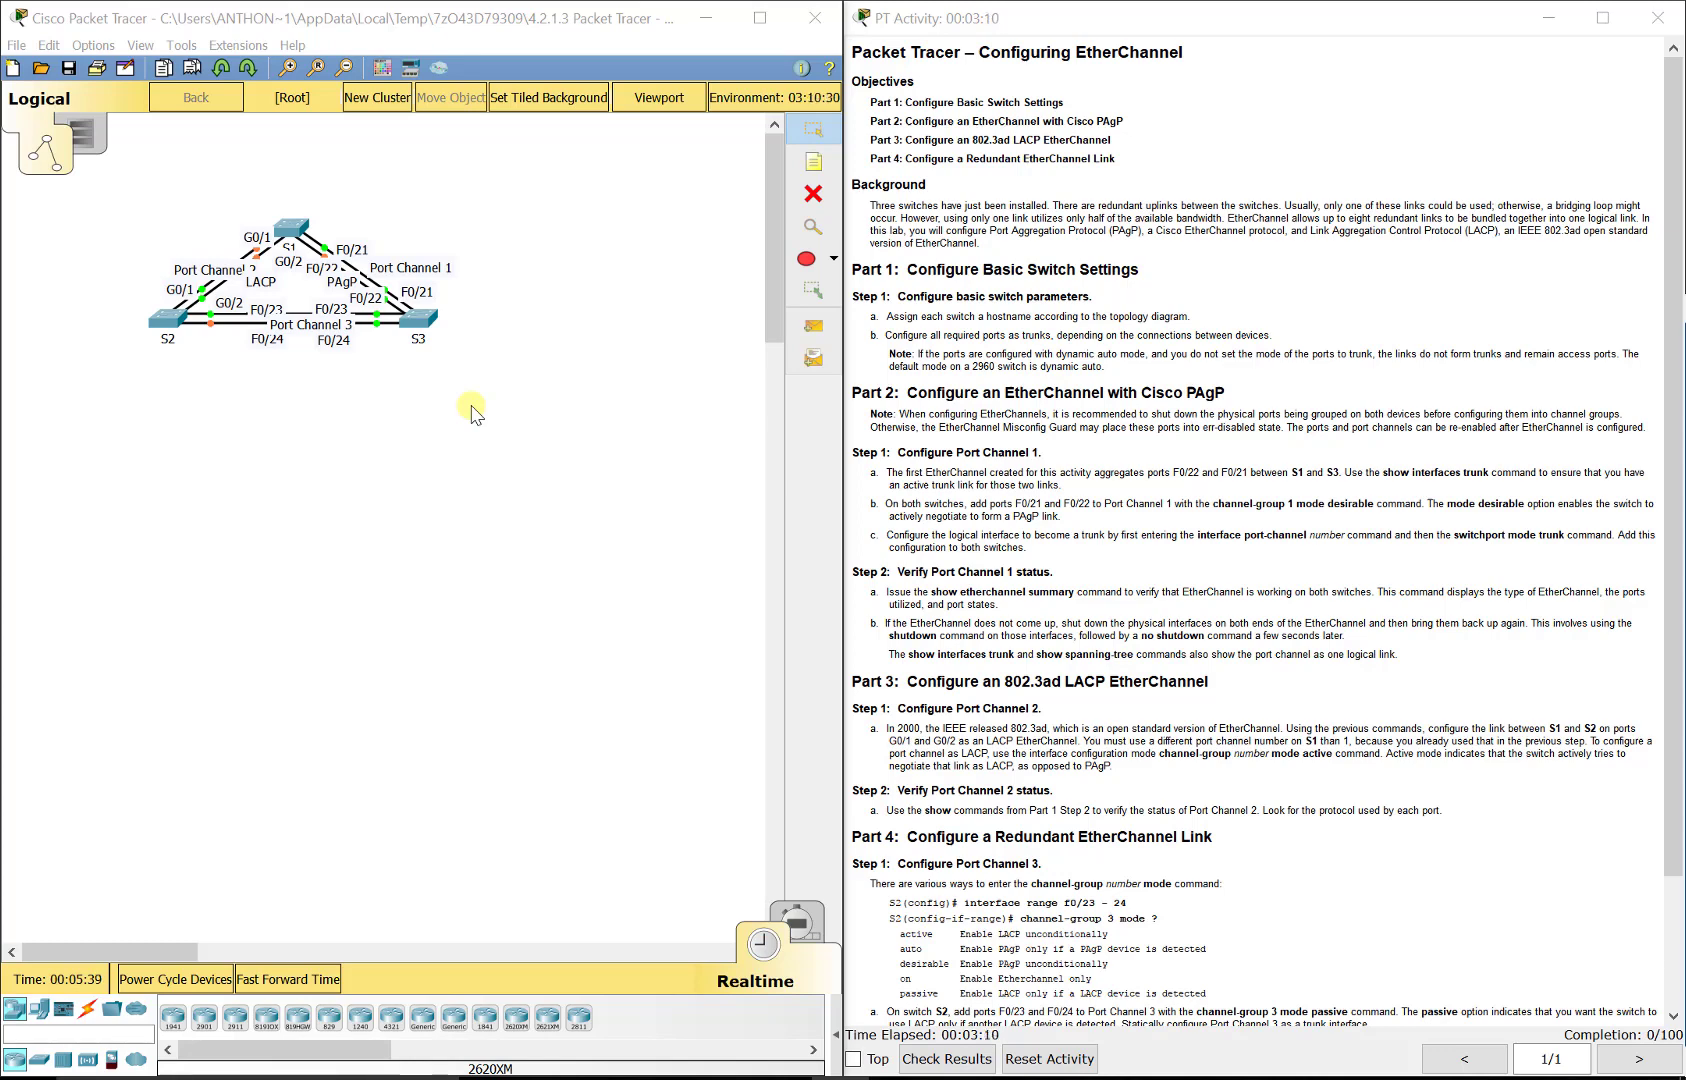
- On the first switch's CLI, enter global configuration mode and set hostname S1
left_click(289, 227)
left_click(755, 330)
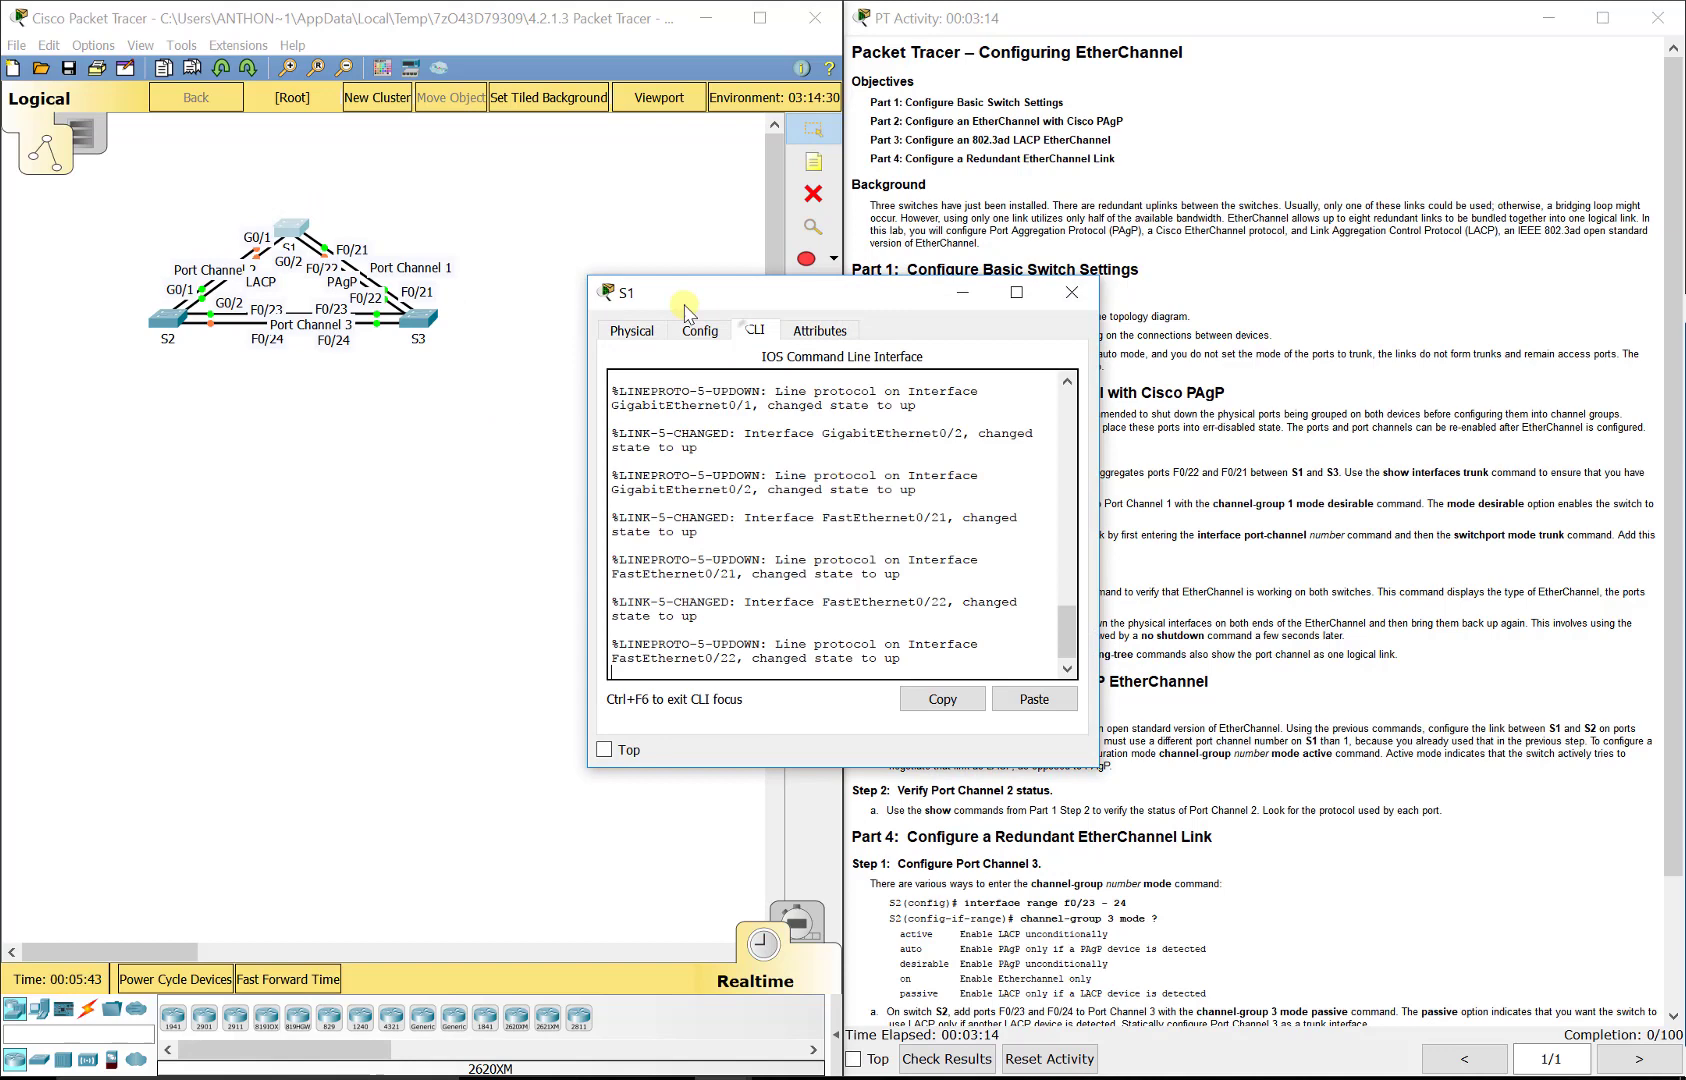
left_click_drag(589, 278, 340, 190)
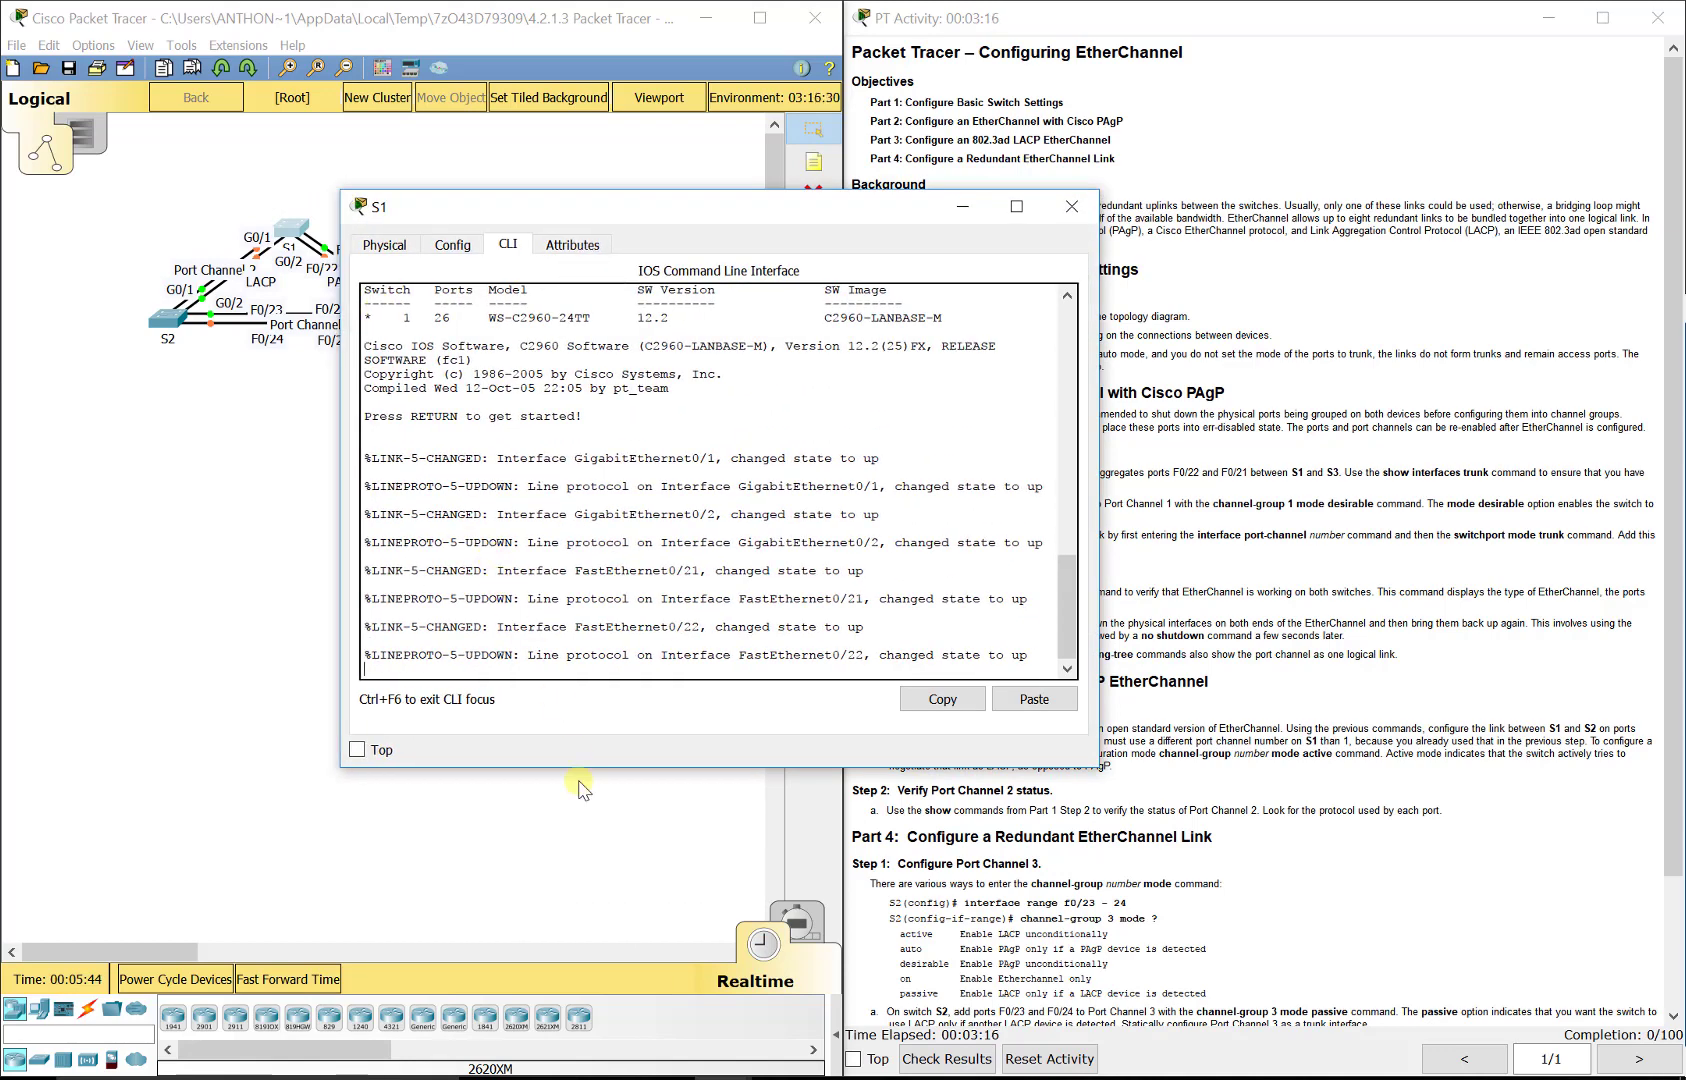
key("Return")
type("en")
key("Return")
type("config t")
key("Return")
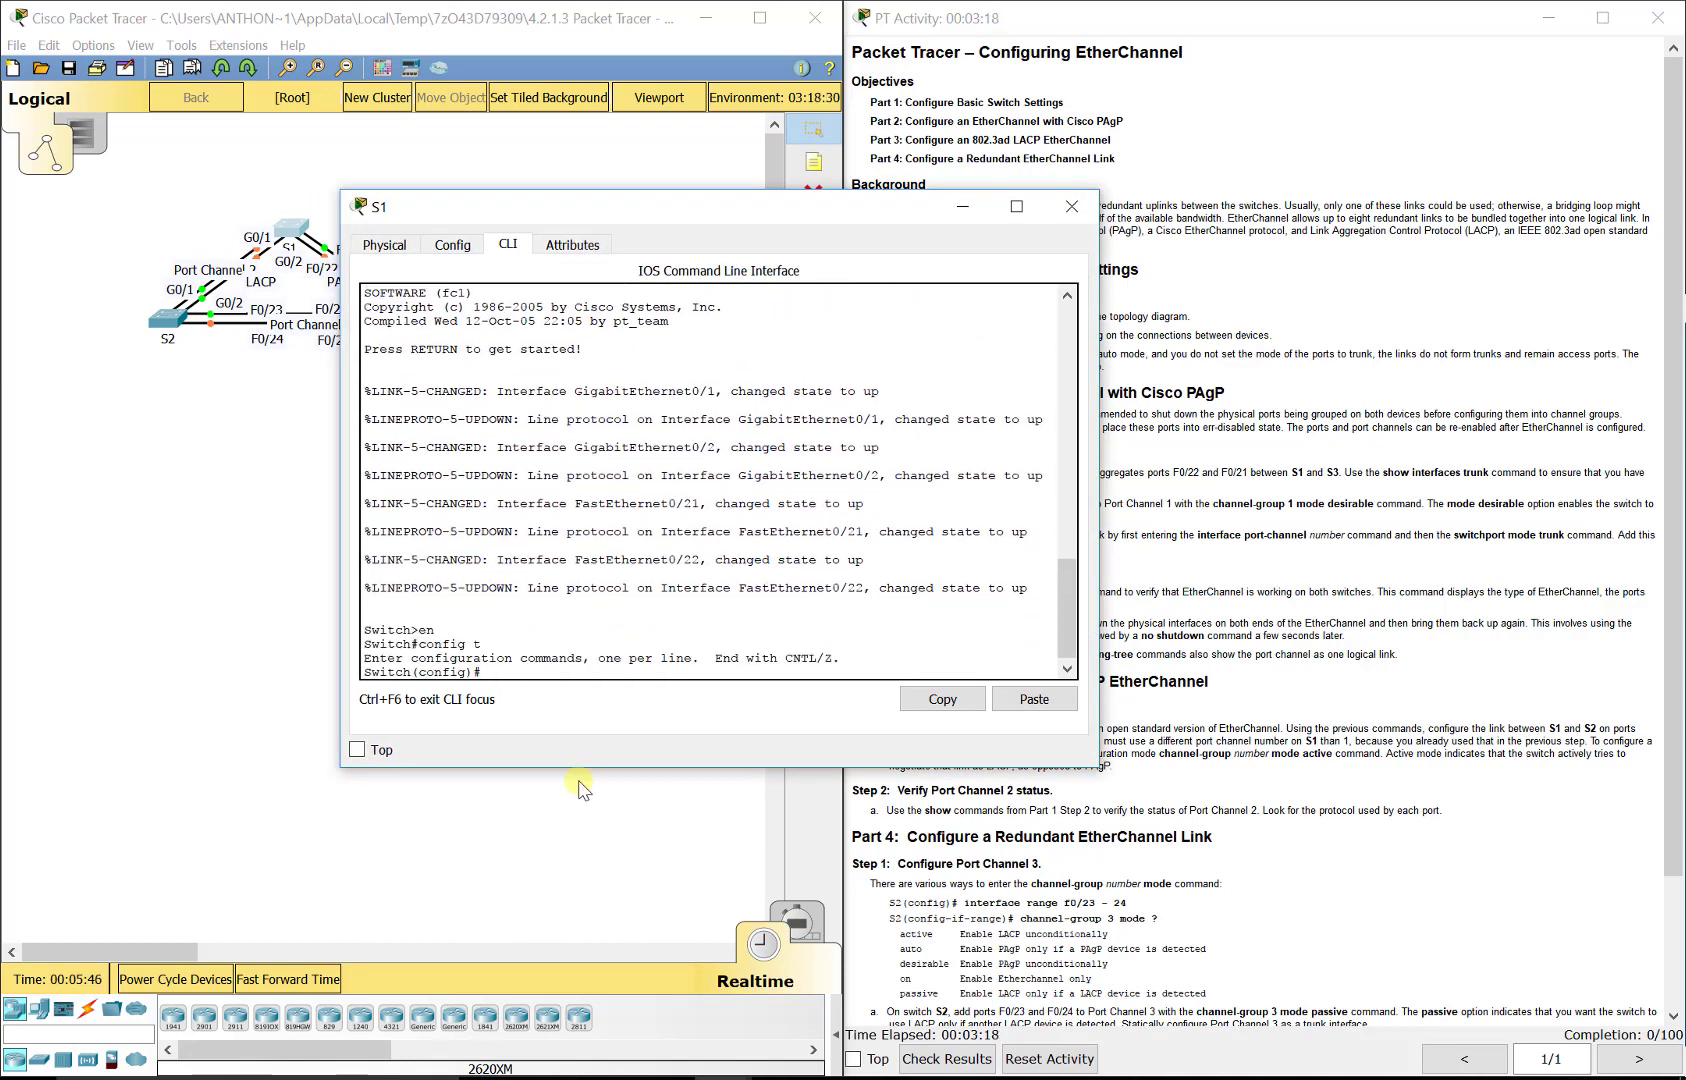
type("hostname S1")
key("Return")
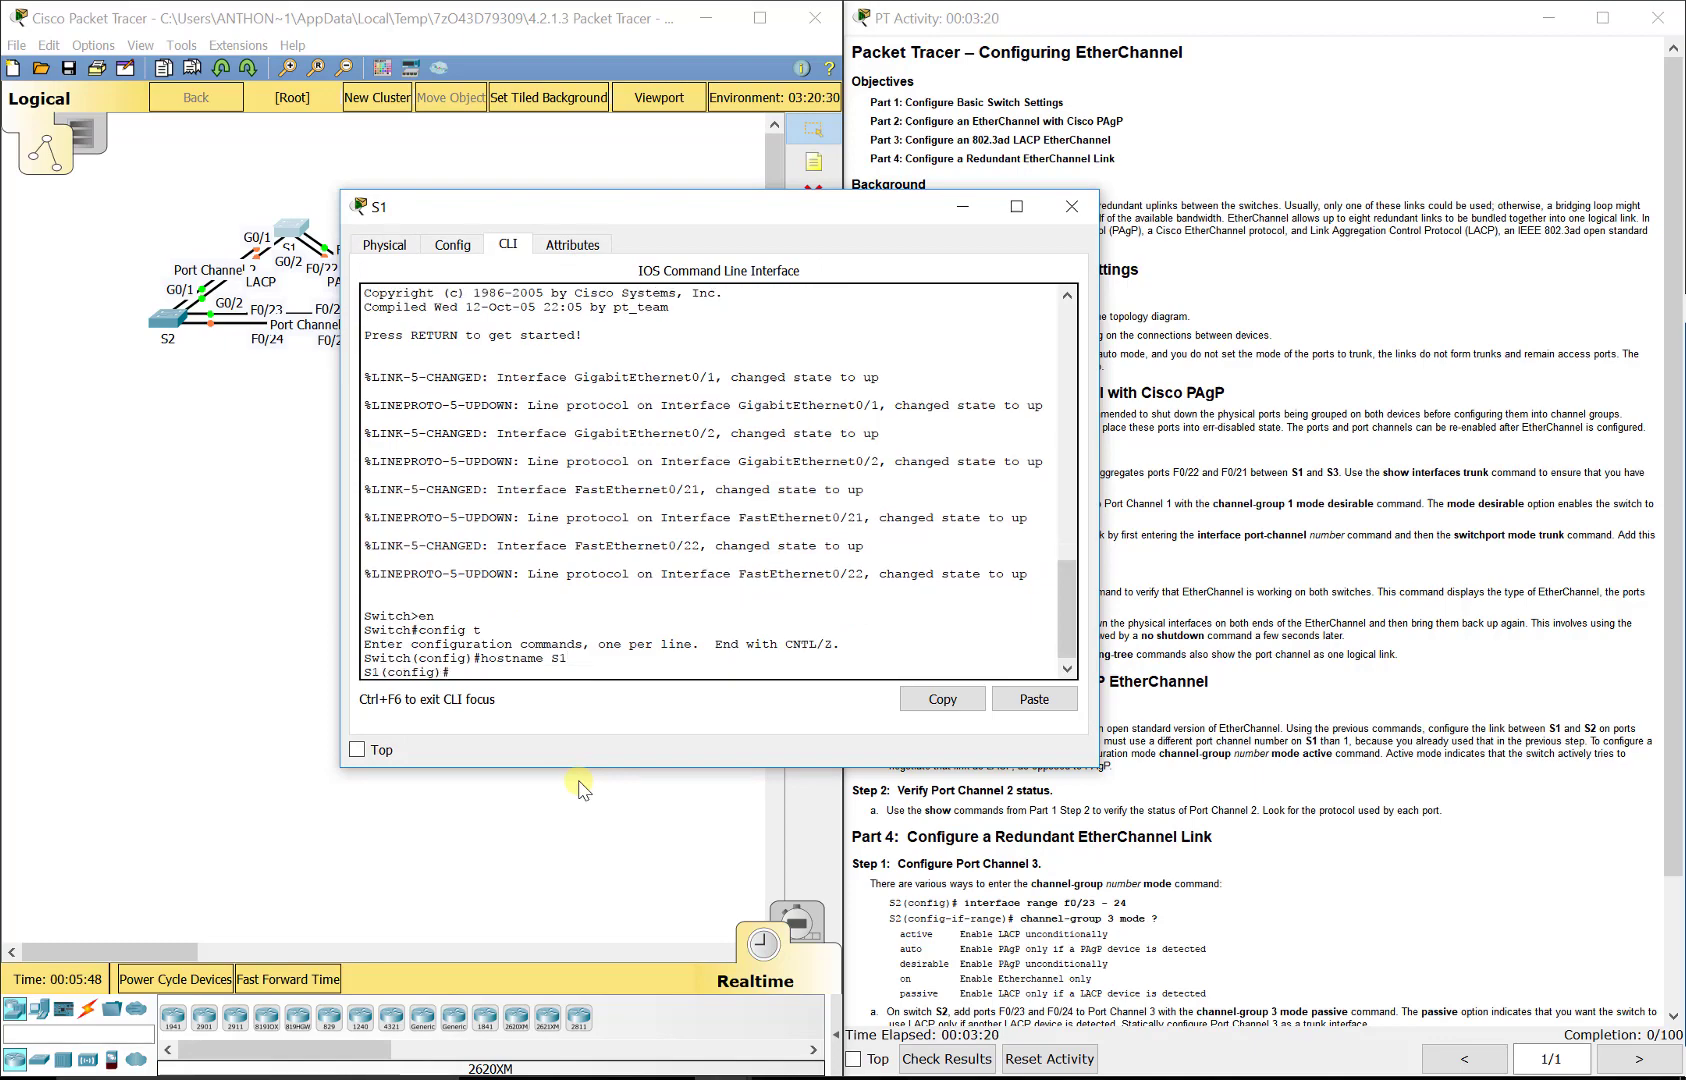
- Select S1 ports Fa0/21-22 and G0/1-2 together and set them to switchport mode trunk
left_click_drag(742, 210, 529, 330)
left_click_drag(405, 326, 770, 147)
type("int range")
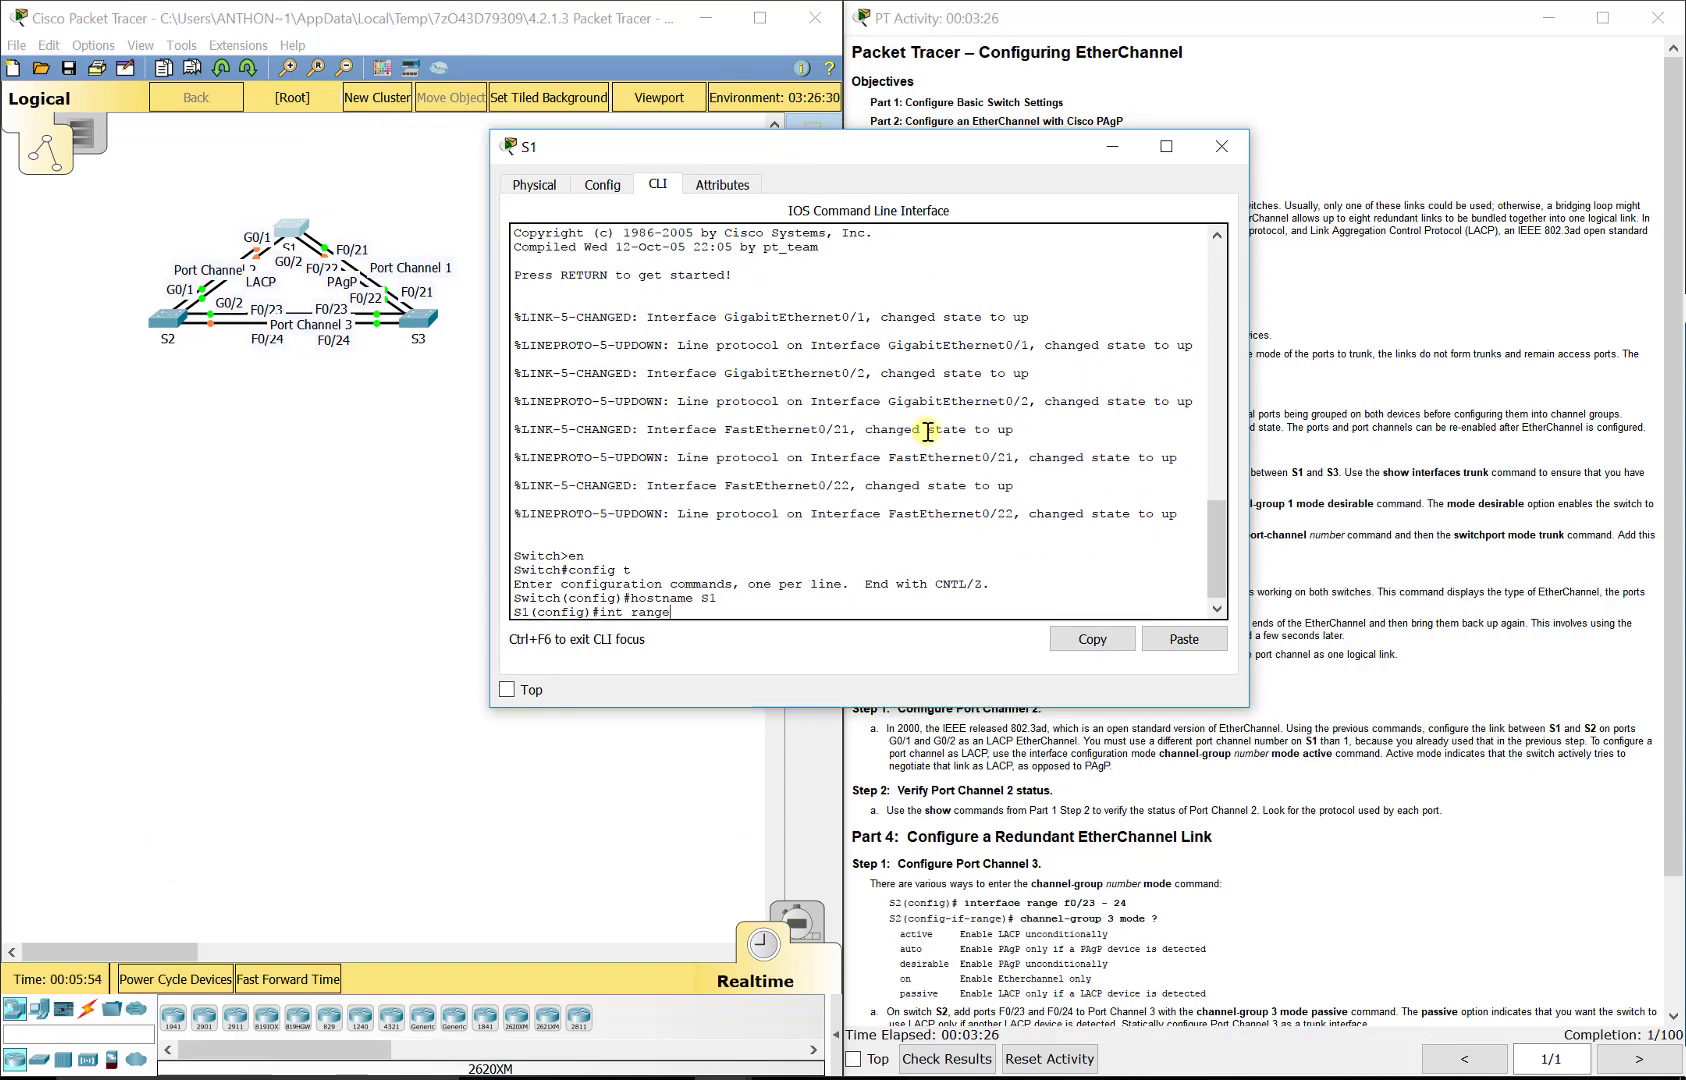
type(" fa0/21-22 ?")
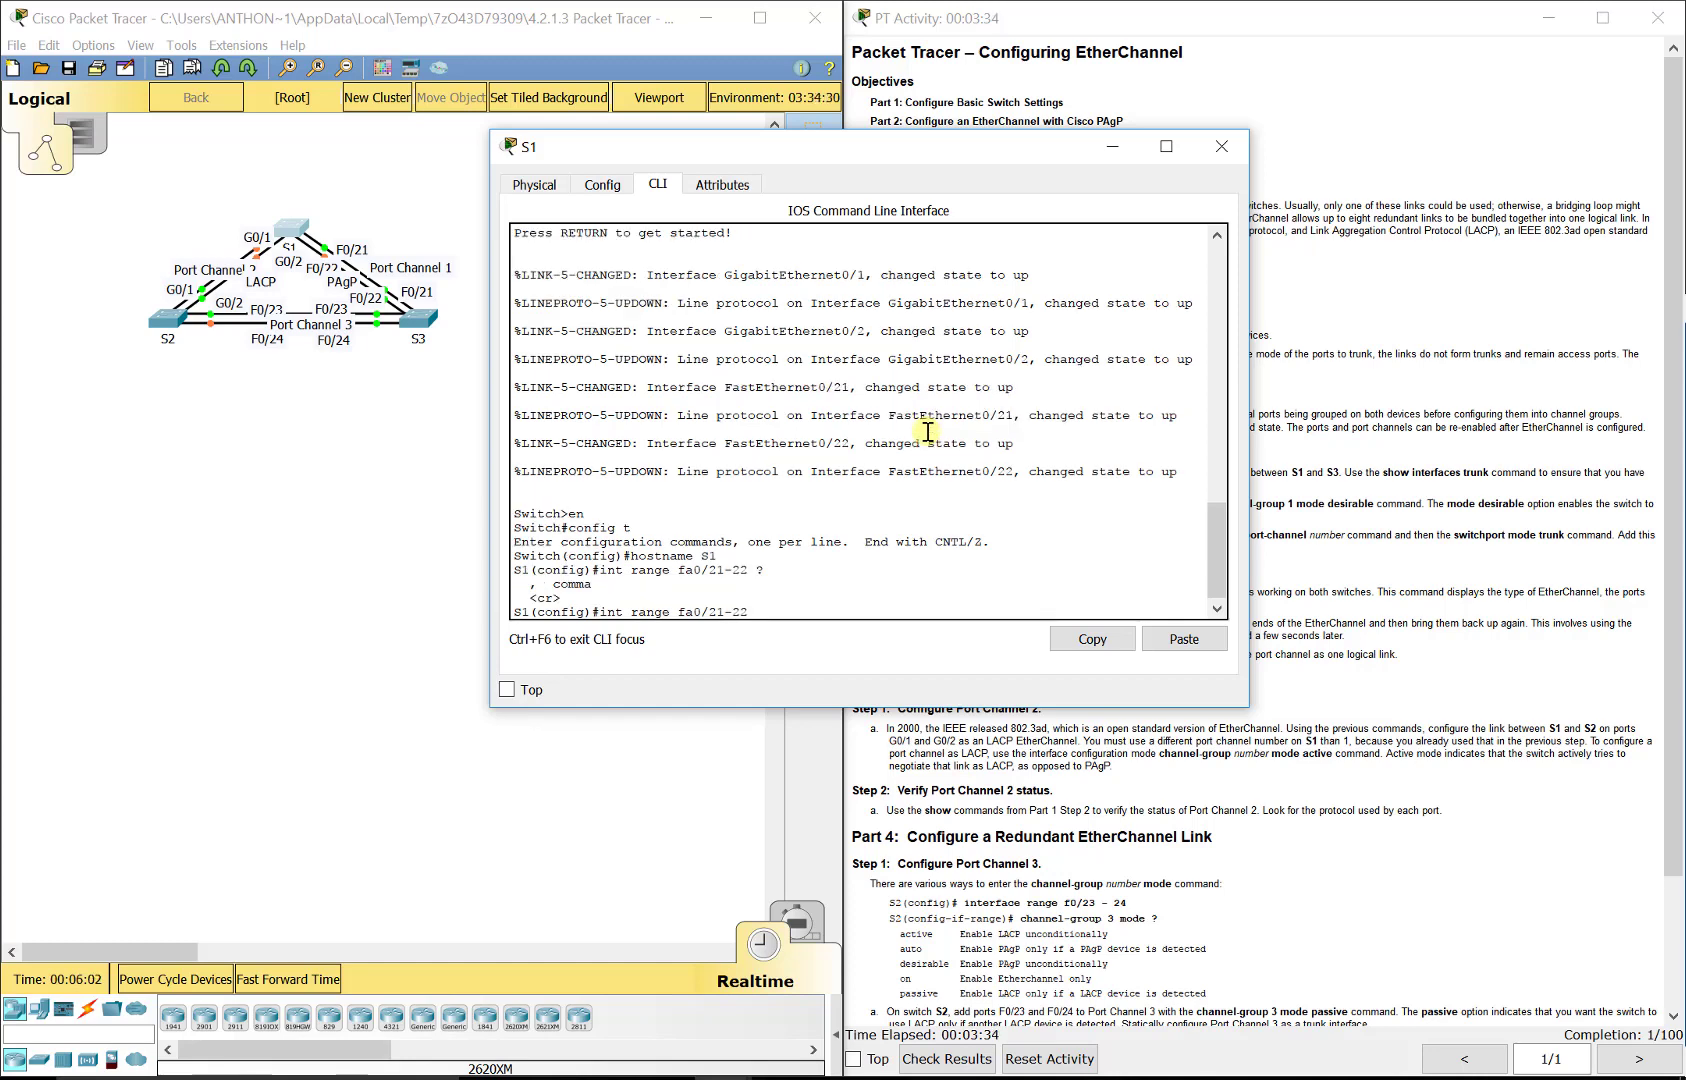
key("Return")
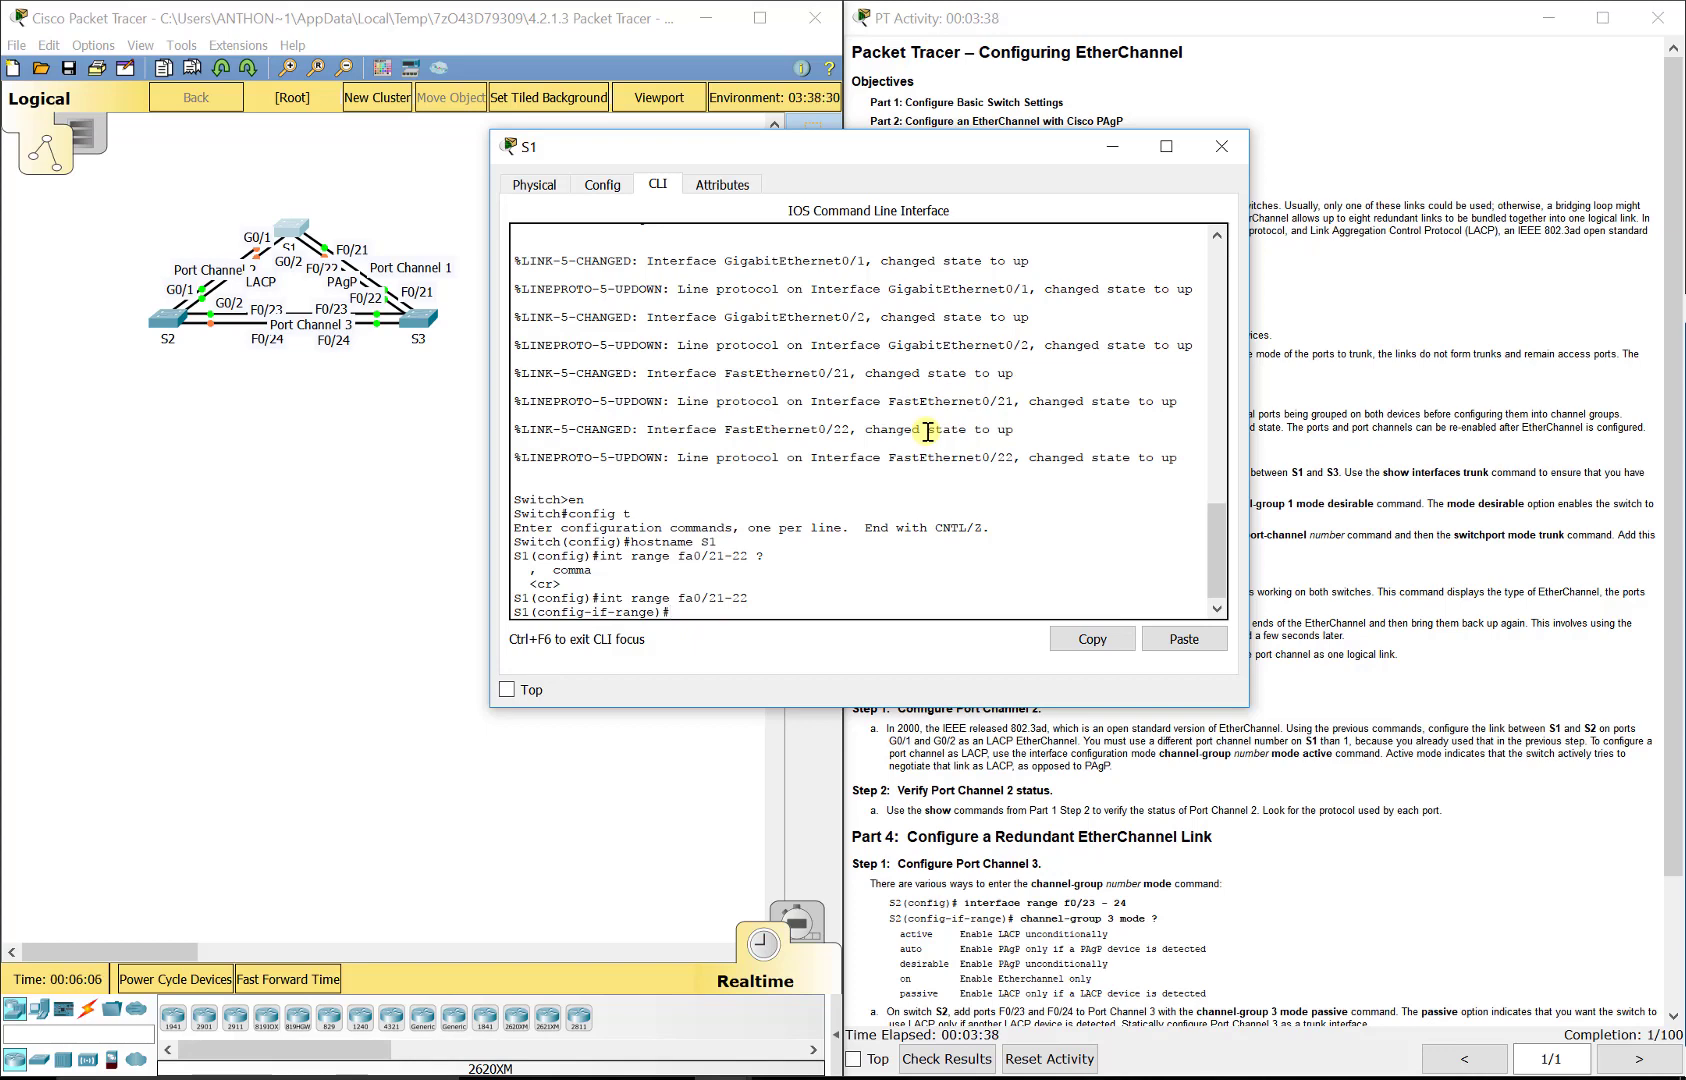
type("exit")
key("Return")
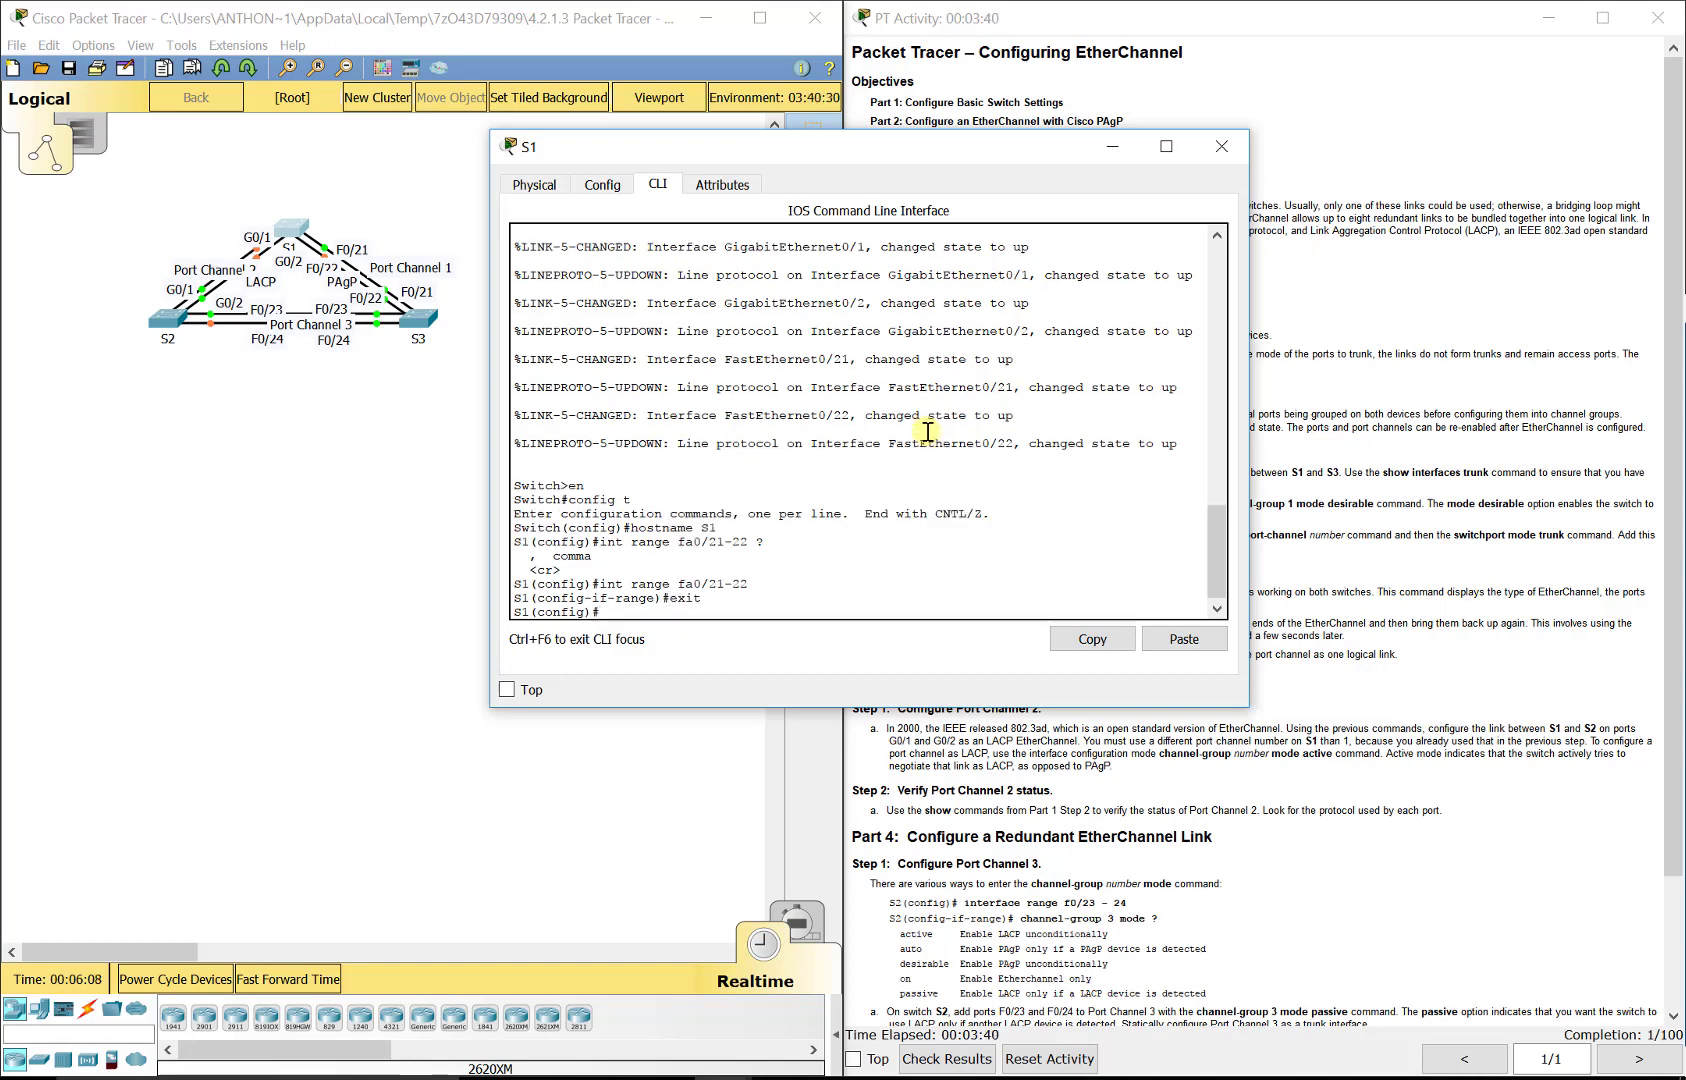
key("Up")
key("Up")
type(", g0/1-2")
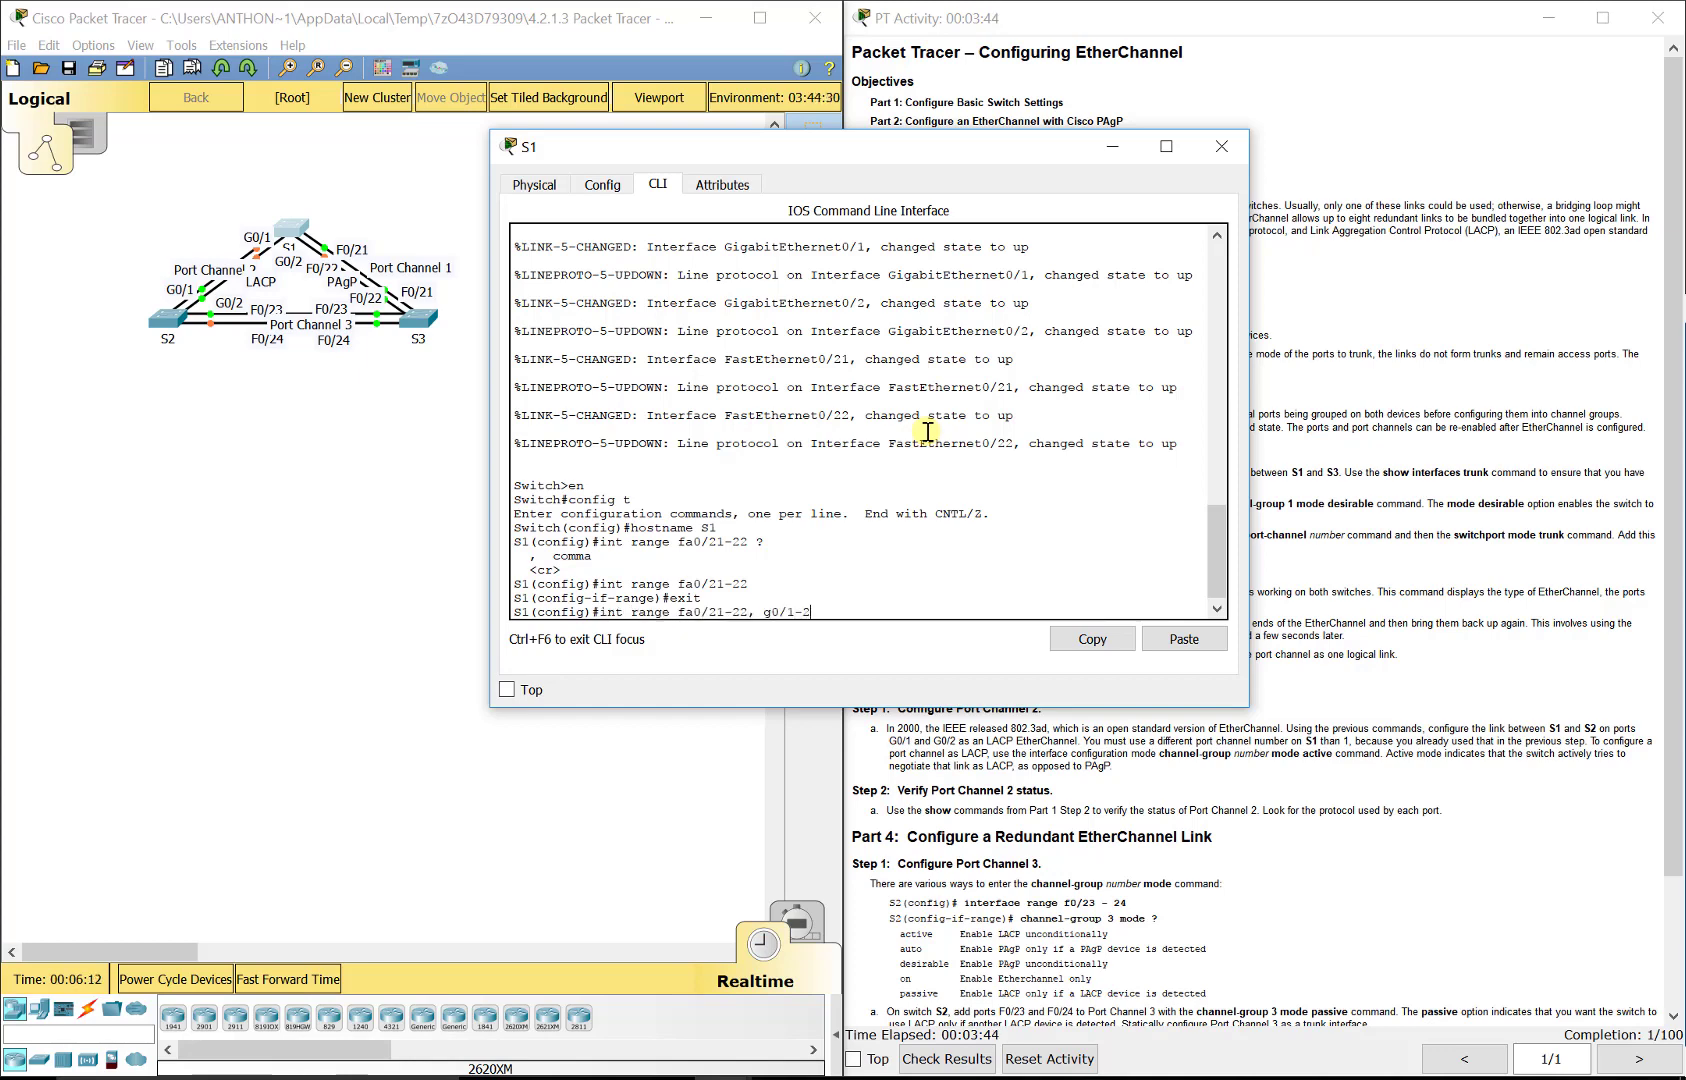
key("Return")
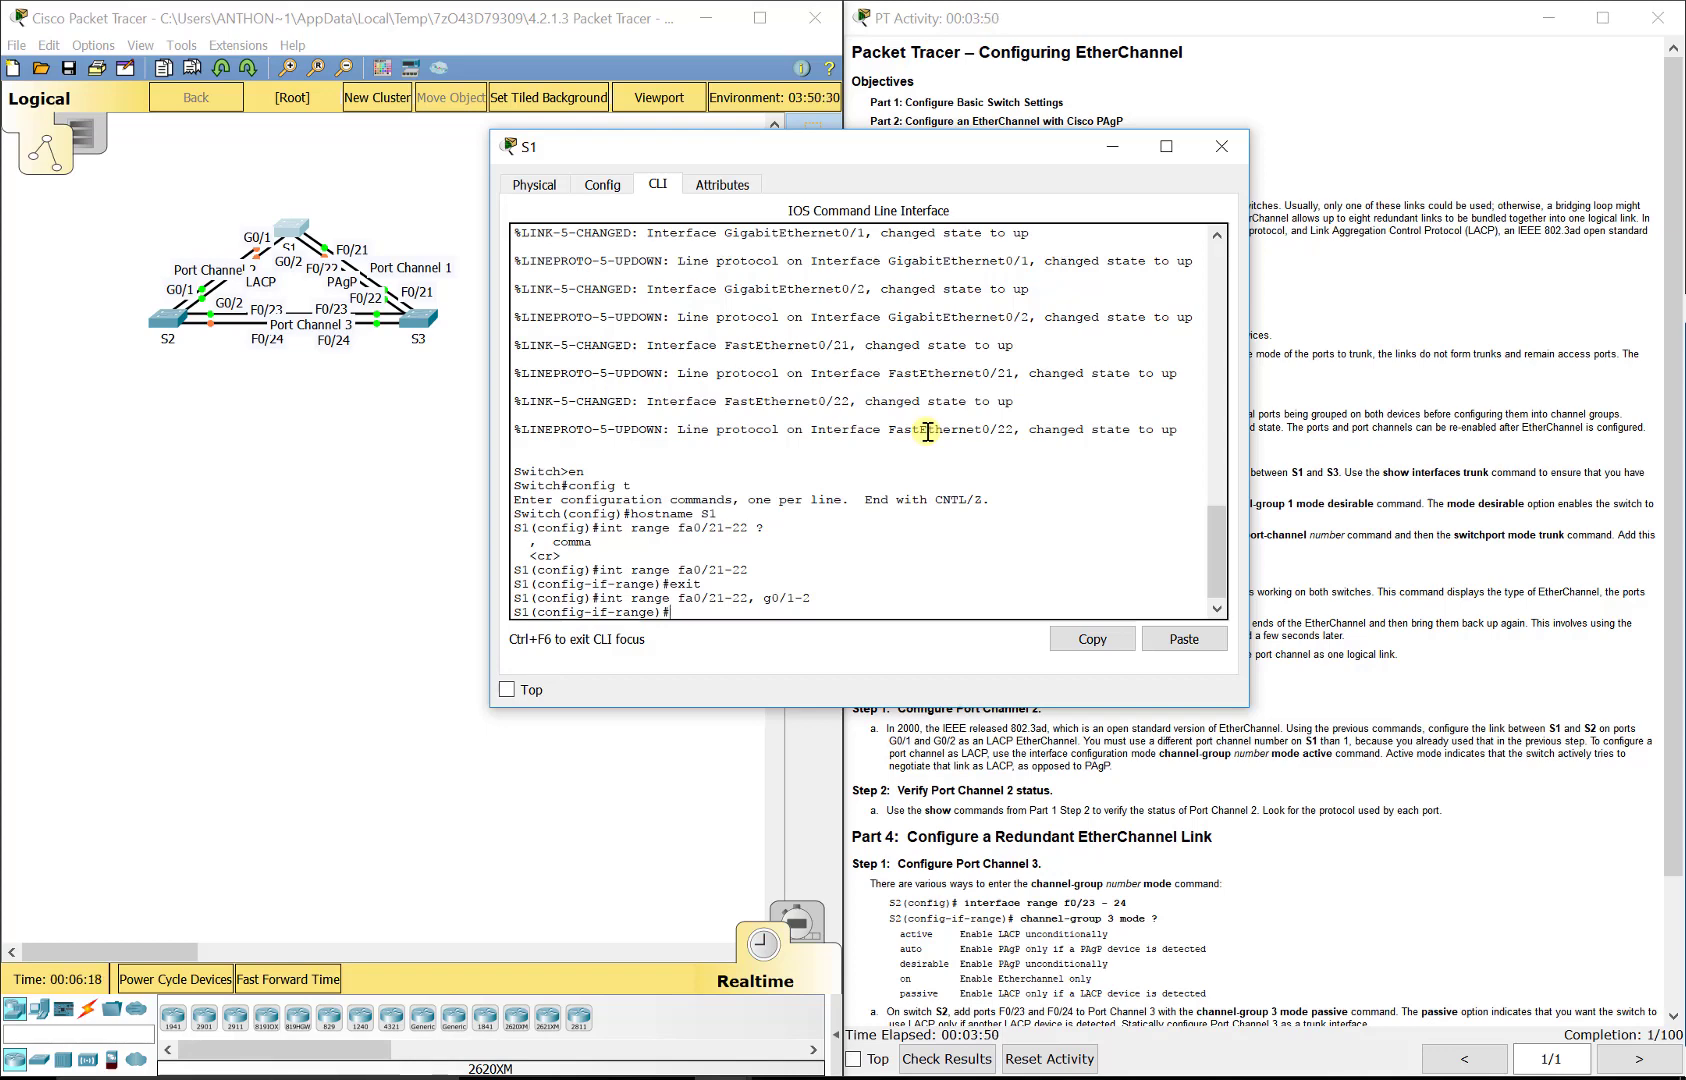
type("switchport mode trunk")
key("Return")
key("Return")
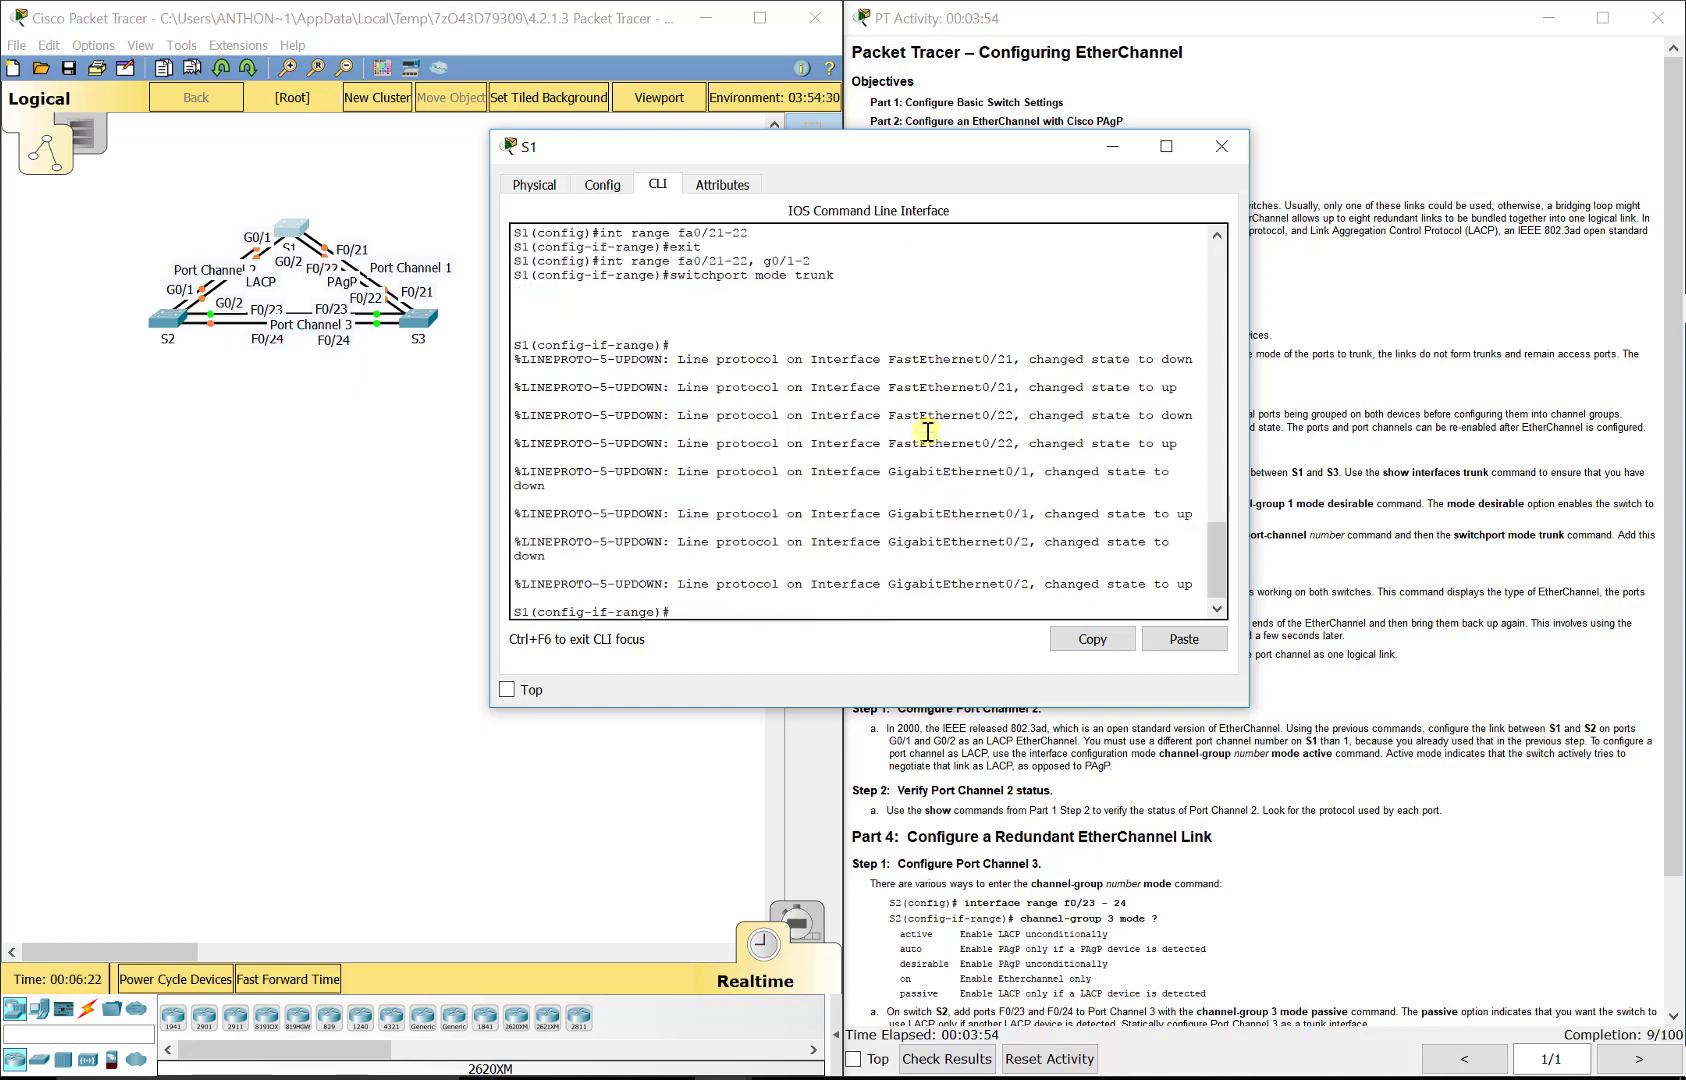
type("exit")
key("Return")
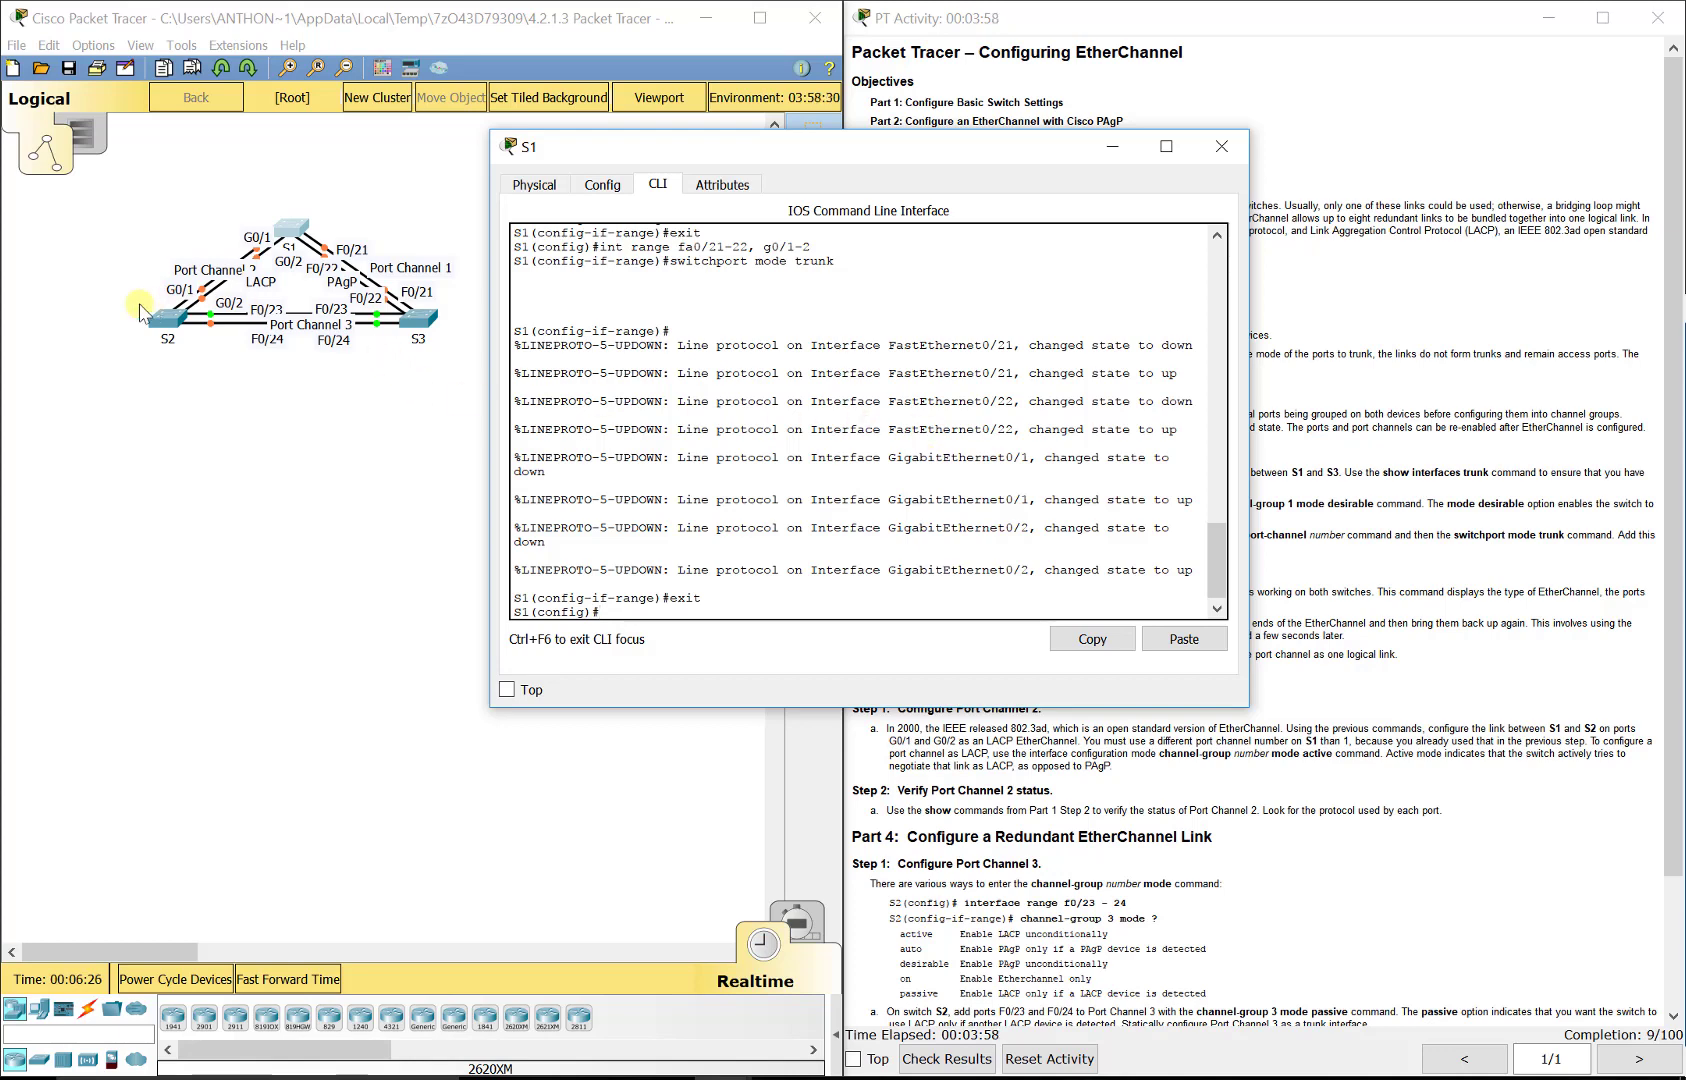
left_click_drag(828, 247, 592, 247)
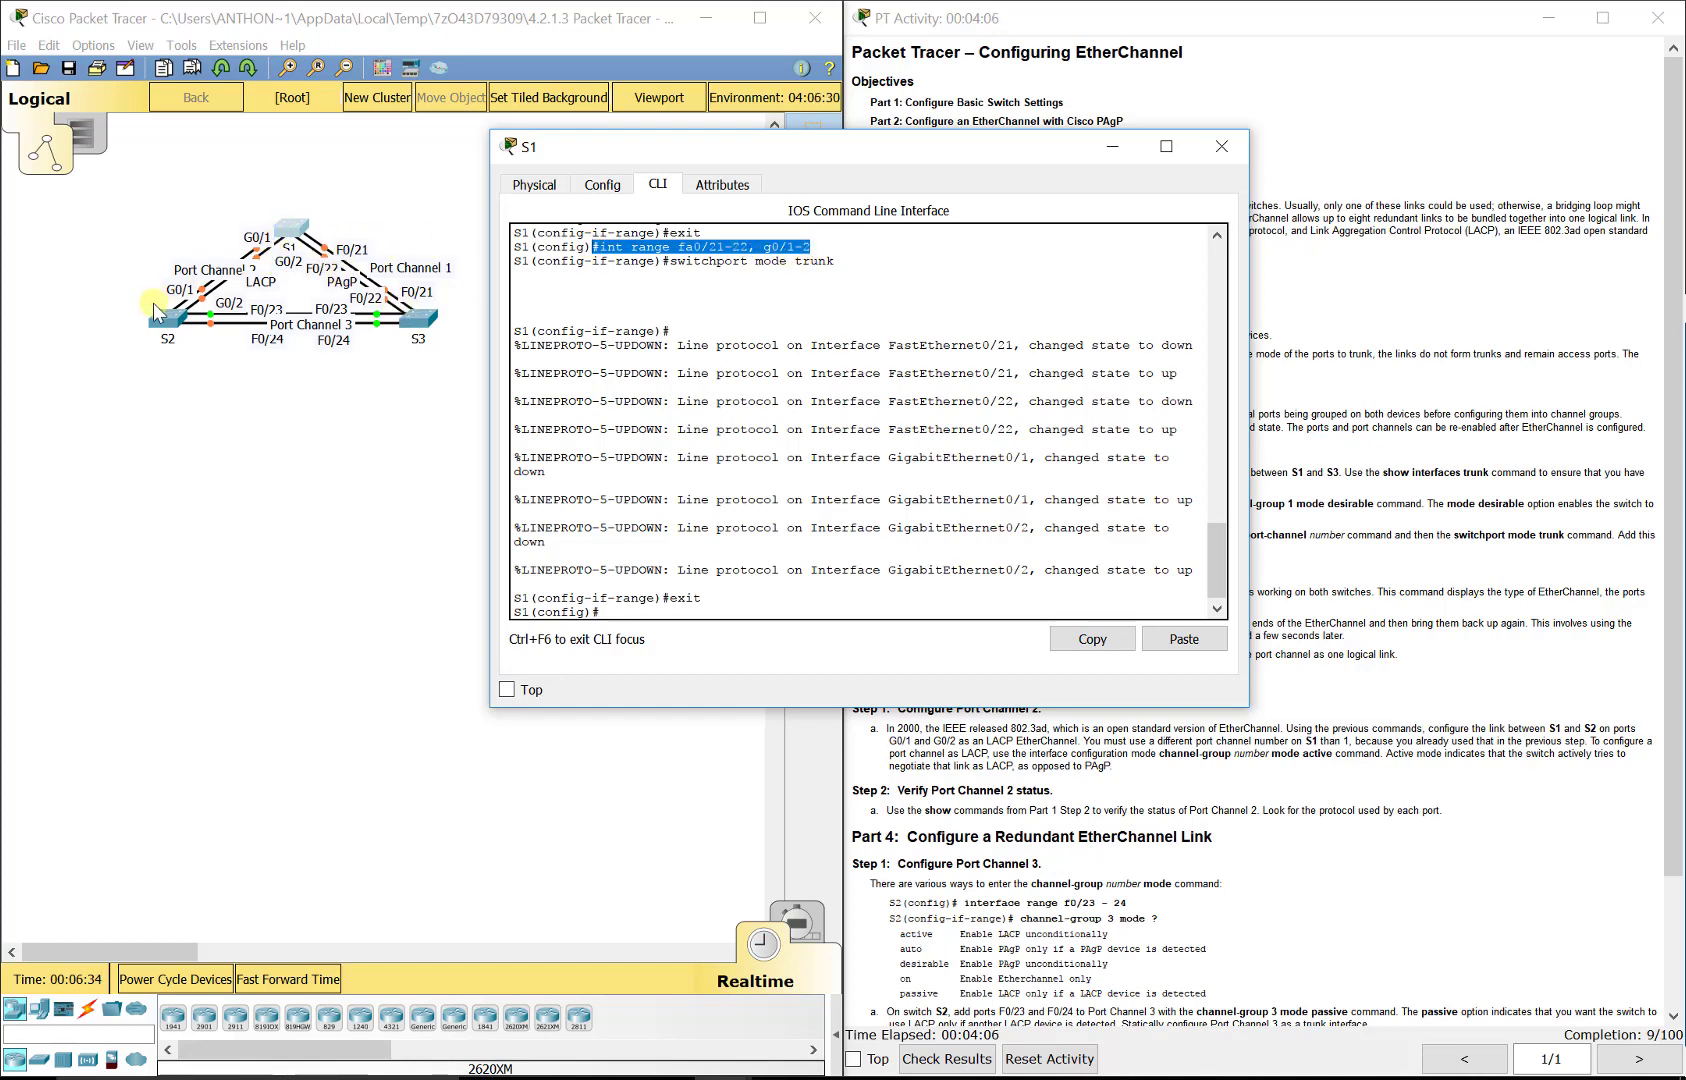
left_click(683, 610)
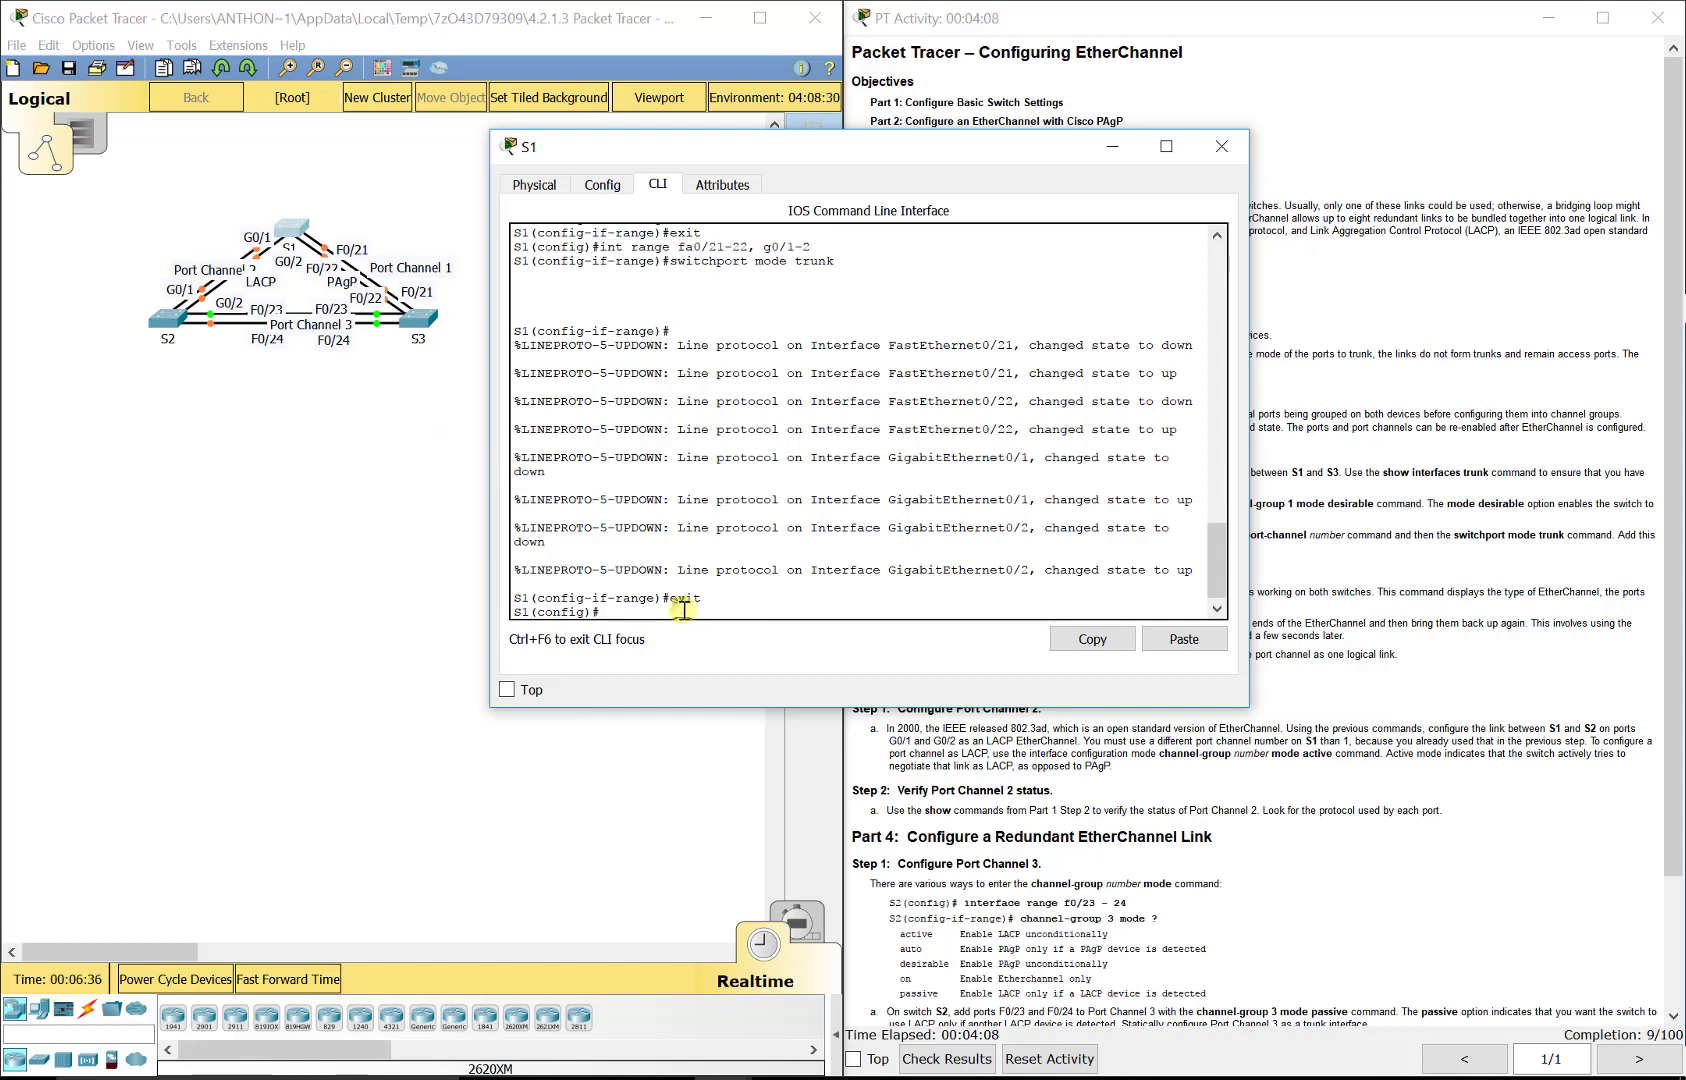
- On the second switch's CLI, enter global configuration mode and set hostname S2
left_click(168, 318)
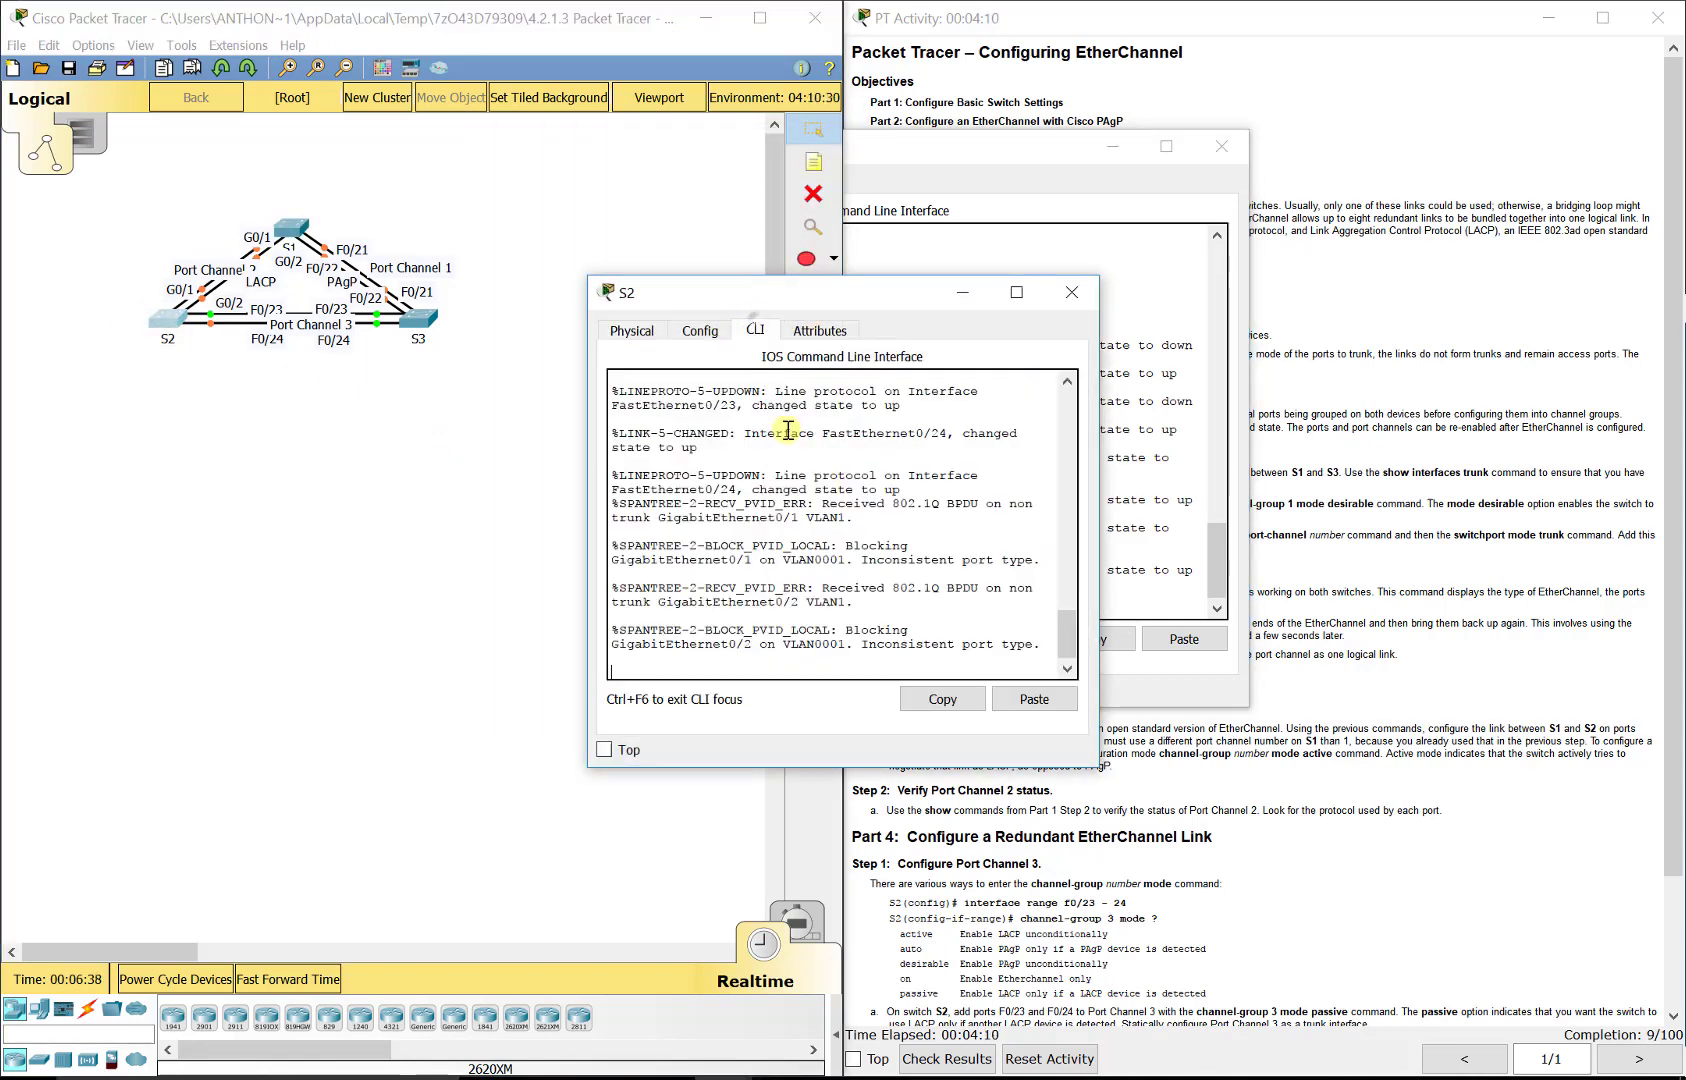
key("Return")
type("en")
key("Return")
type("ch#c")
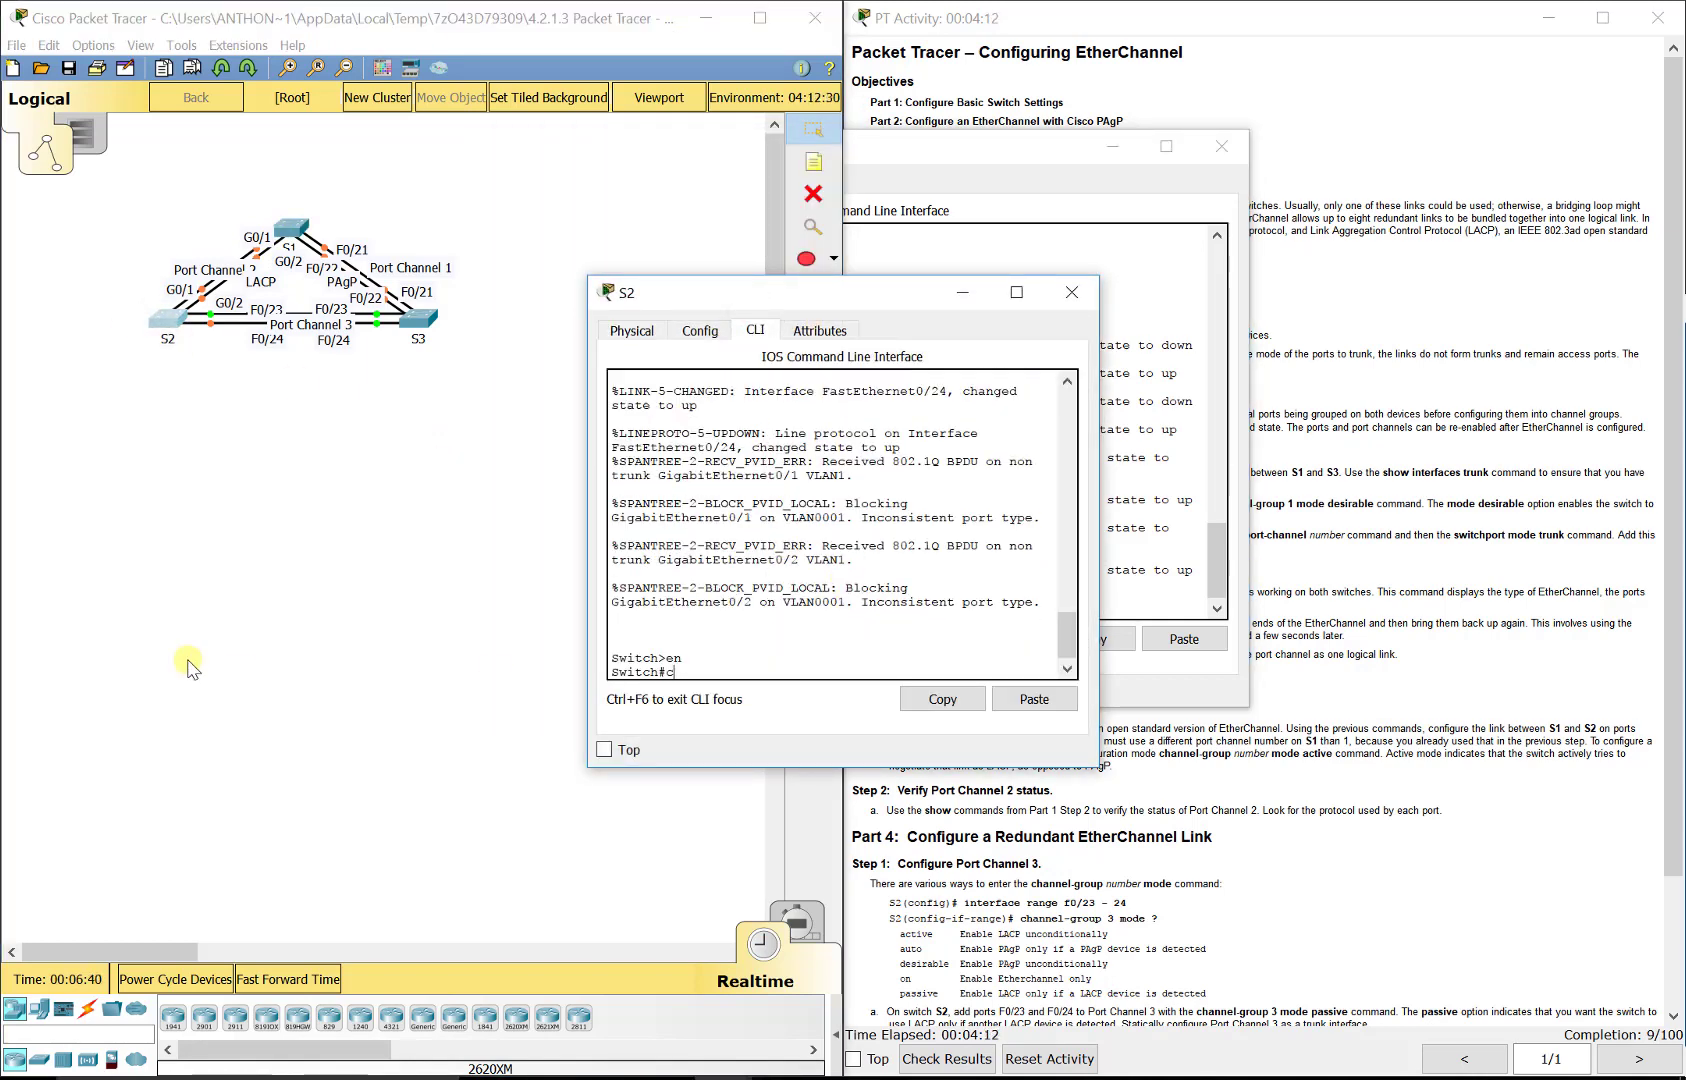
type("onfig t")
key("Return")
type("hostname")
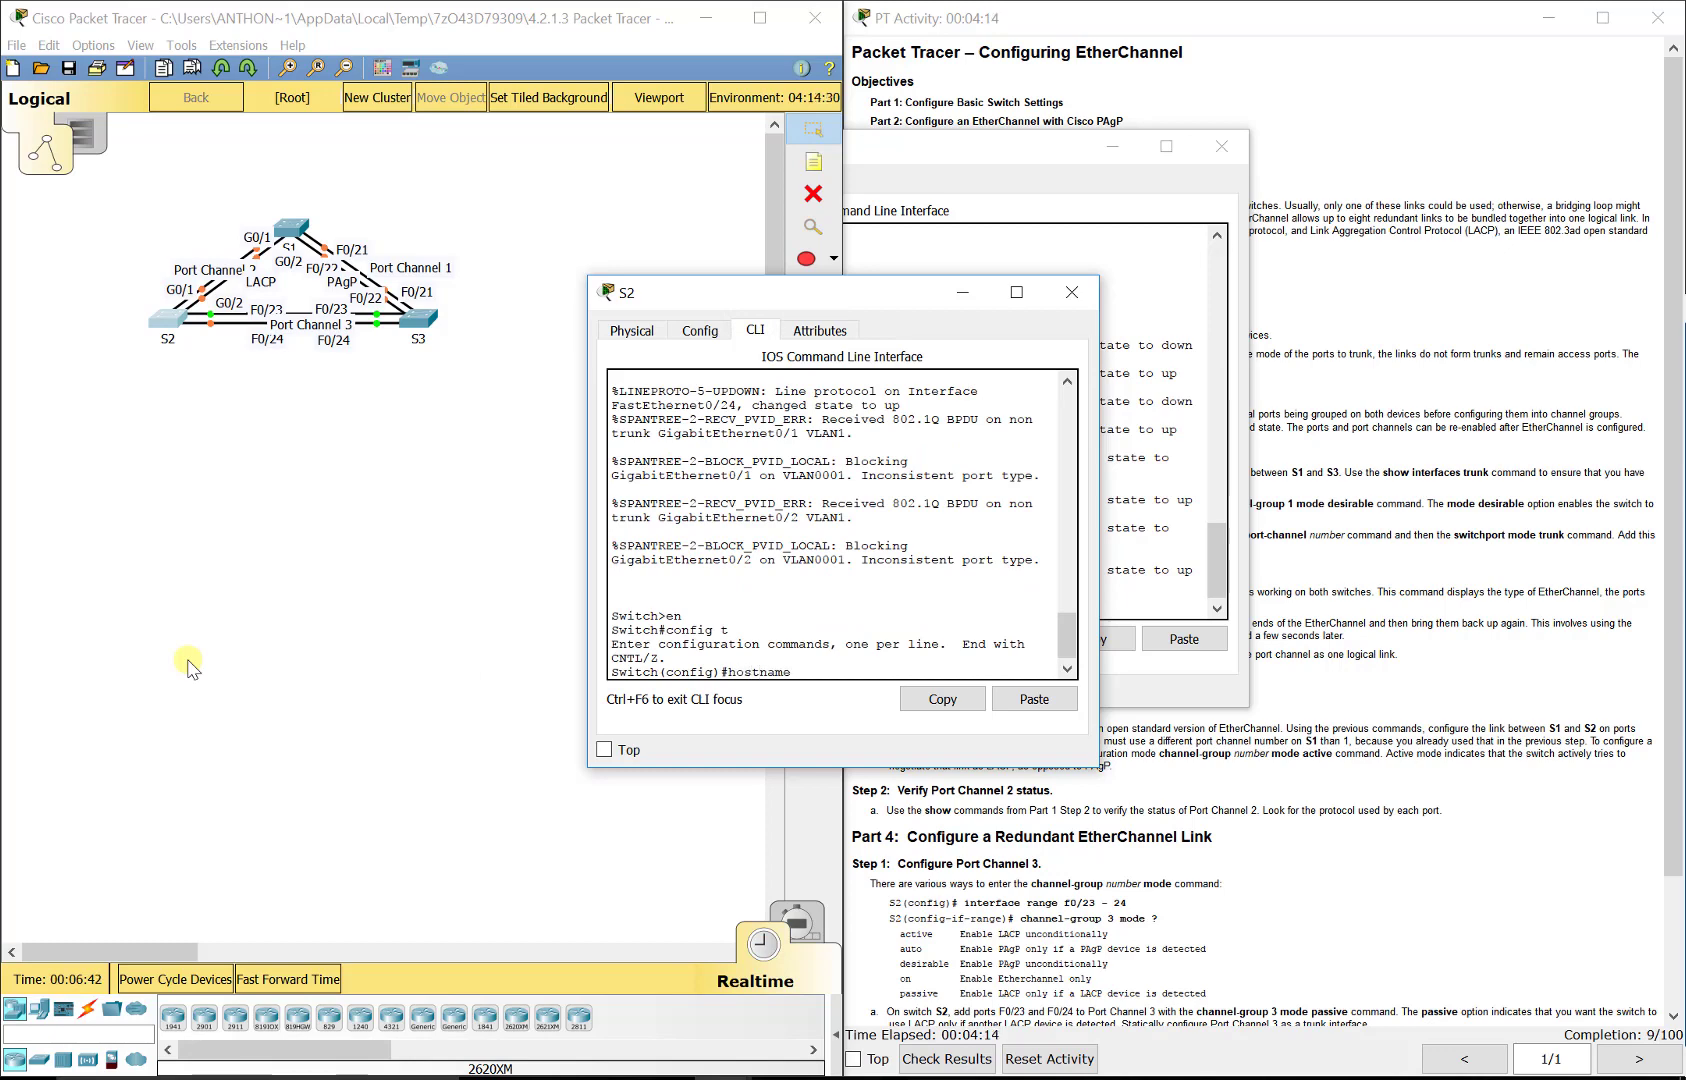
type(" S2")
key("Return")
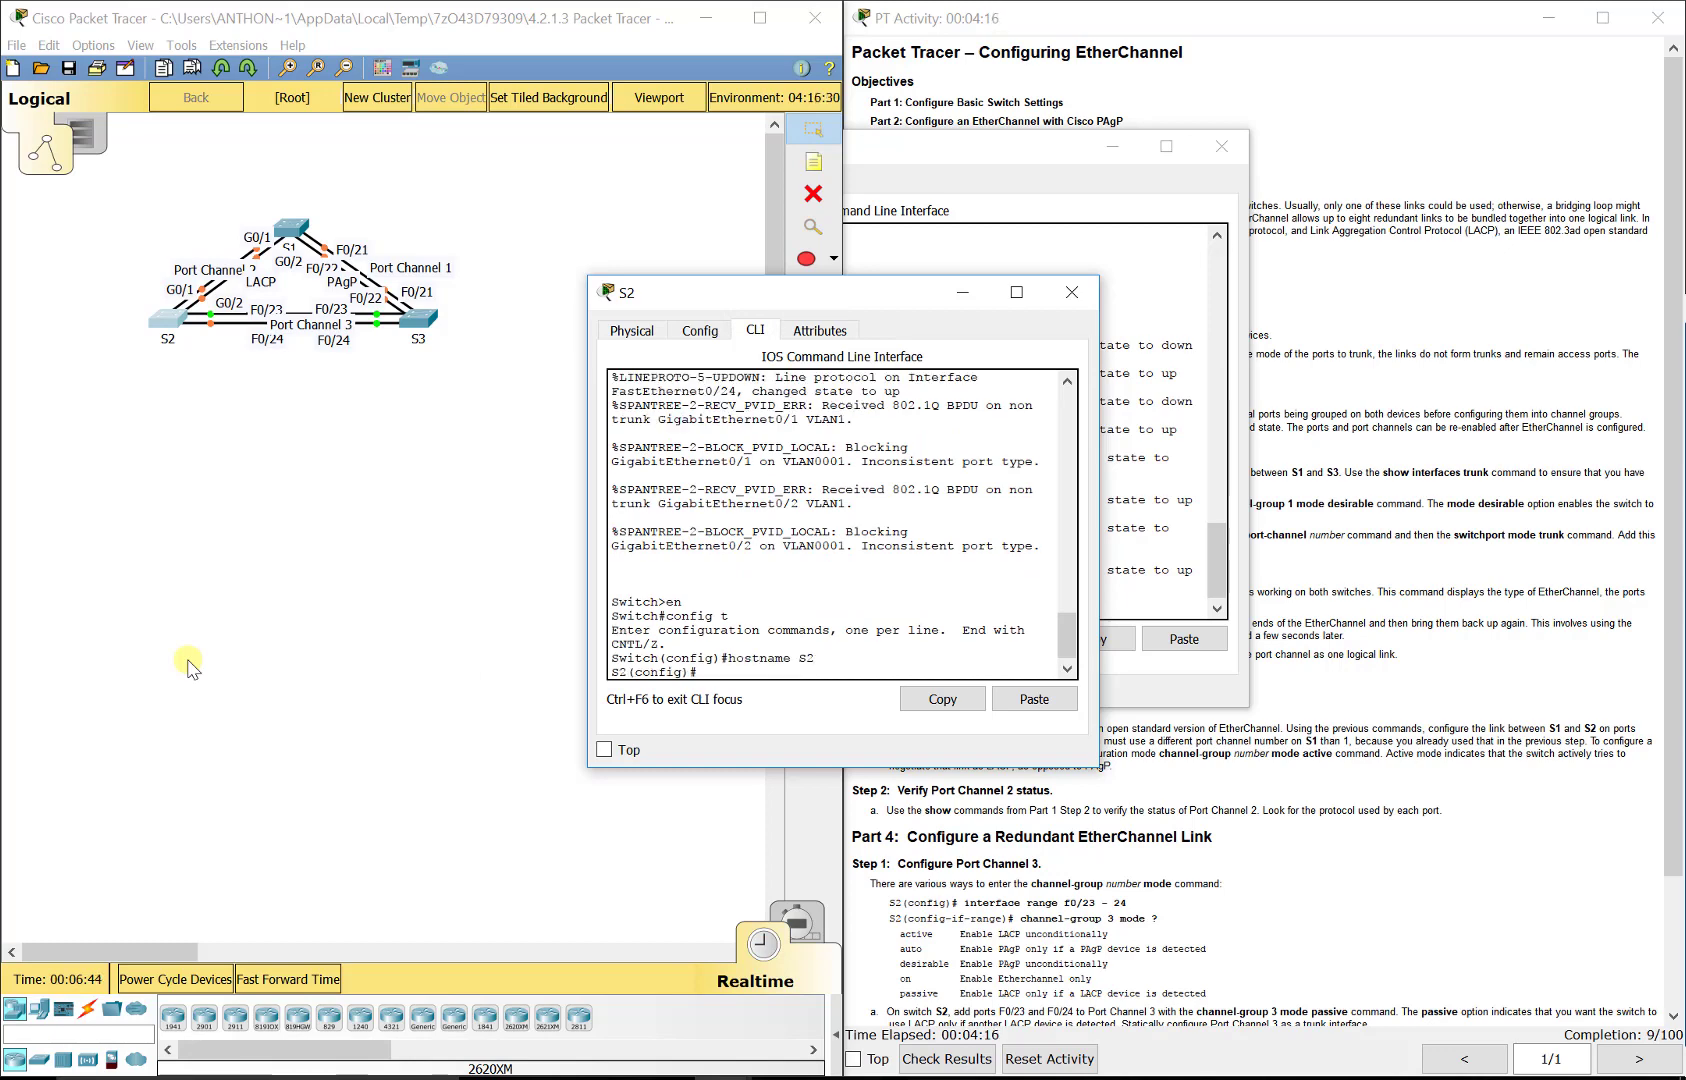
- Set S2 ports Fa0/23-24 and G0/1-2 to switchport mode trunk
type("int range fa0/")
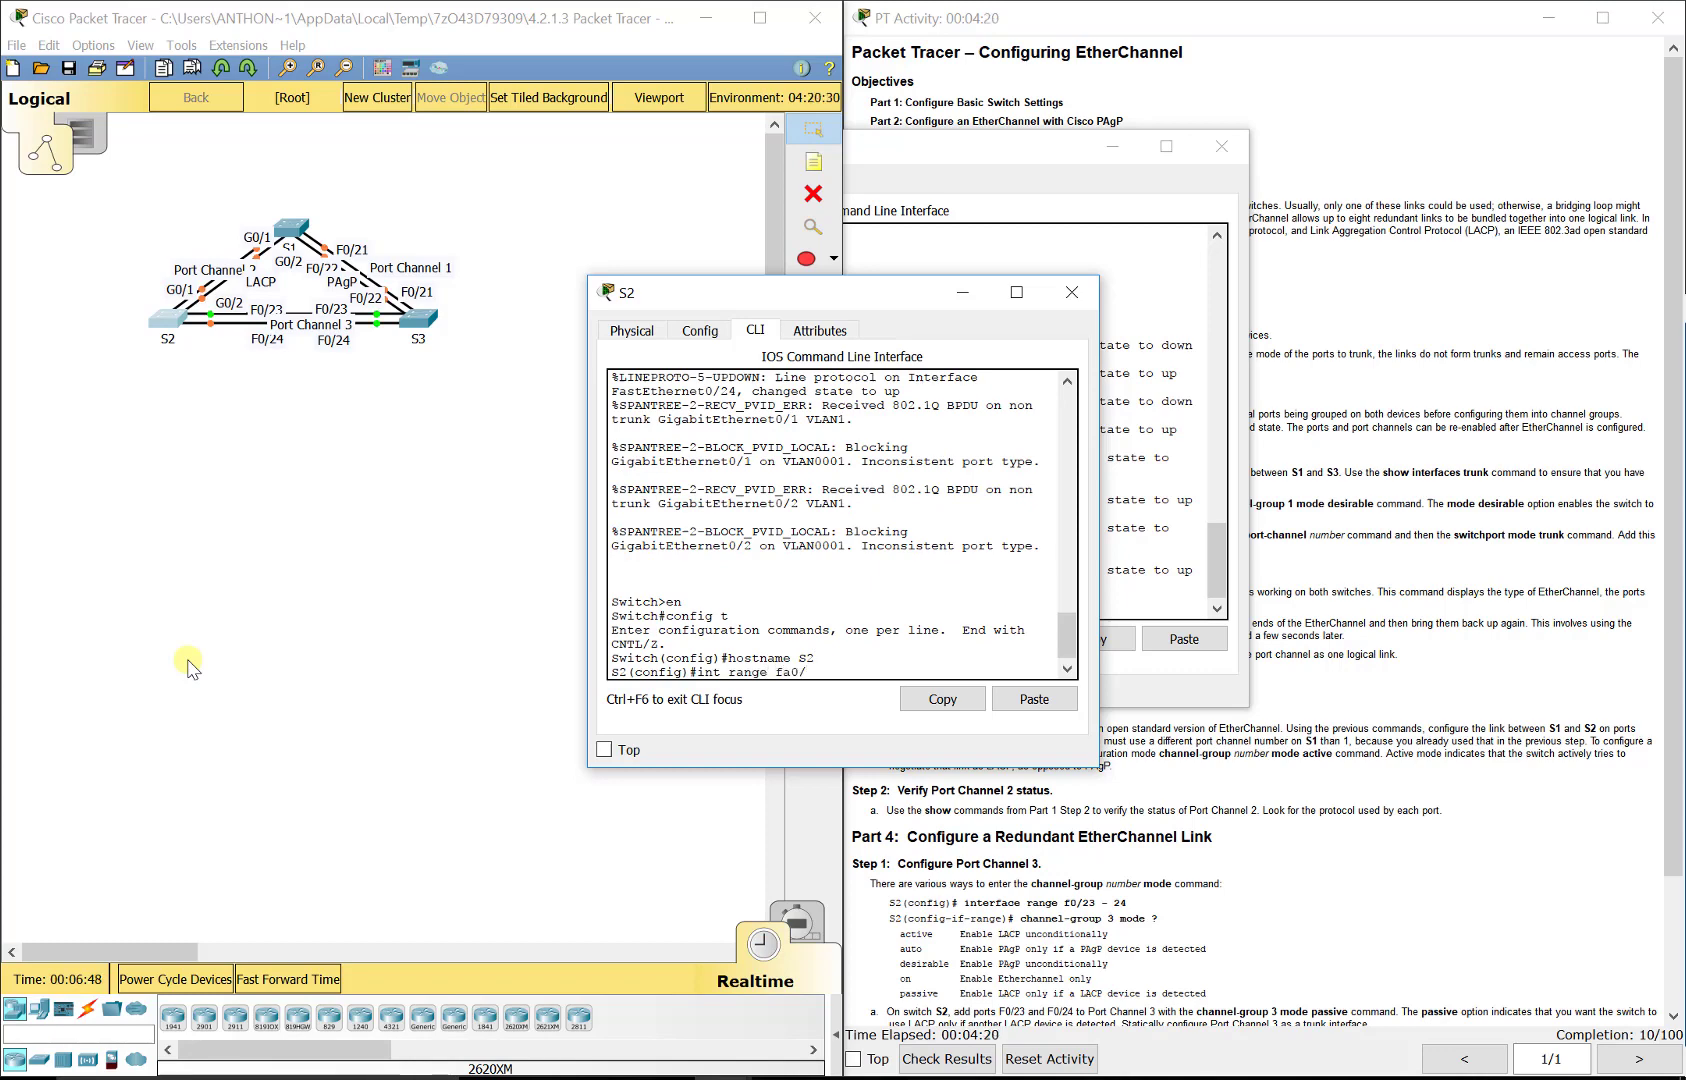
type("23-44")
key("Return")
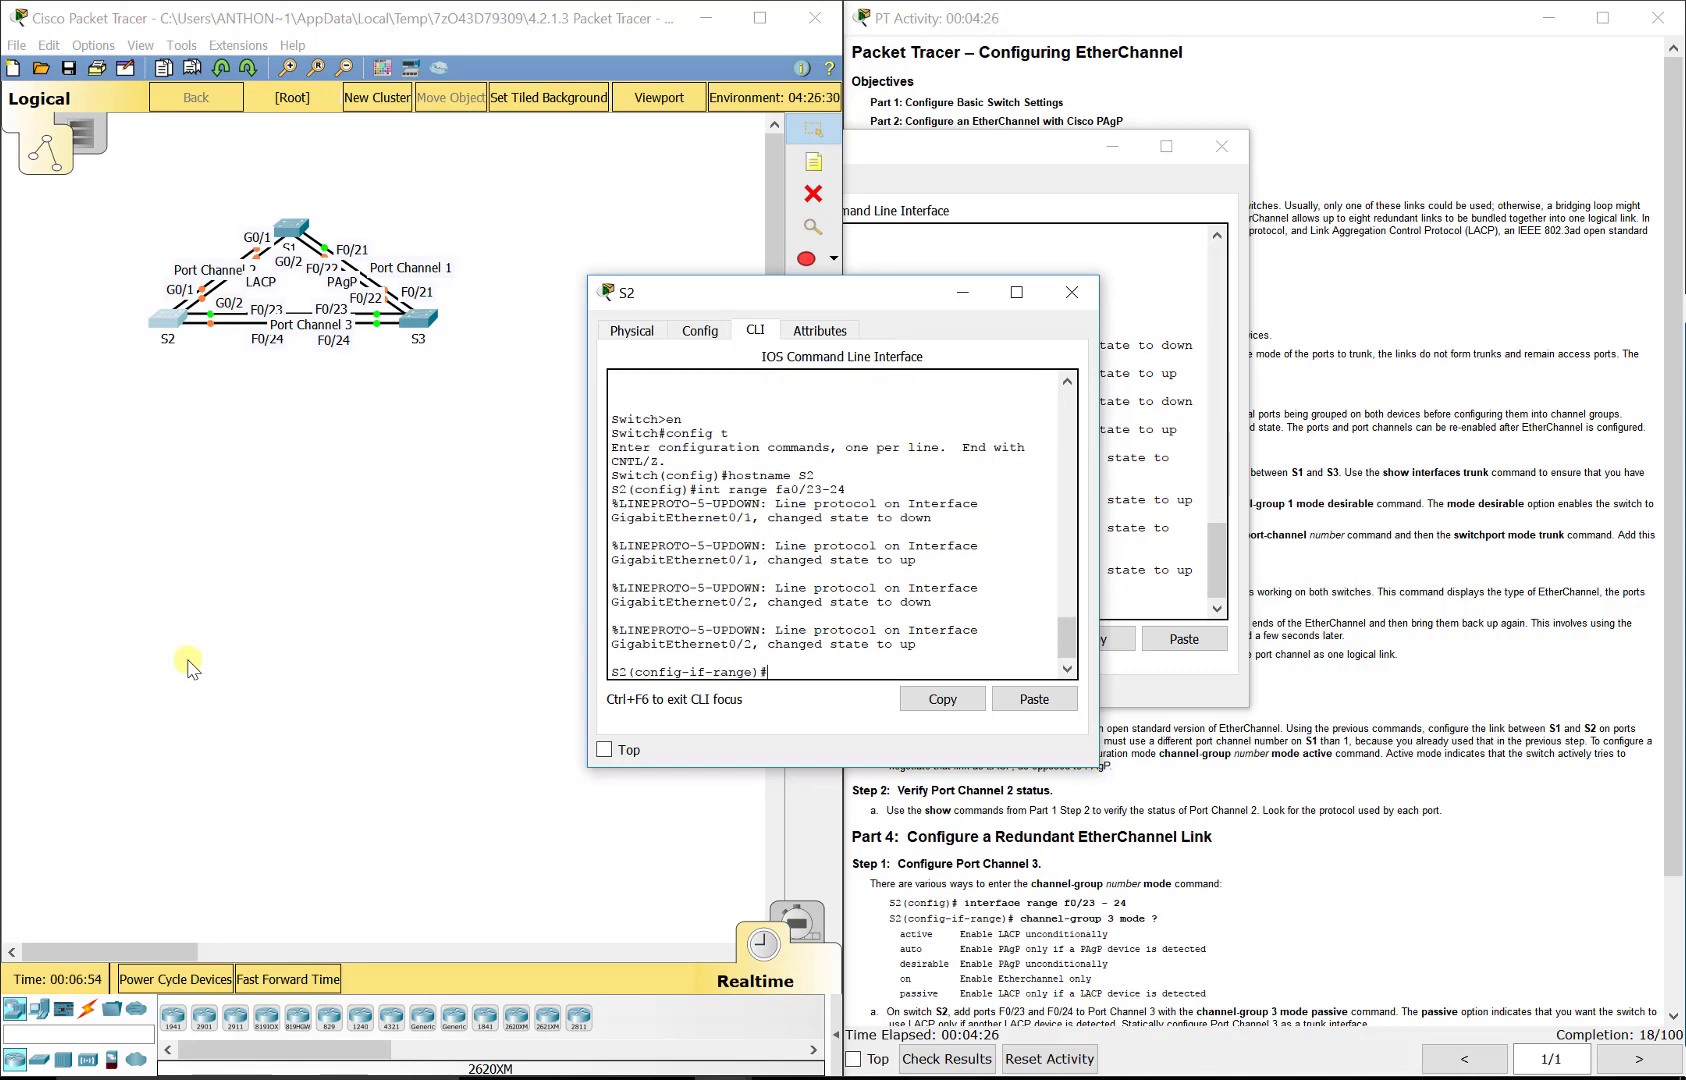
type("exit")
key("Return")
type("int range fa0/23-24")
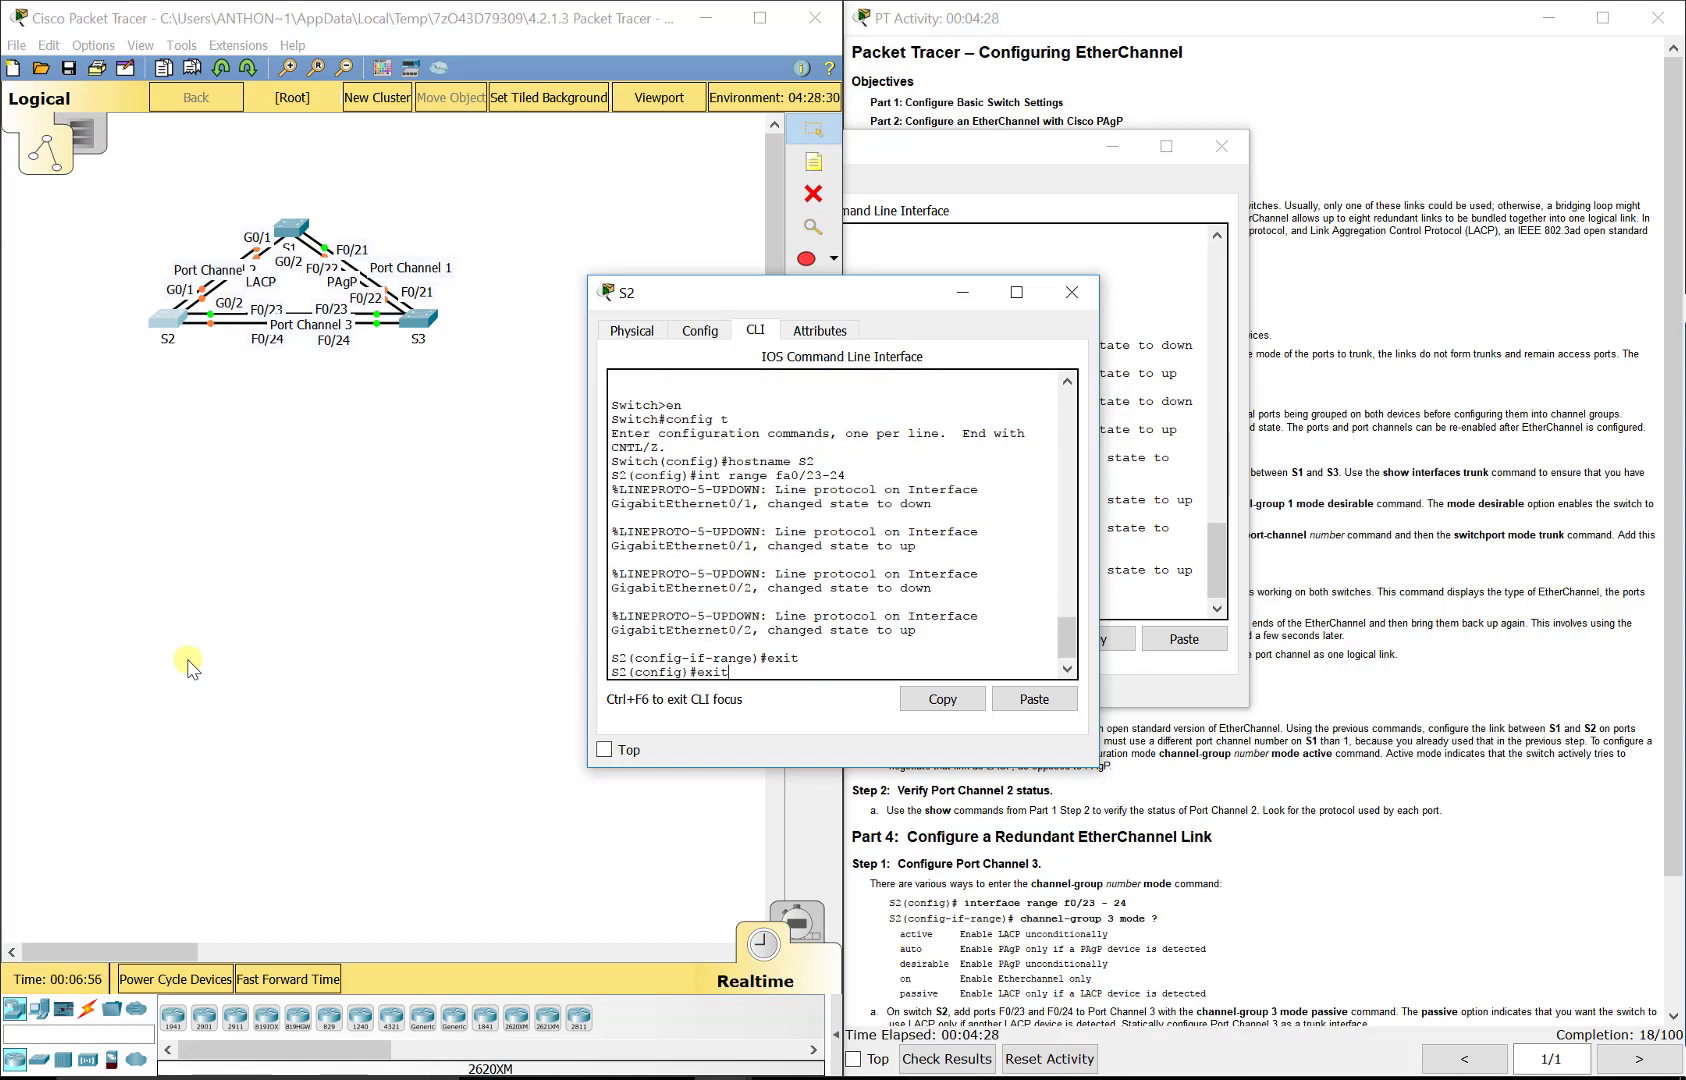
type(", g0")
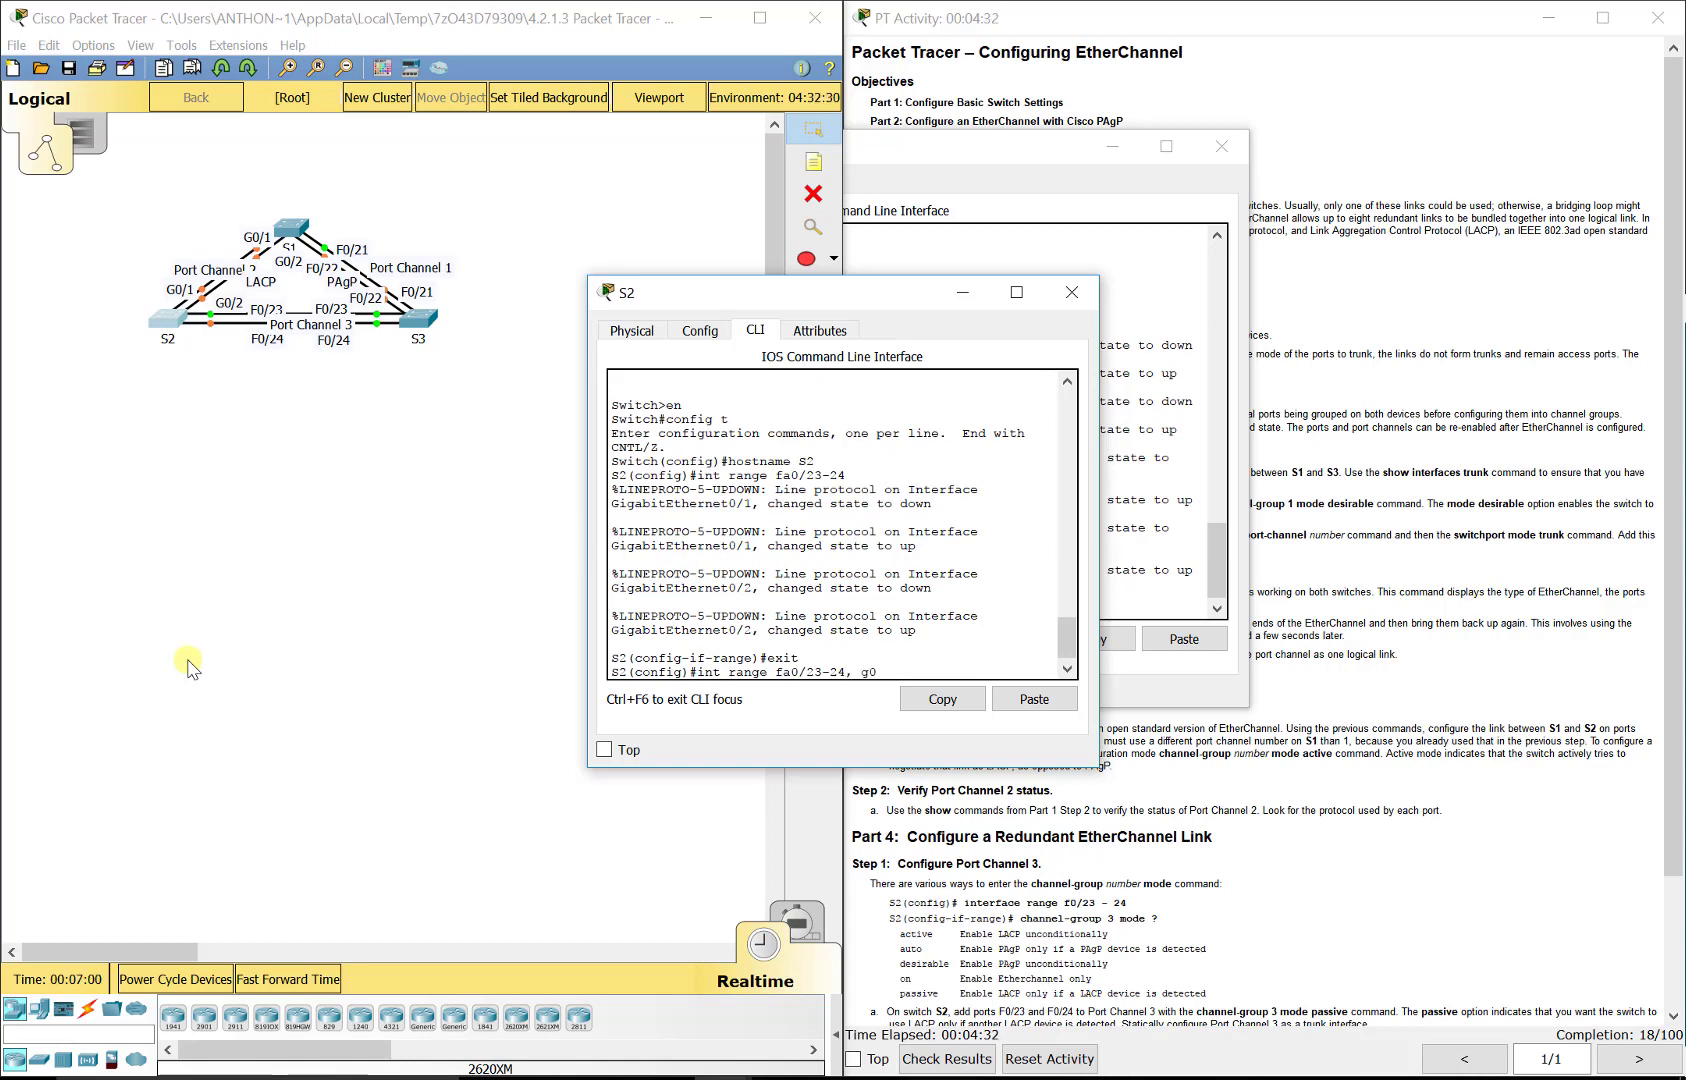
type("/1-2")
key("Return")
type("swit")
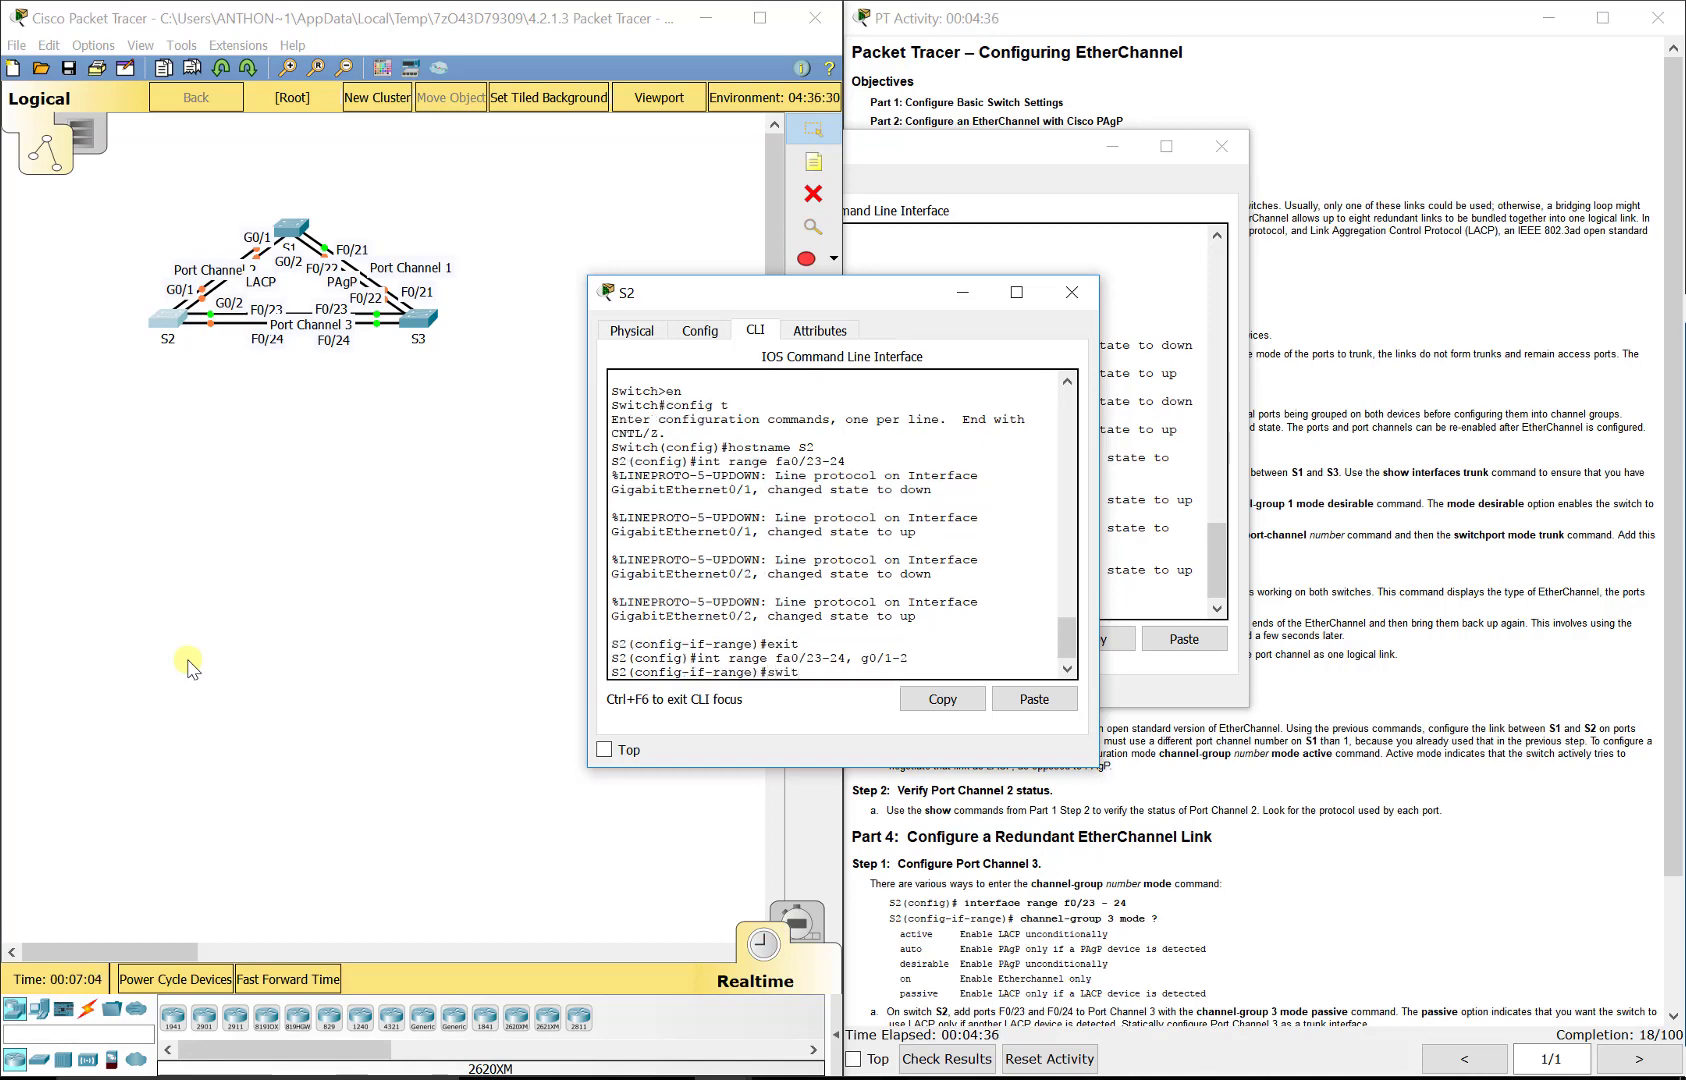
type("chport mode trunk")
key("Return")
type("exit")
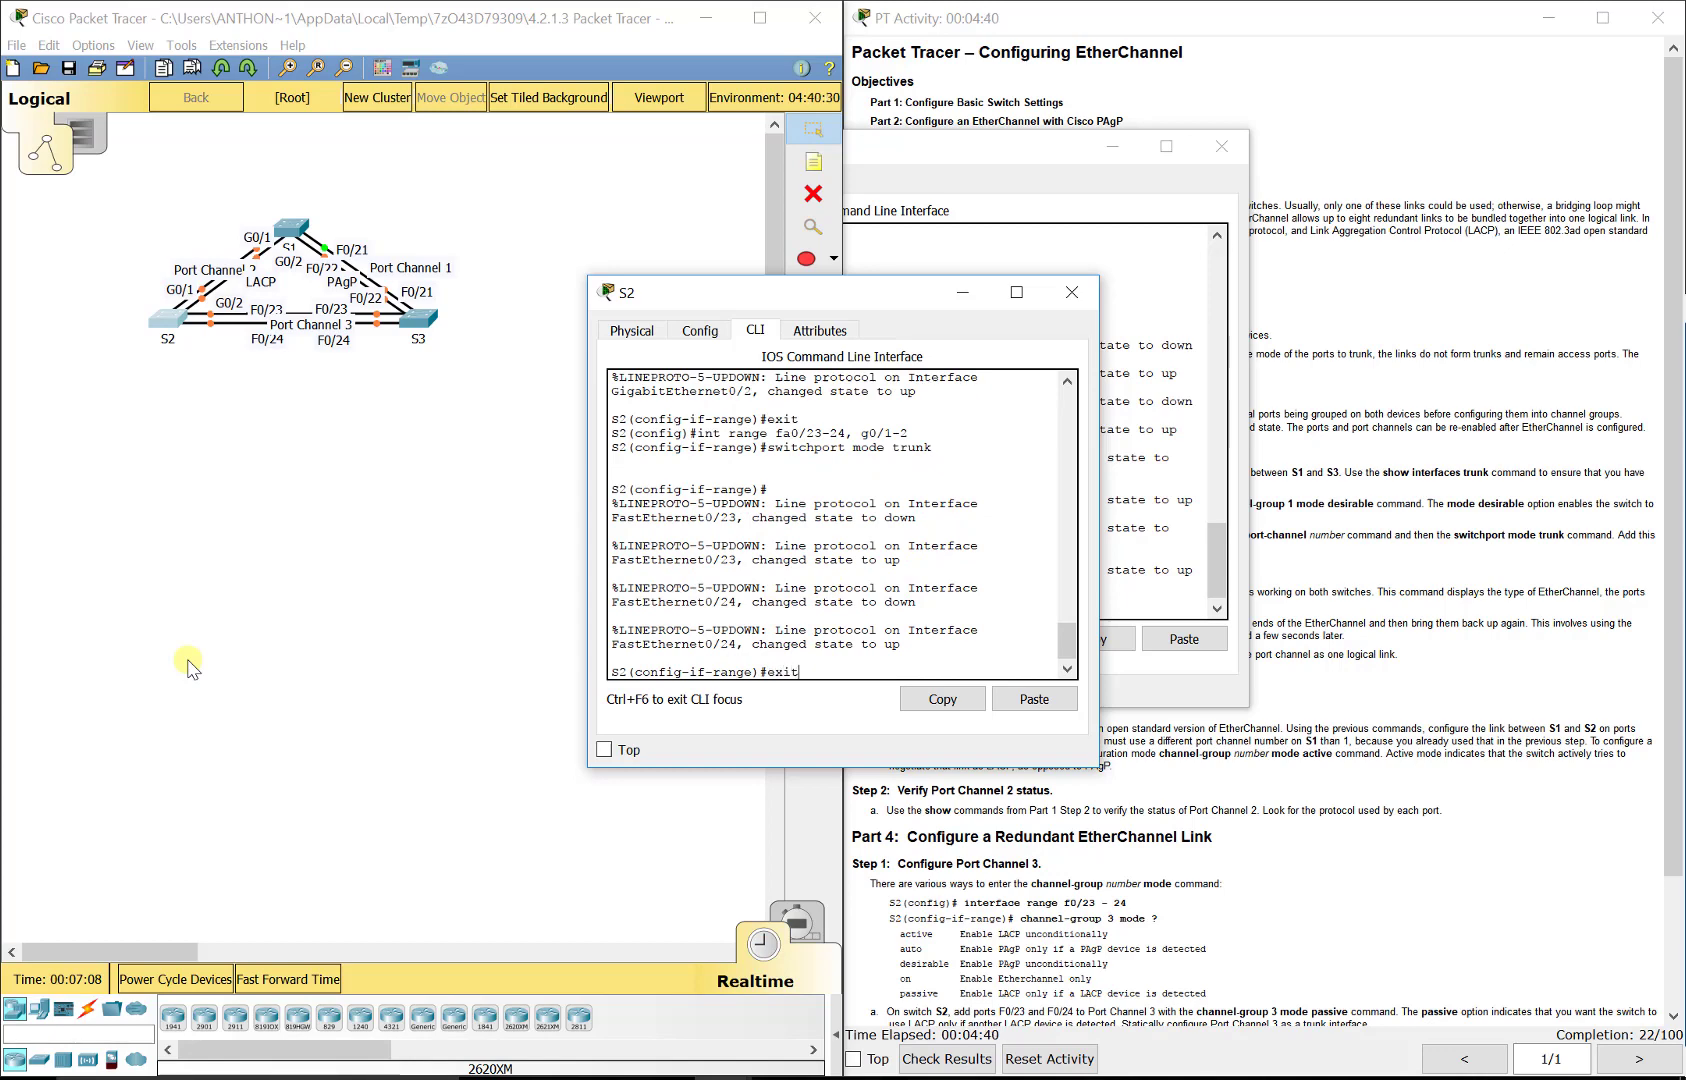
key("Return")
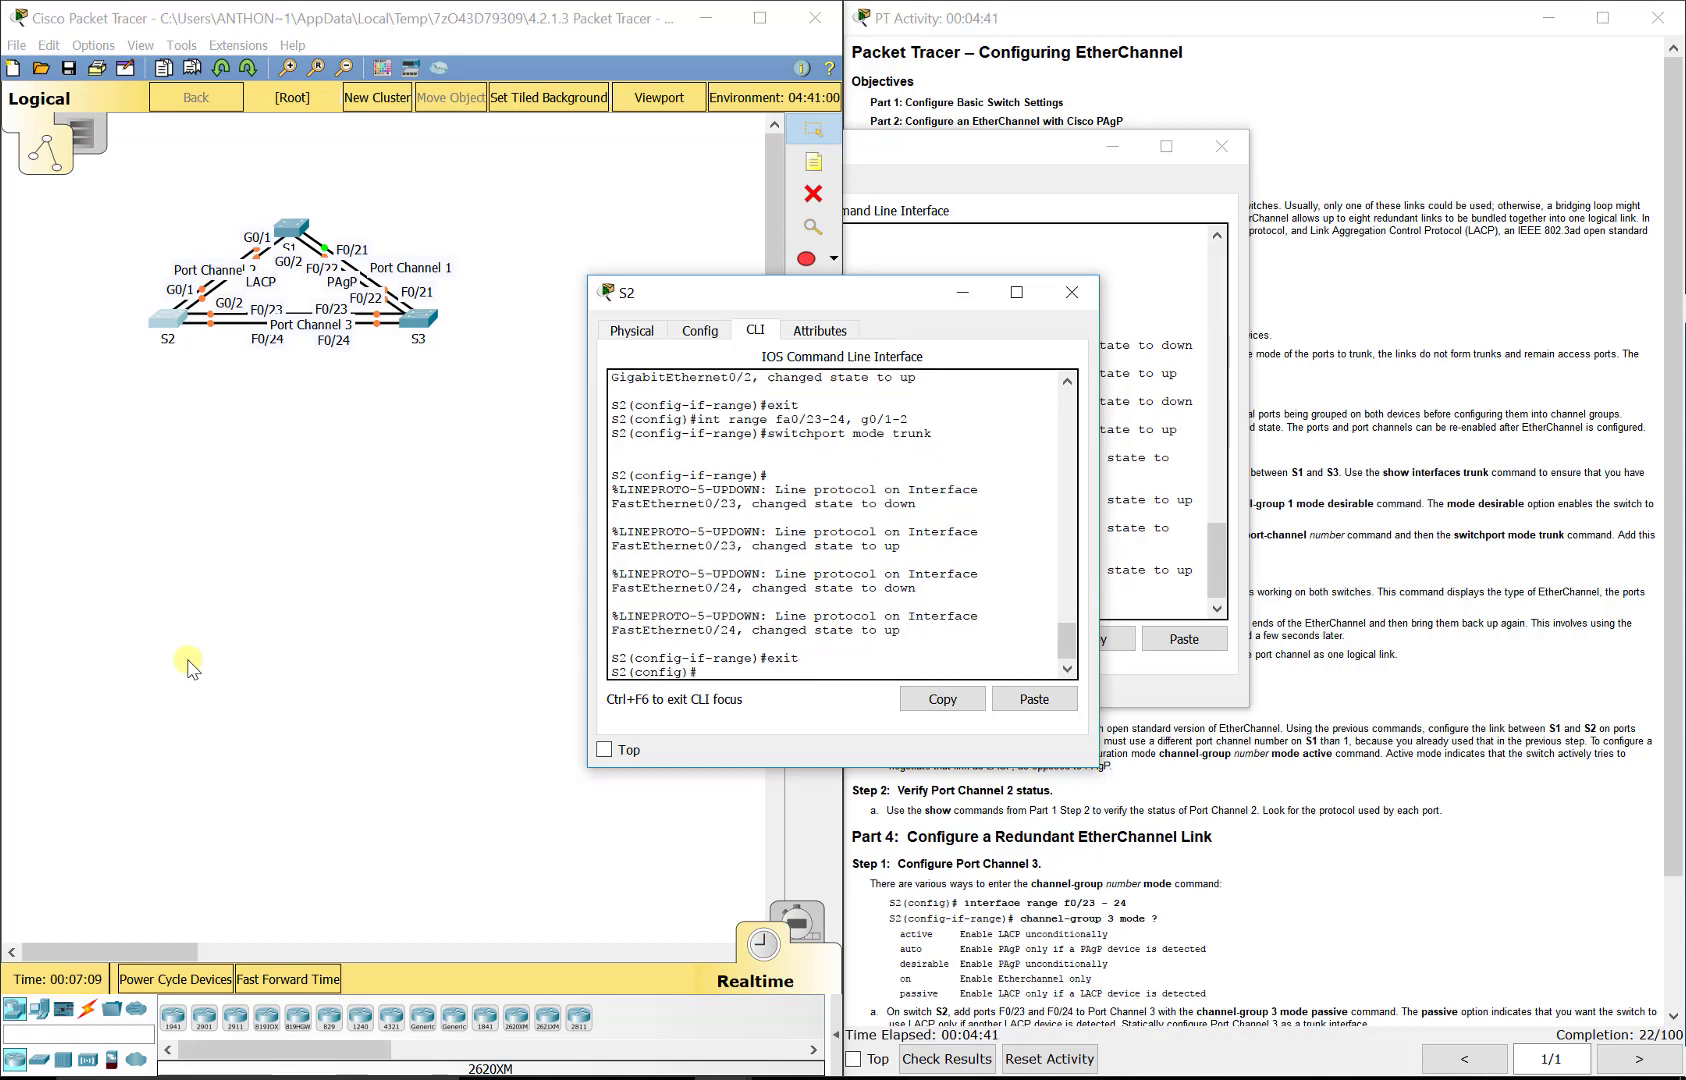
- On the third switch's CLI, enter global configuration mode and set hostname S3
left_click(413, 325)
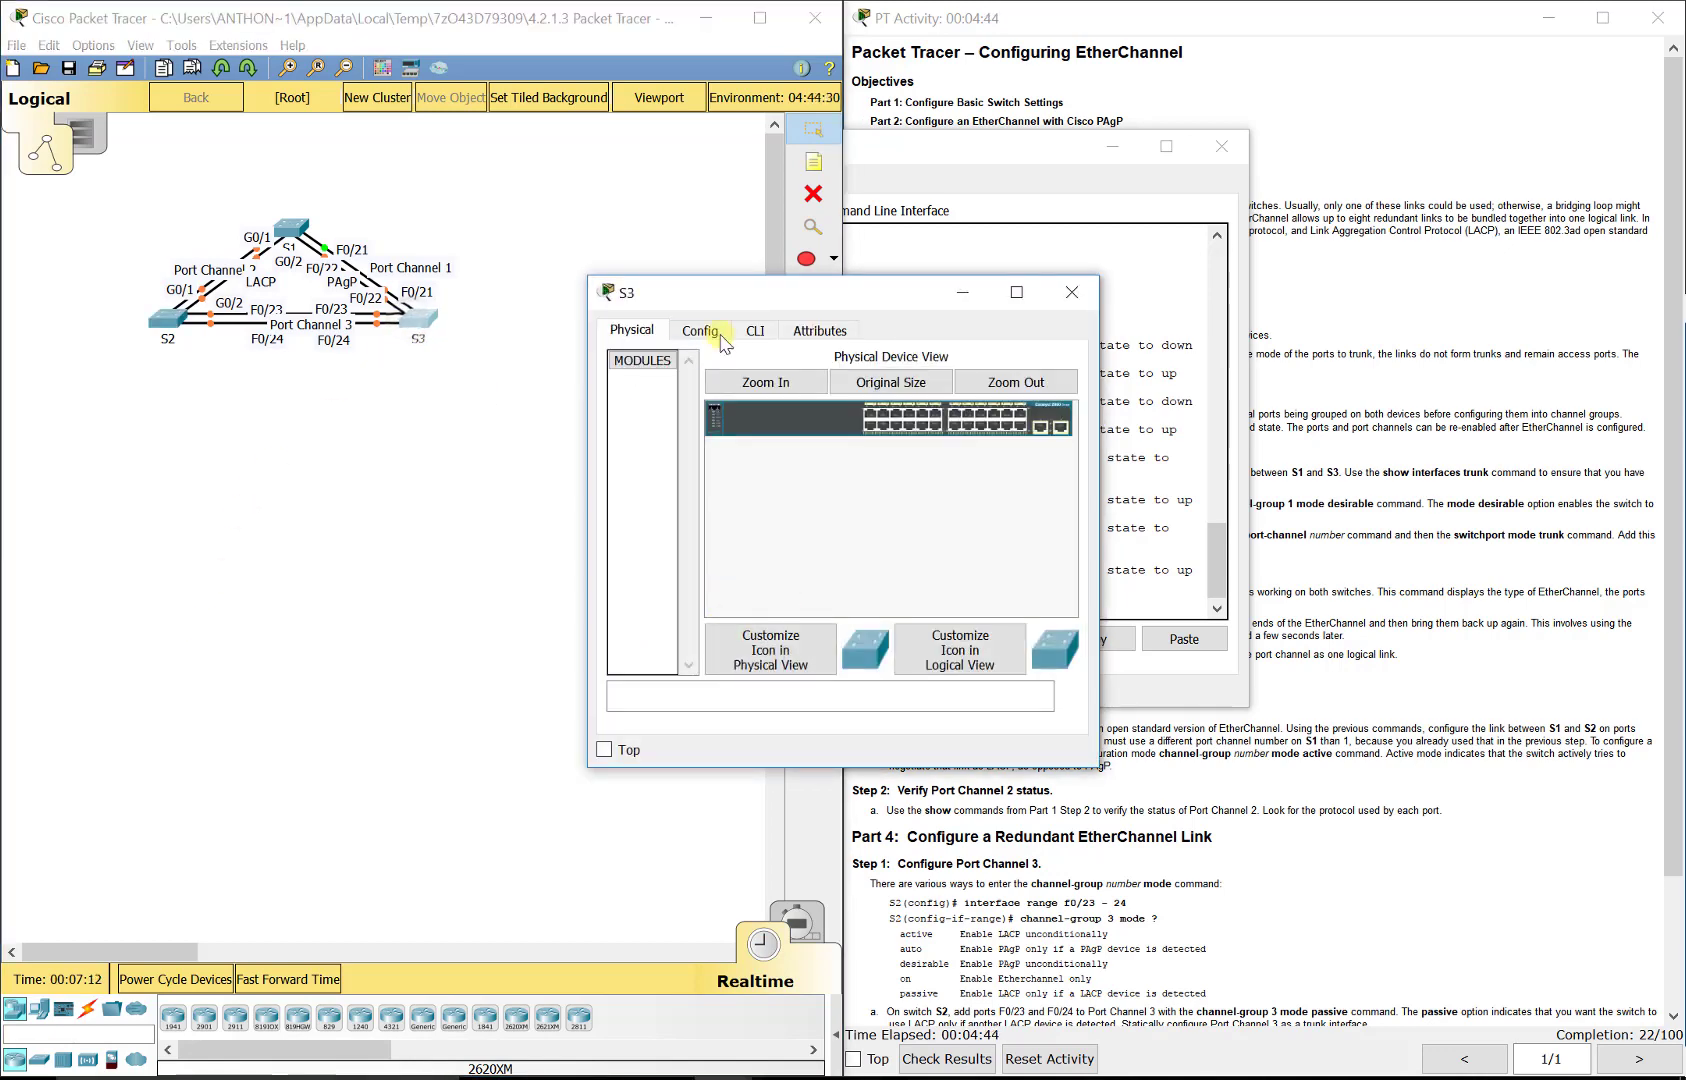
left_click(755, 330)
type("e")
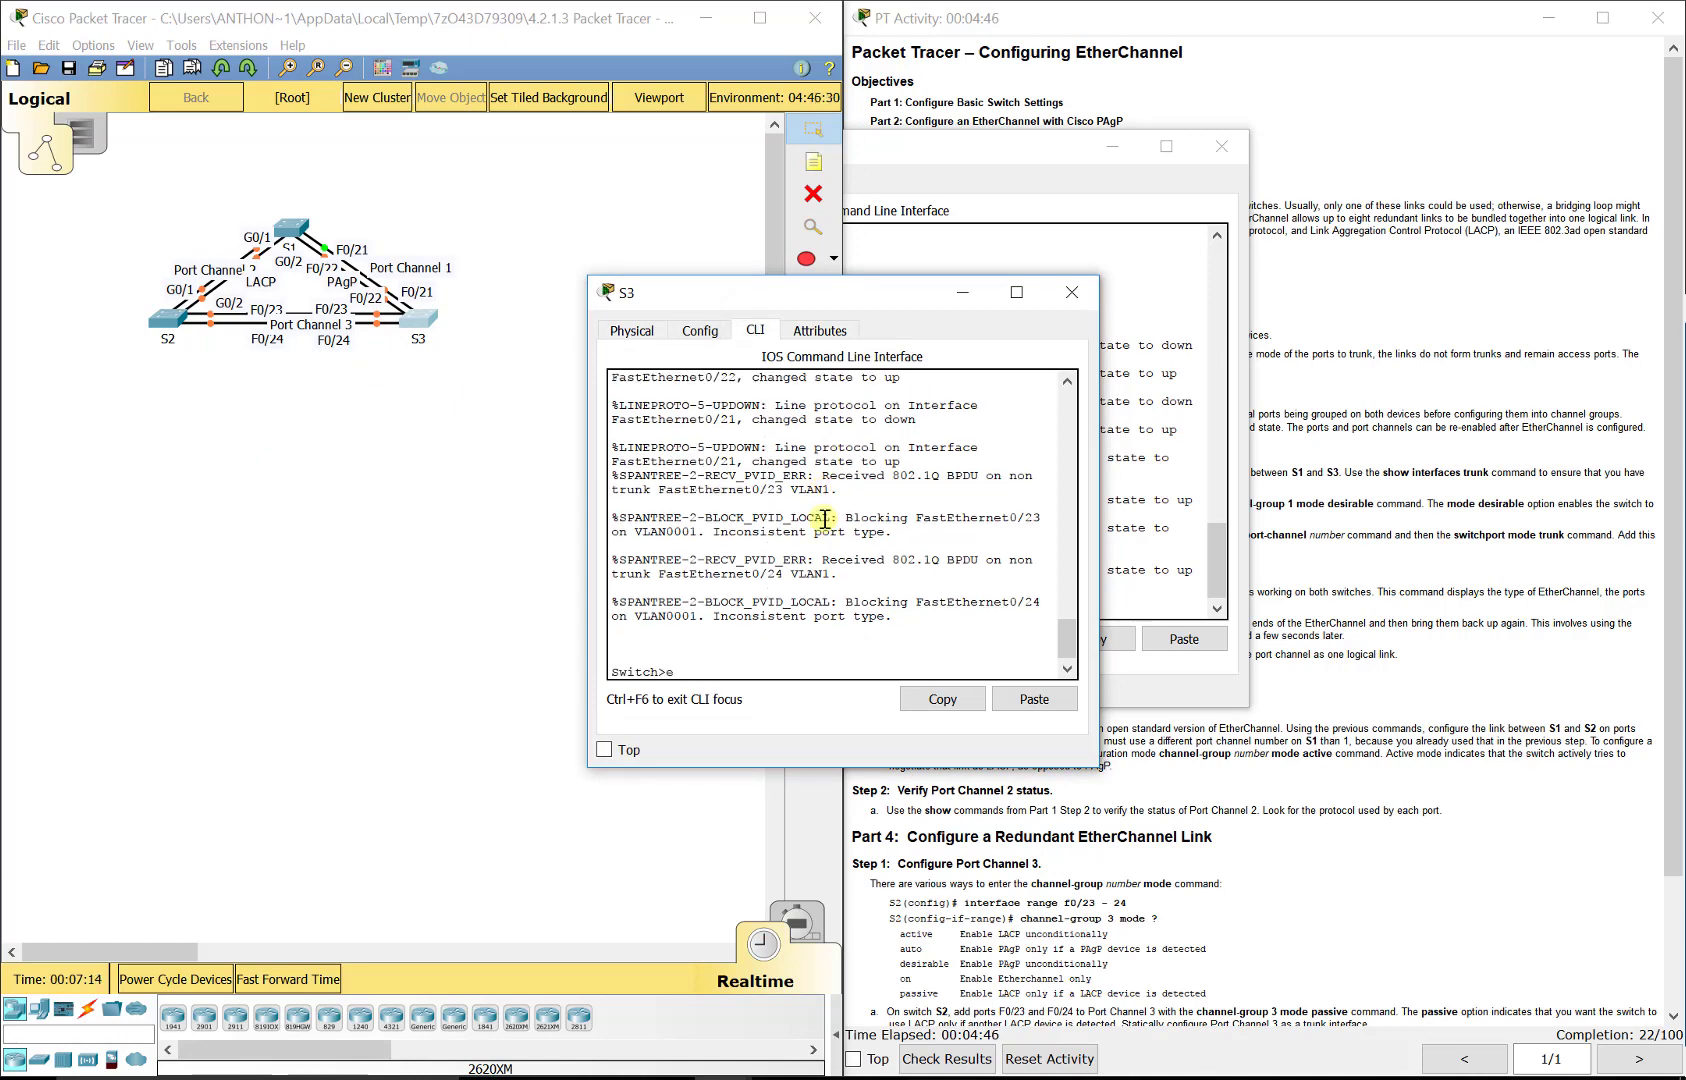
type("n")
key("Return")
type("config t")
key("Return")
type("hos")
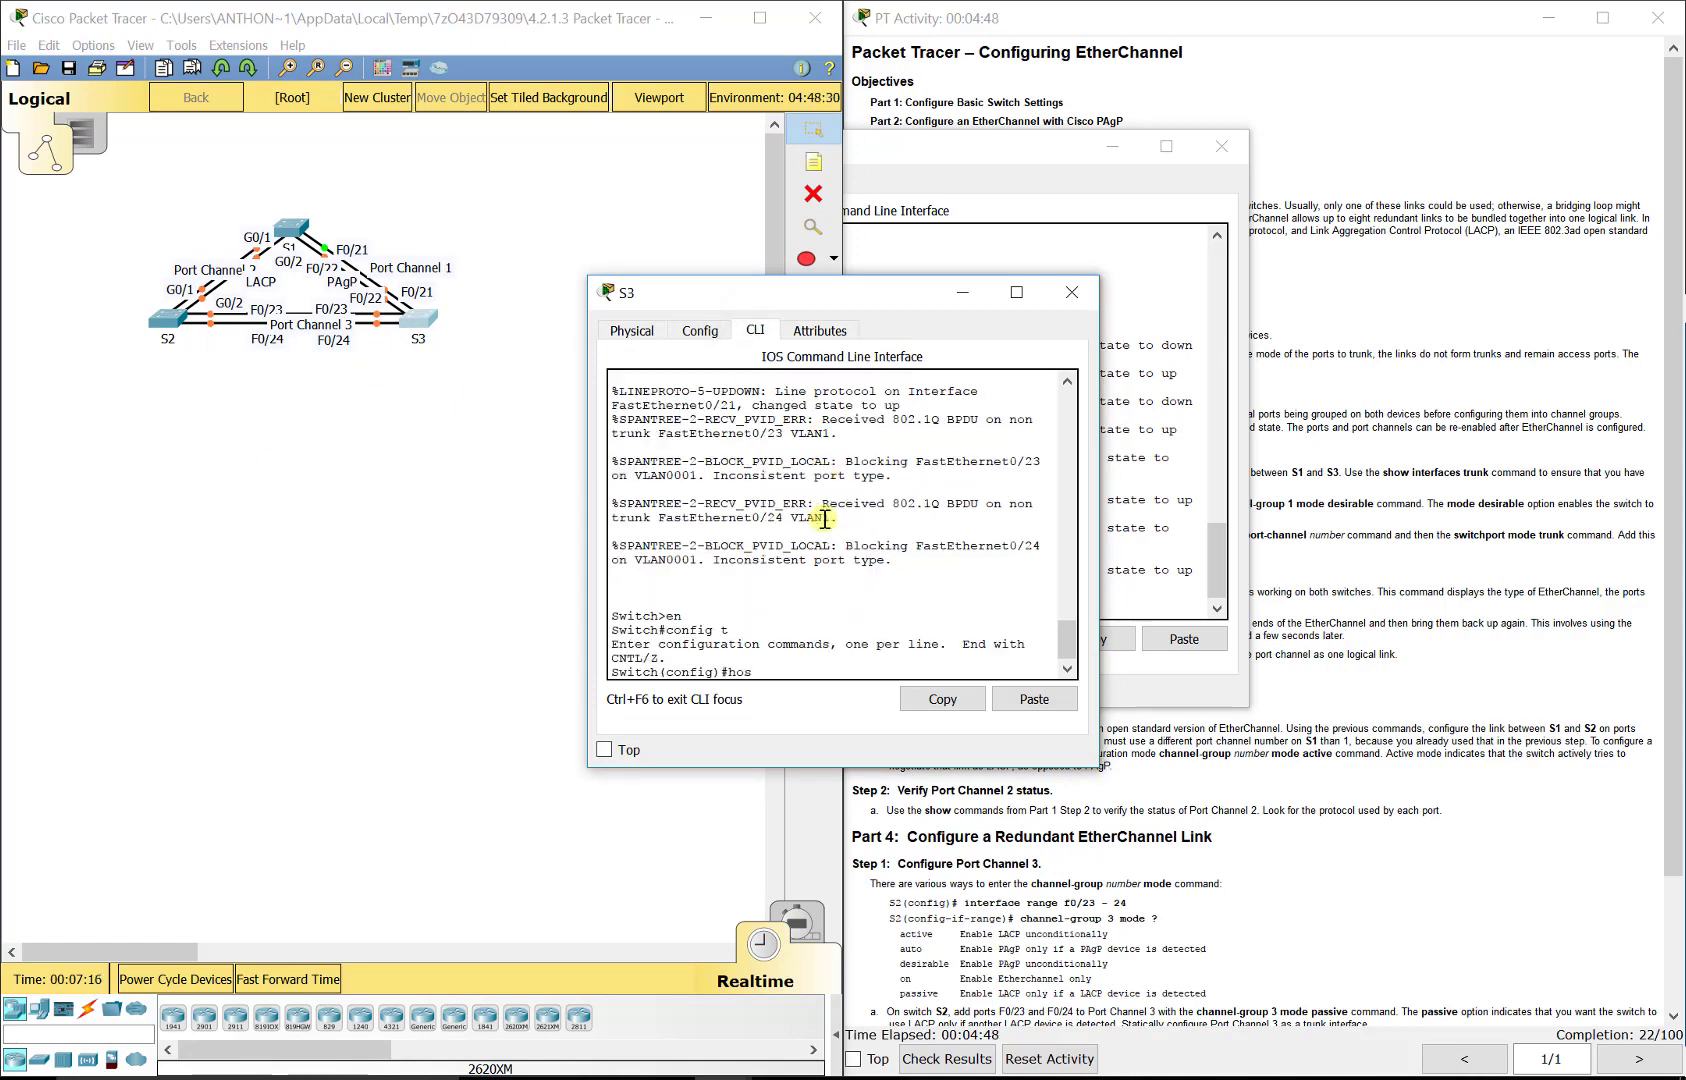
type("tname S3")
key("Return")
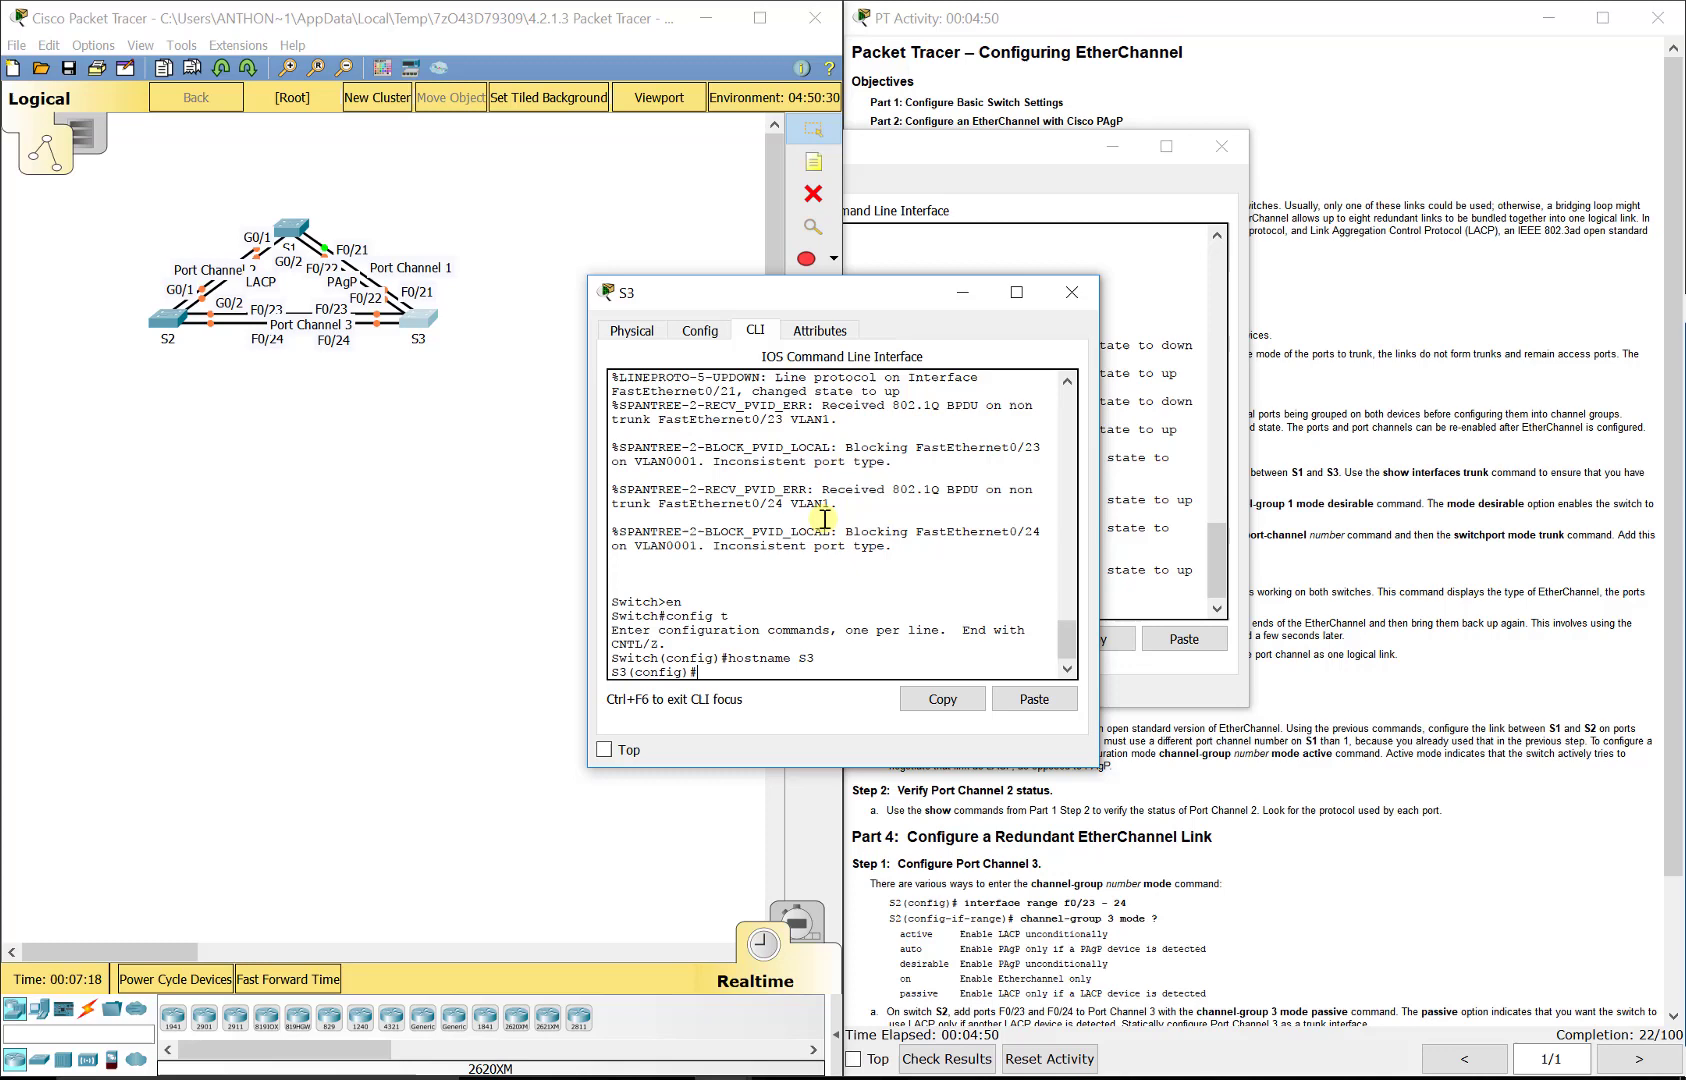
- Set S3 ports Fa0/21-24 to switchport mode trunk
type("int range fa0/21-24")
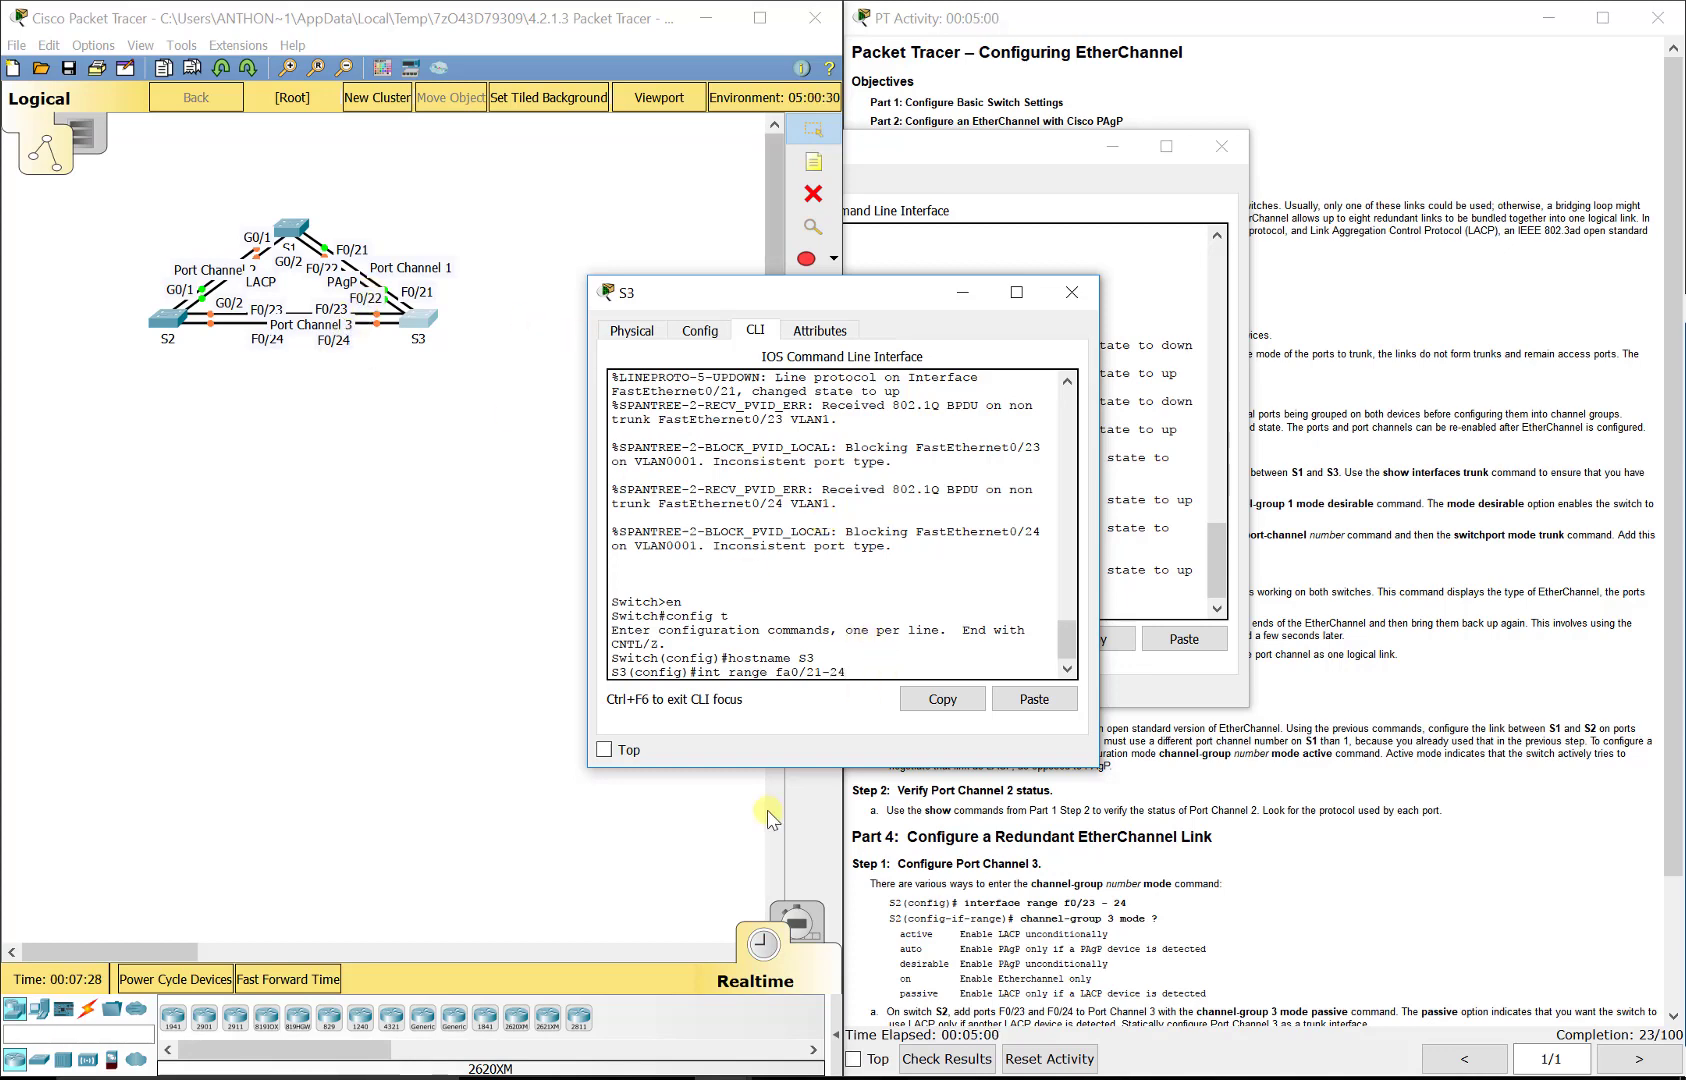
key("Return")
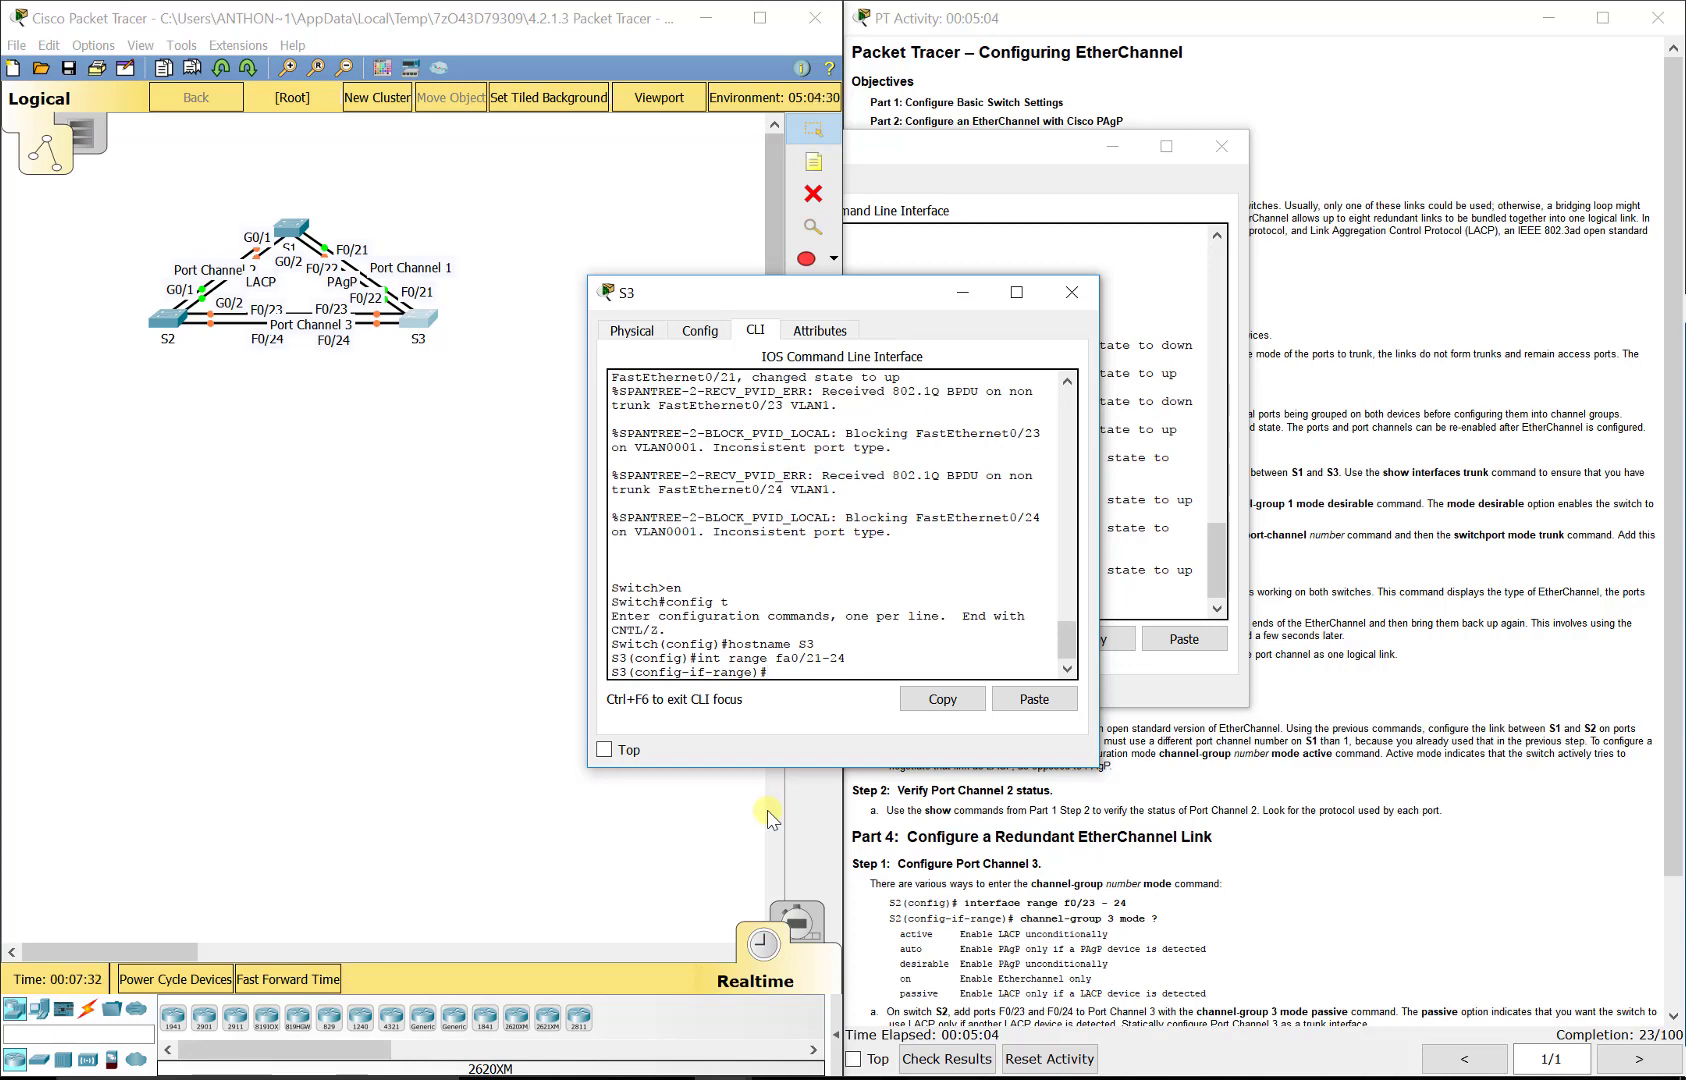
type("switchport mode trunk")
key("Return")
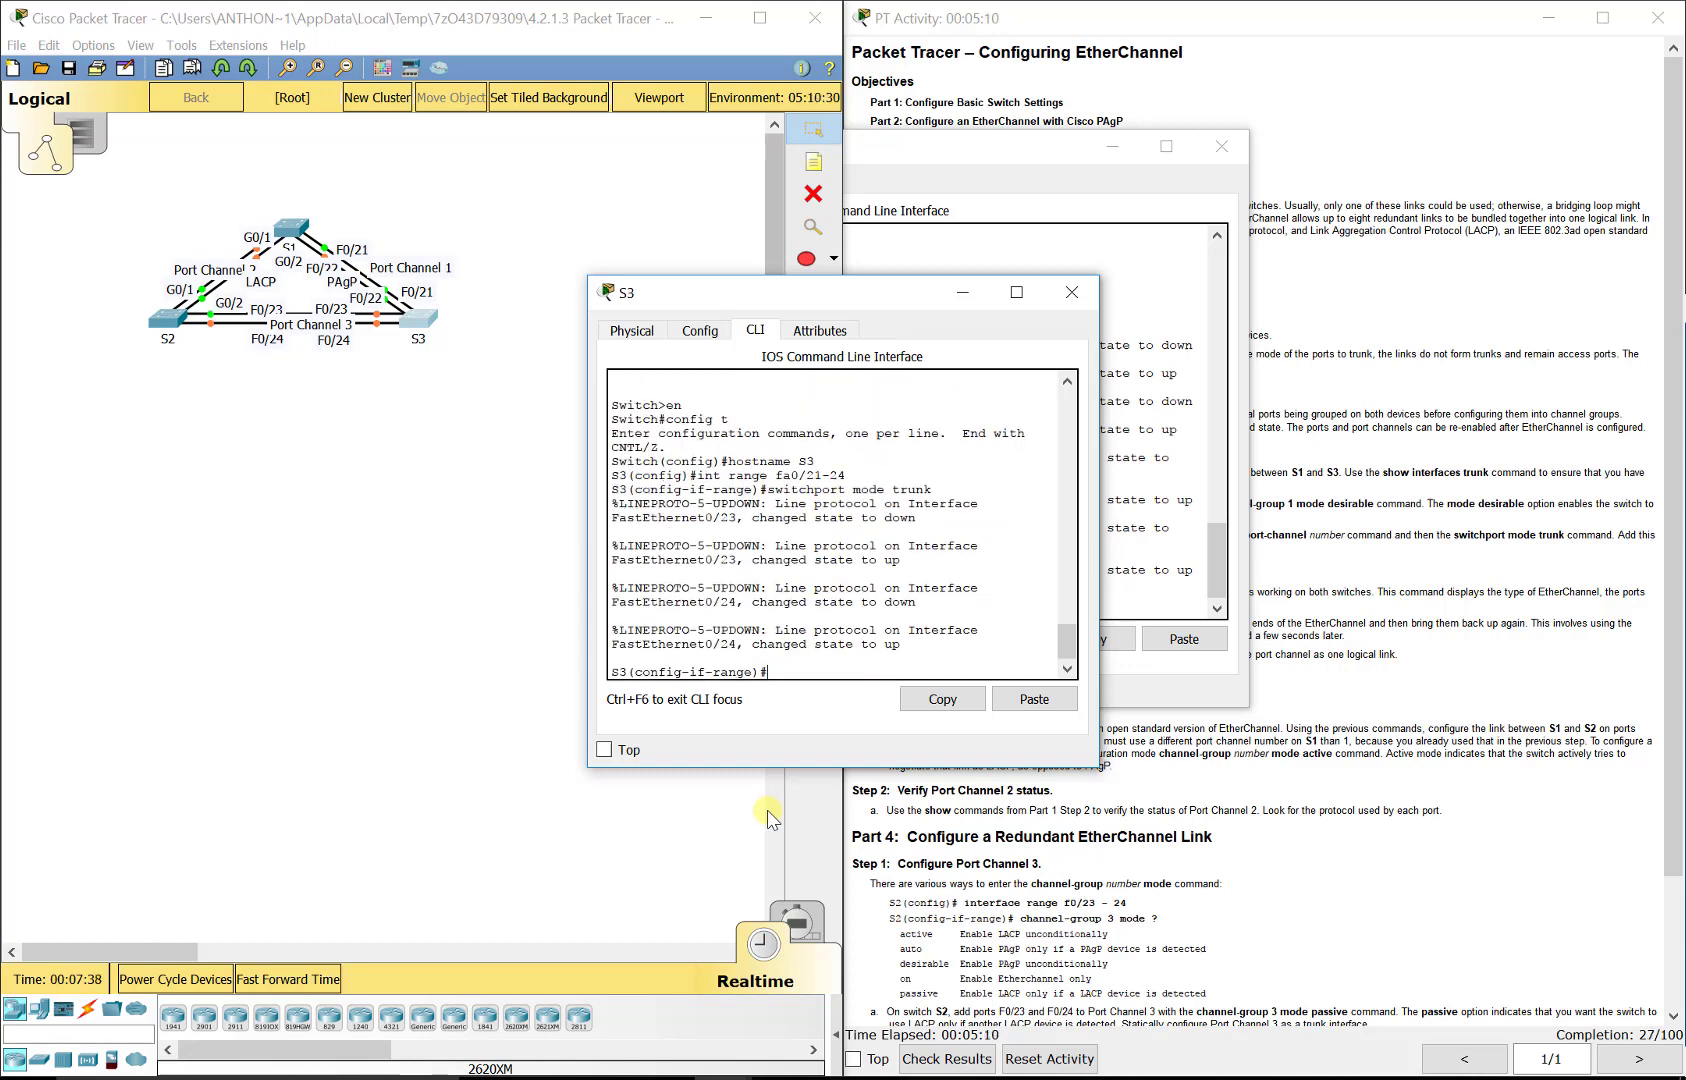
key("Up")
key("Return")
type("e")
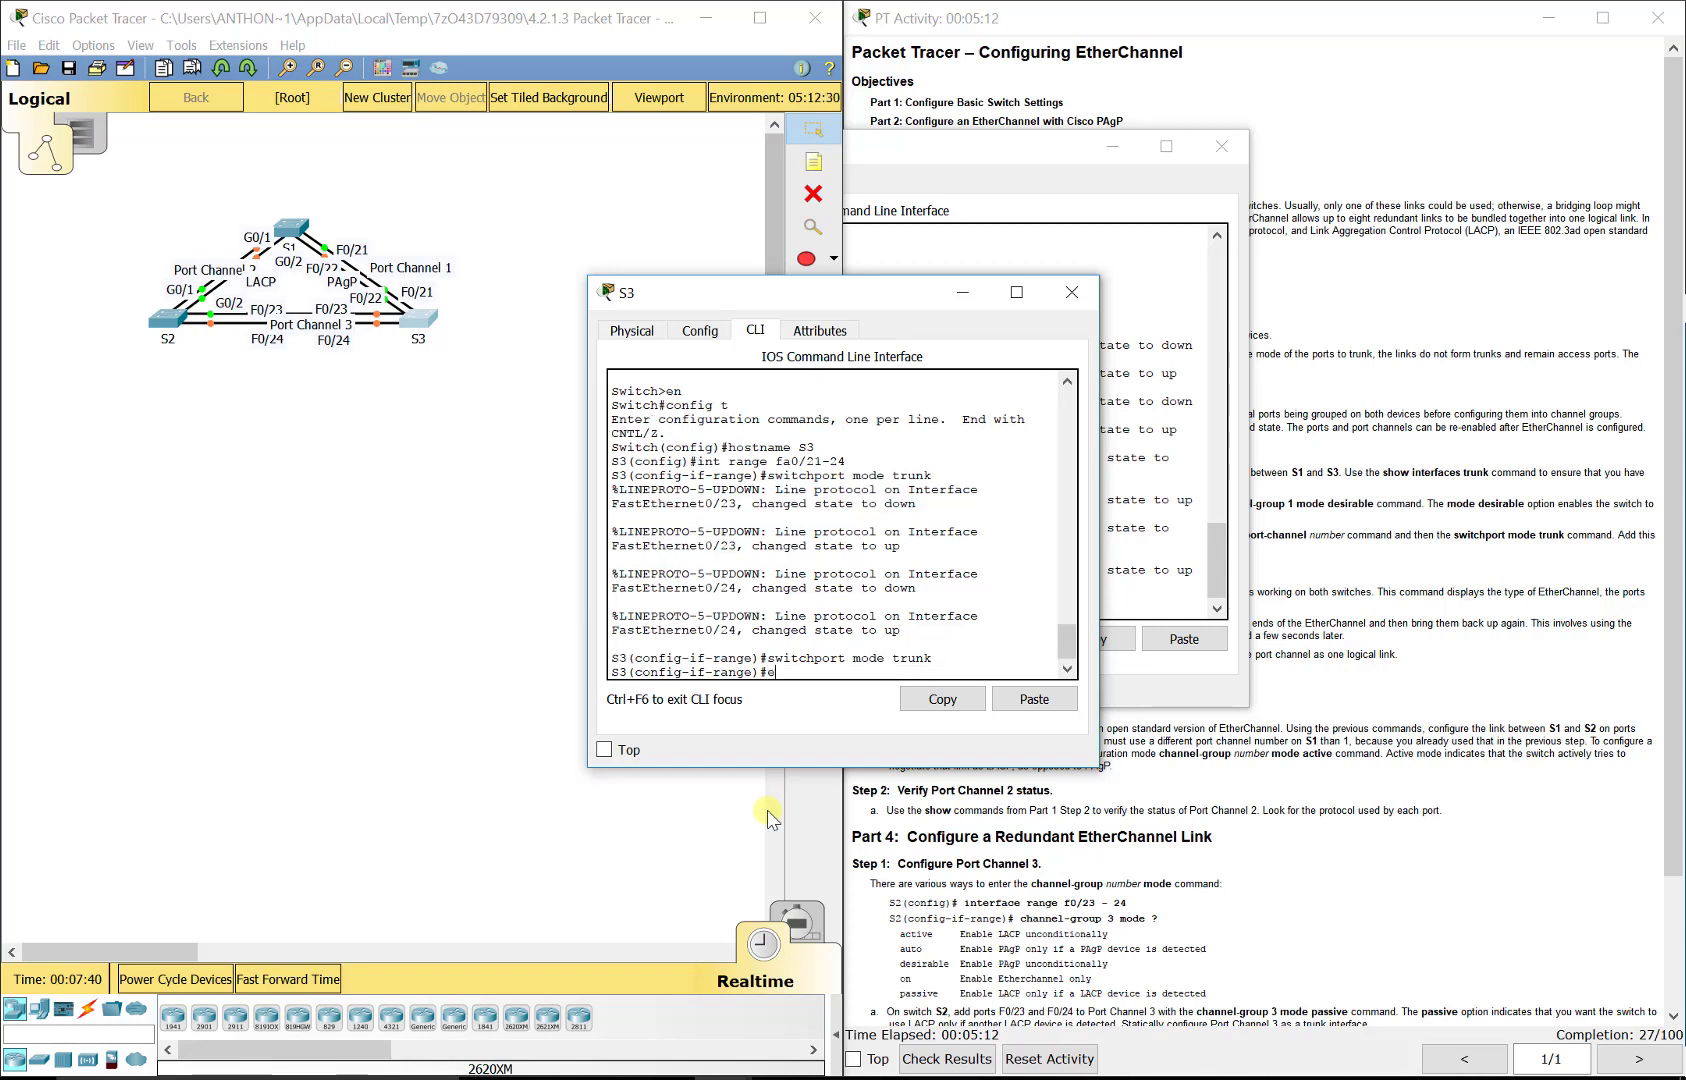
type("xit")
key("Return")
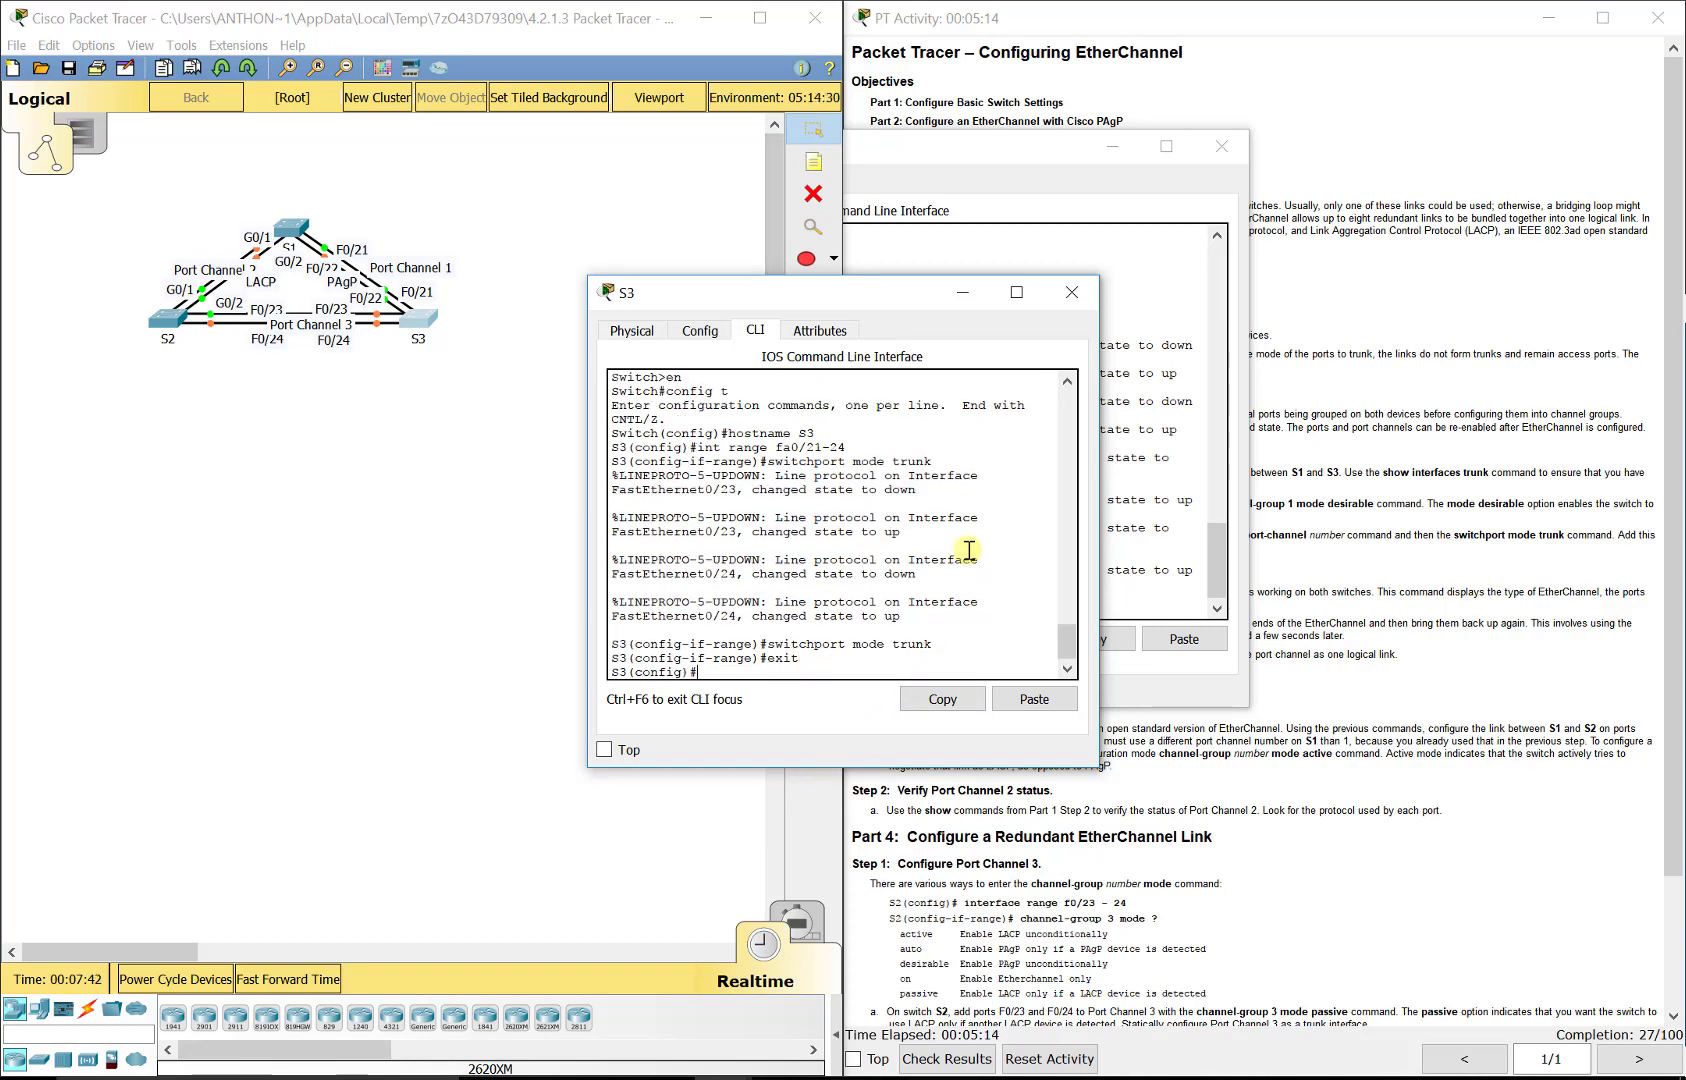
- Read the 'Configure Port Channel 1' instructions, then return to the topology workspace
left_click(1442, 648)
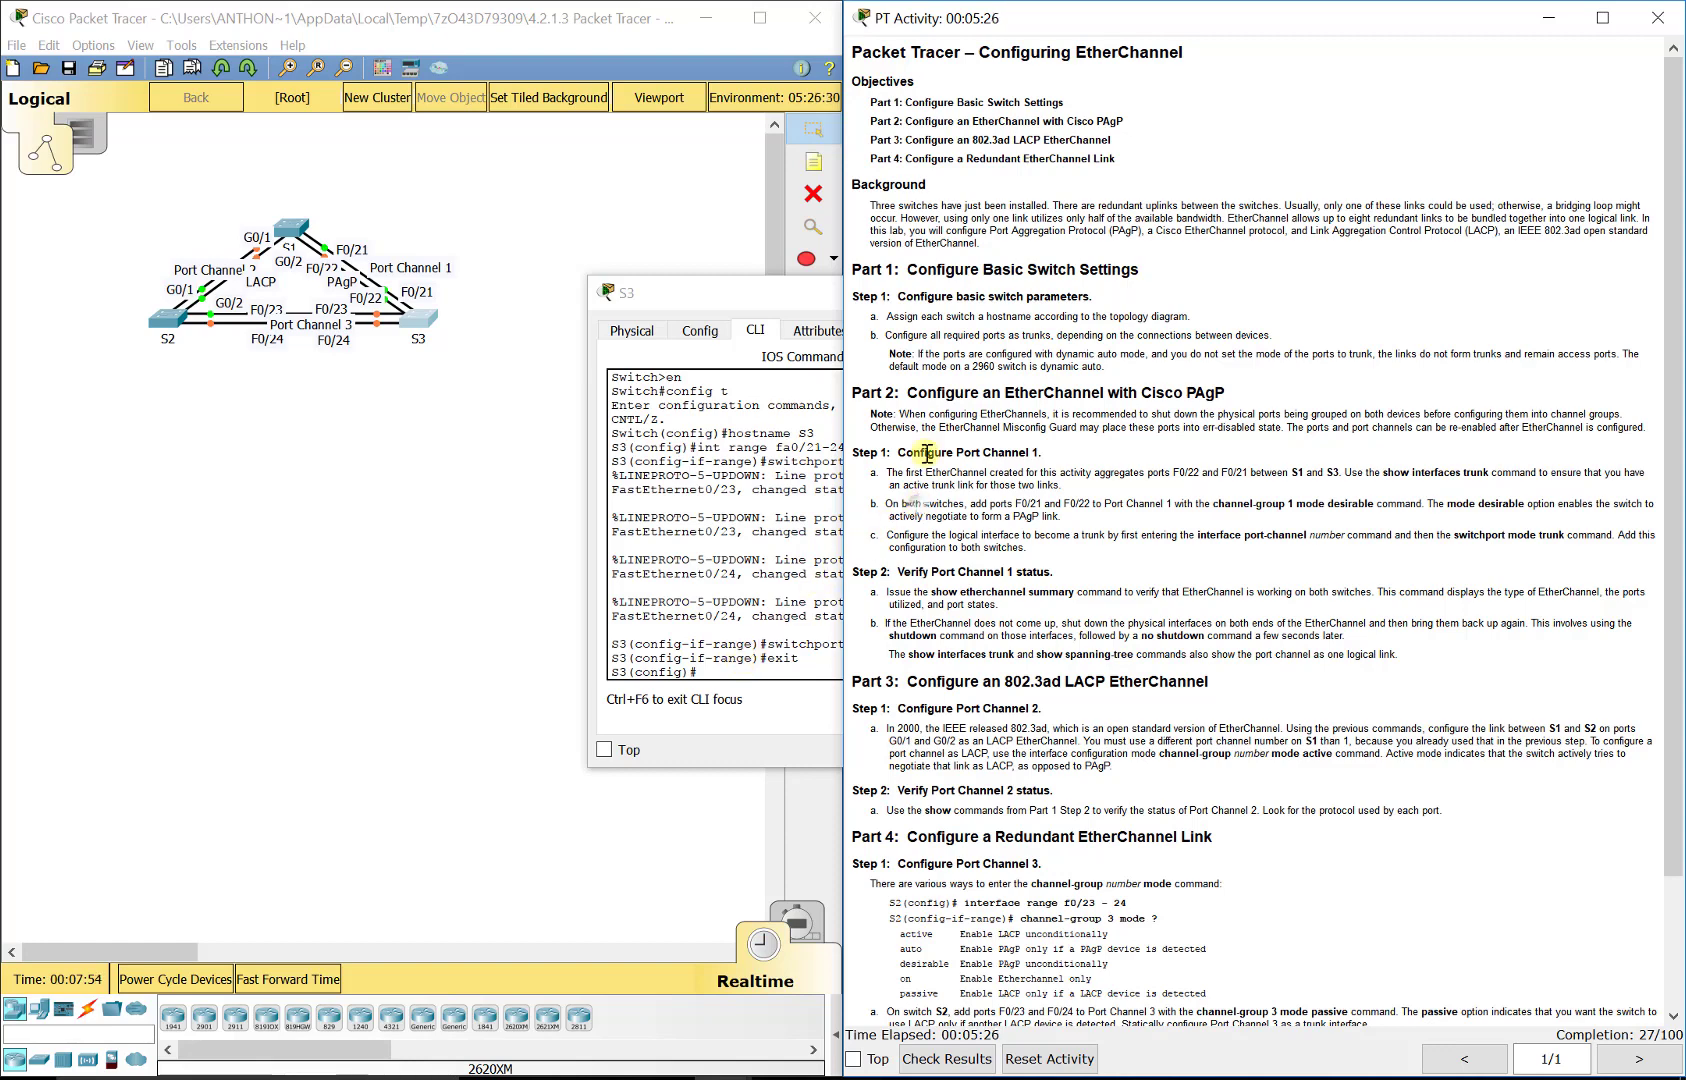
left_click_drag(890, 452, 1066, 455)
left_click(1048, 455)
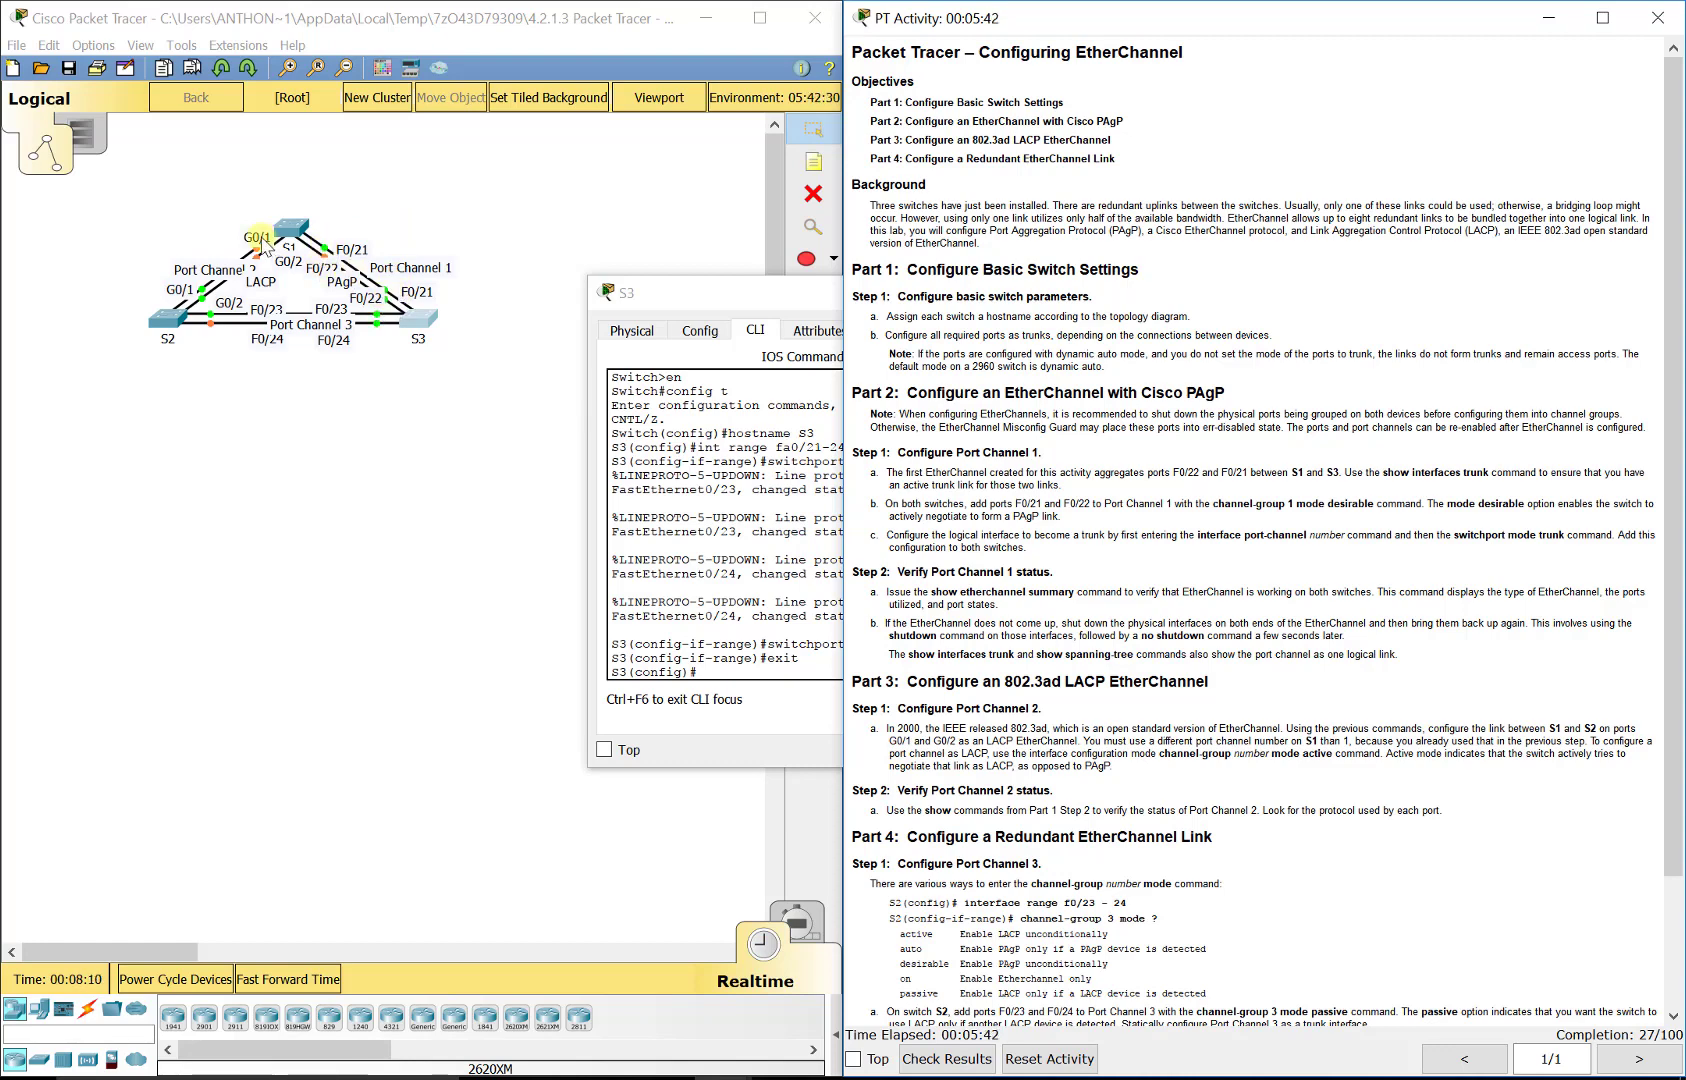
left_click(410, 212)
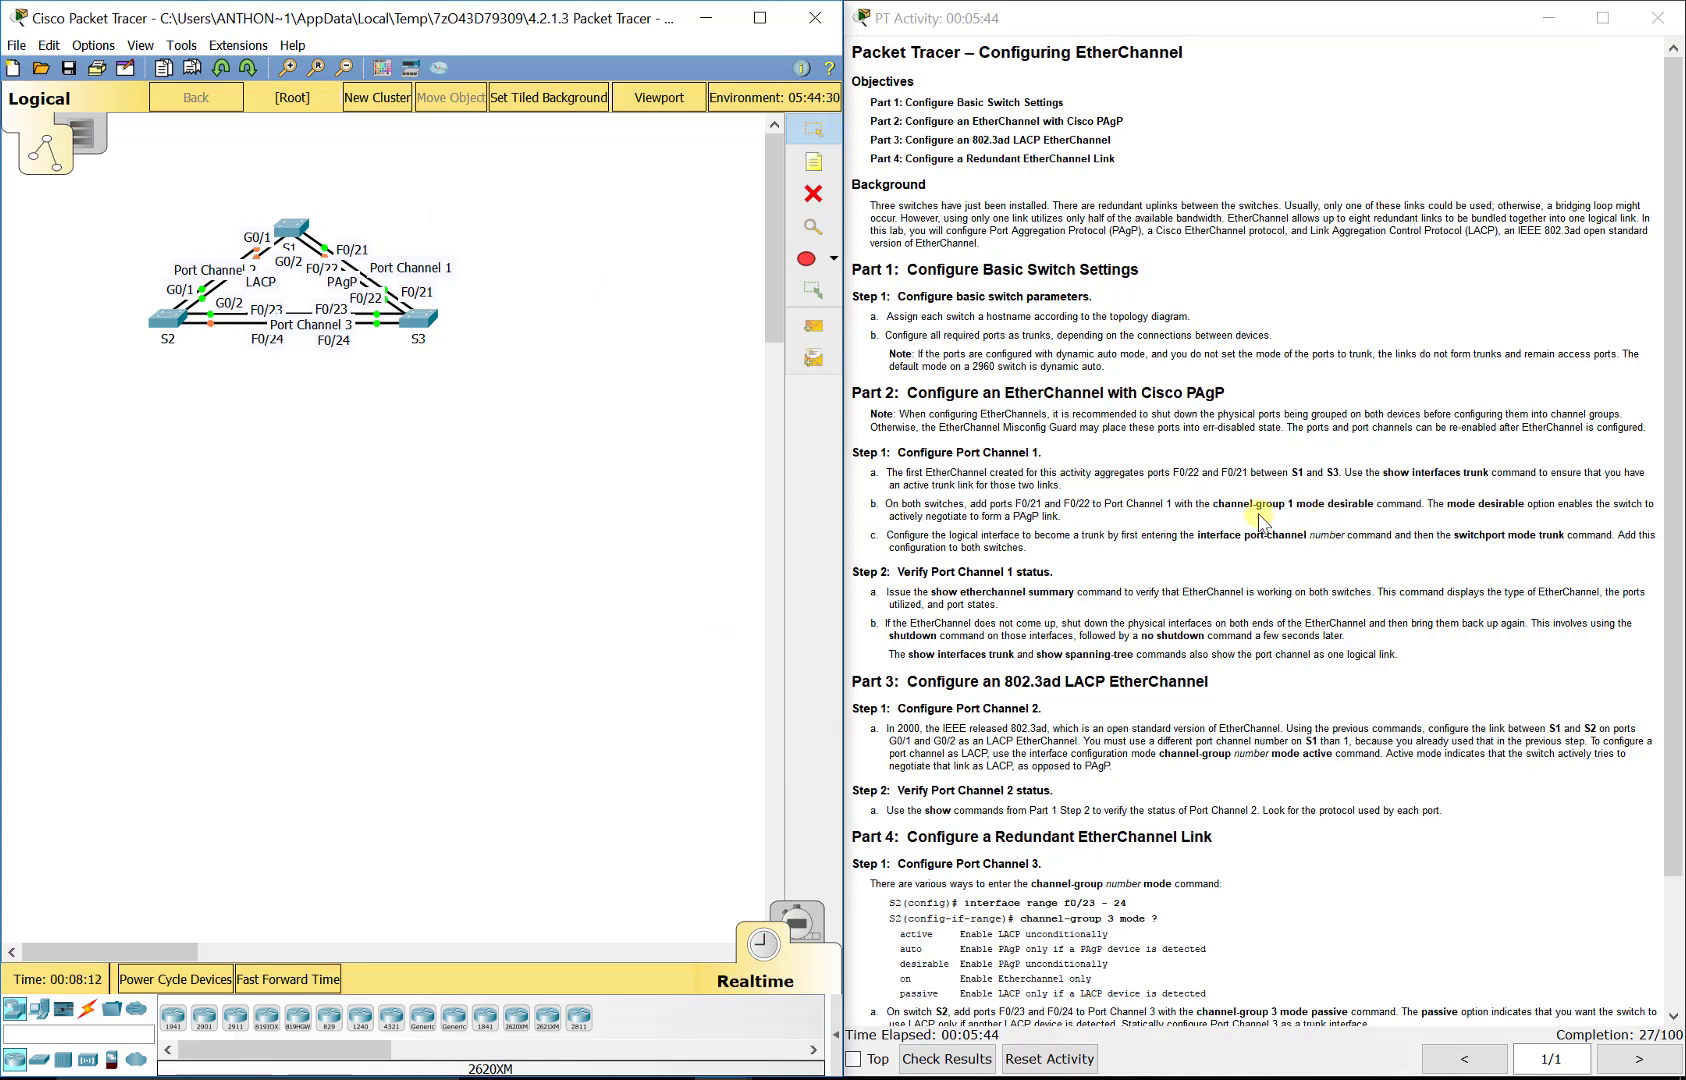
- Add S1 ports Fa0/21-22 to channel-group 1 in PAgP desirable mode
left_click(311, 224)
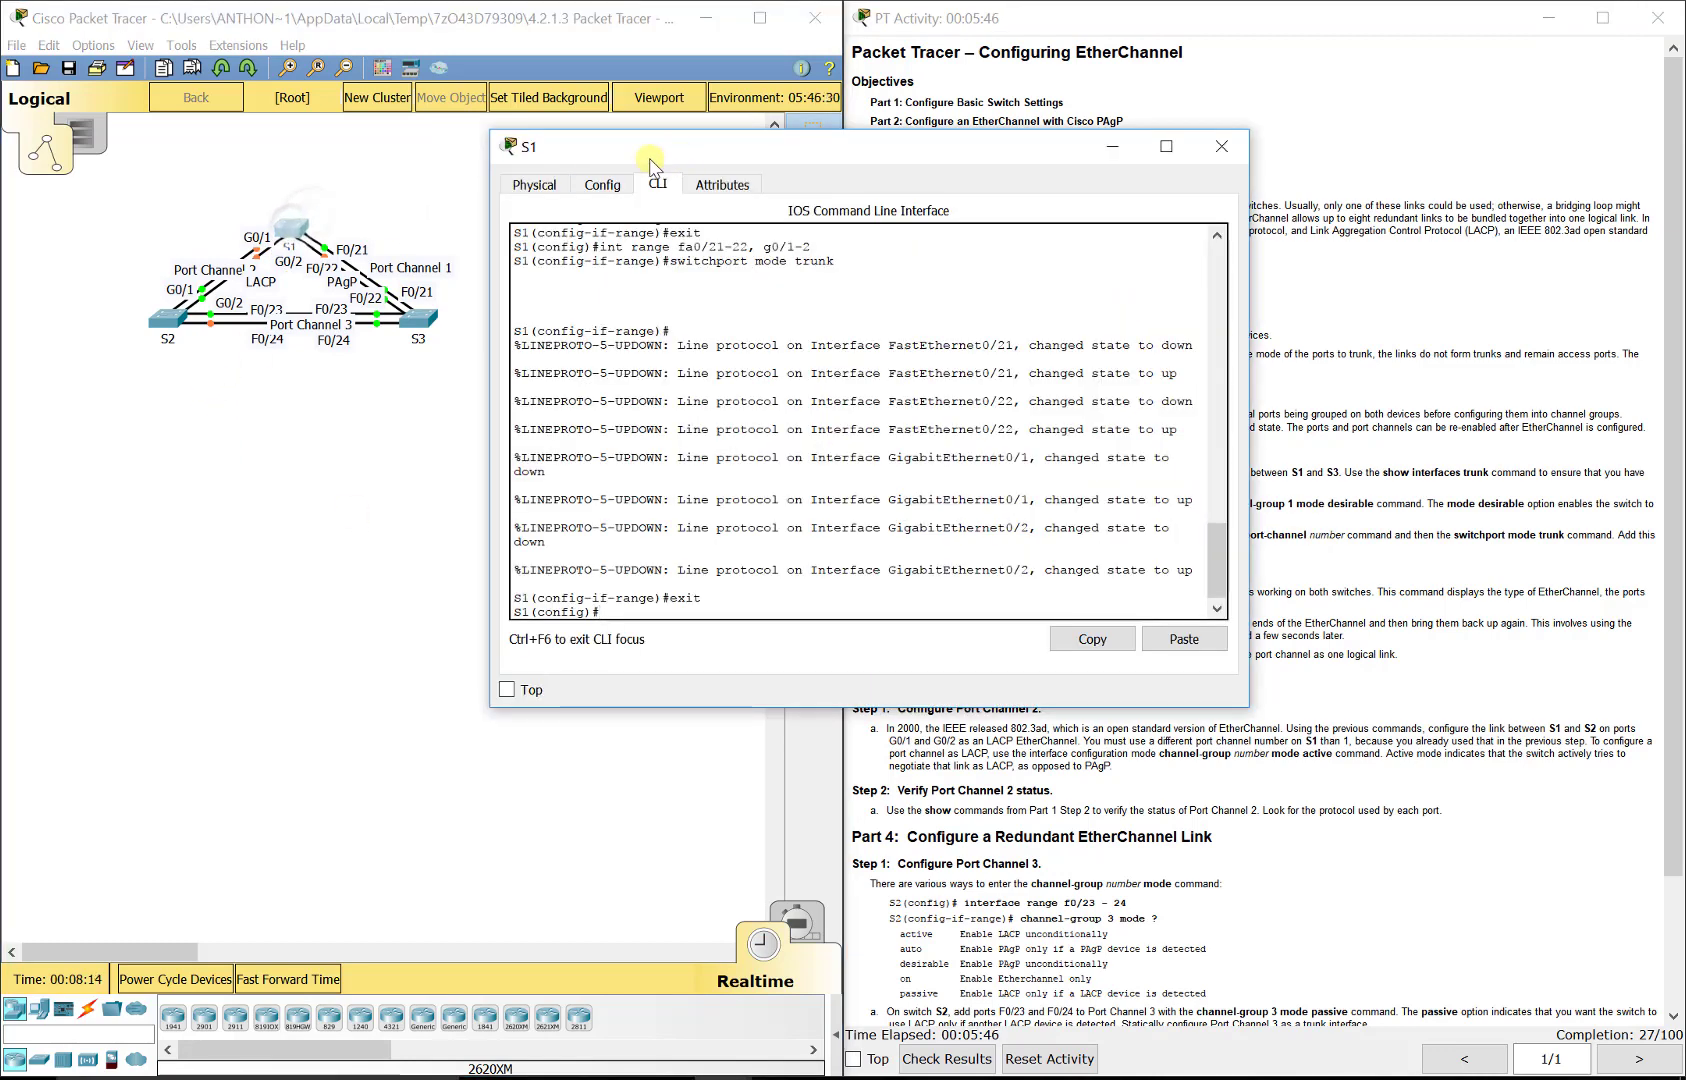
left_click_drag(645, 152, 258, 200)
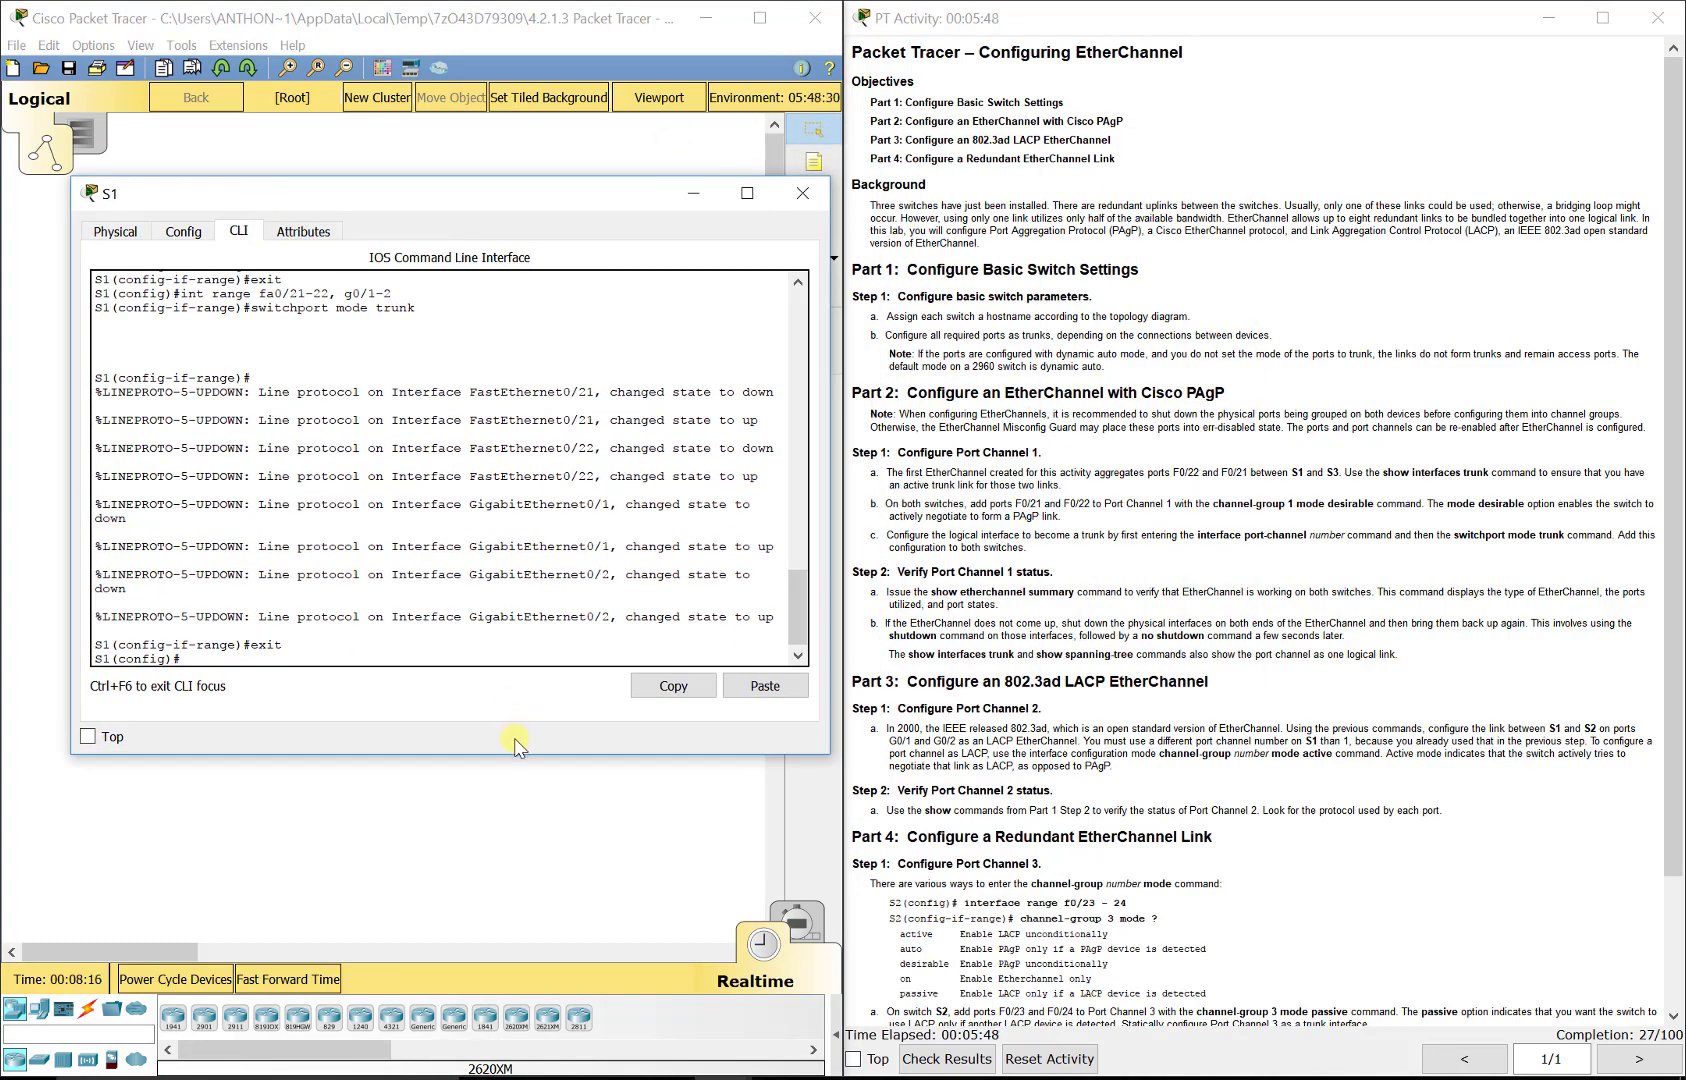
type("int range fa0/")
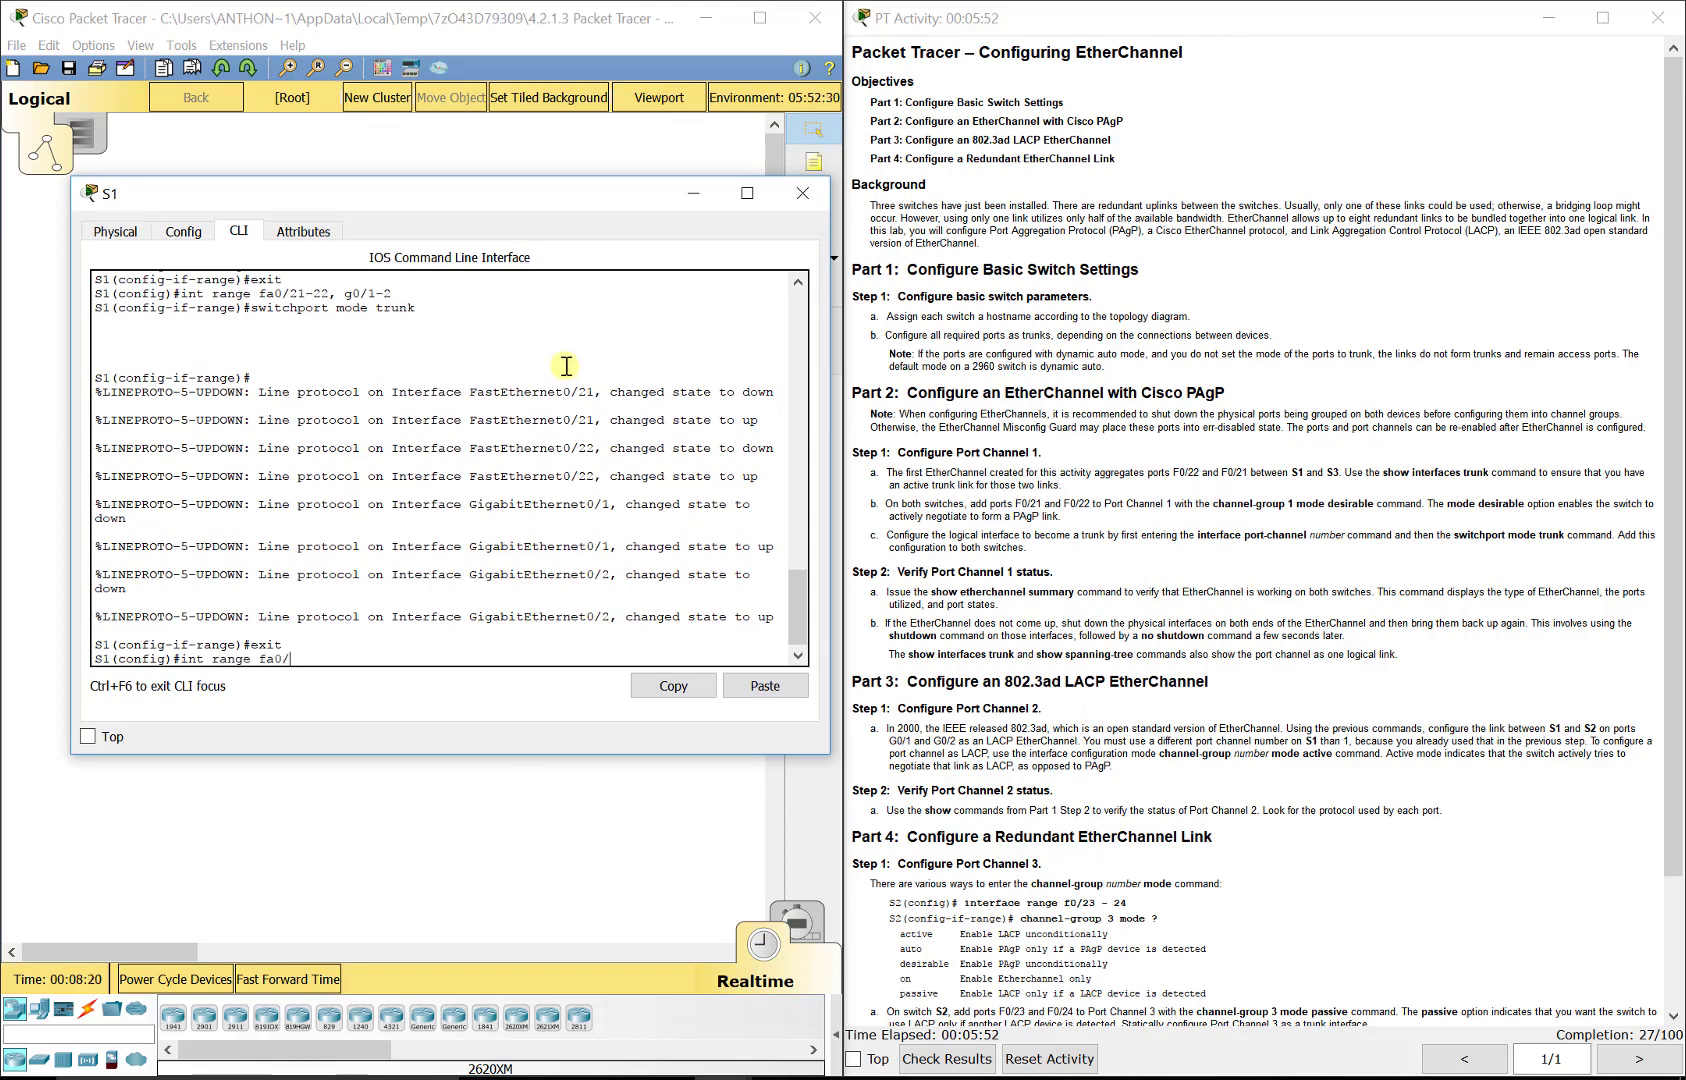
left_click_drag(555, 207, 545, 314)
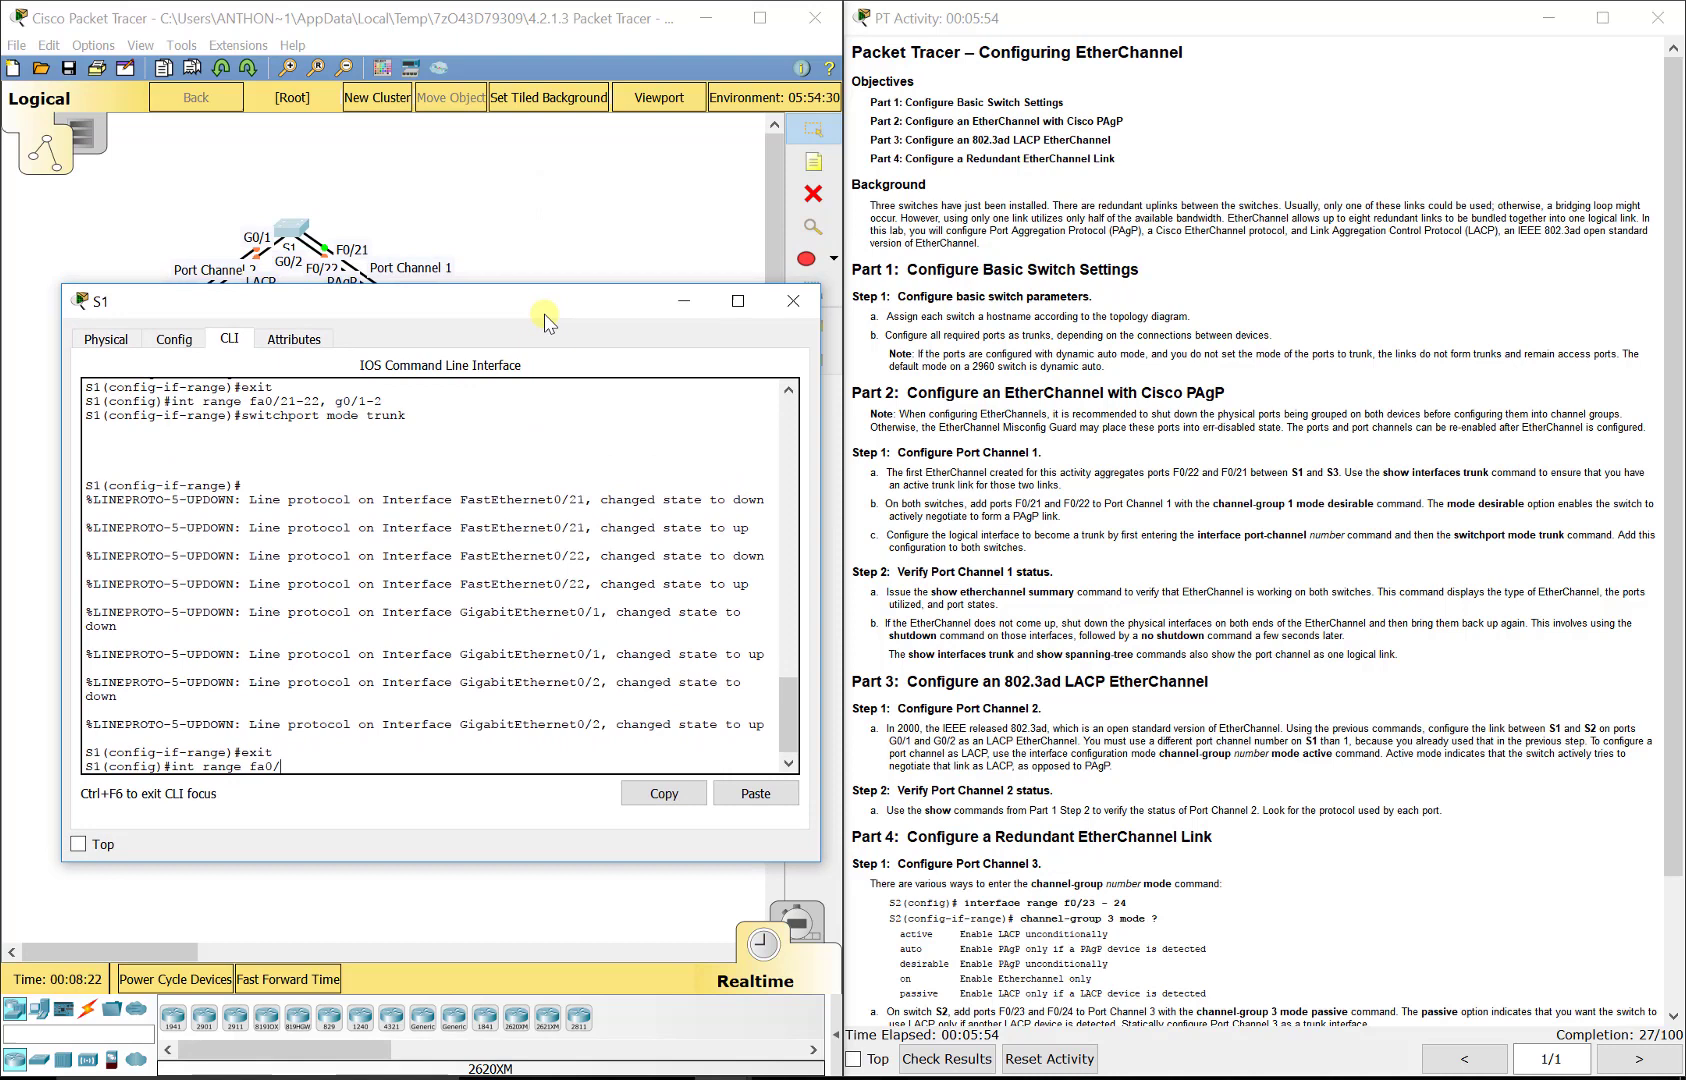
type("21-22")
key("Return")
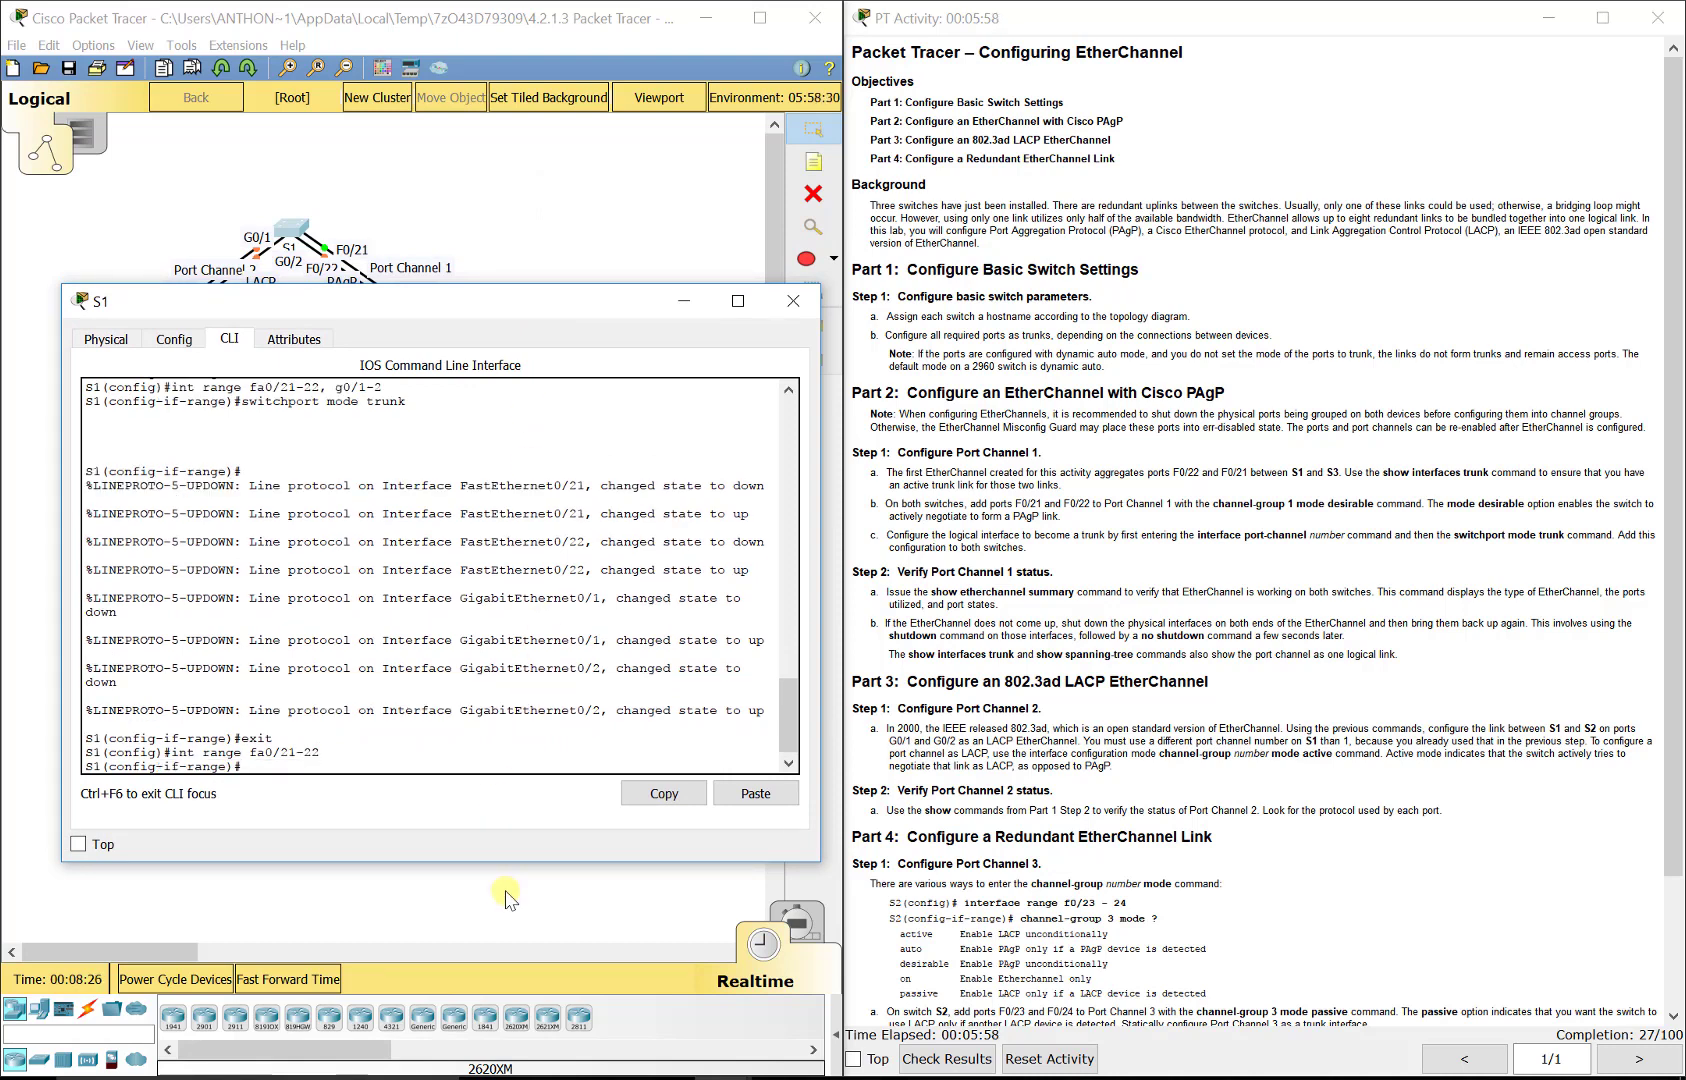
type("channel-group 1 mopde")
key("BackSpace")
key("BackSpace")
key("BackSpace")
type("de desirable")
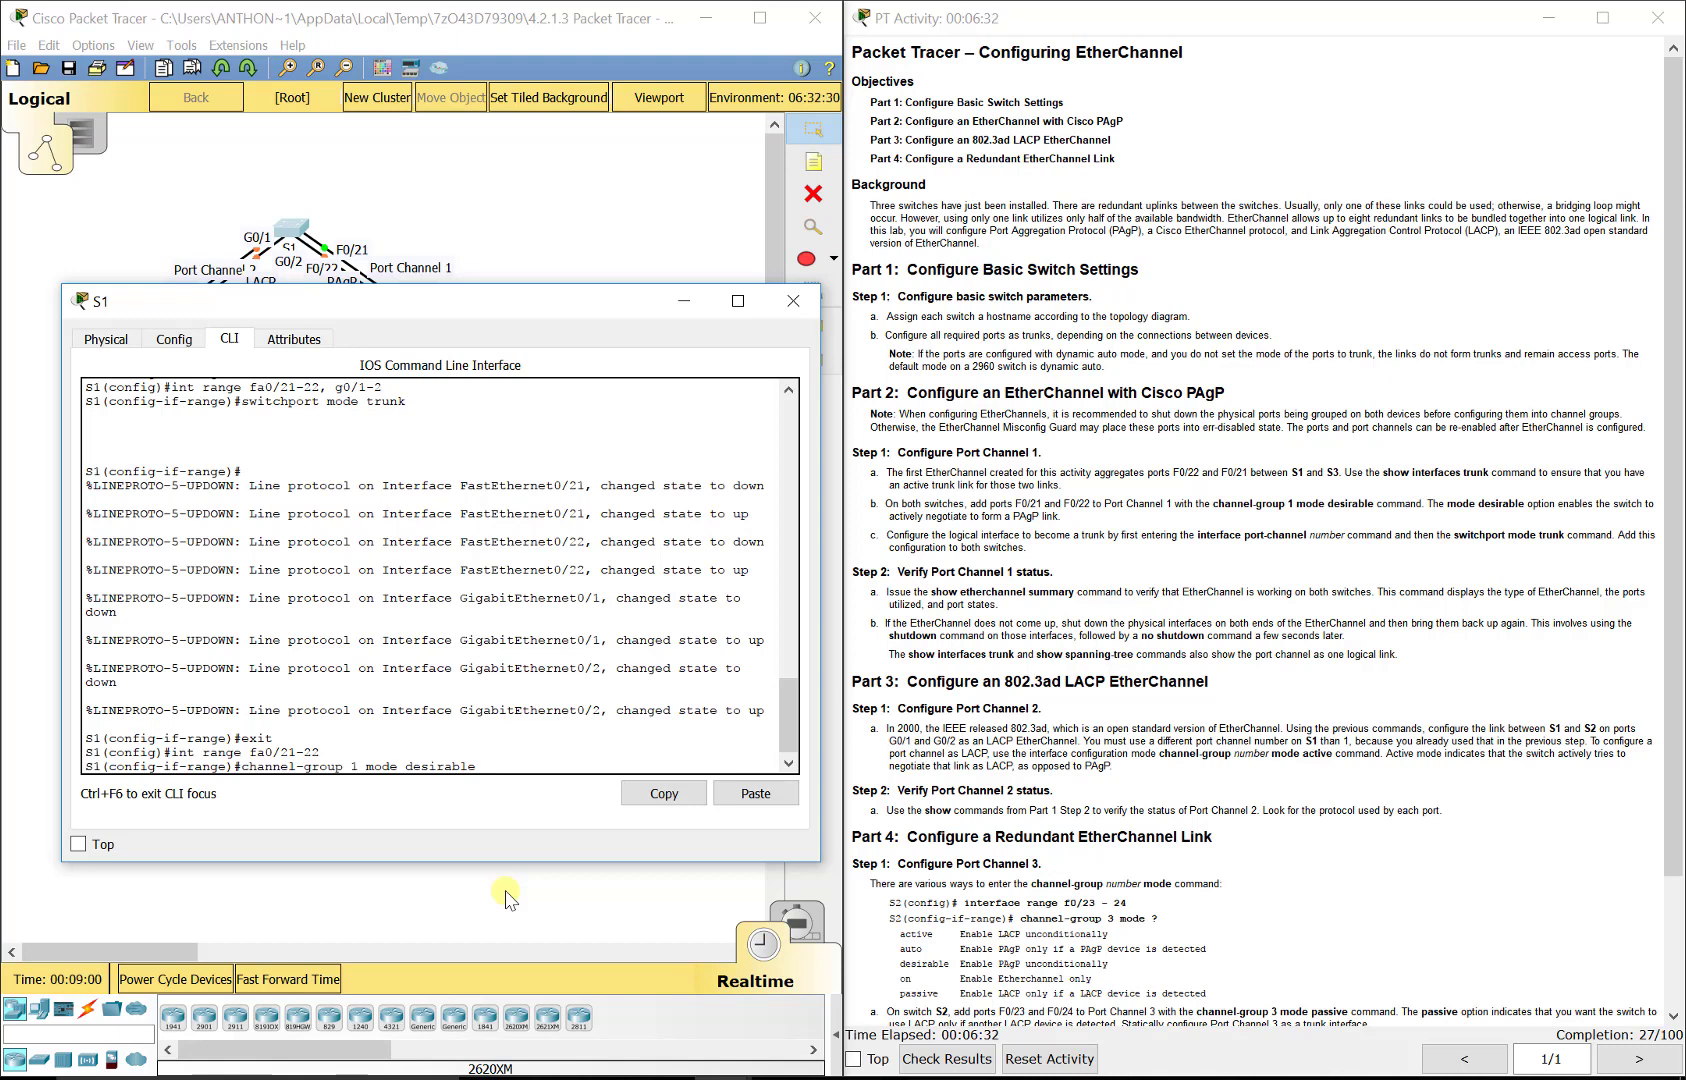
key("Return")
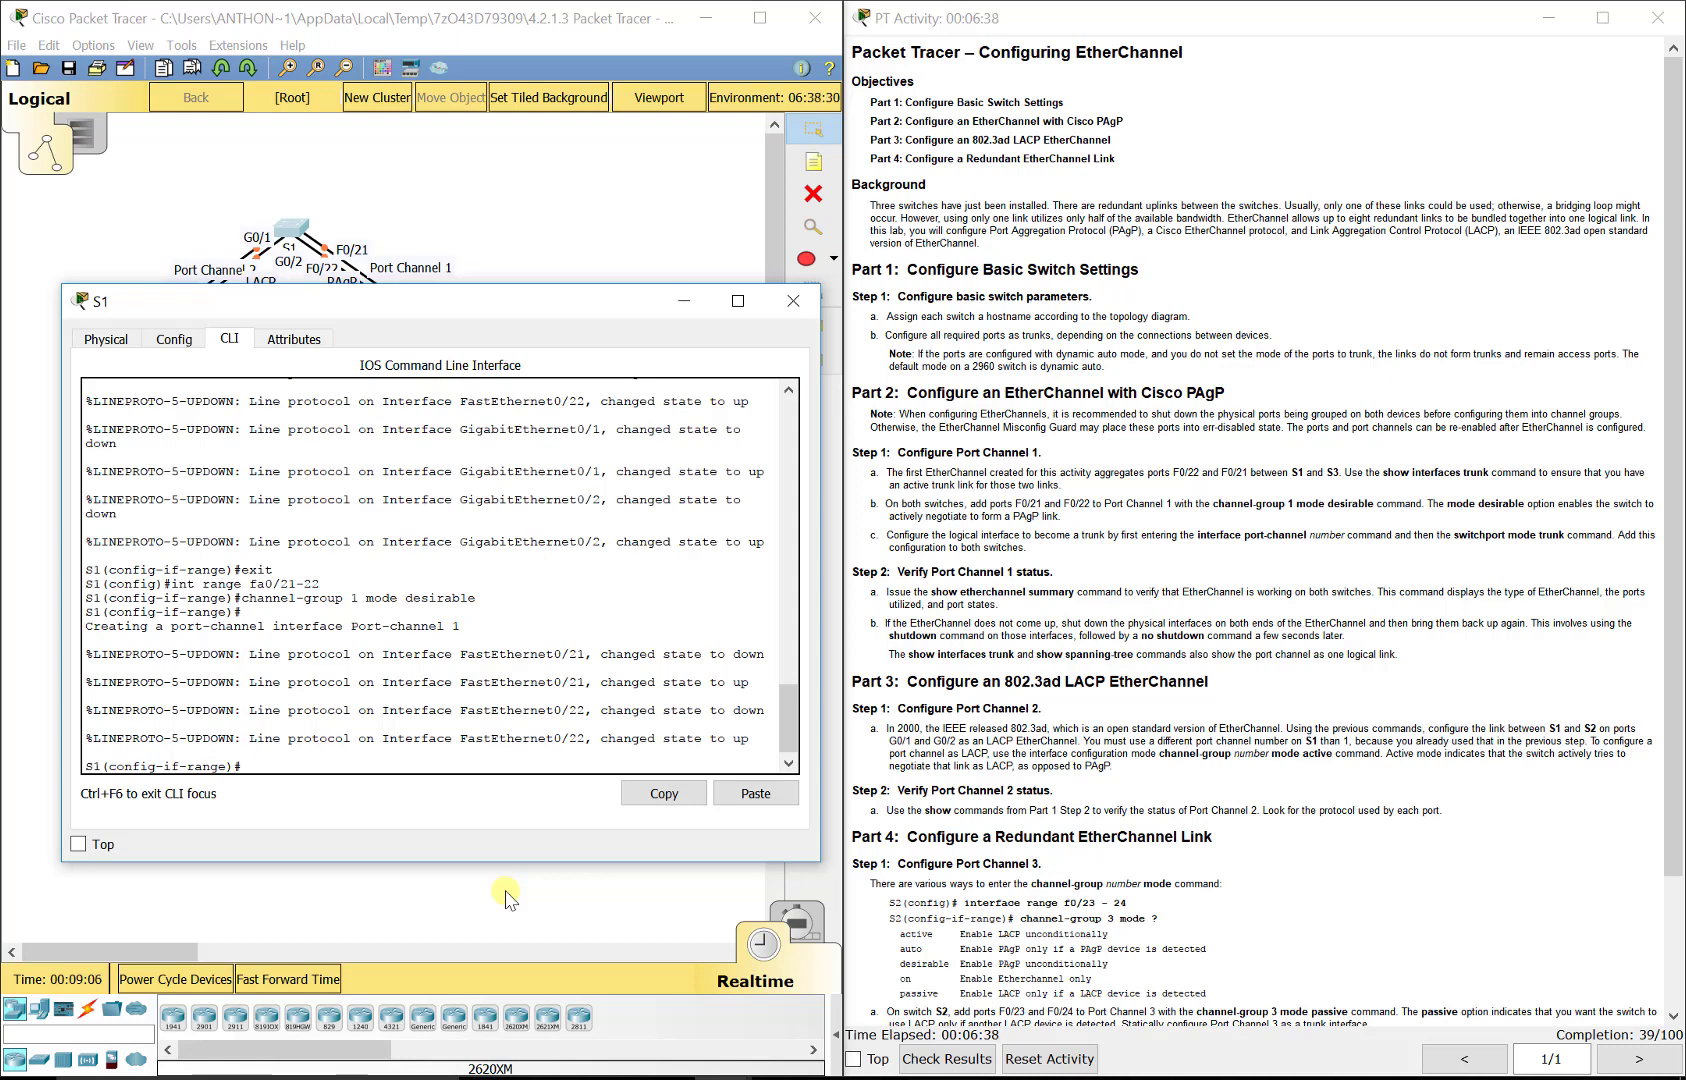
- Enter S1's Port-channel 1 interface, then exit to global configuration
type("int port-channel 1")
key("Return")
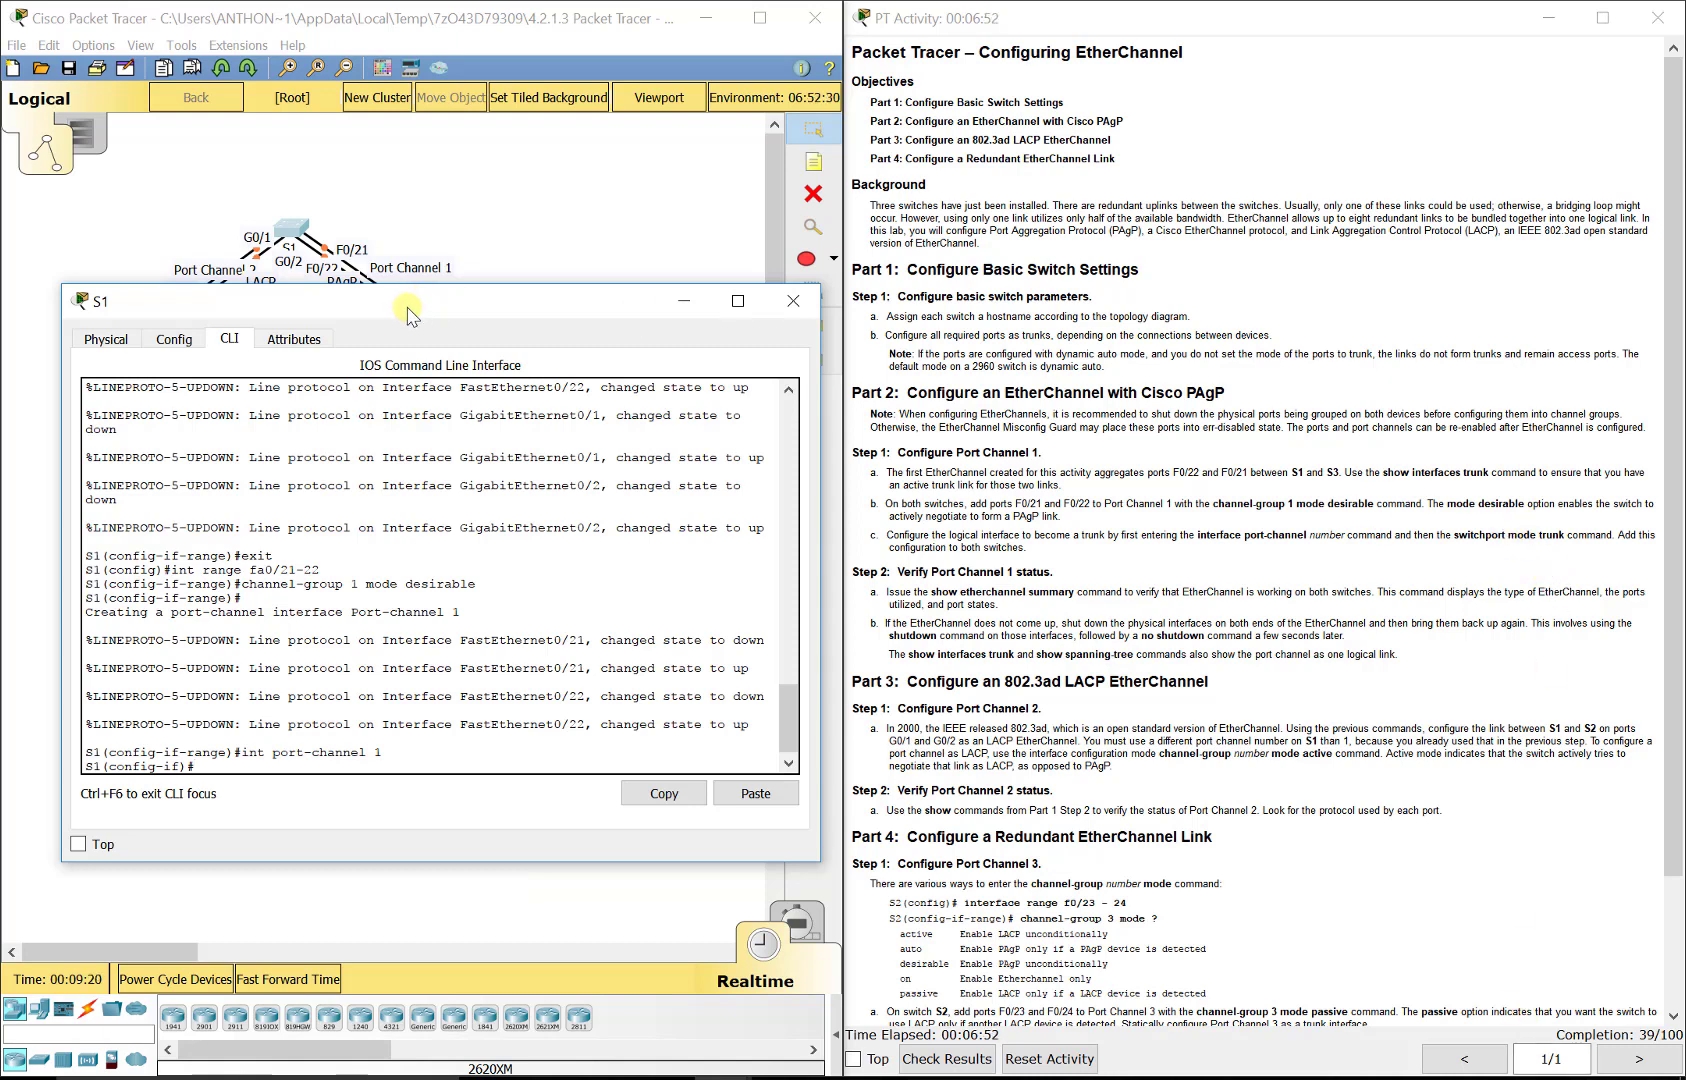
type("exit")
key("Return")
- Add S3 ports Fa0/21-22 to channel-group 1 in PAgP desirable mode
left_click_drag(452, 310, 476, 412)
left_click(418, 318)
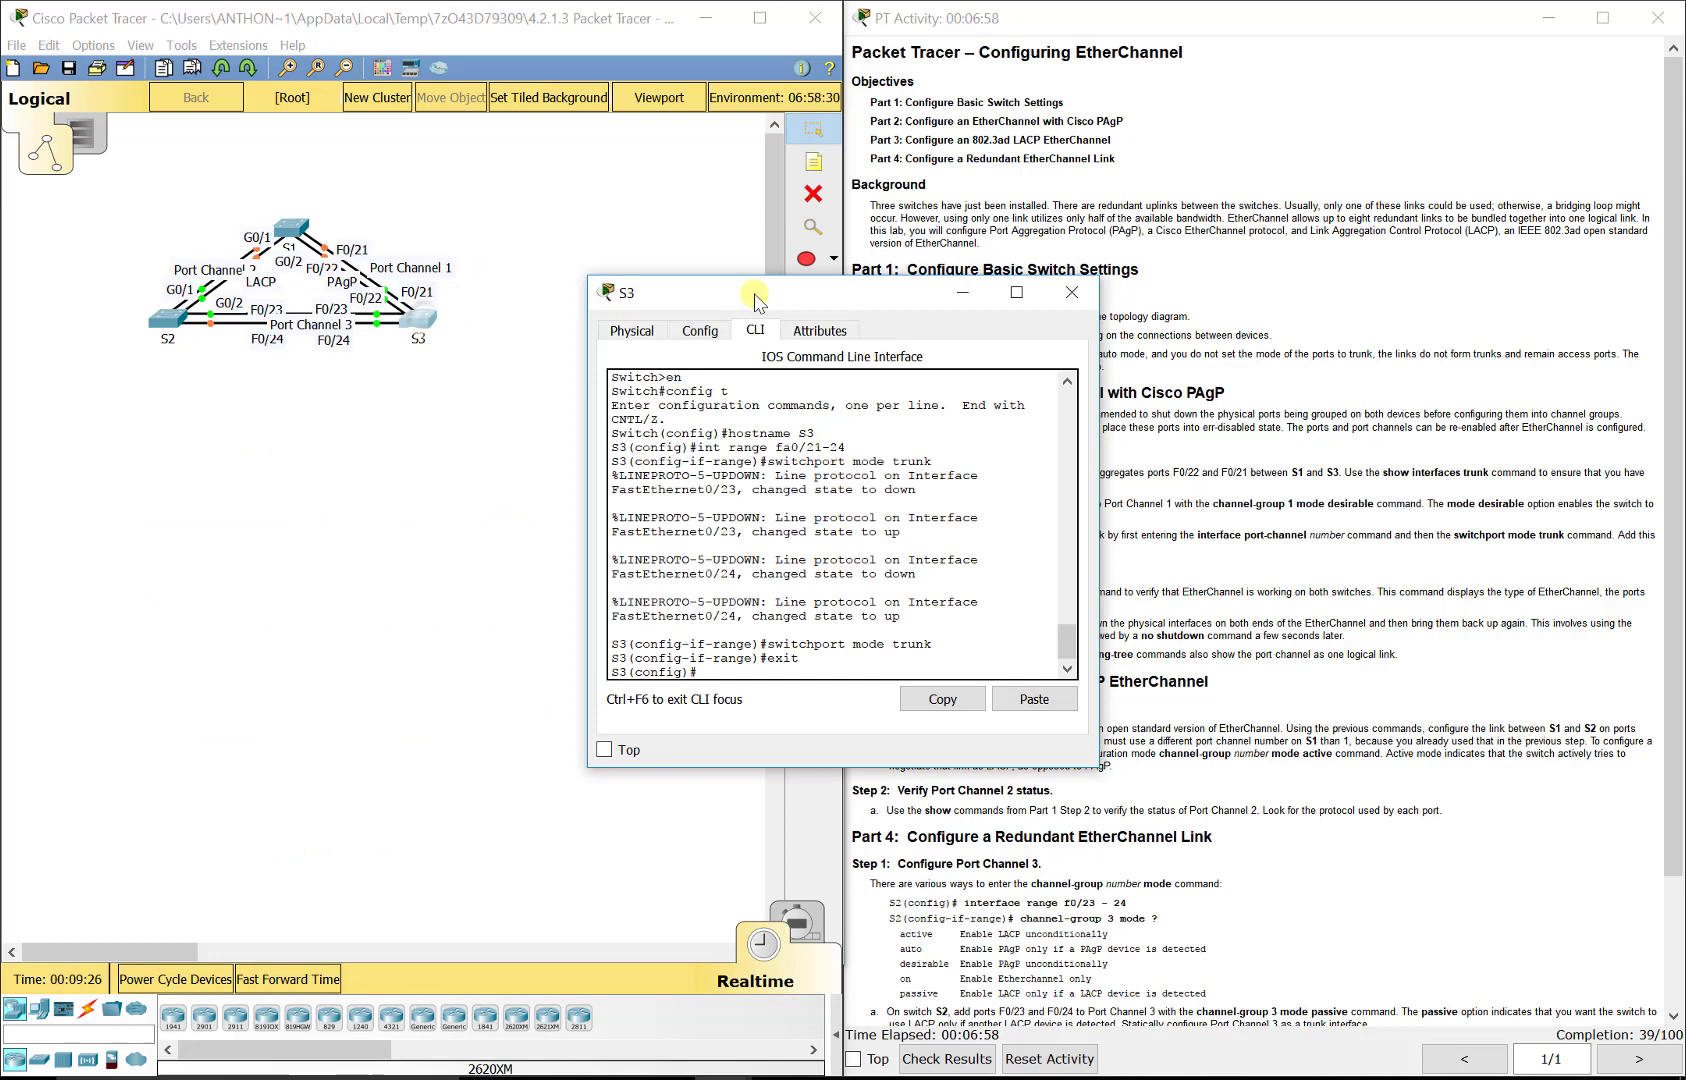
left_click_drag(755, 300, 587, 300)
left_click_drag(419, 278, 174, 228)
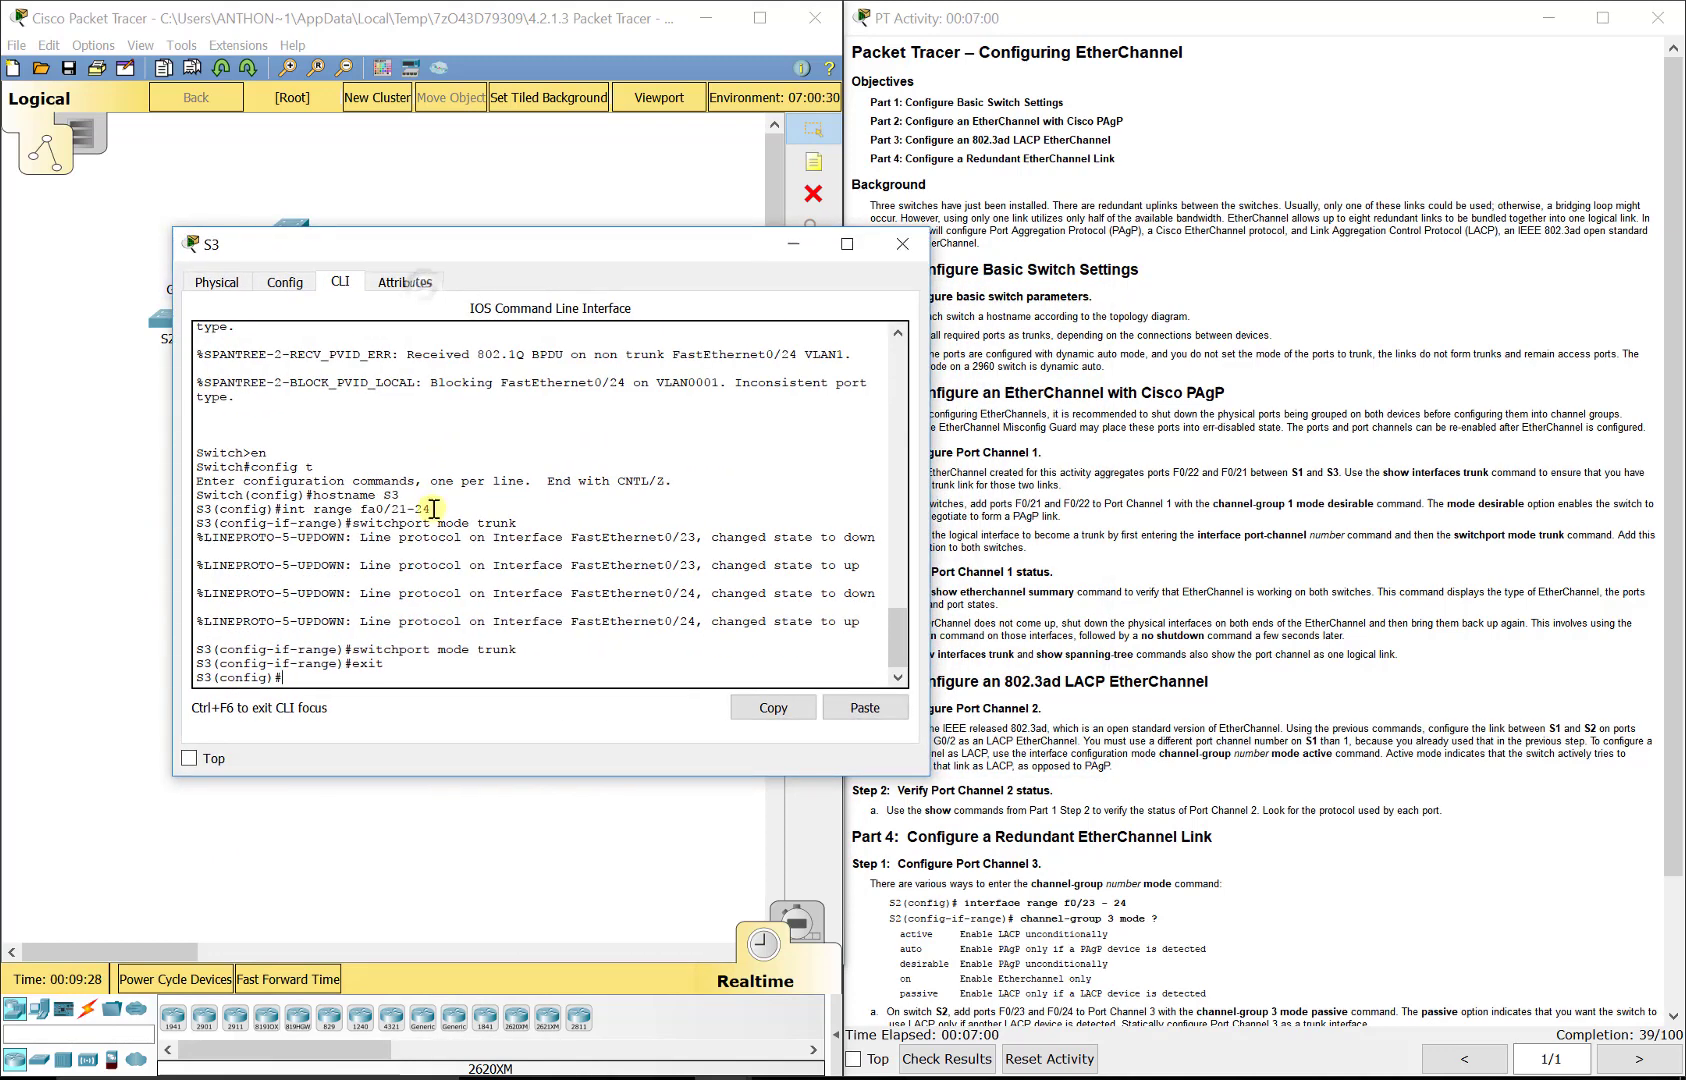
type("int range fa")
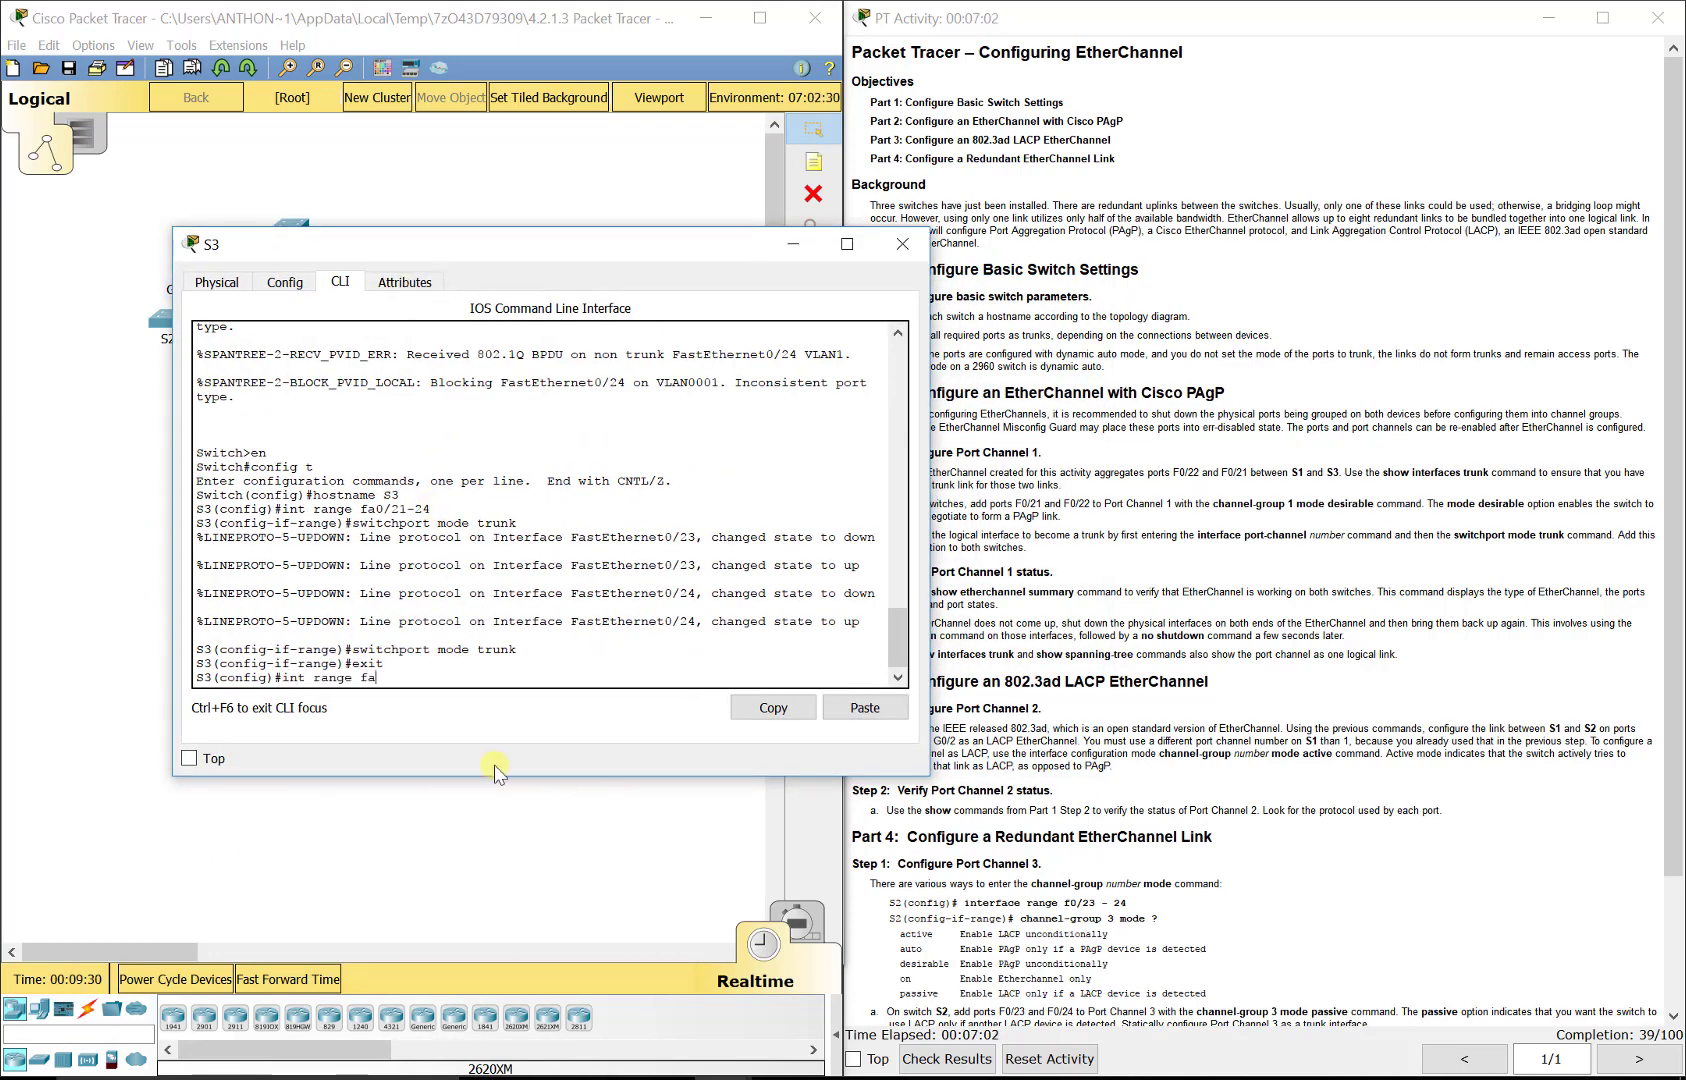
type("0/21-22")
left_click_drag(538, 243, 492, 346)
key("Return")
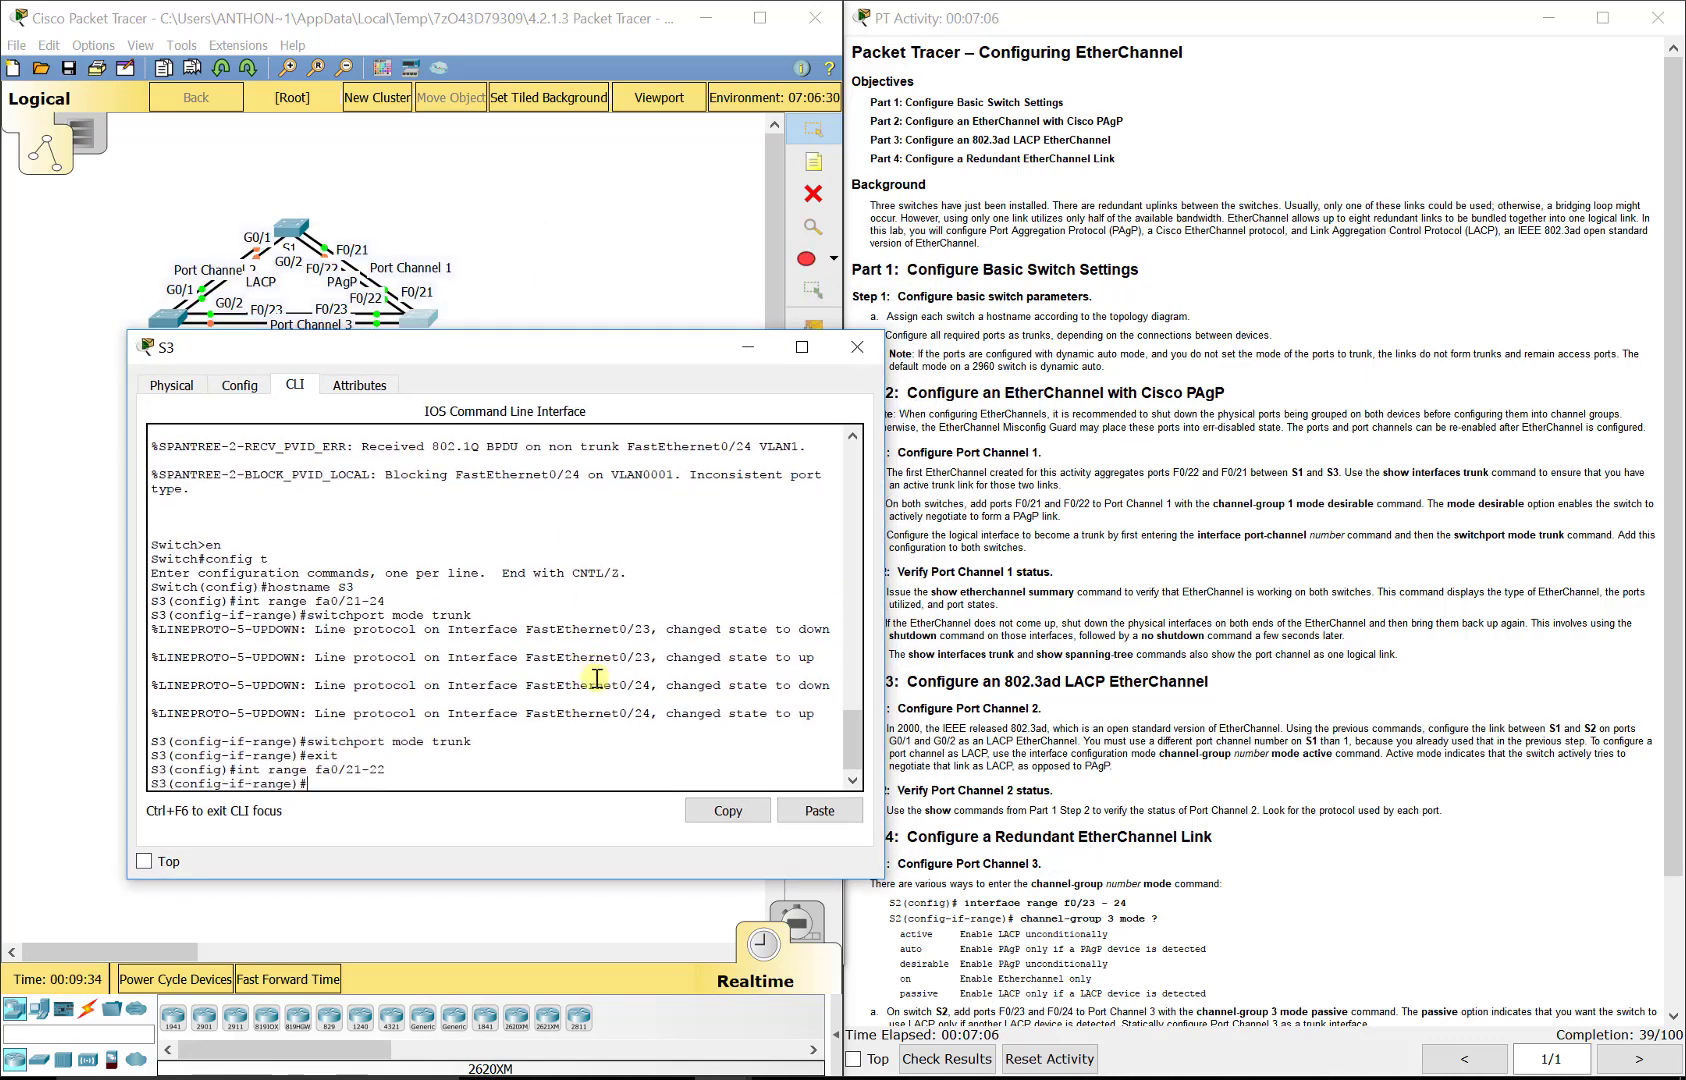
type("channel-group 1 mode desira")
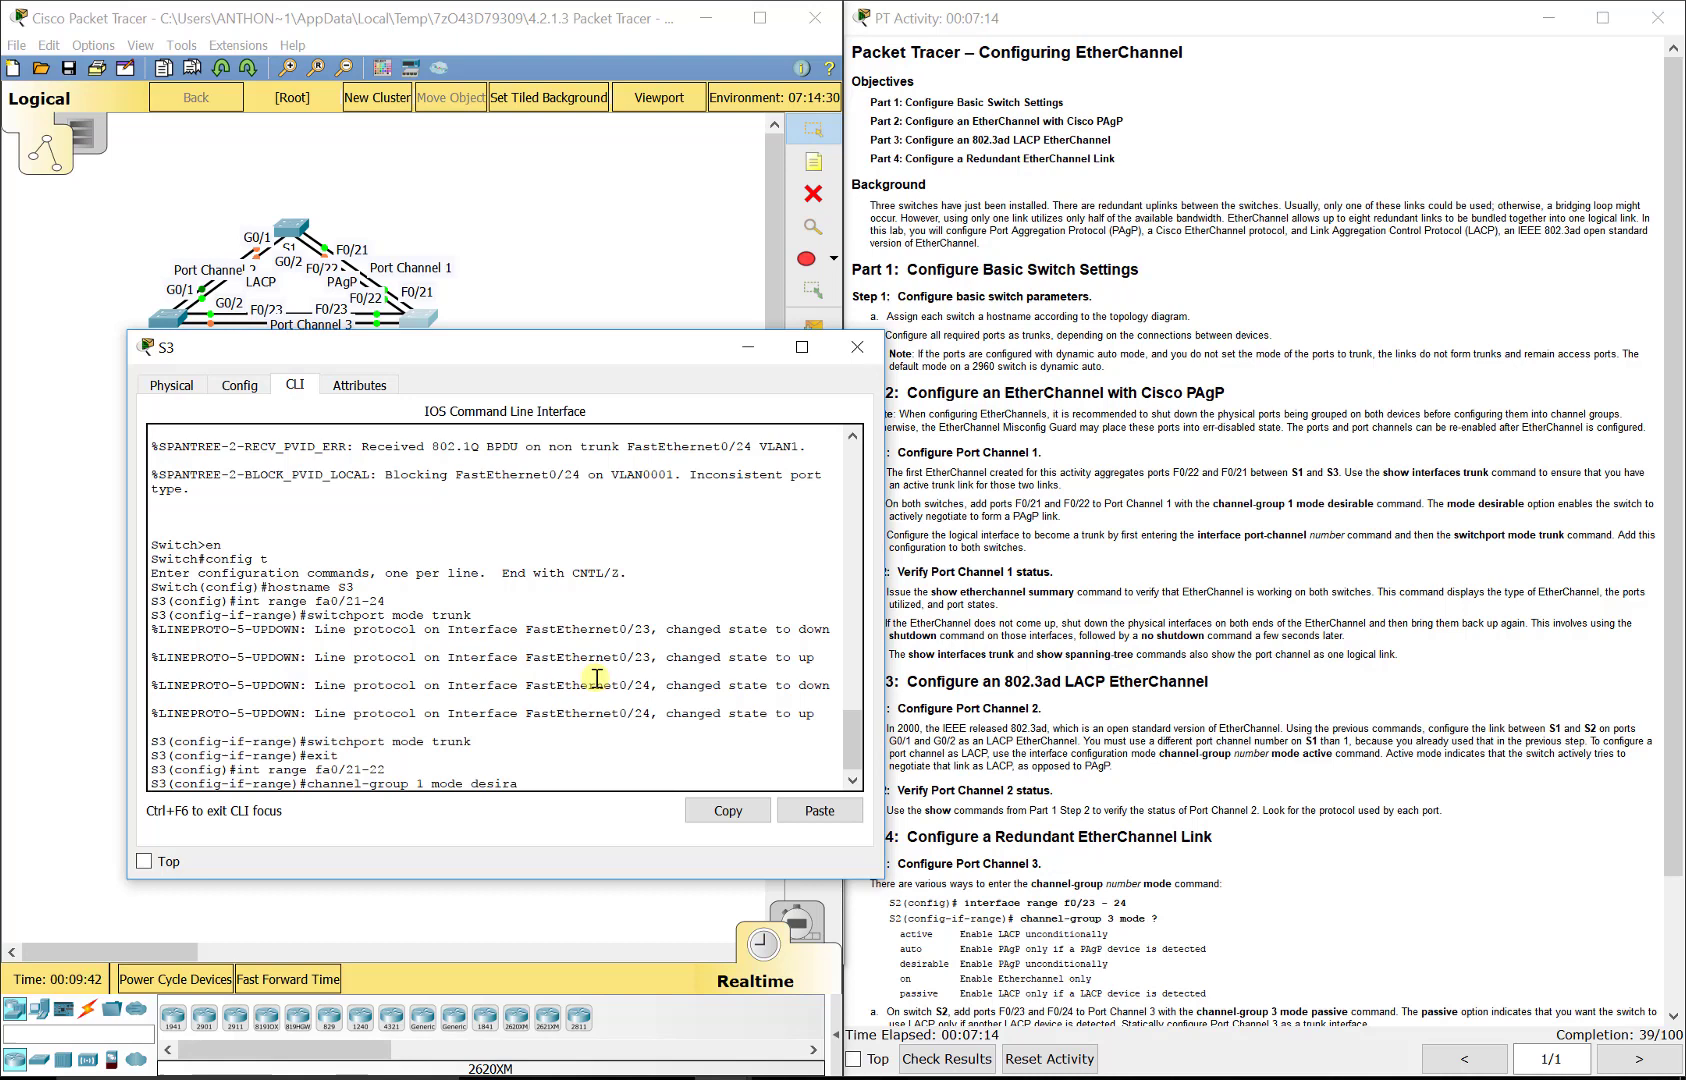
type("ble")
key("Return")
- Enter S3's Port-channel 1 interface, then exit to global configuration
type("int")
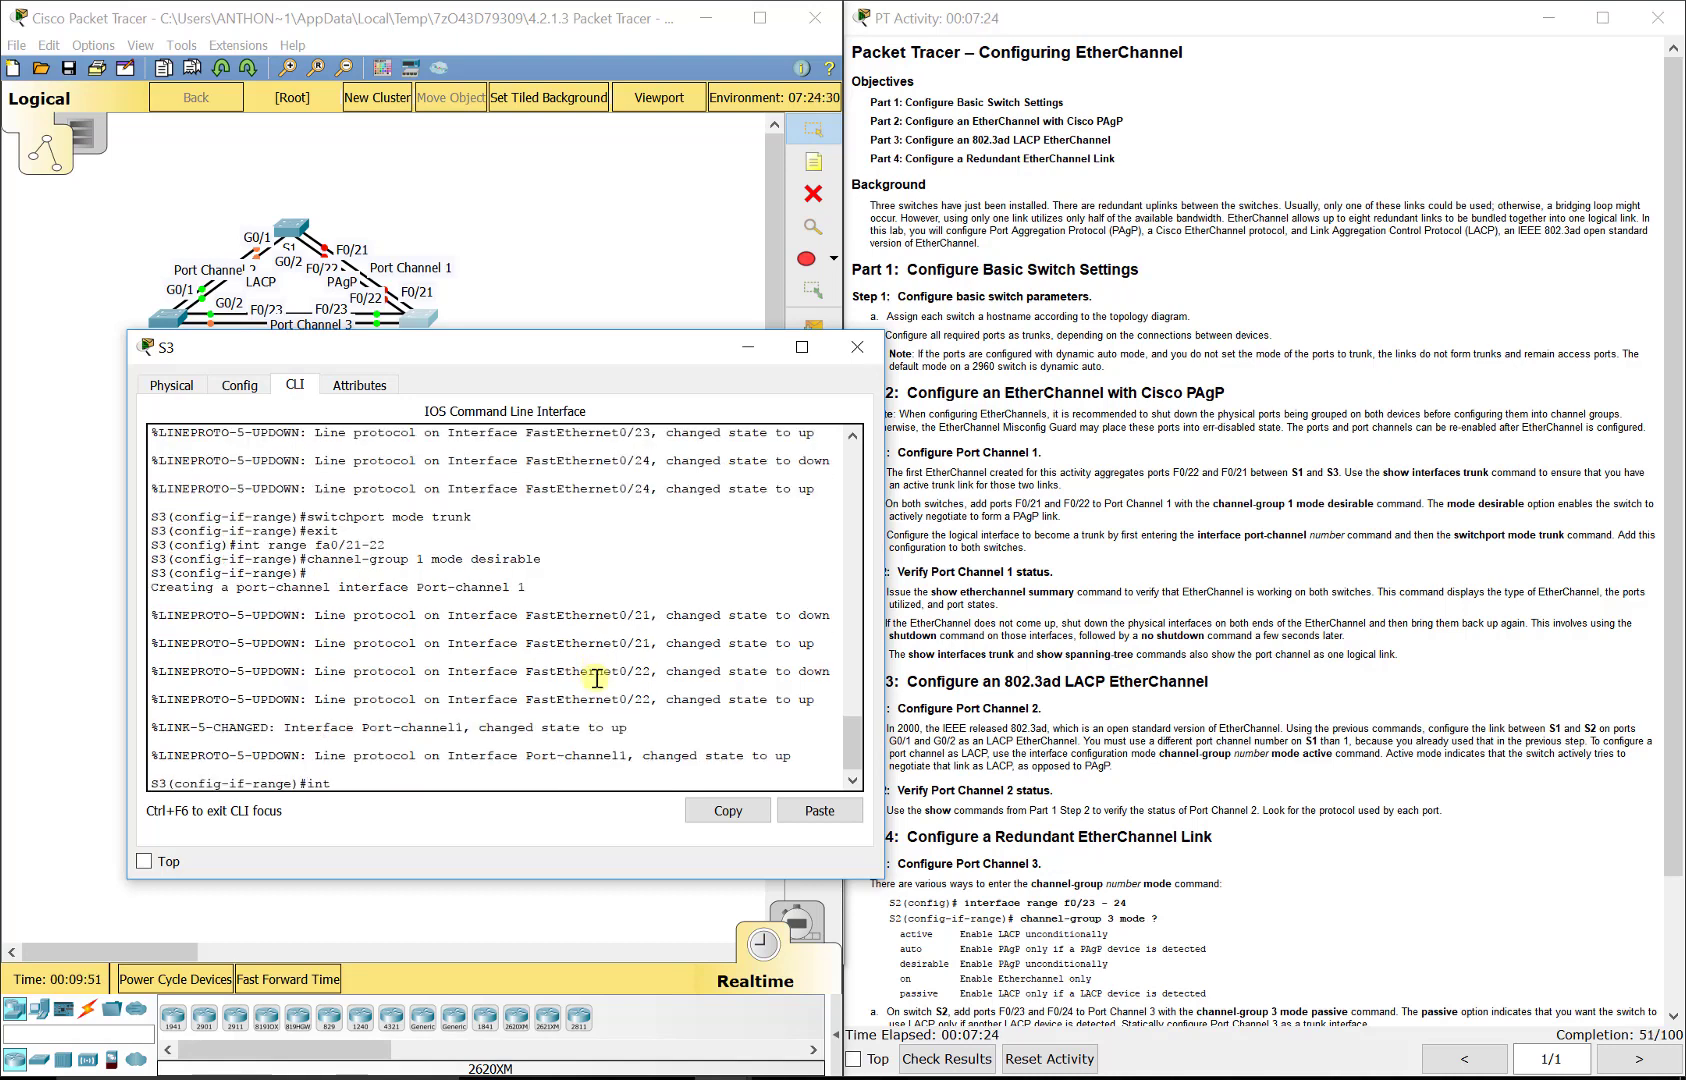
type(" port-channel 1")
key("Return")
type("exit")
key("Return")
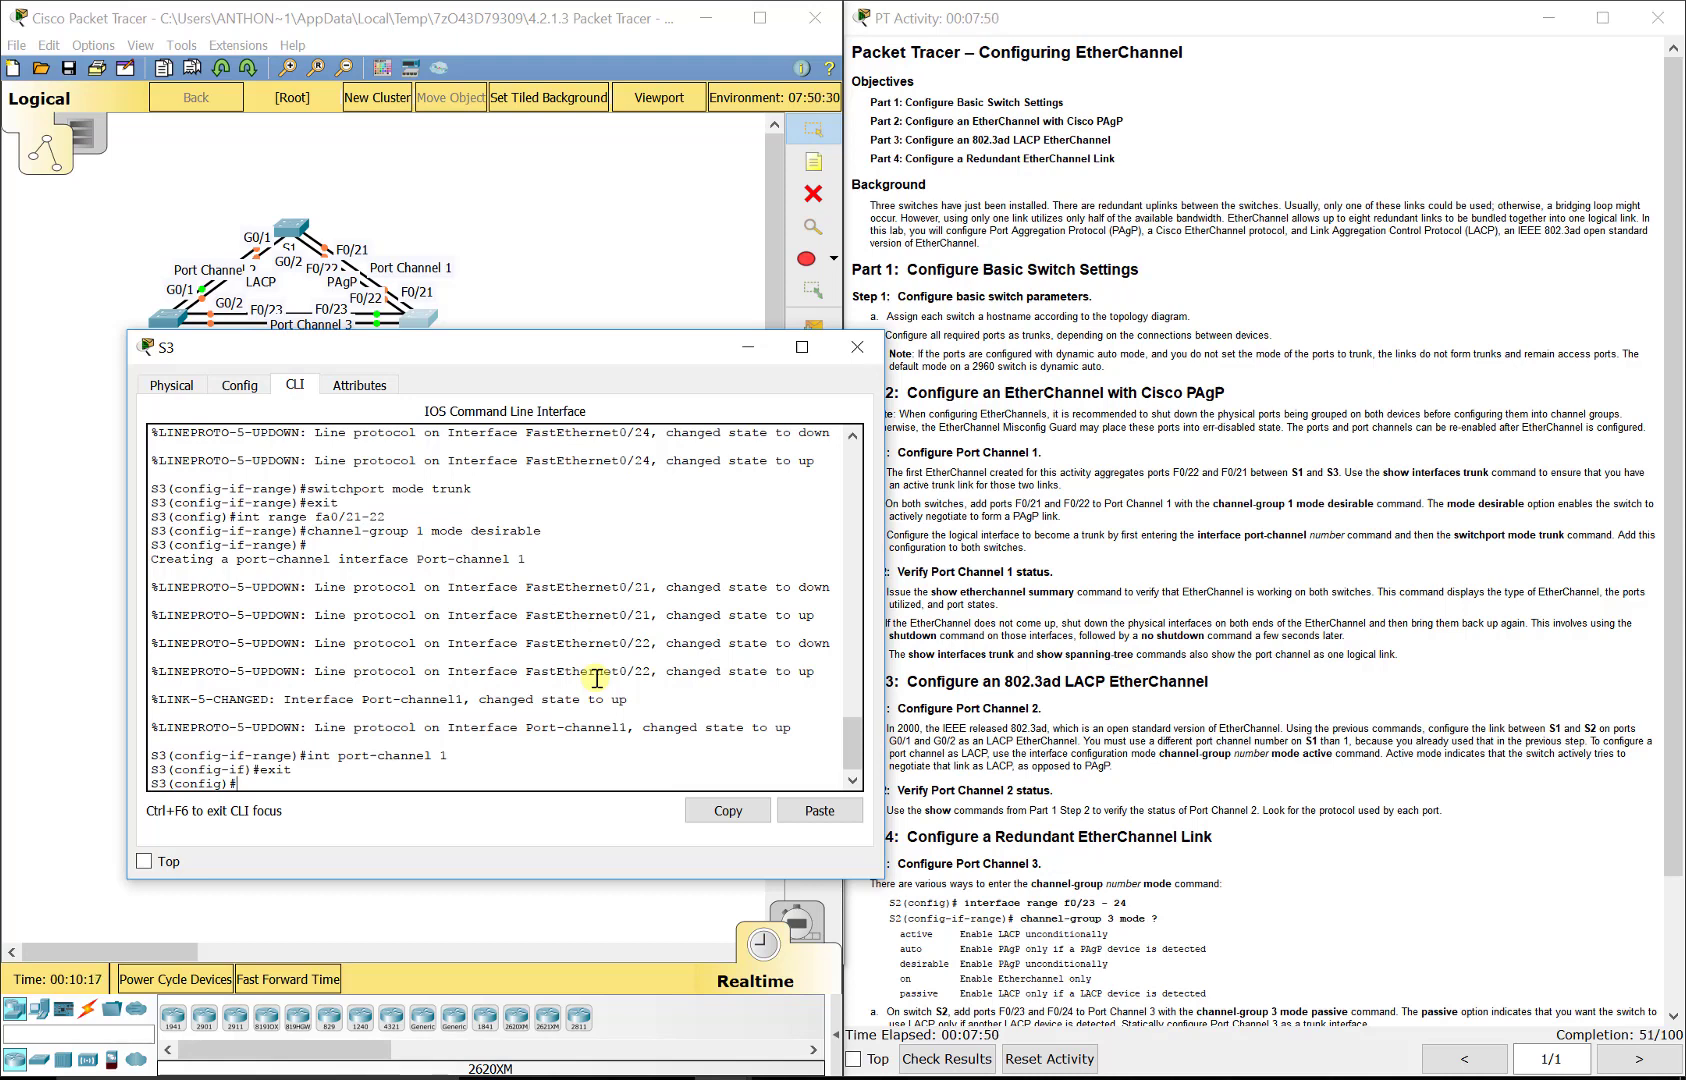
- Fast-forward simulation time and review S1's EtherChannel summary showing Po1 with PAgP
left_click(565, 268)
left_click(290, 985)
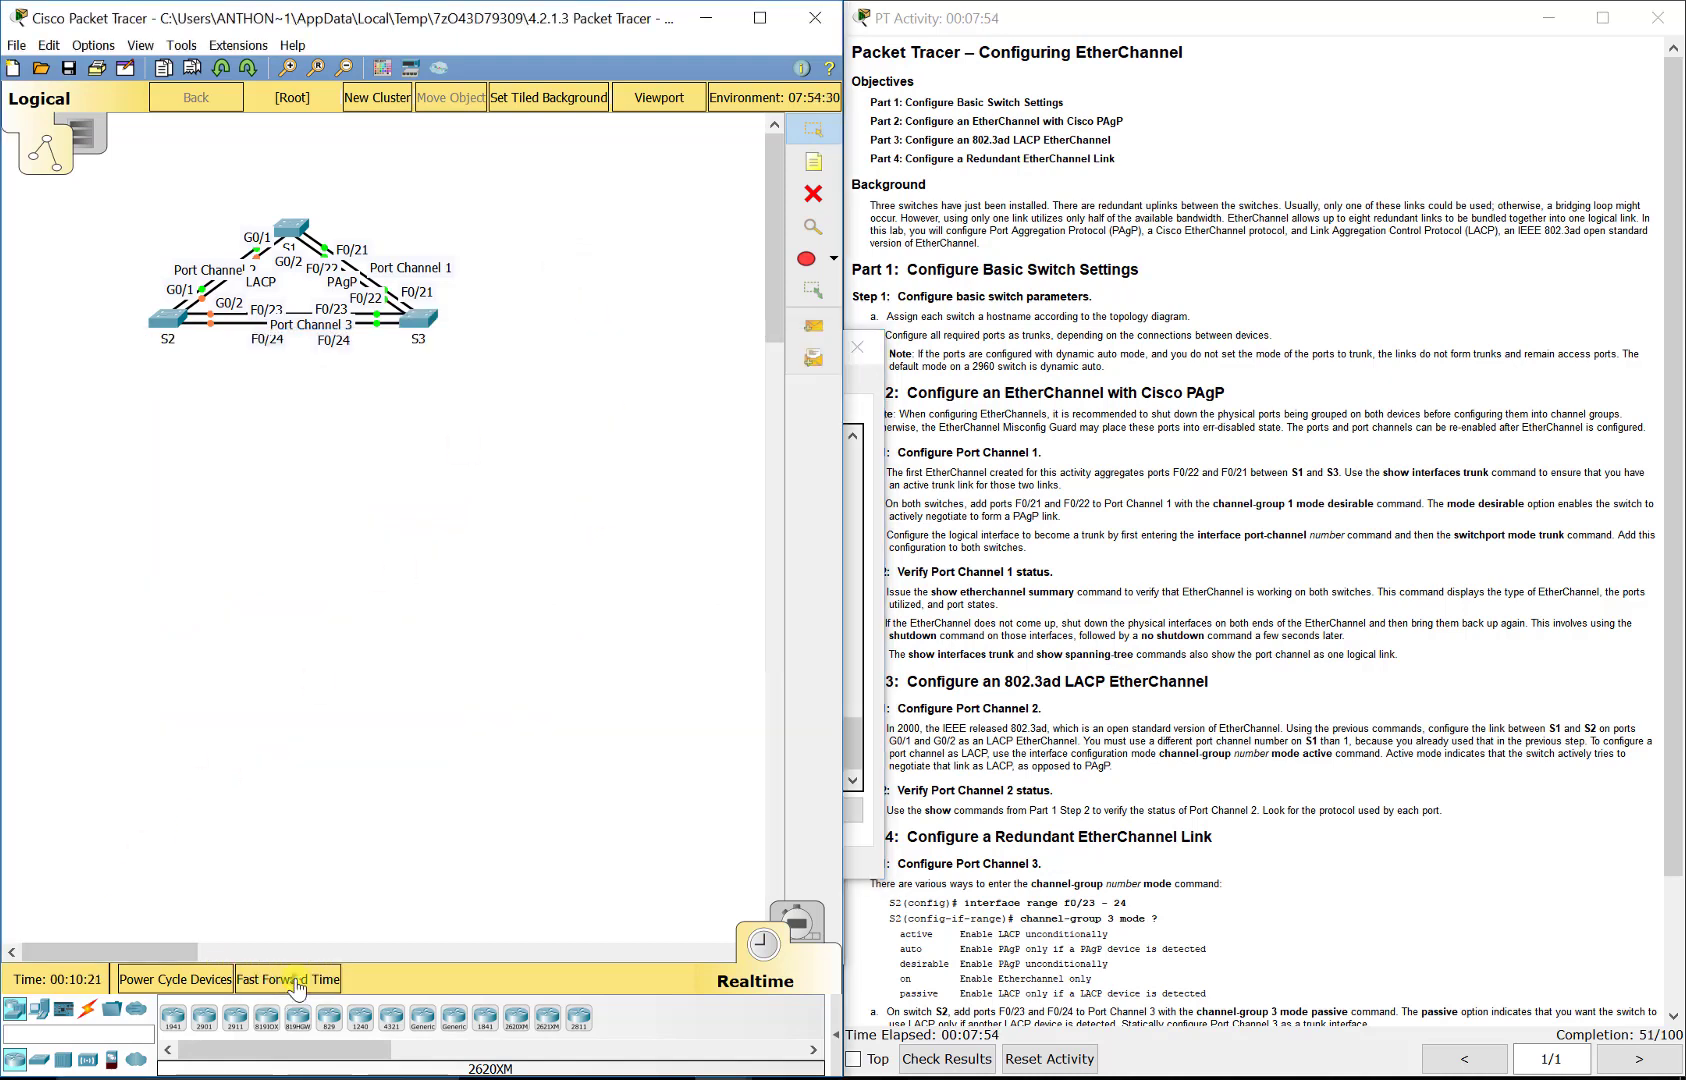
left_click(290, 980)
left_click(296, 230)
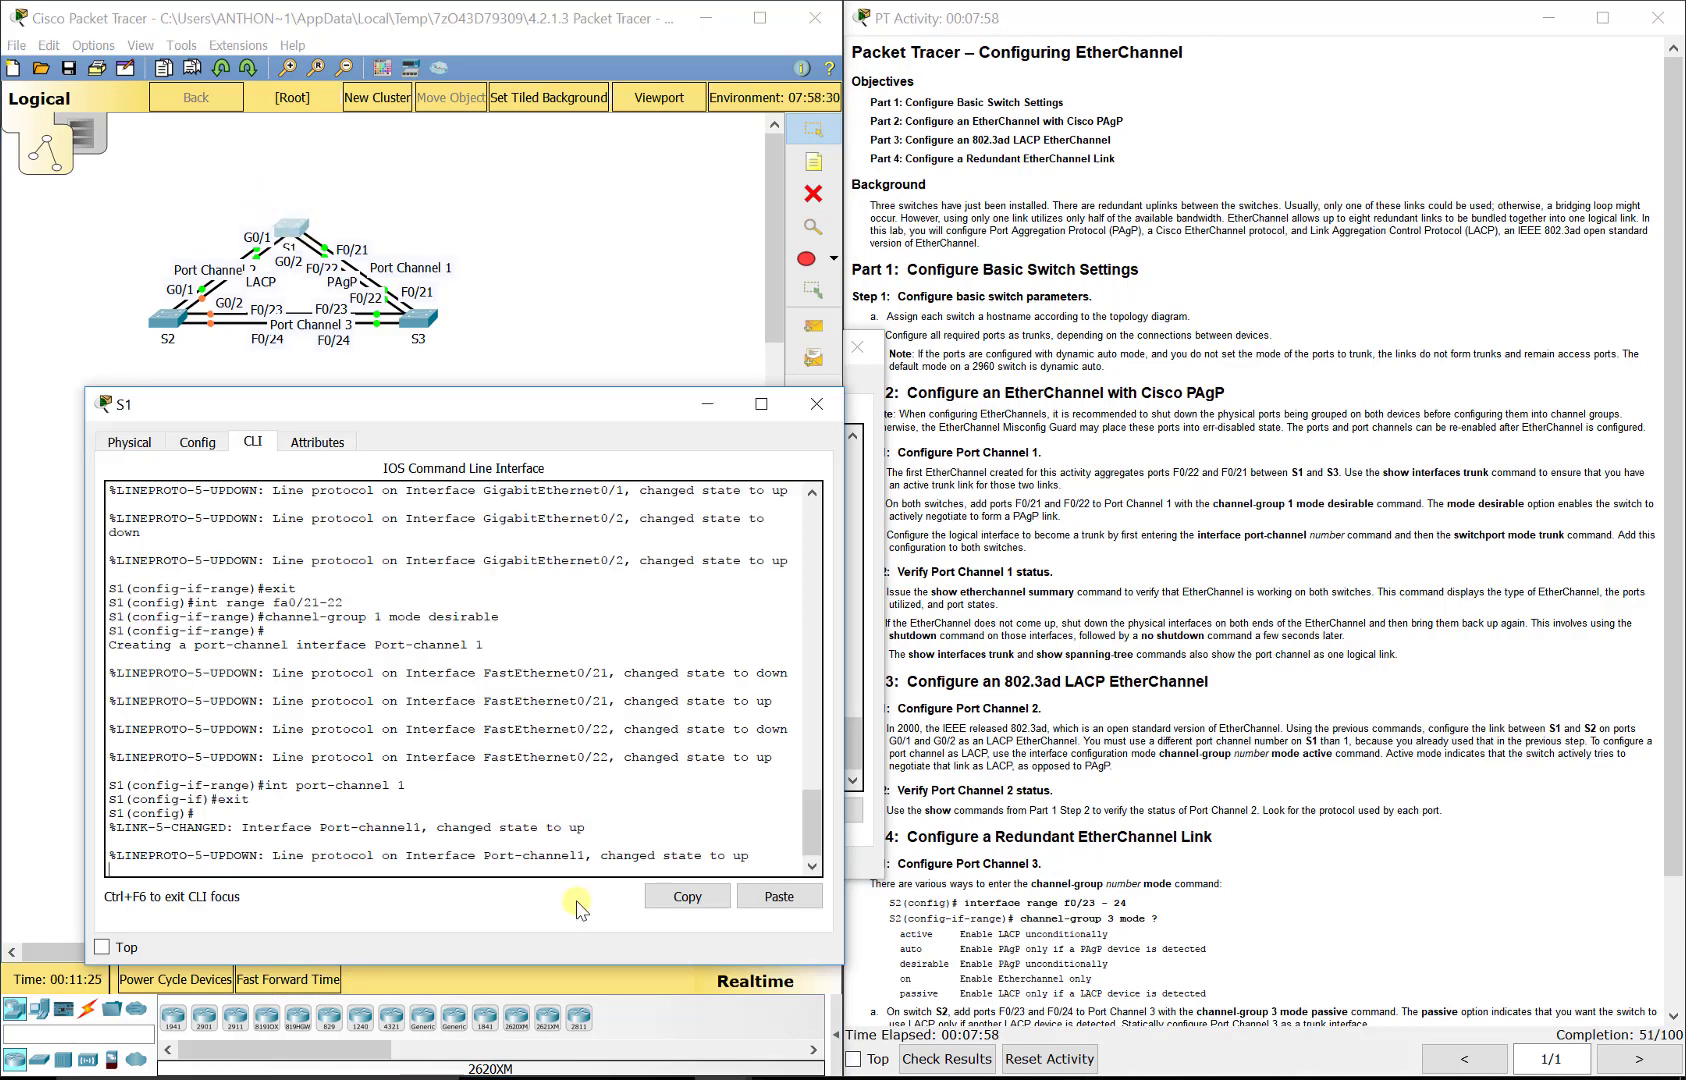
key("Return")
type("do show")
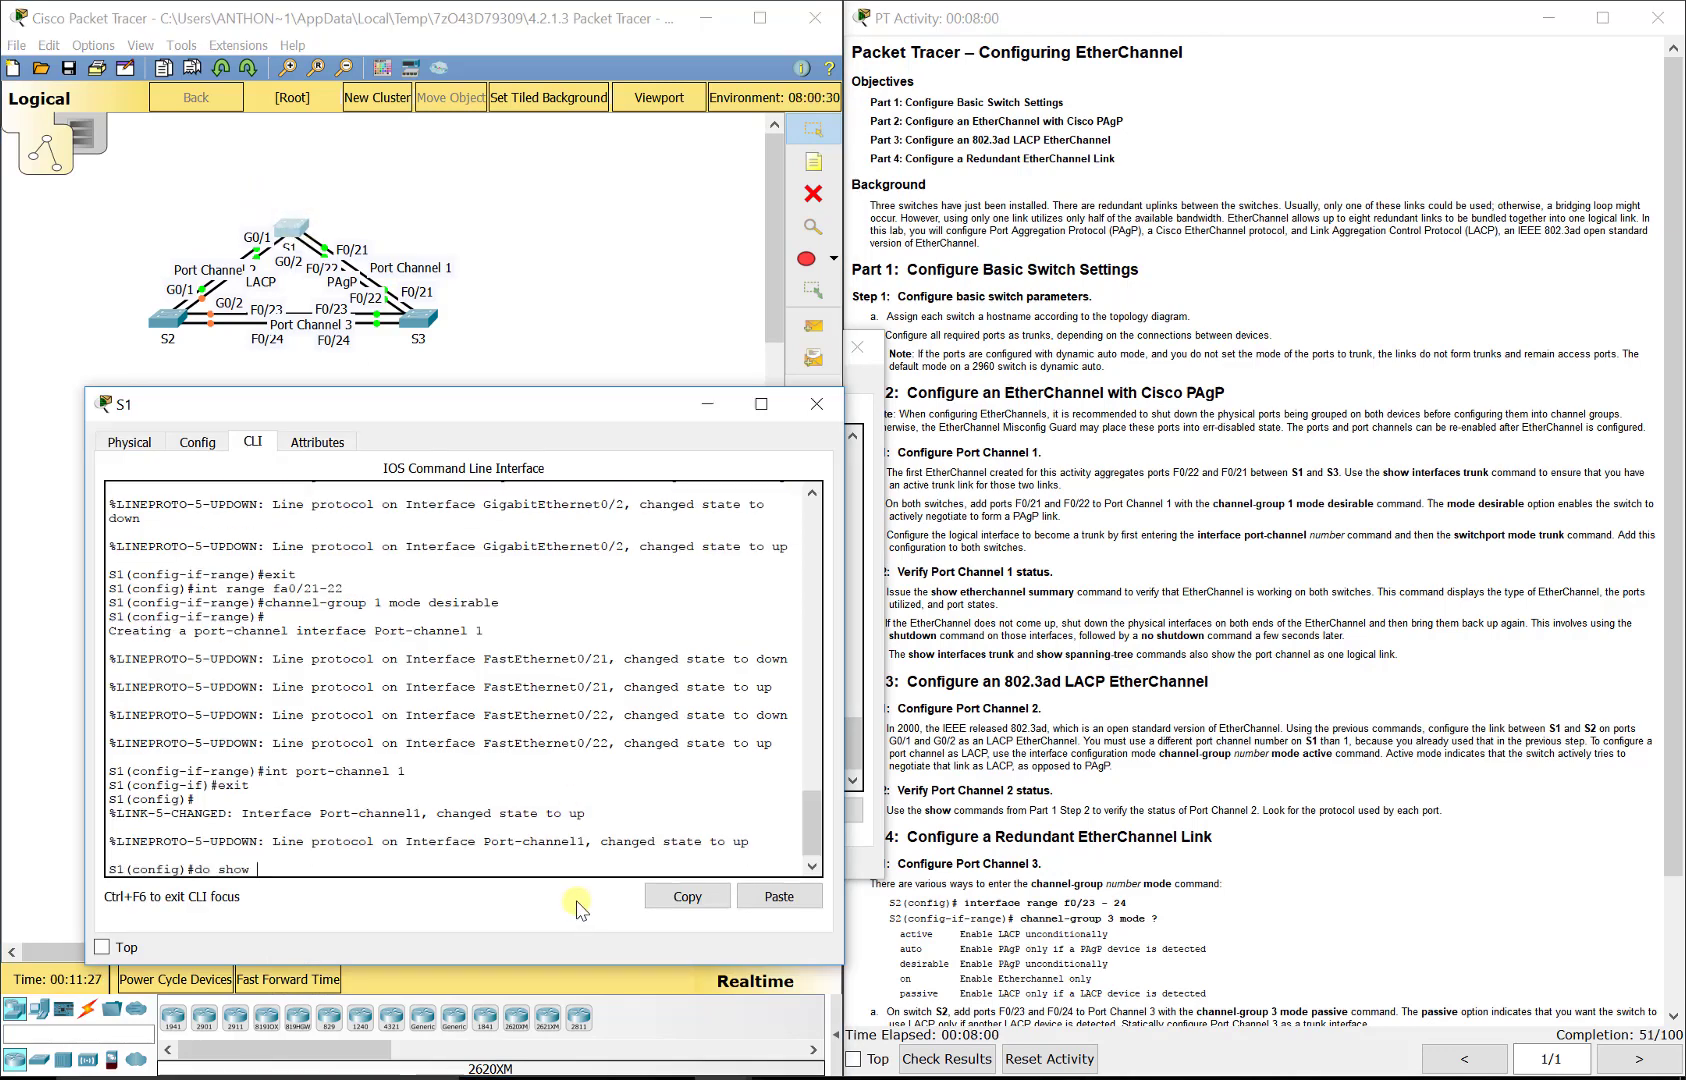
type(" etherchannel summary")
key("Return")
left_click_drag(522, 852, 108, 853)
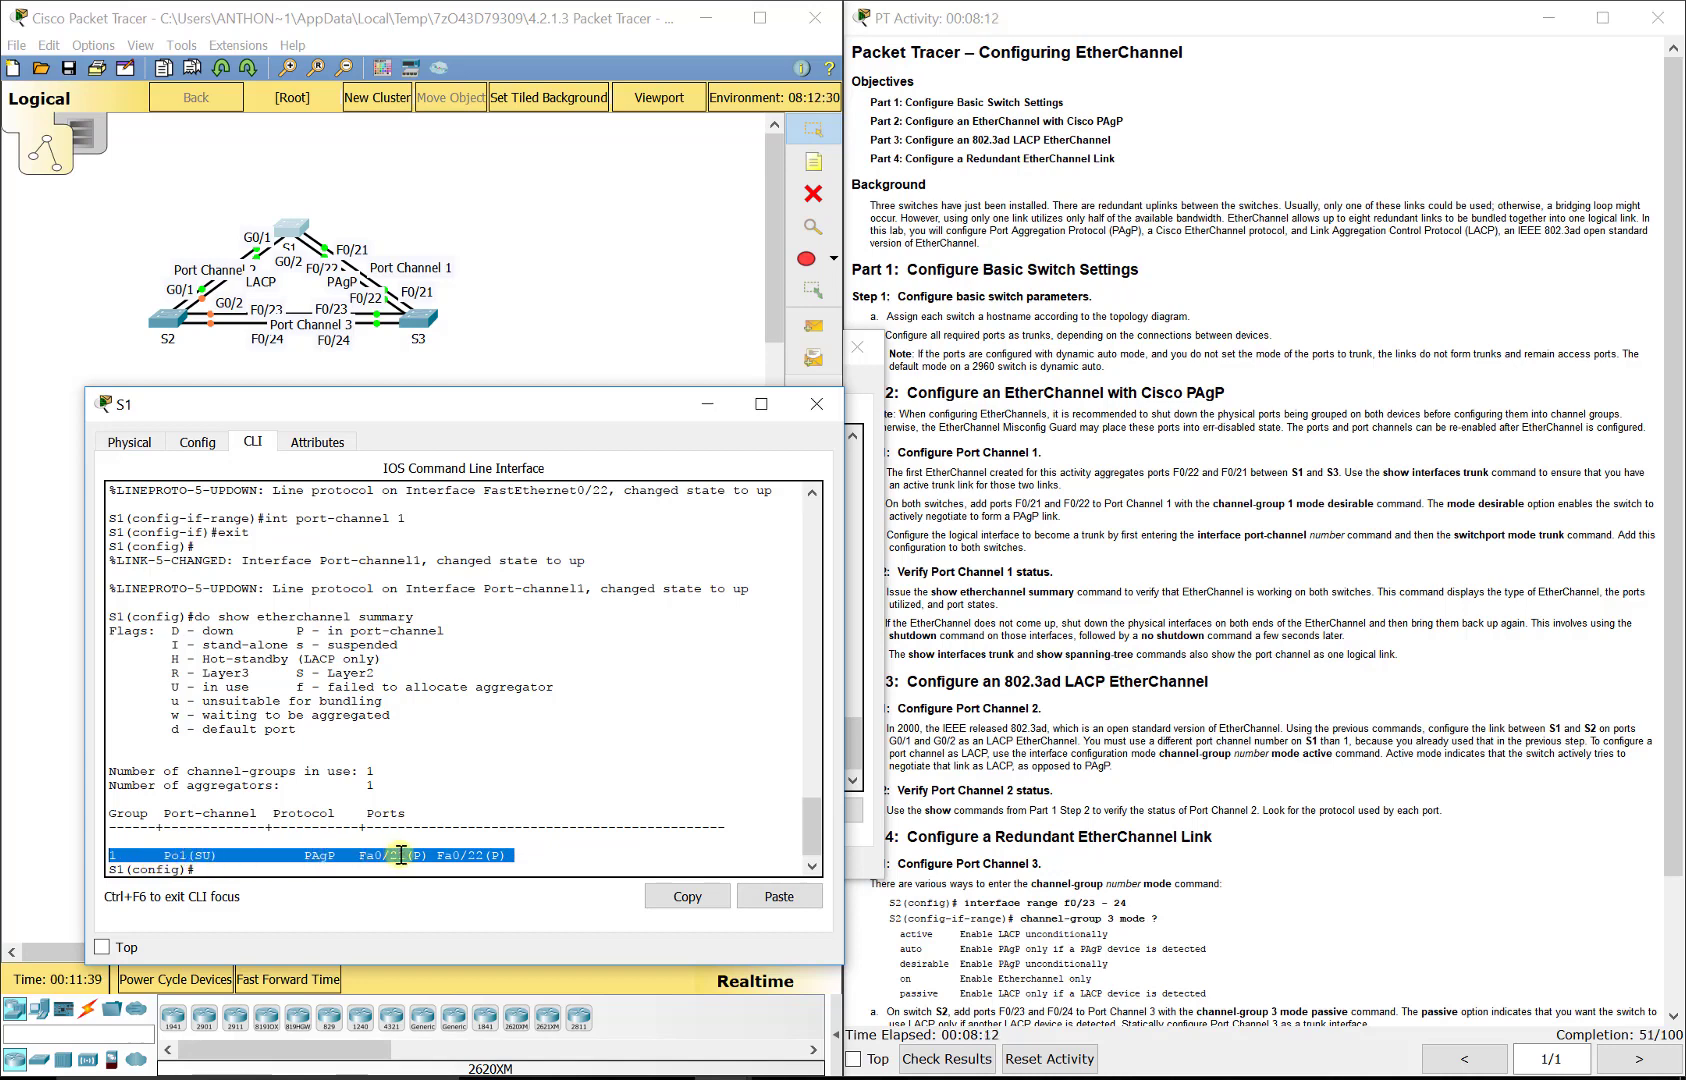
left_click(453, 872)
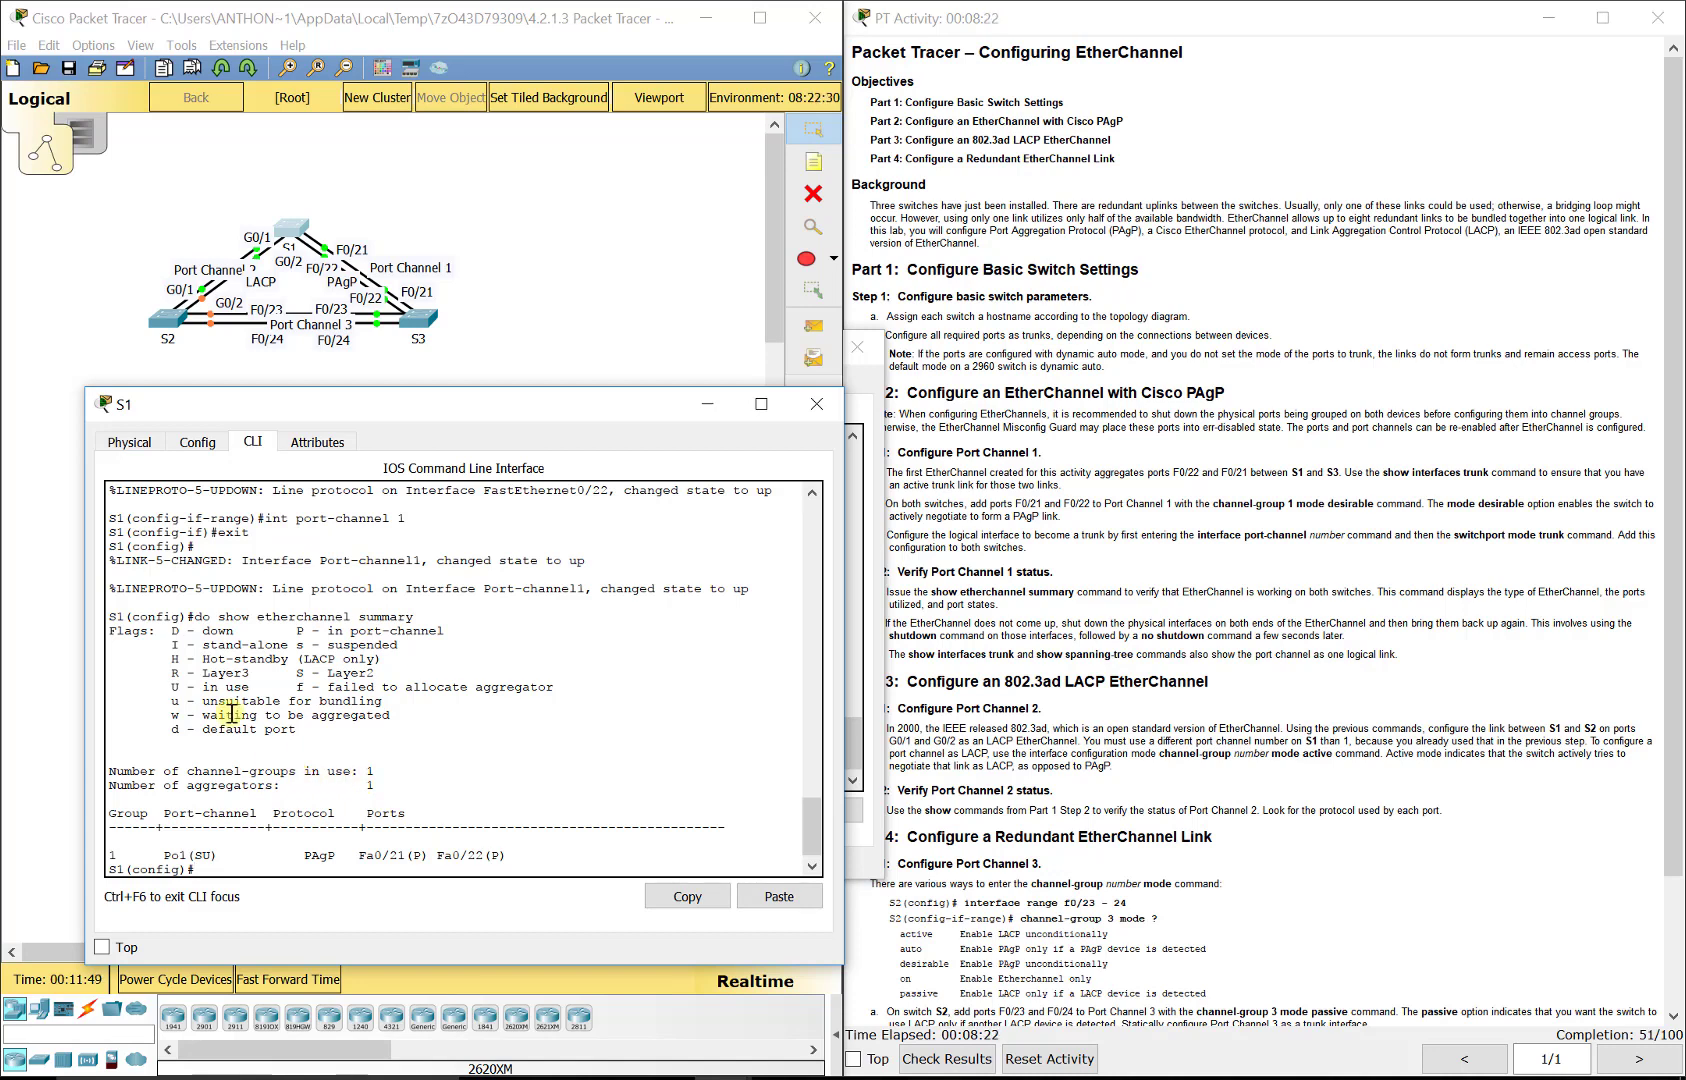
double_click(376, 672)
left_click(222, 690)
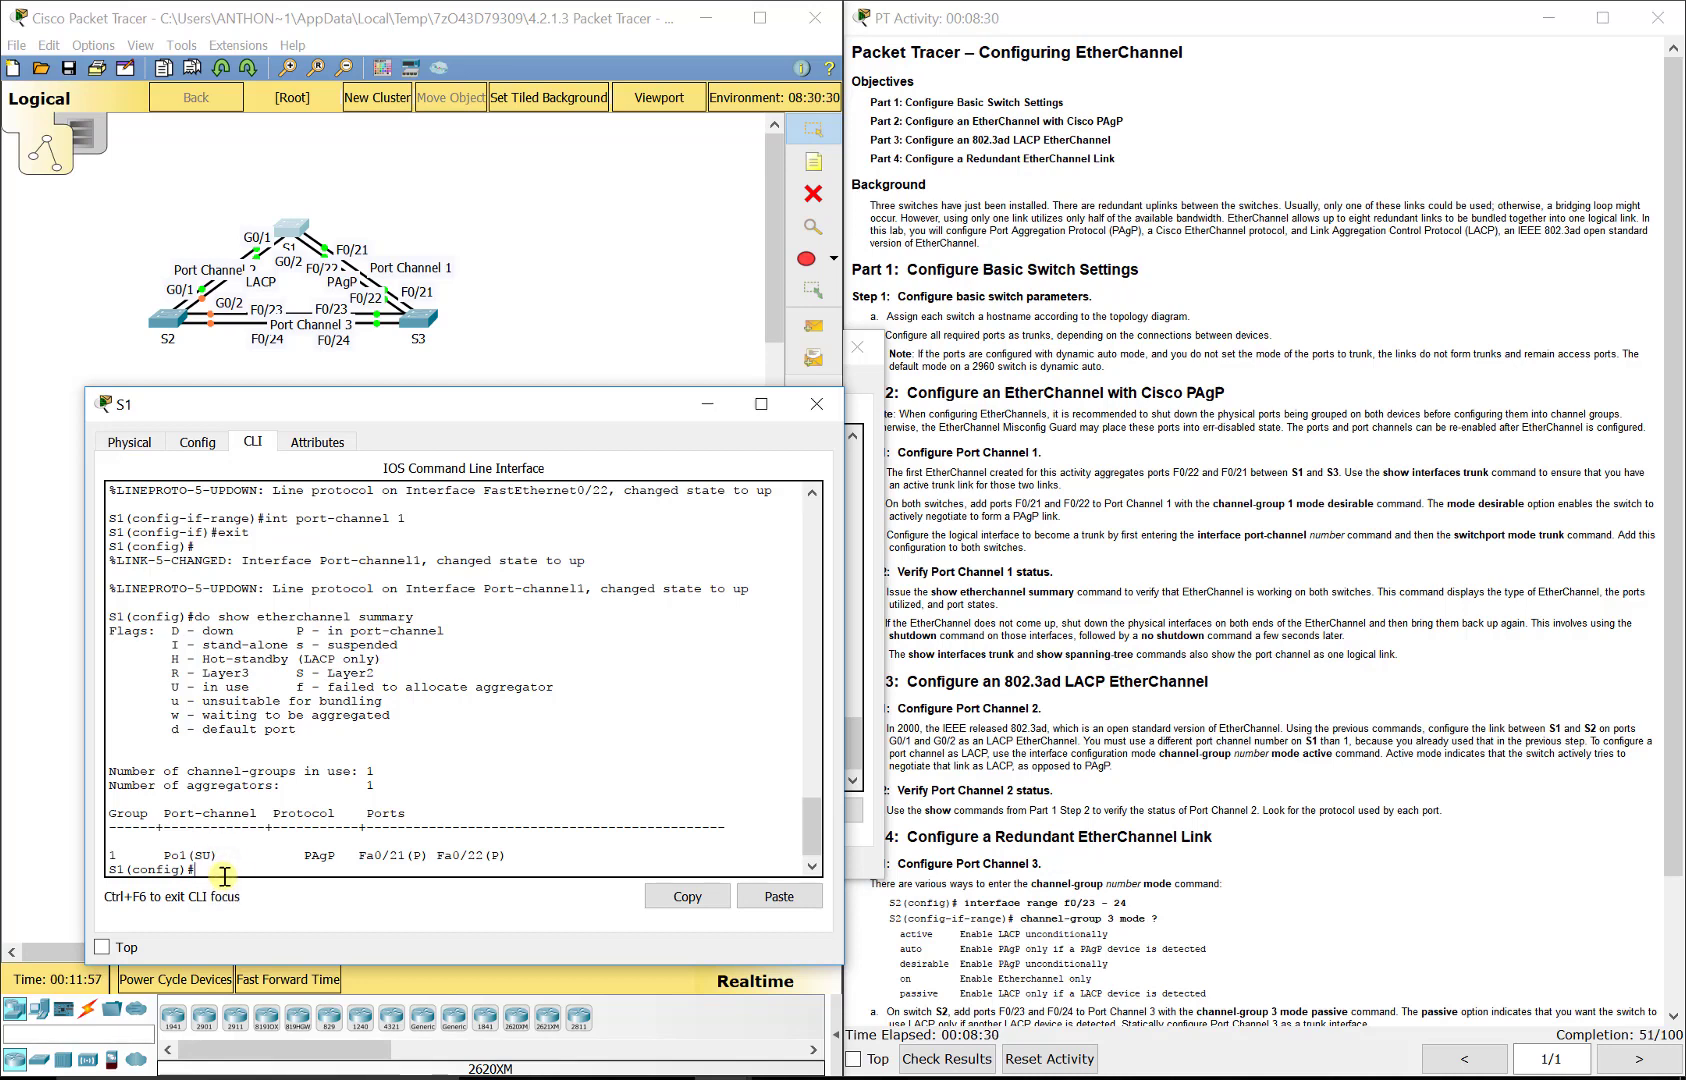
- Run 'do show etherchannel summary' on S3 and check Po1(SU) with Fa0/21-22 on PAgP
left_click(415, 322)
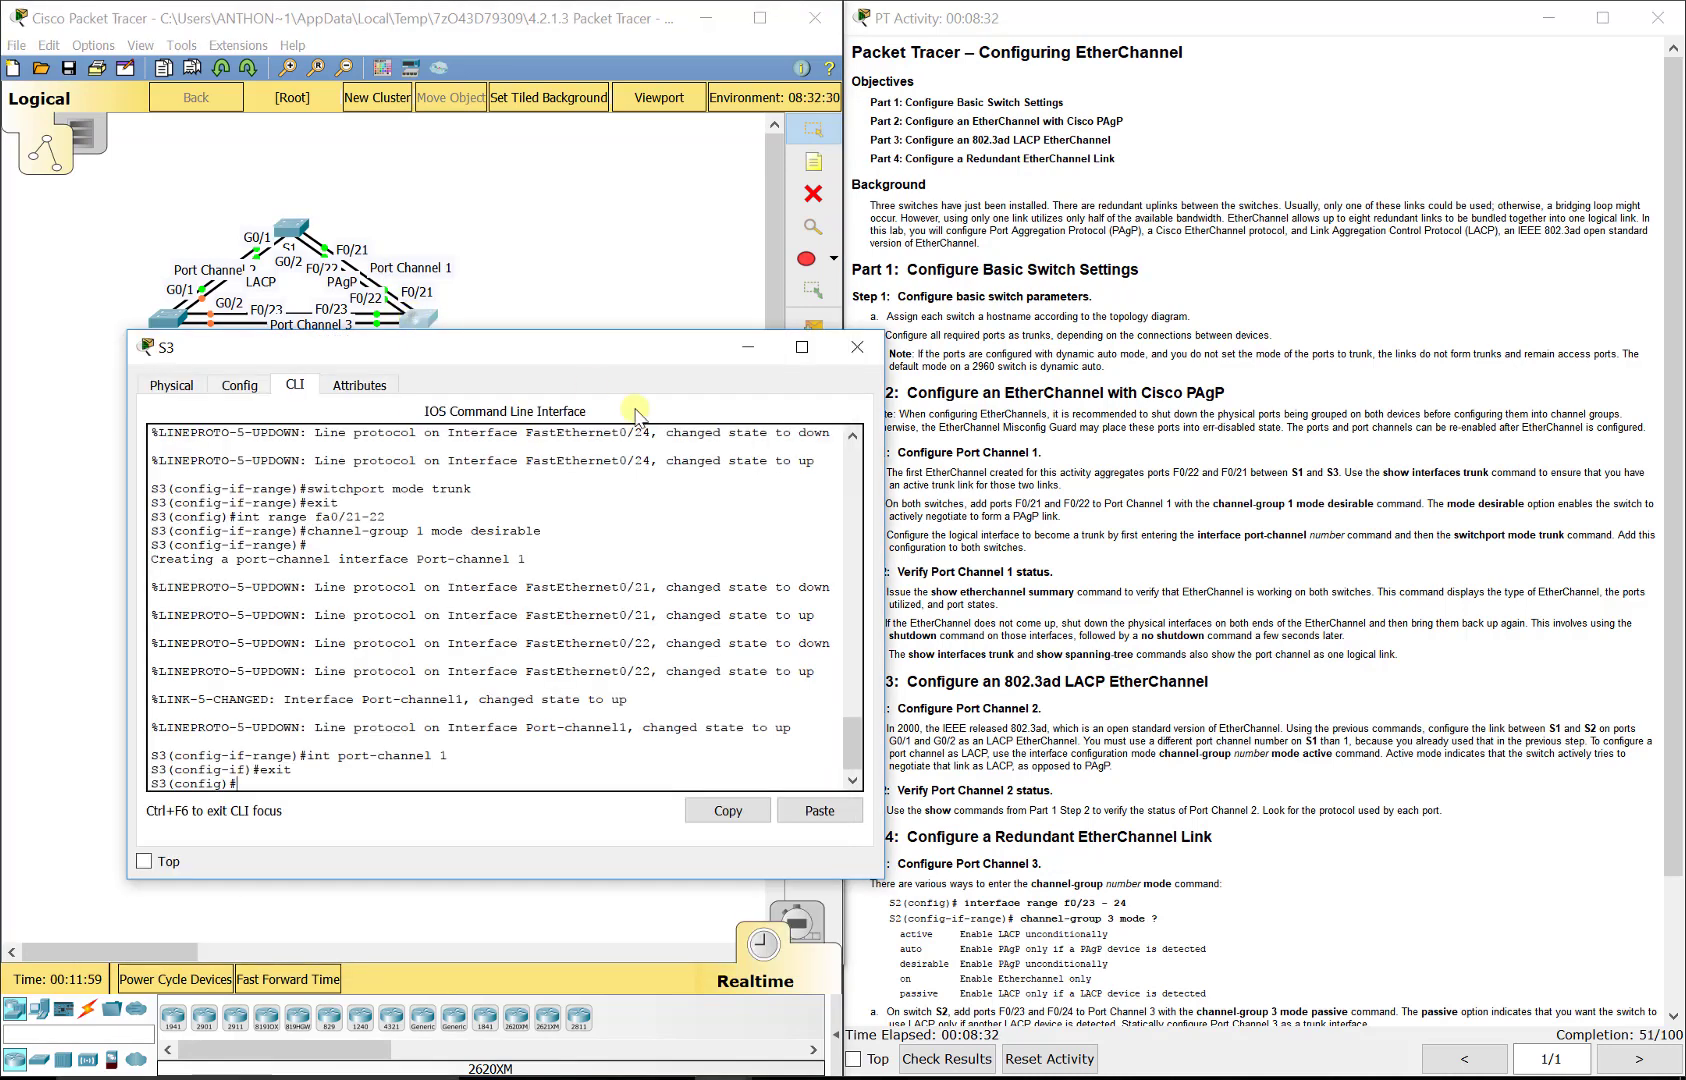
type("do sho9w ")
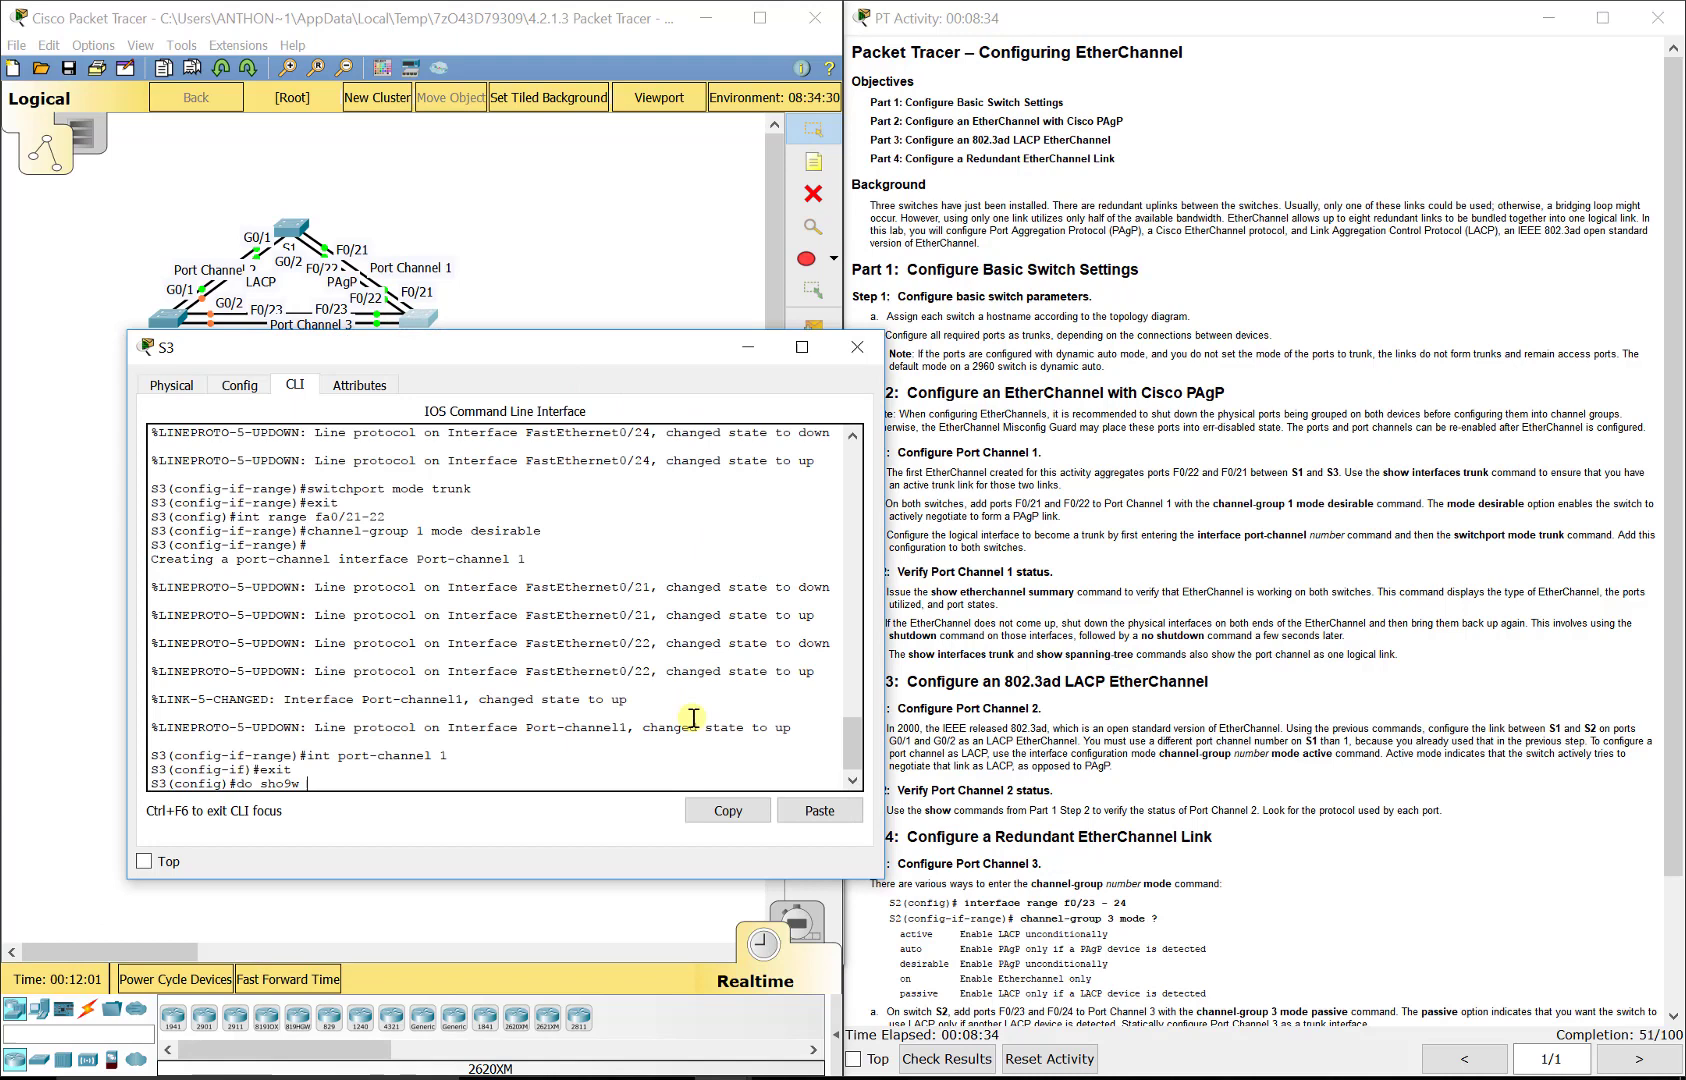
key("BackSpace")
key("BackSpace")
key("BackSpace")
type("w etherchannel summary")
key("Return")
left_click_drag(597, 780, 421, 773)
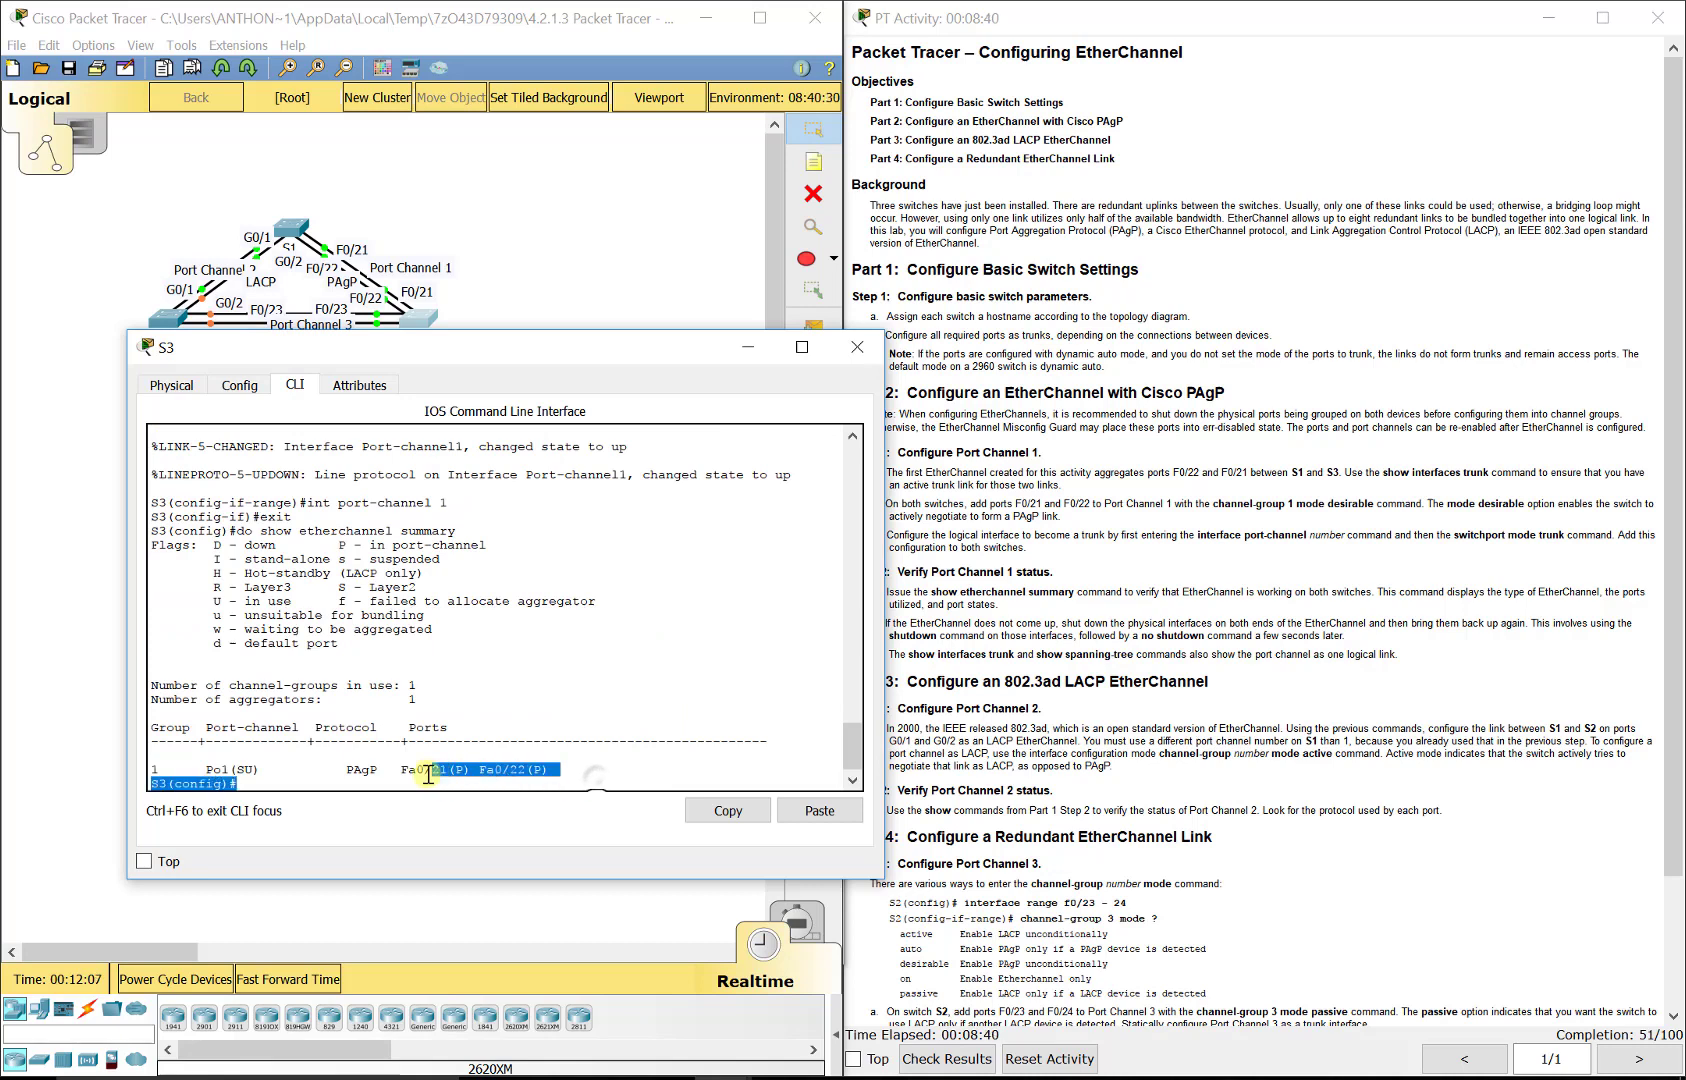
left_click(568, 773)
left_click_drag(568, 773, 350, 767)
left_click(246, 769)
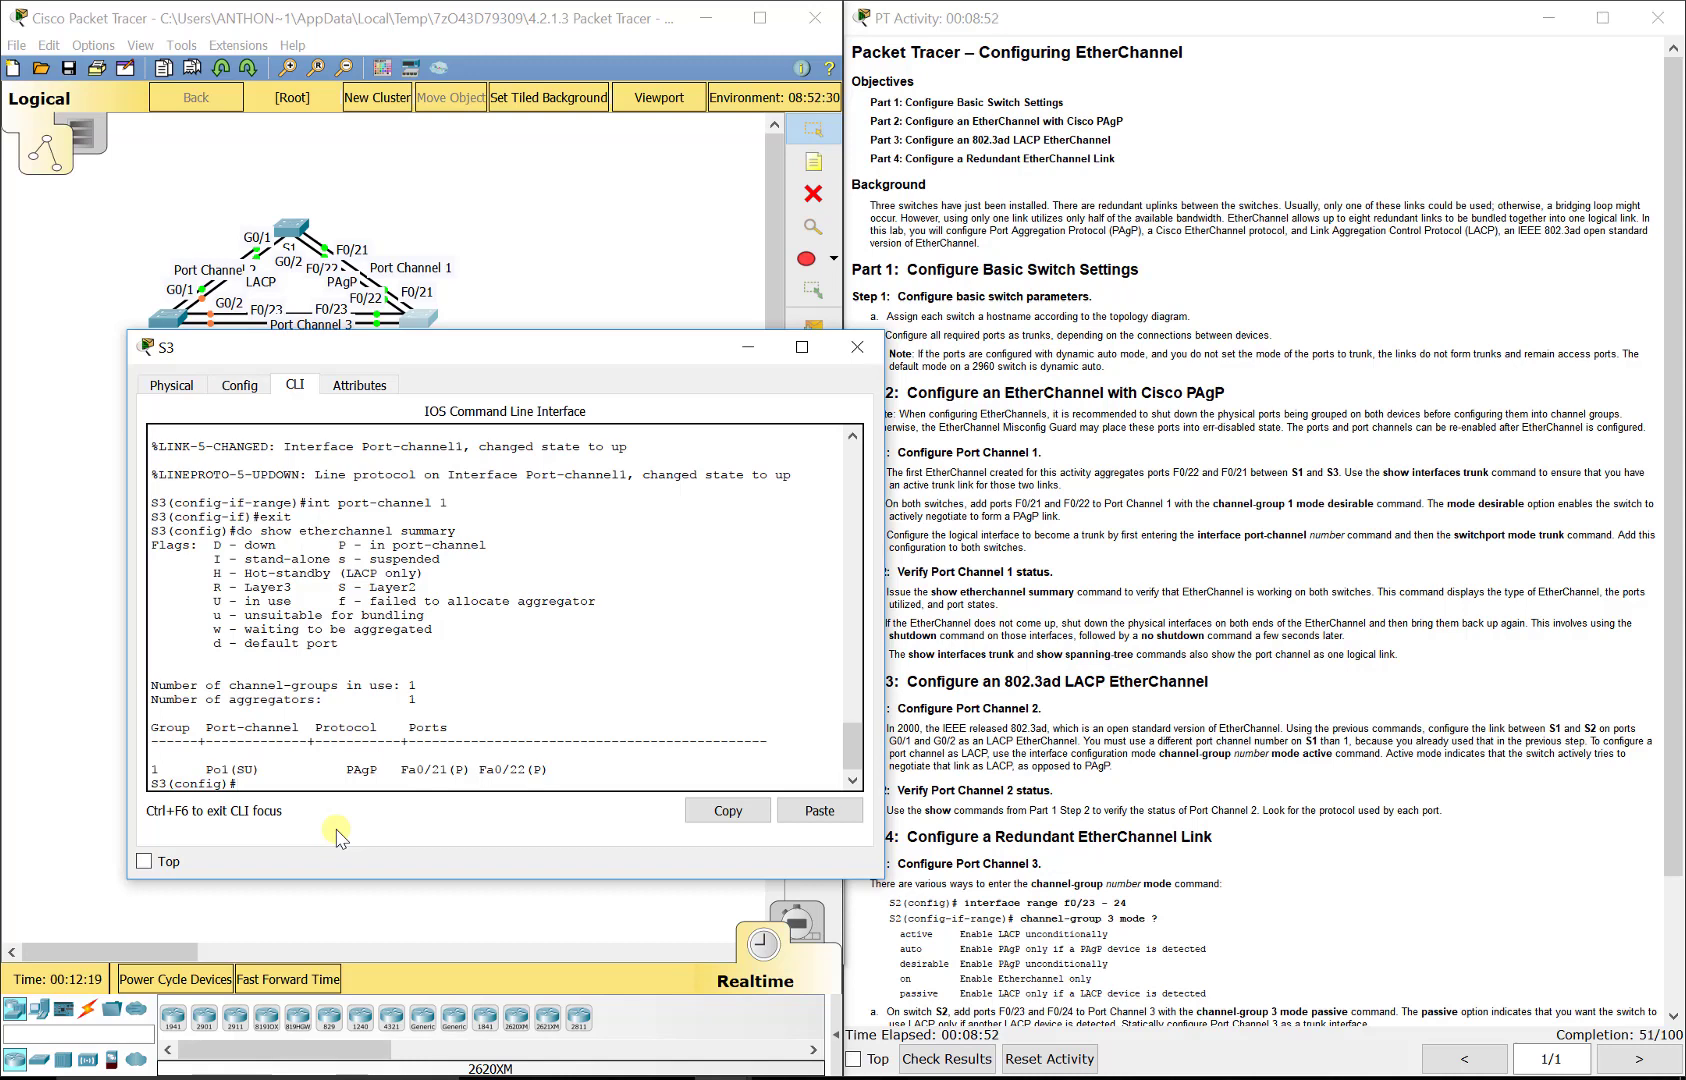
- Hide the S3 console and scroll the instructions down to the LACP and Port Channel 3 parts
left_click(1055, 537)
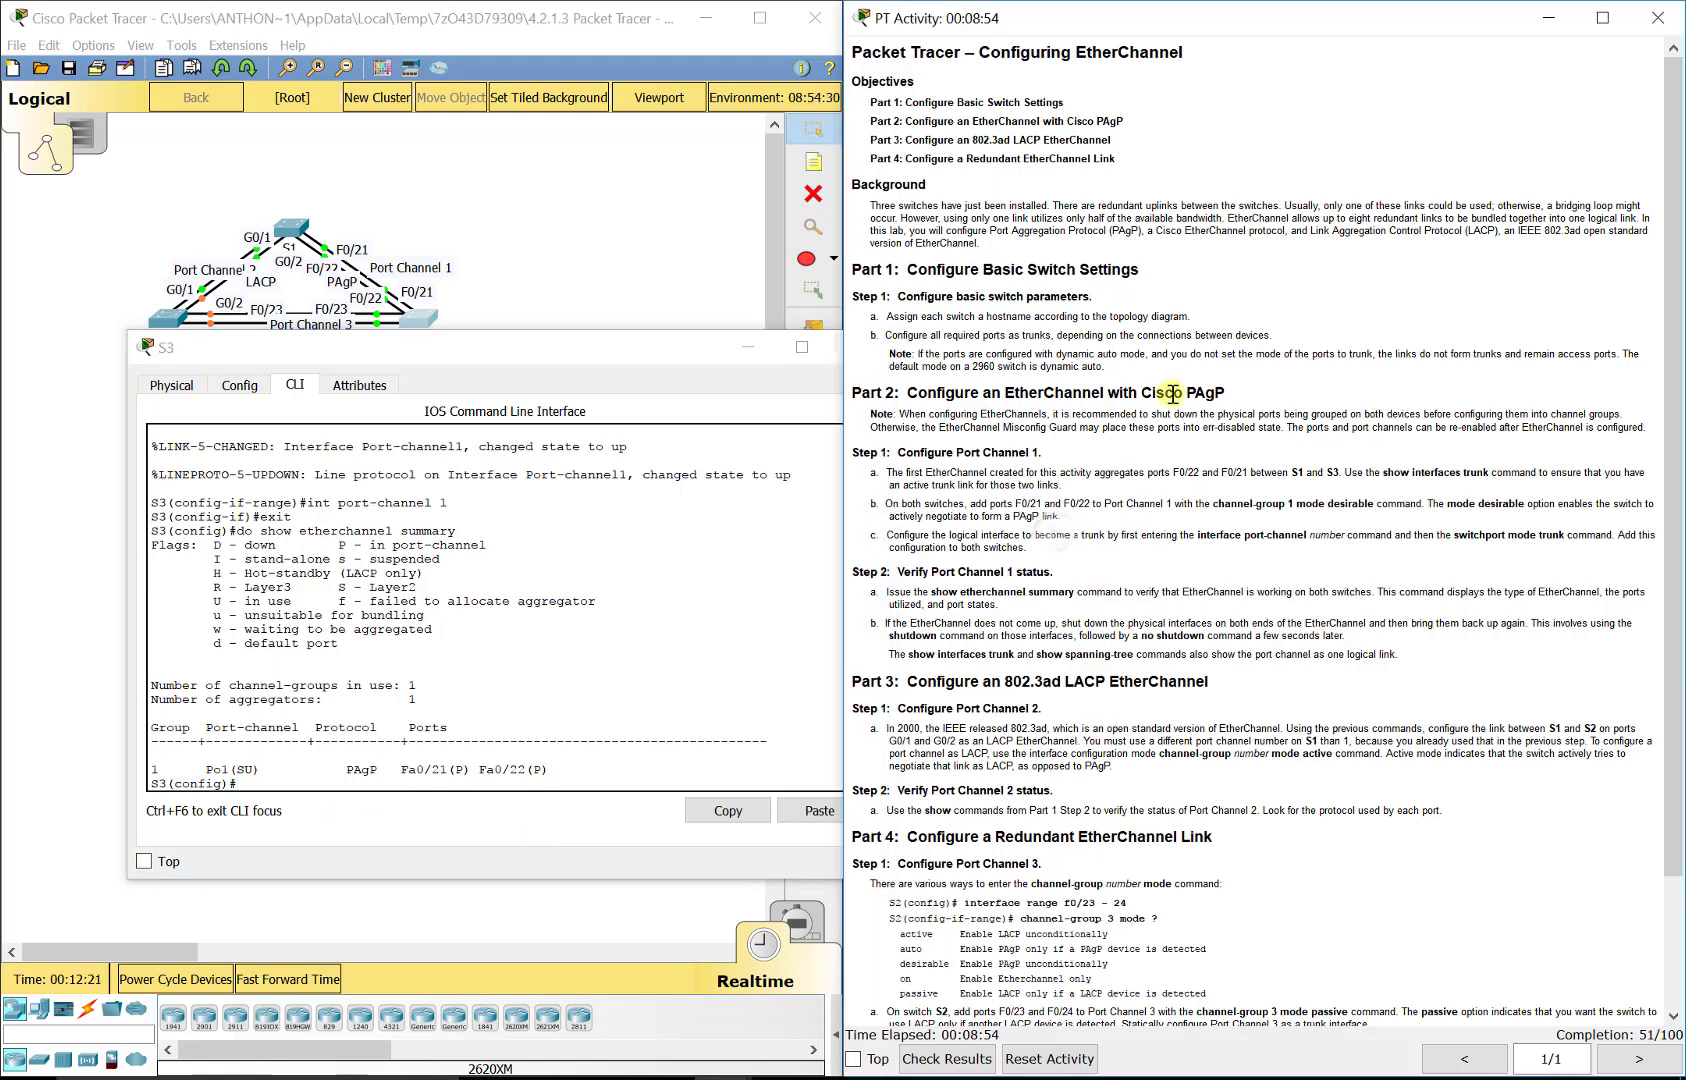
left_click(738, 344)
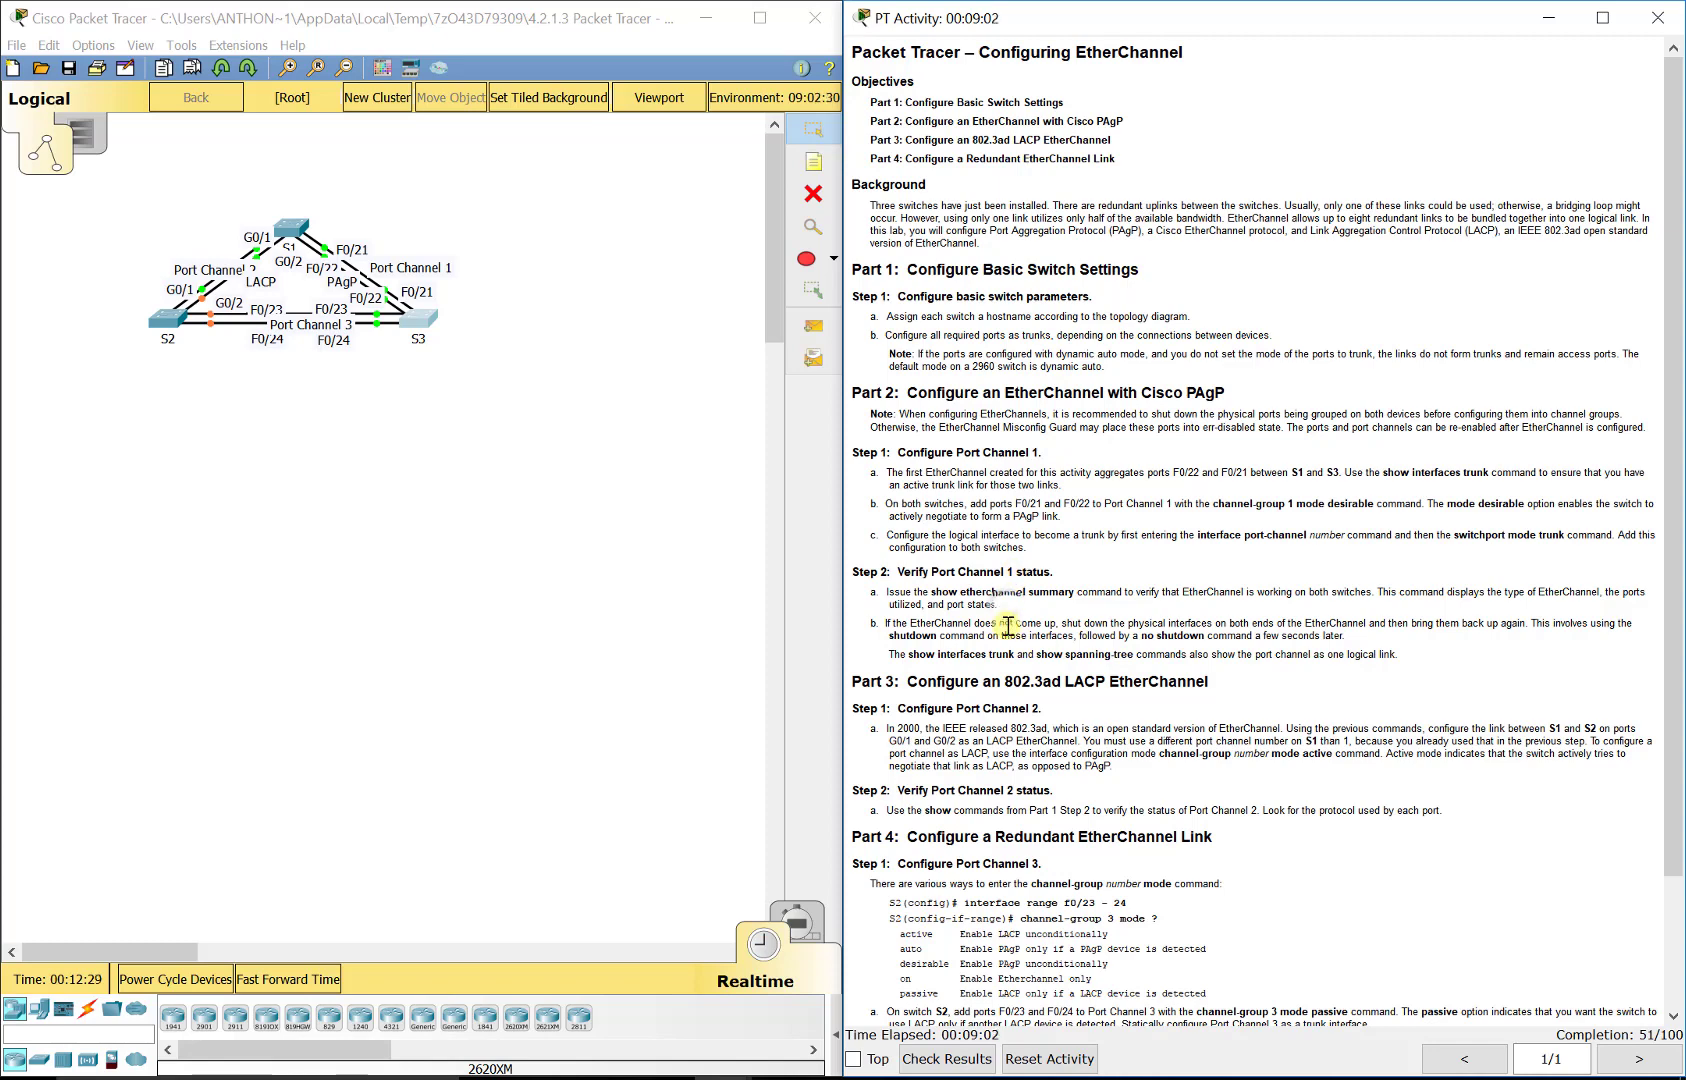
scroll(1008, 620, "down", 1)
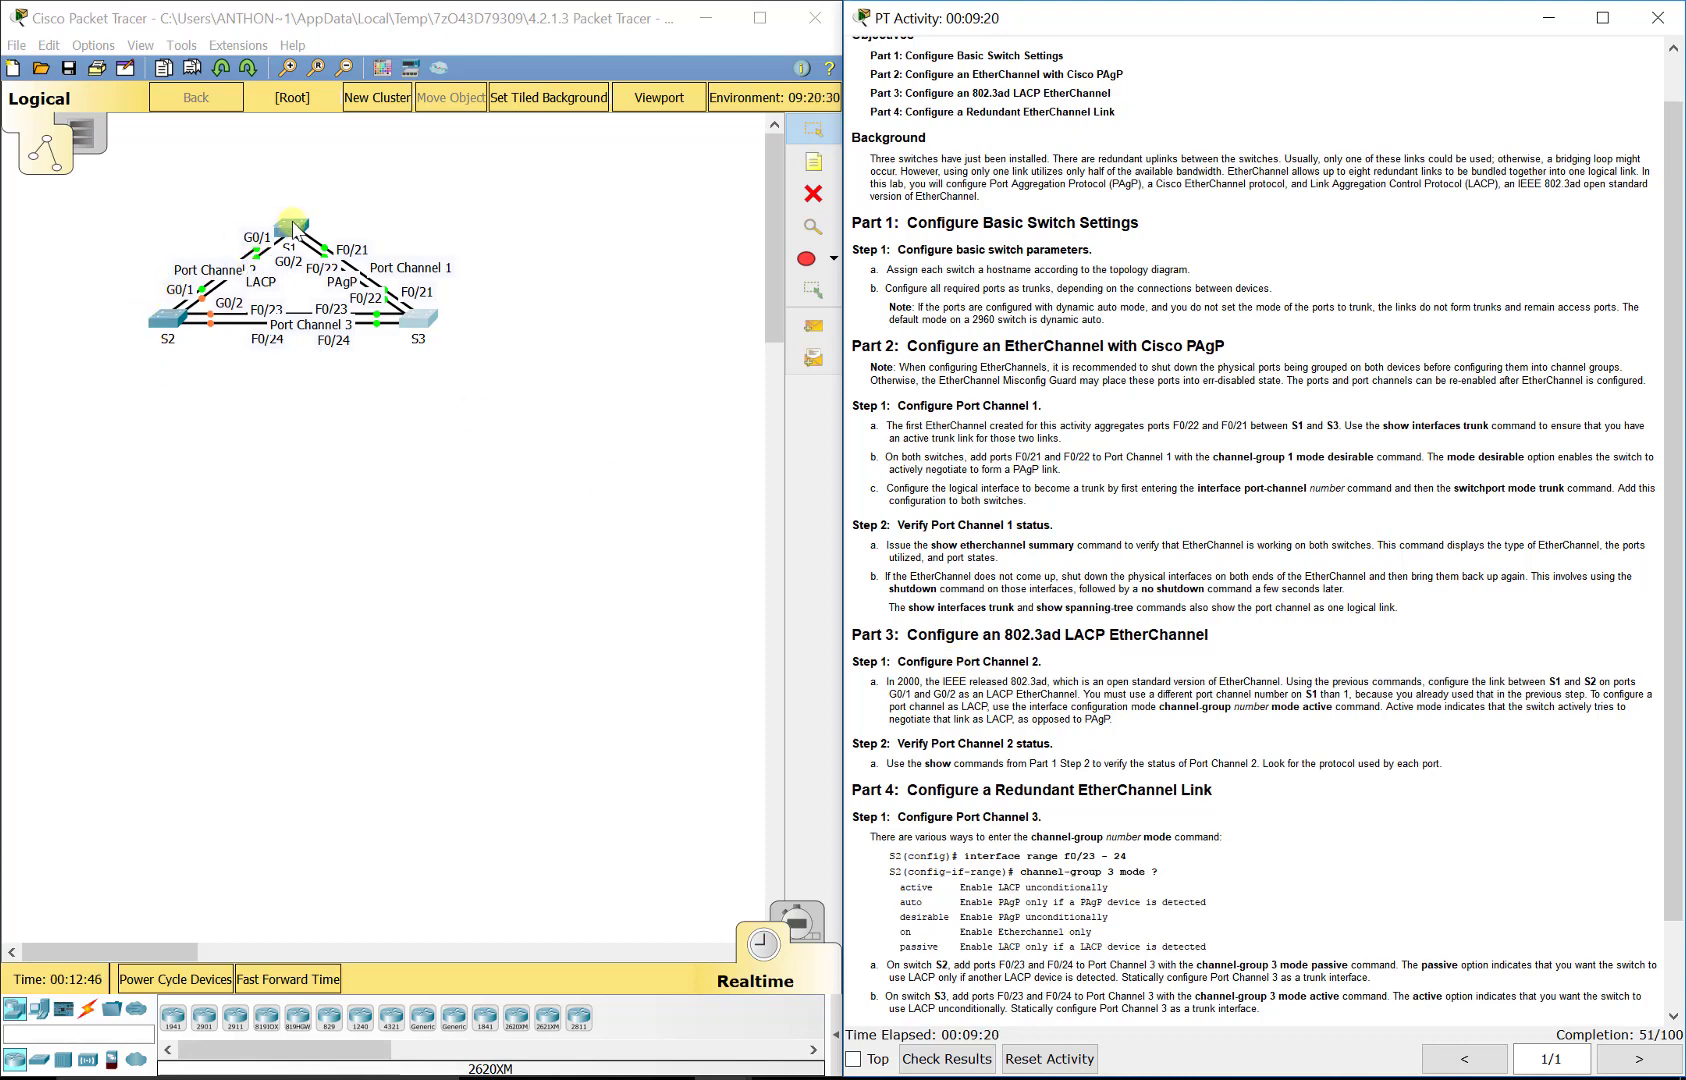
- Put S1 ports G0/1-2 into channel-group 2 in LACP active mode
left_click(292, 227)
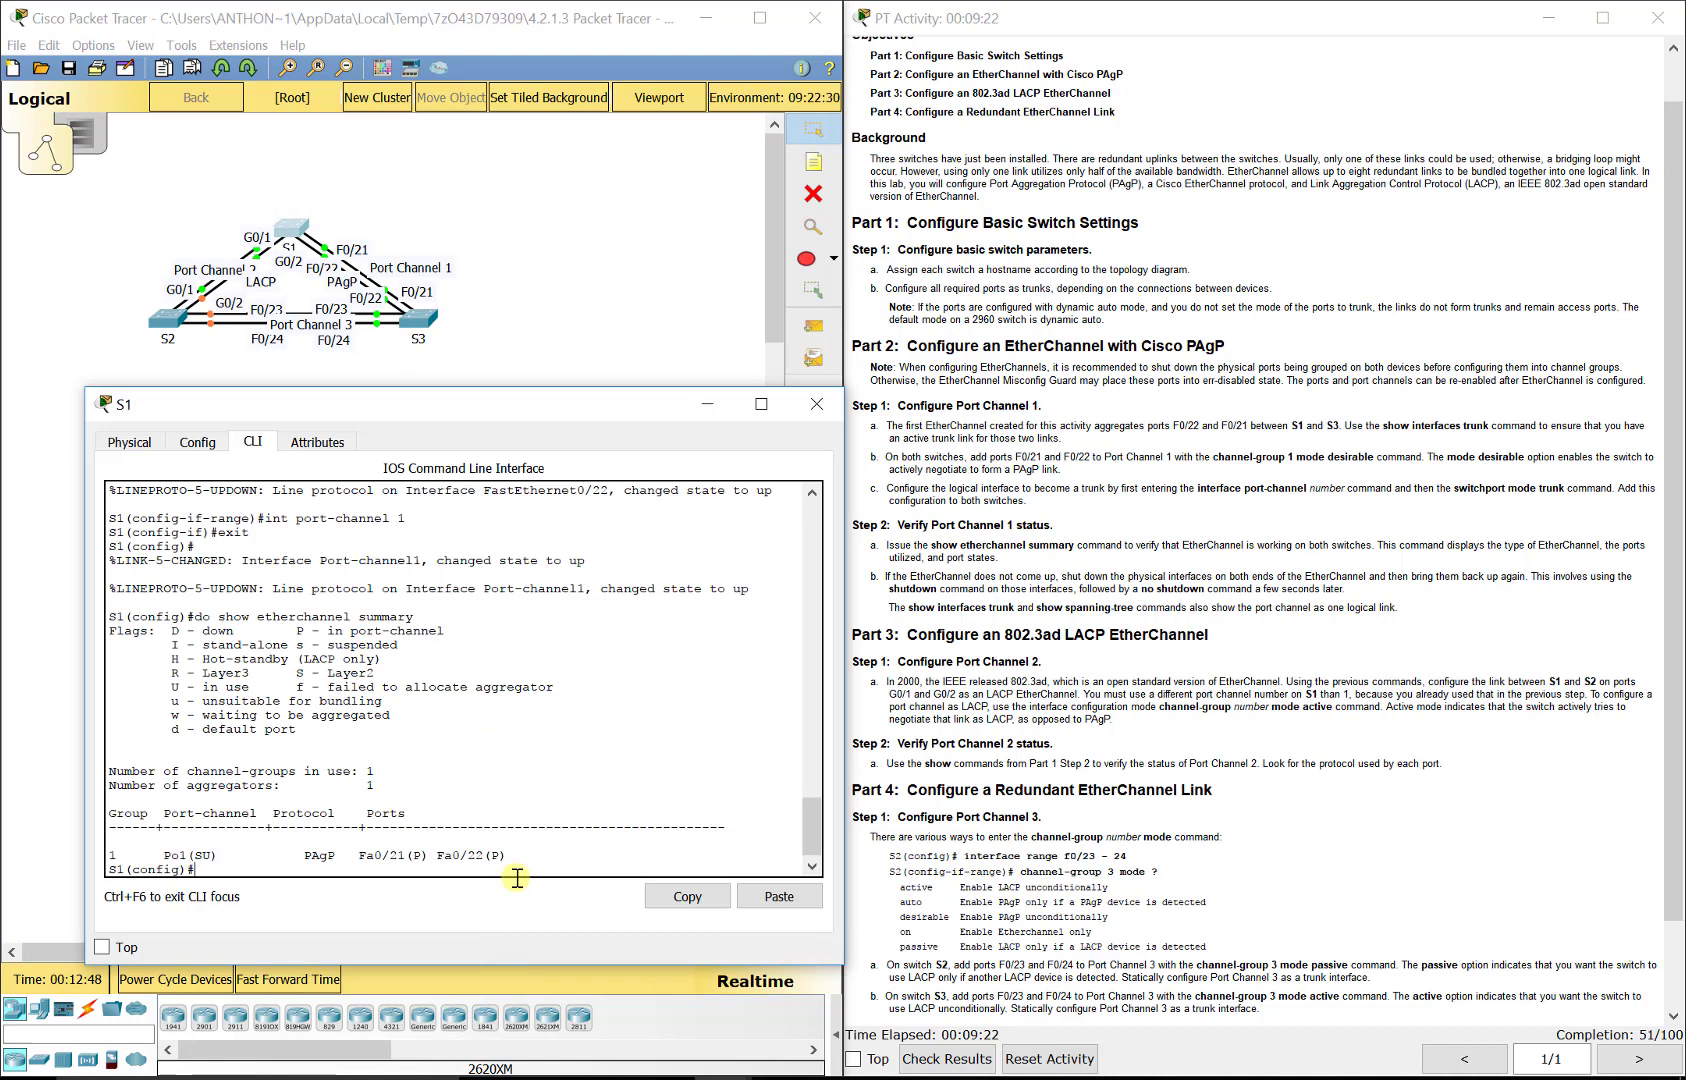
left_click_drag(451, 415, 437, 383)
type("int range g")
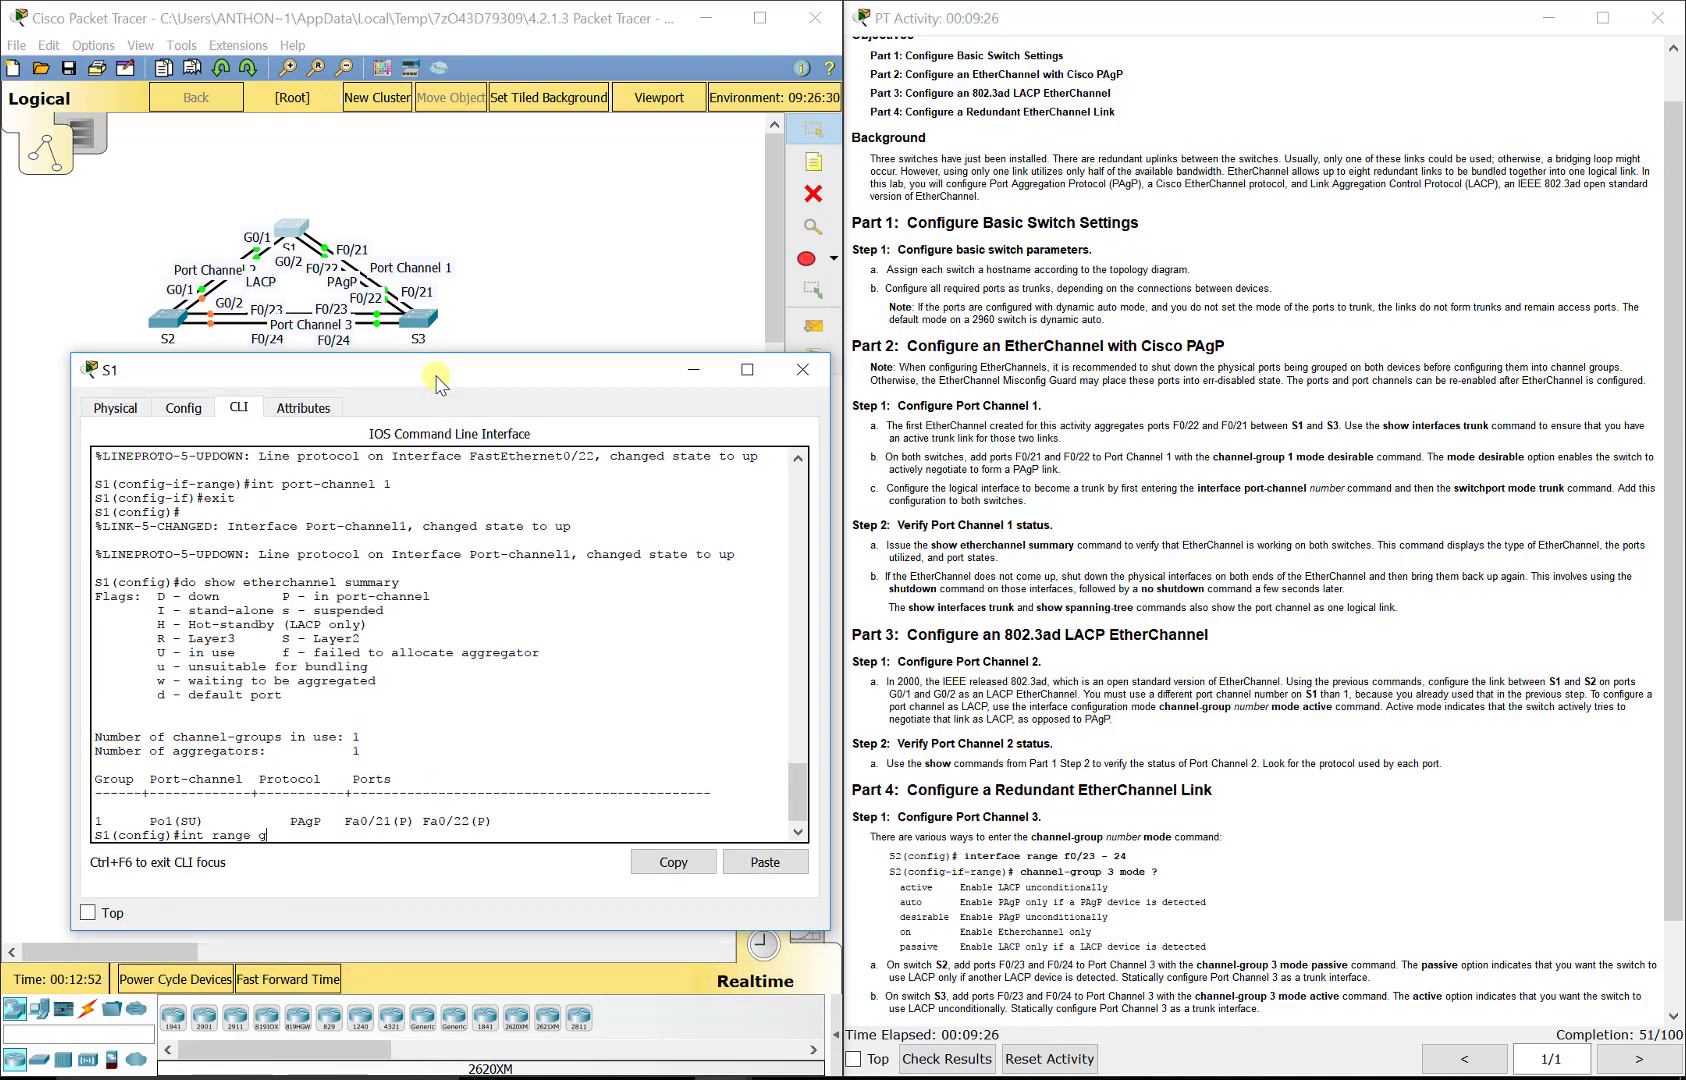
type("0/1-2")
key("Return")
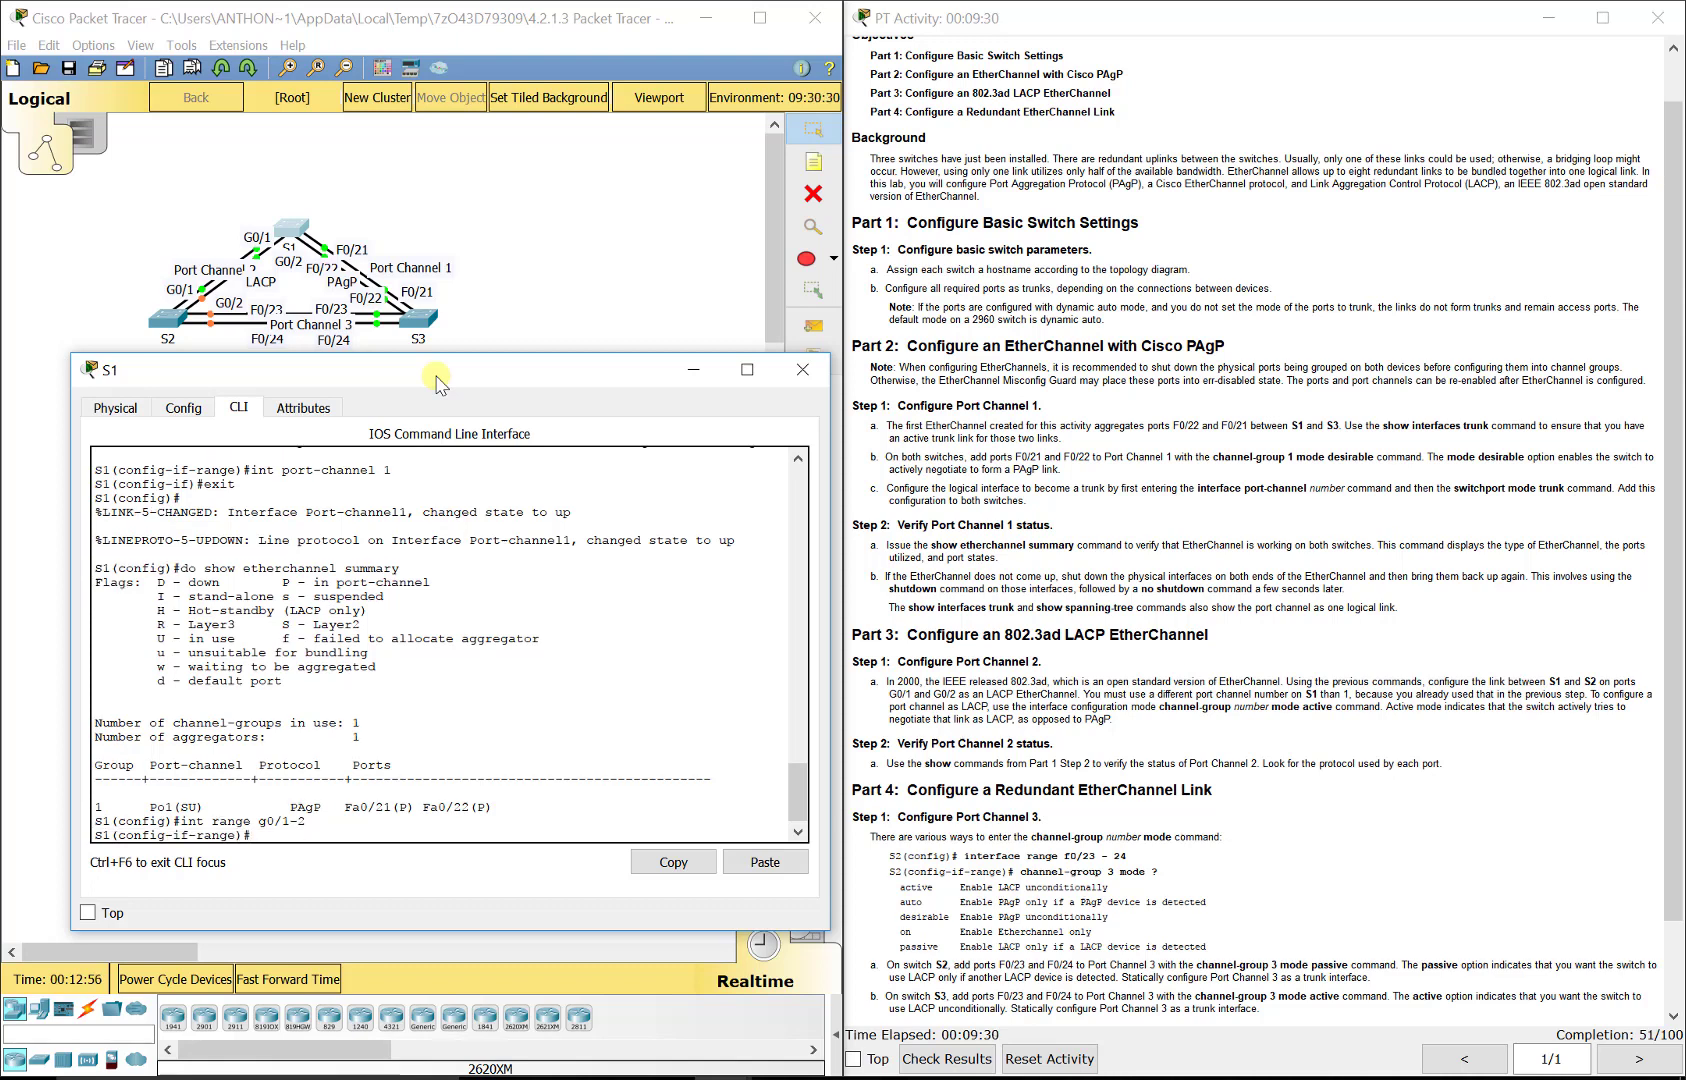
type("channel-group 2 mode active")
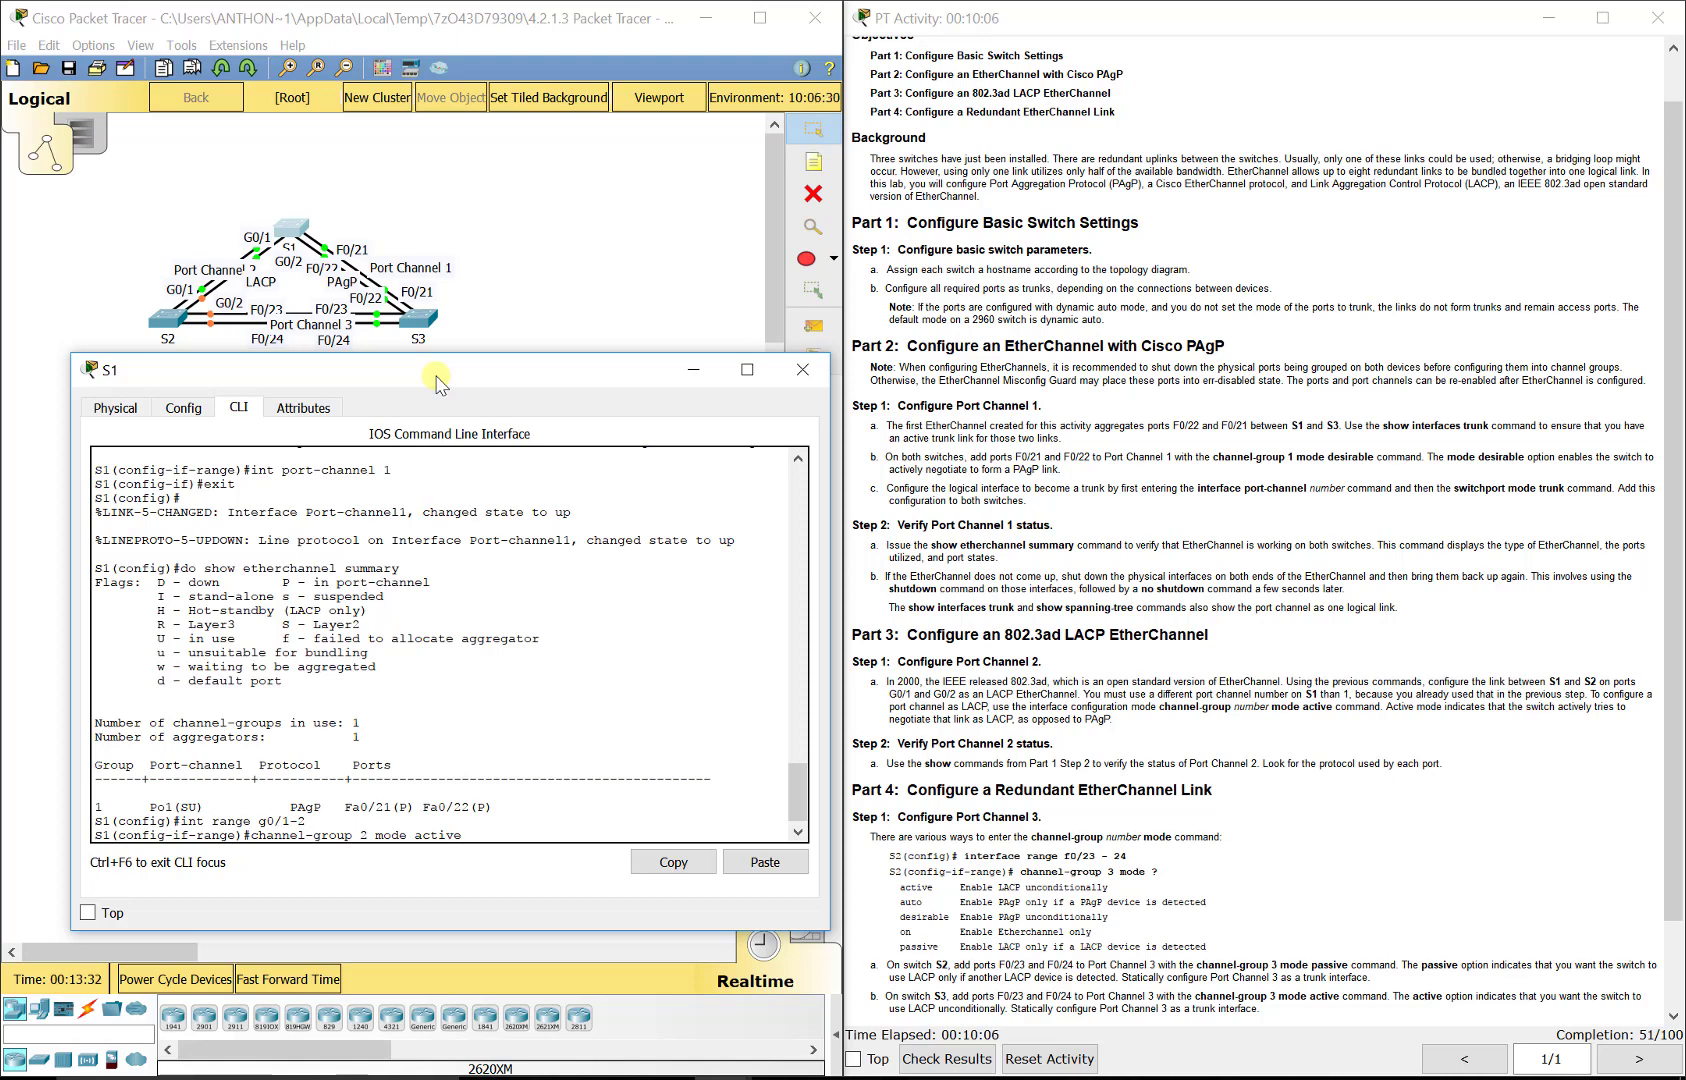
key("Return")
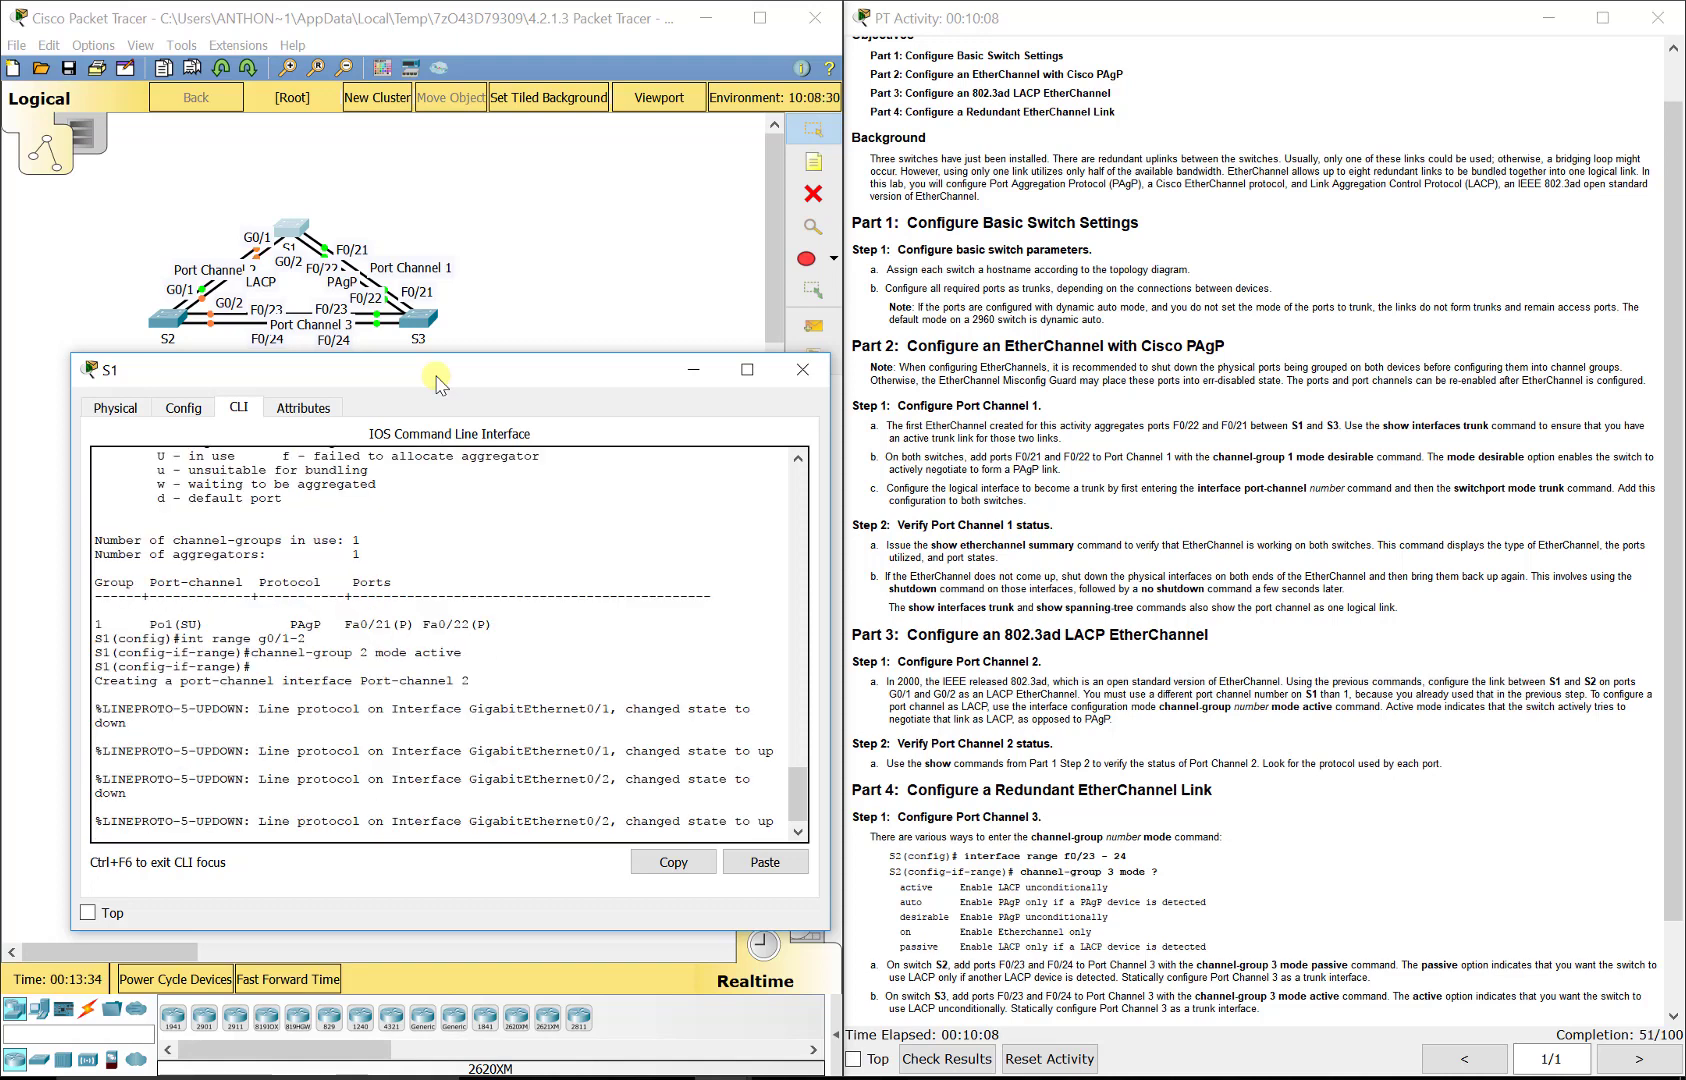
- Enter S1's Port-channel 2 interface, then exit to global configuration
key("Return")
type("port-ch")
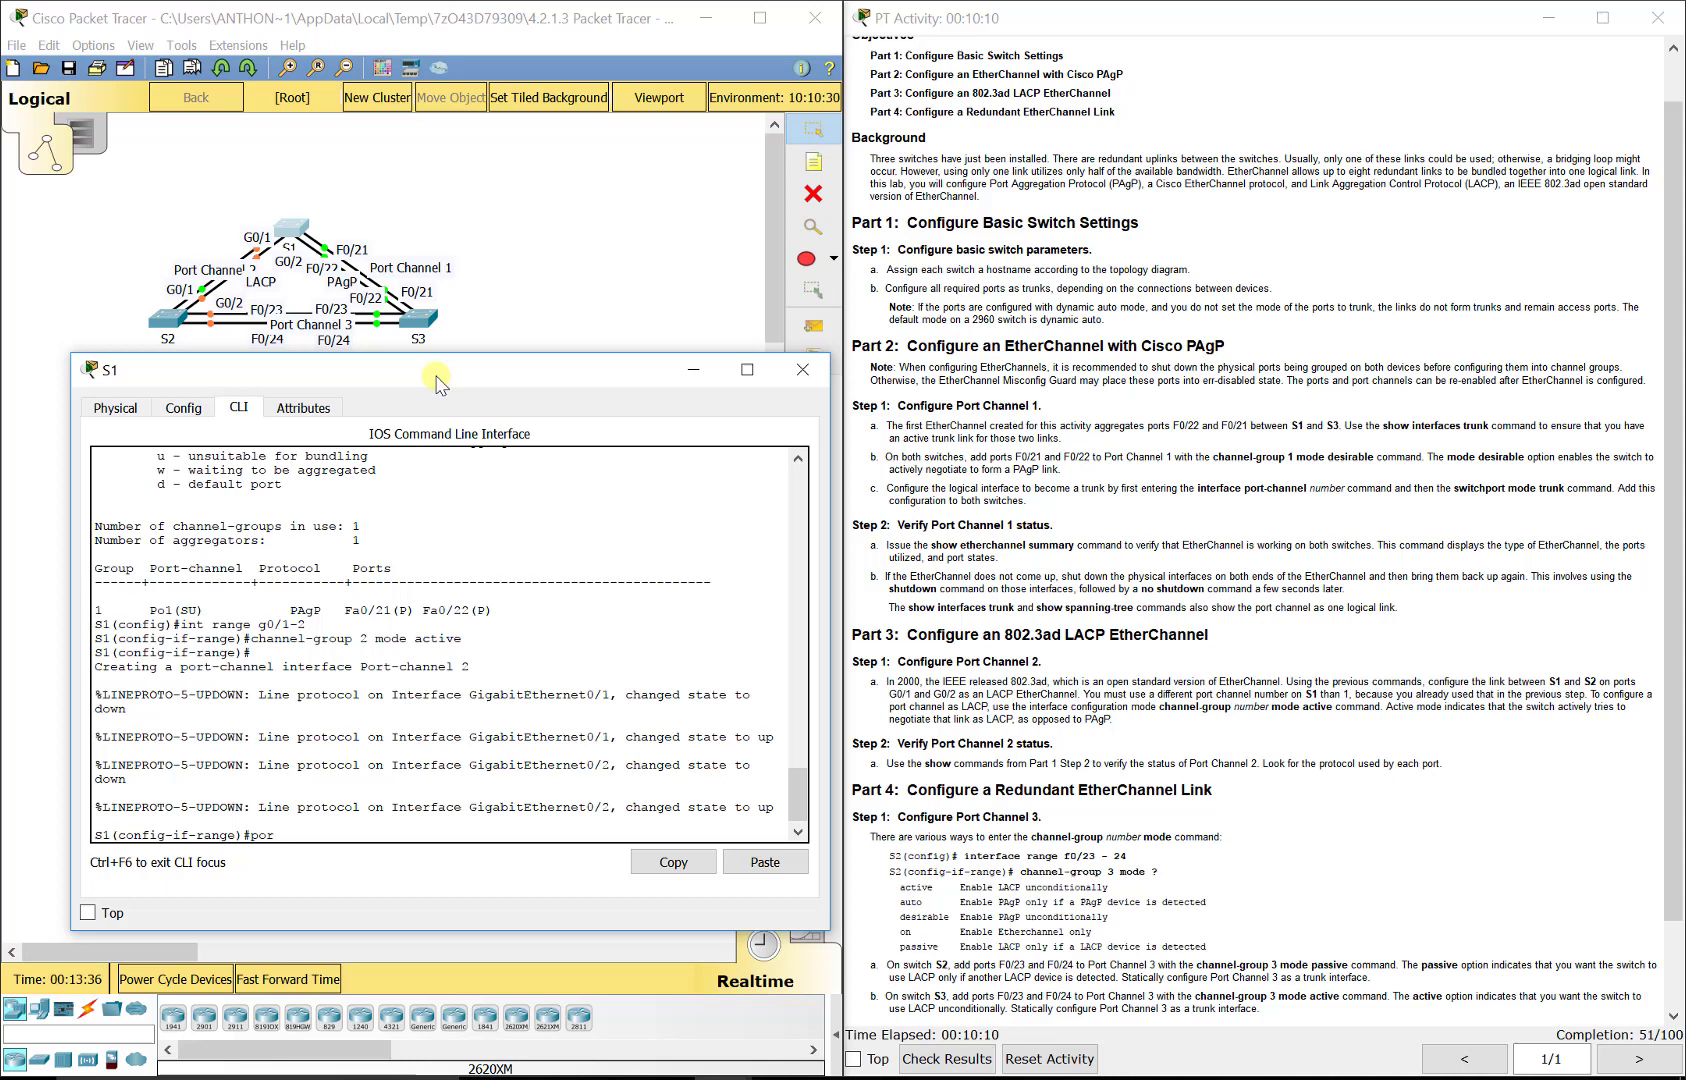
key("BackSpace")
key("BackSpace")
key("BackSpace")
key("BackSpace")
type("int port-channel 2")
key("Return")
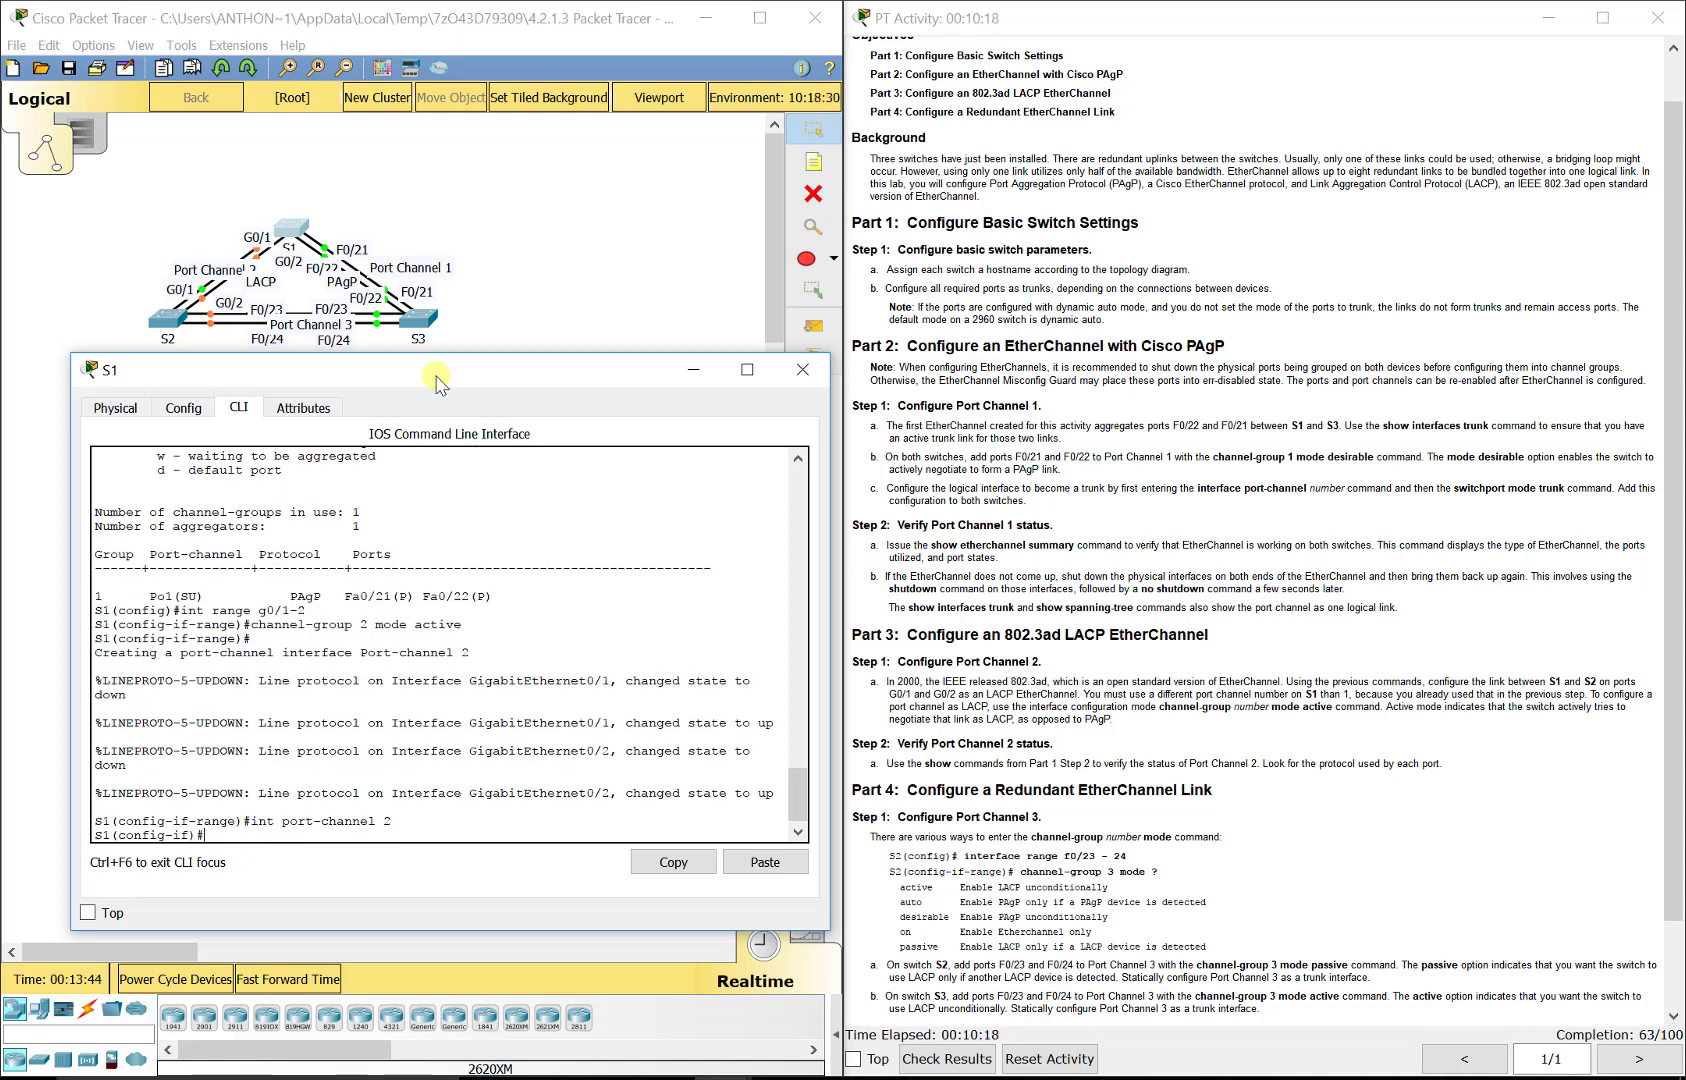
type("exit")
key("Return")
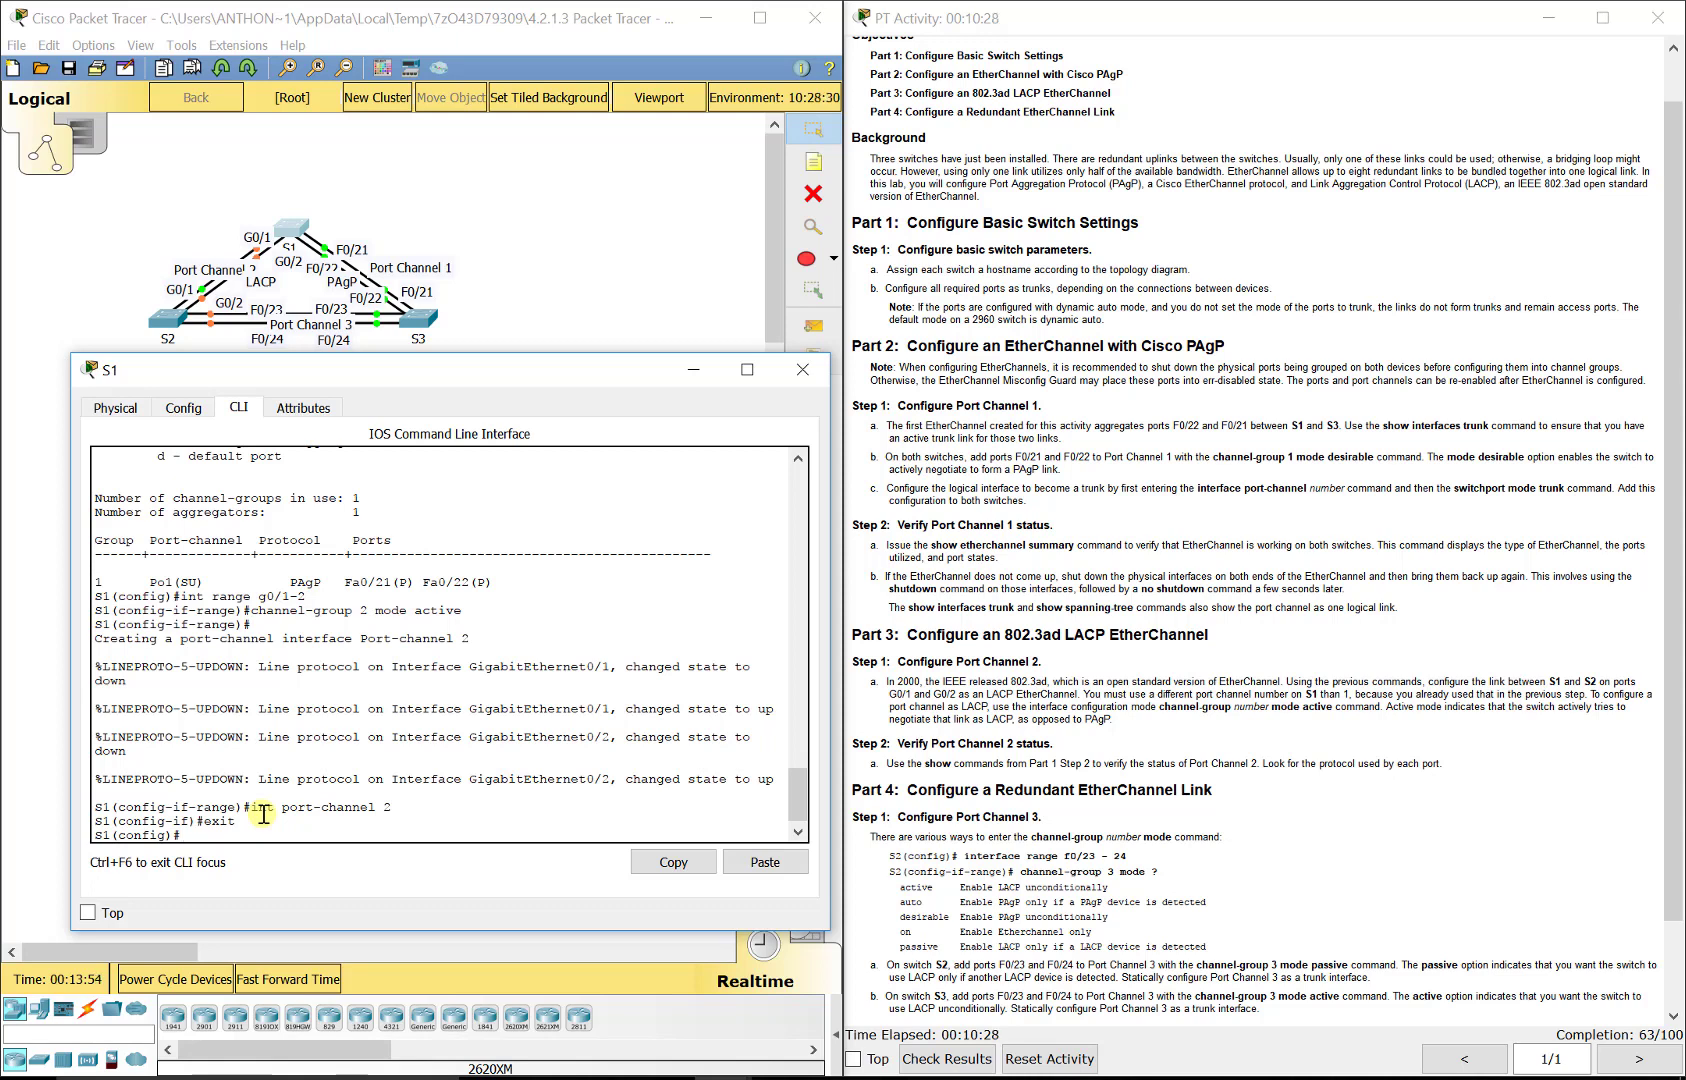
- Put S2 ports G0/1-2 into channel-group 2 in LACP active mode
left_click(191, 323)
type("int")
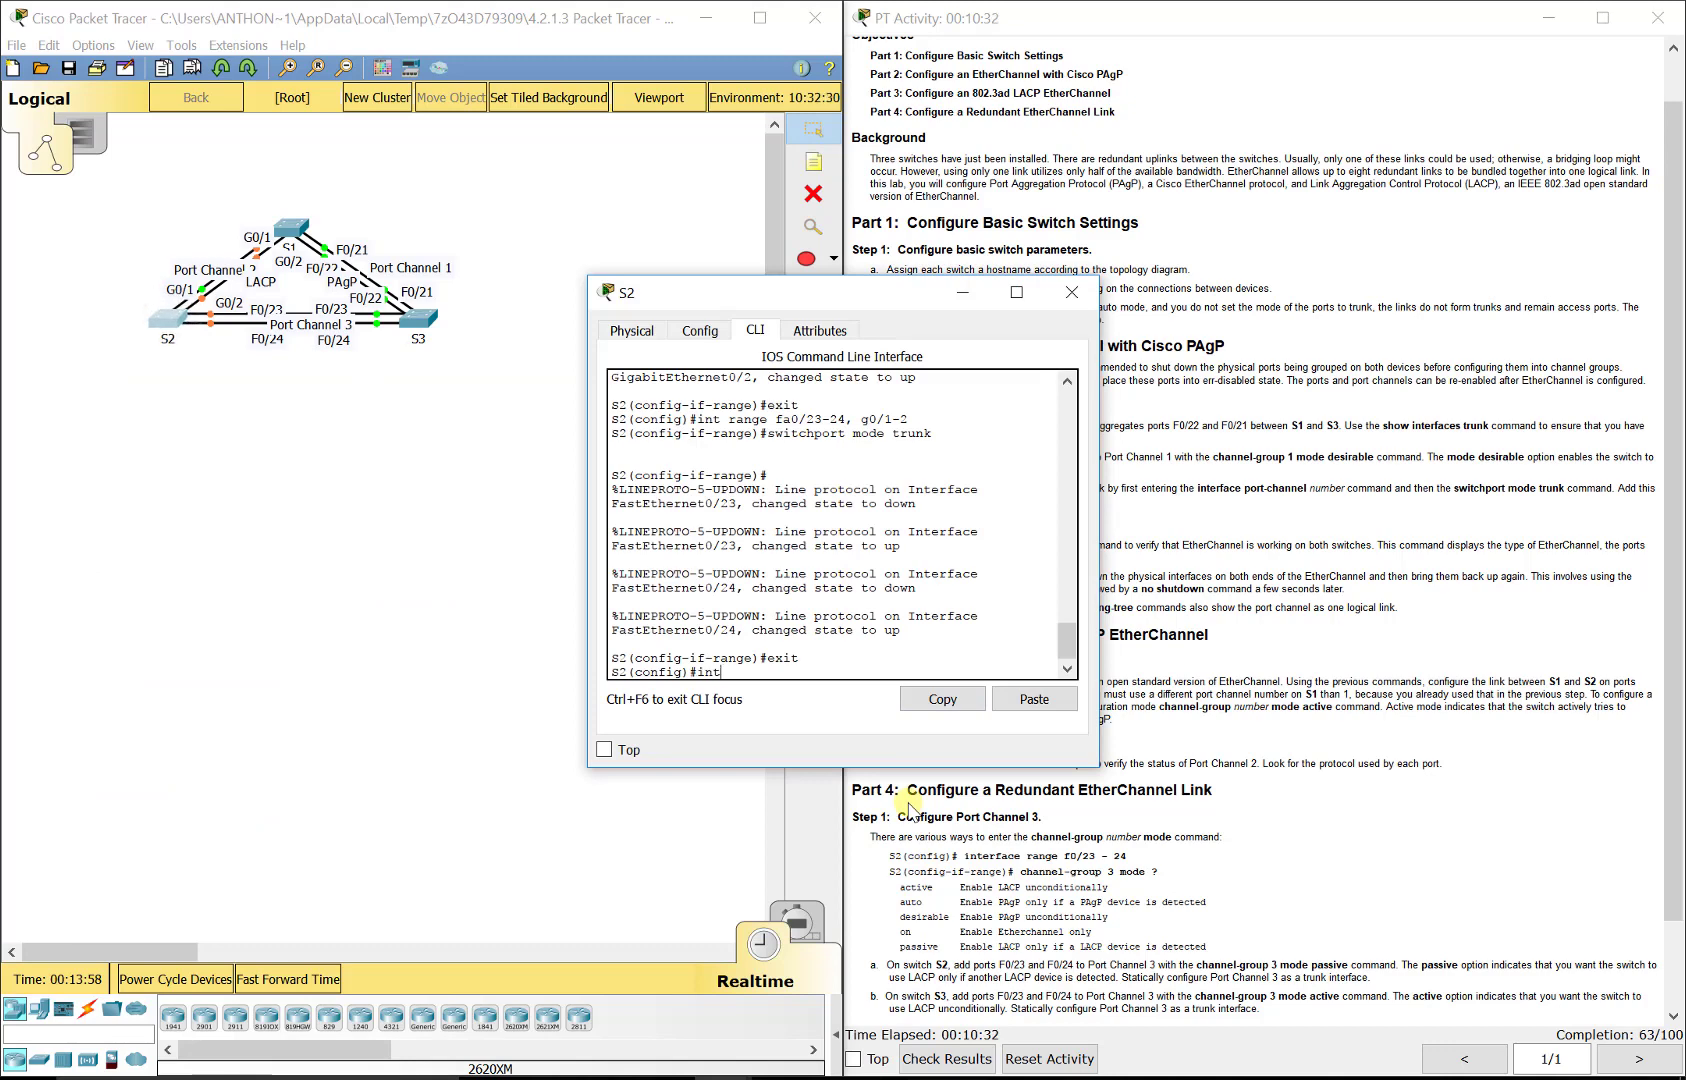
type(" range g0/1-2")
key("Return")
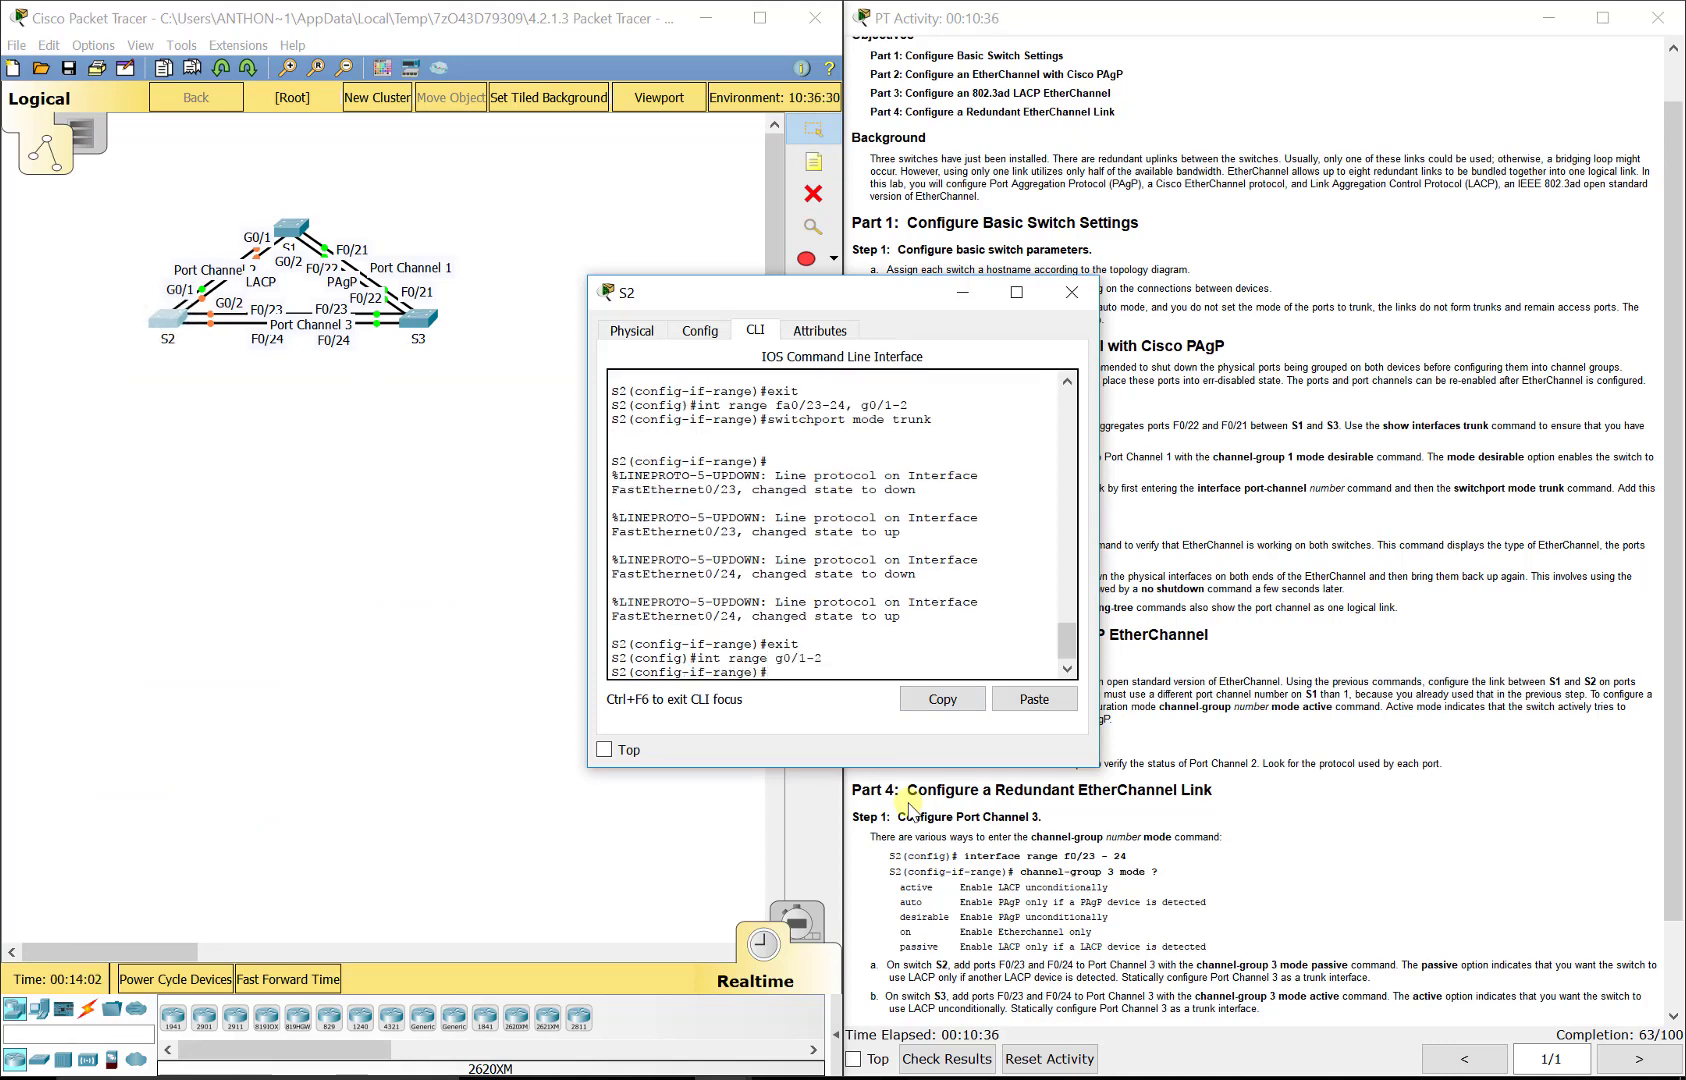
type("channel-group 2 mode")
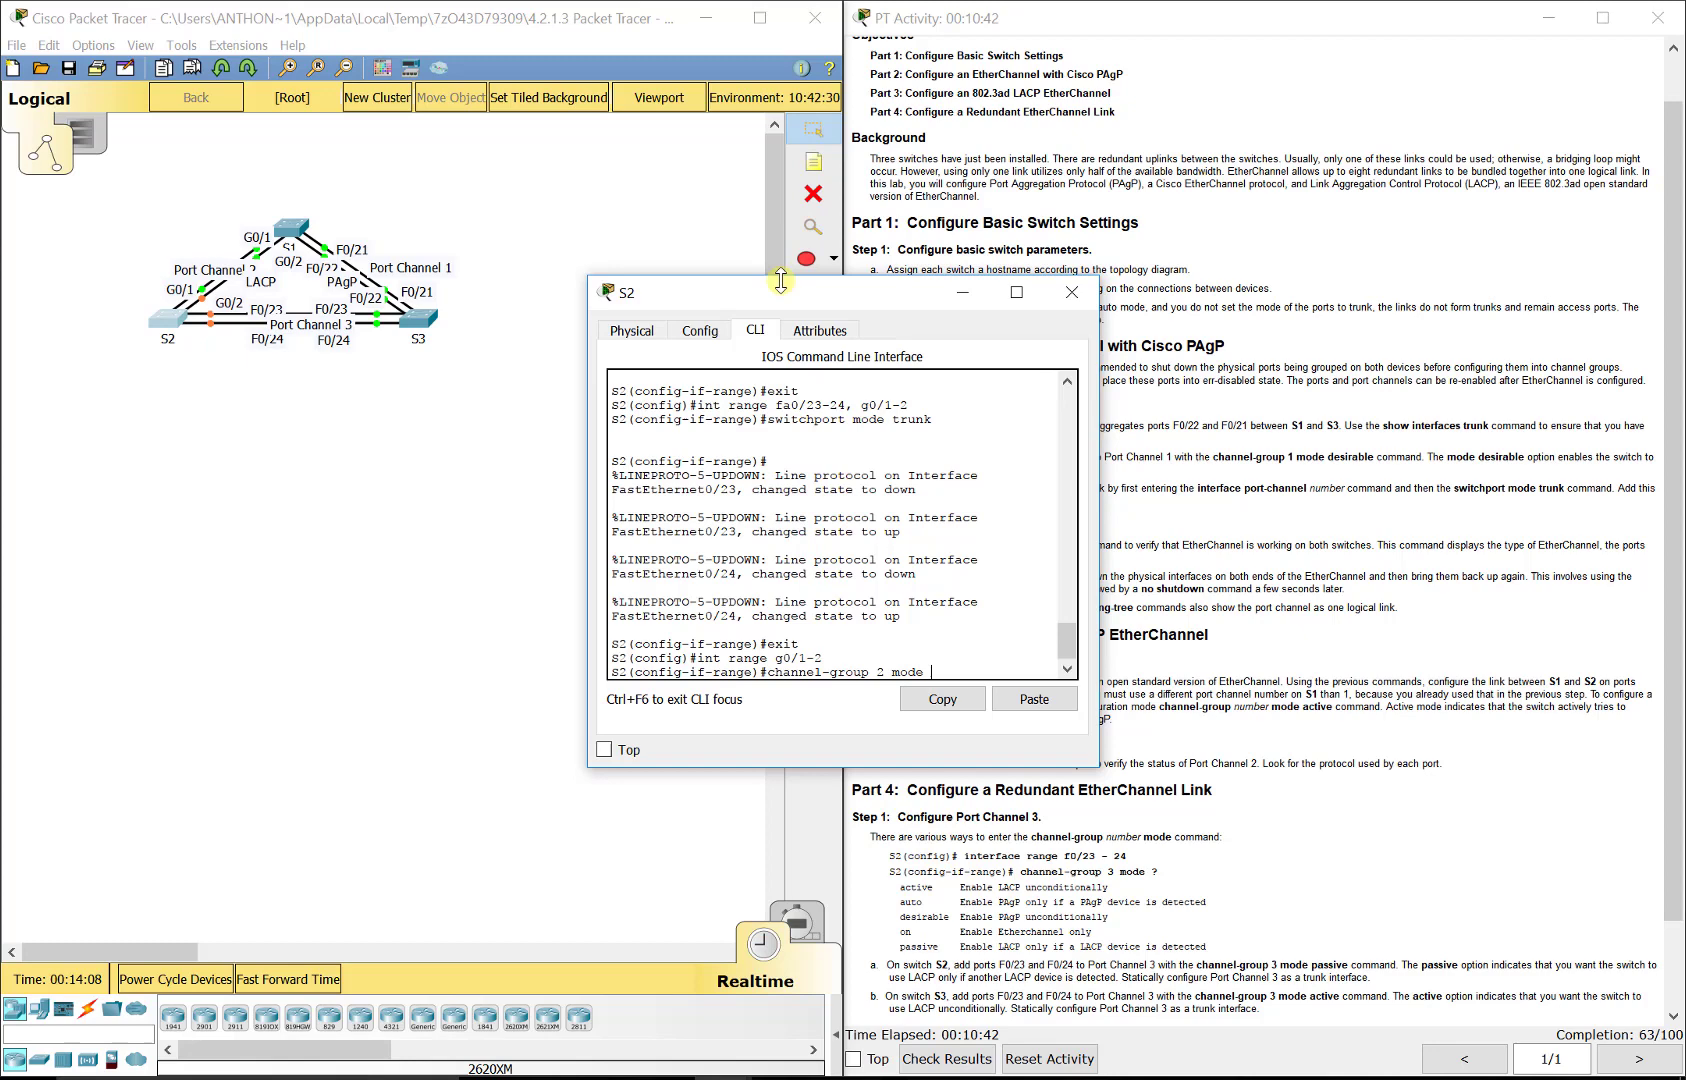
left_click_drag(777, 300, 492, 267)
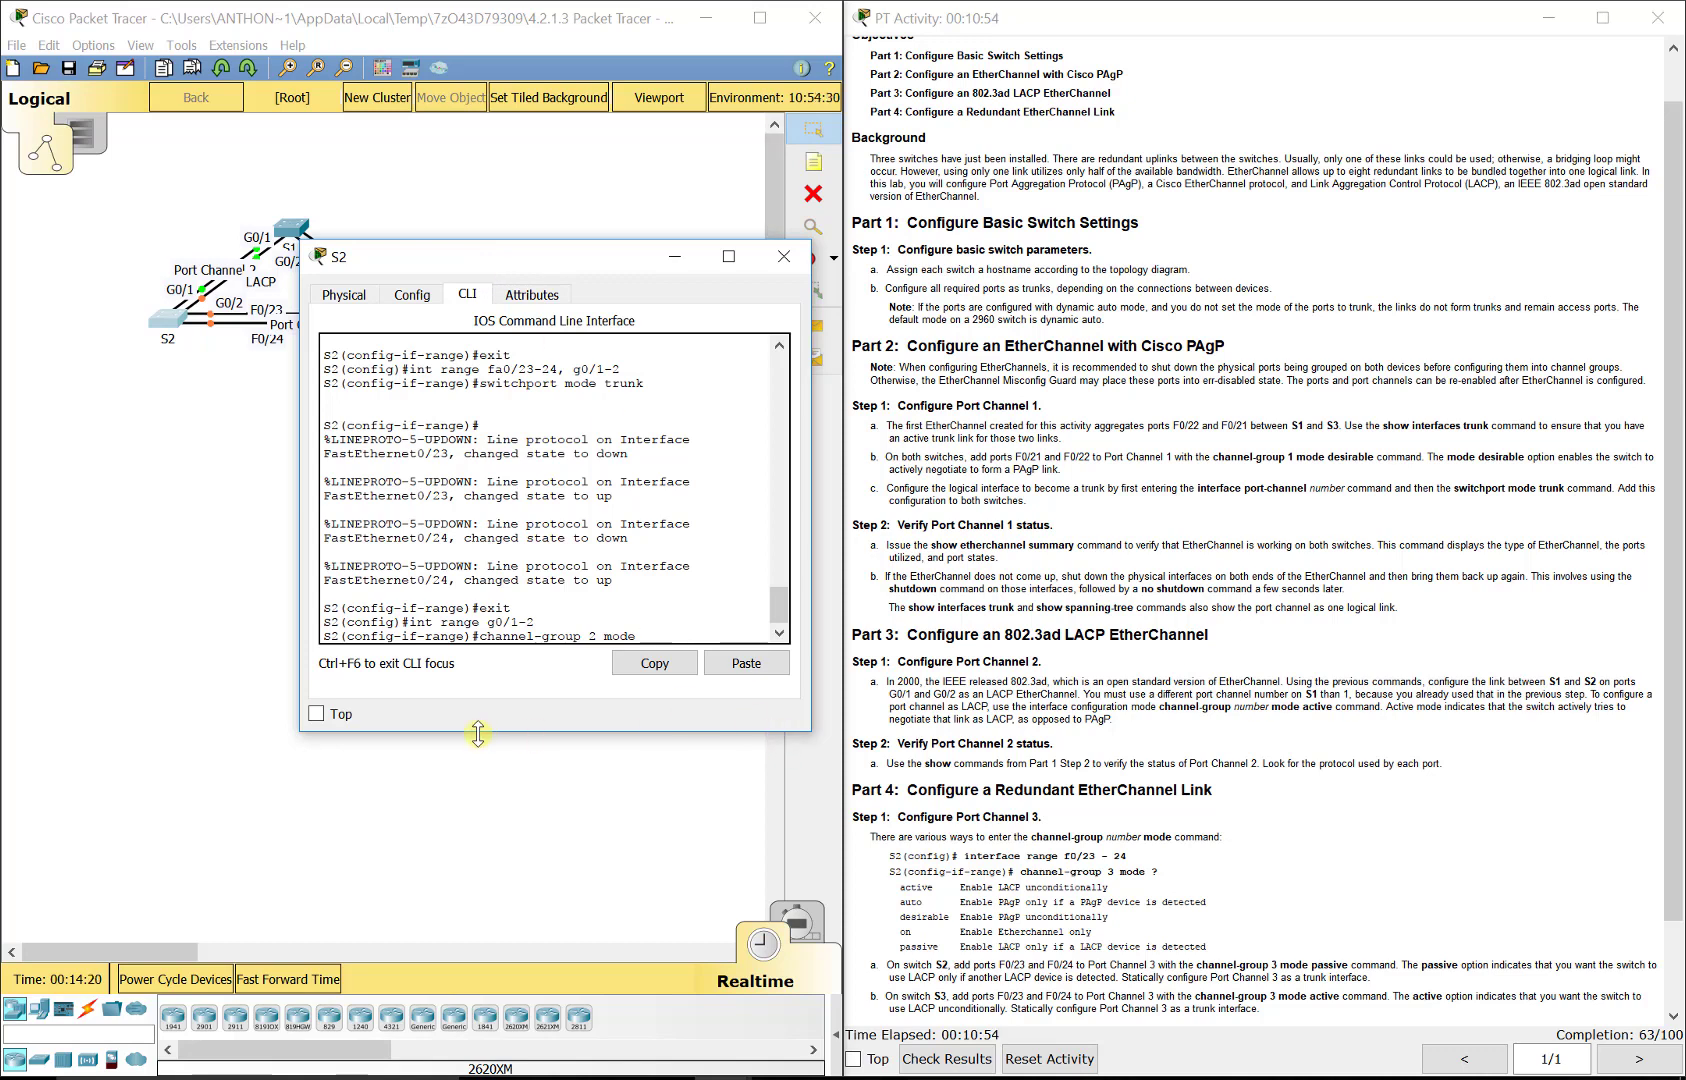
type("active")
key("Return")
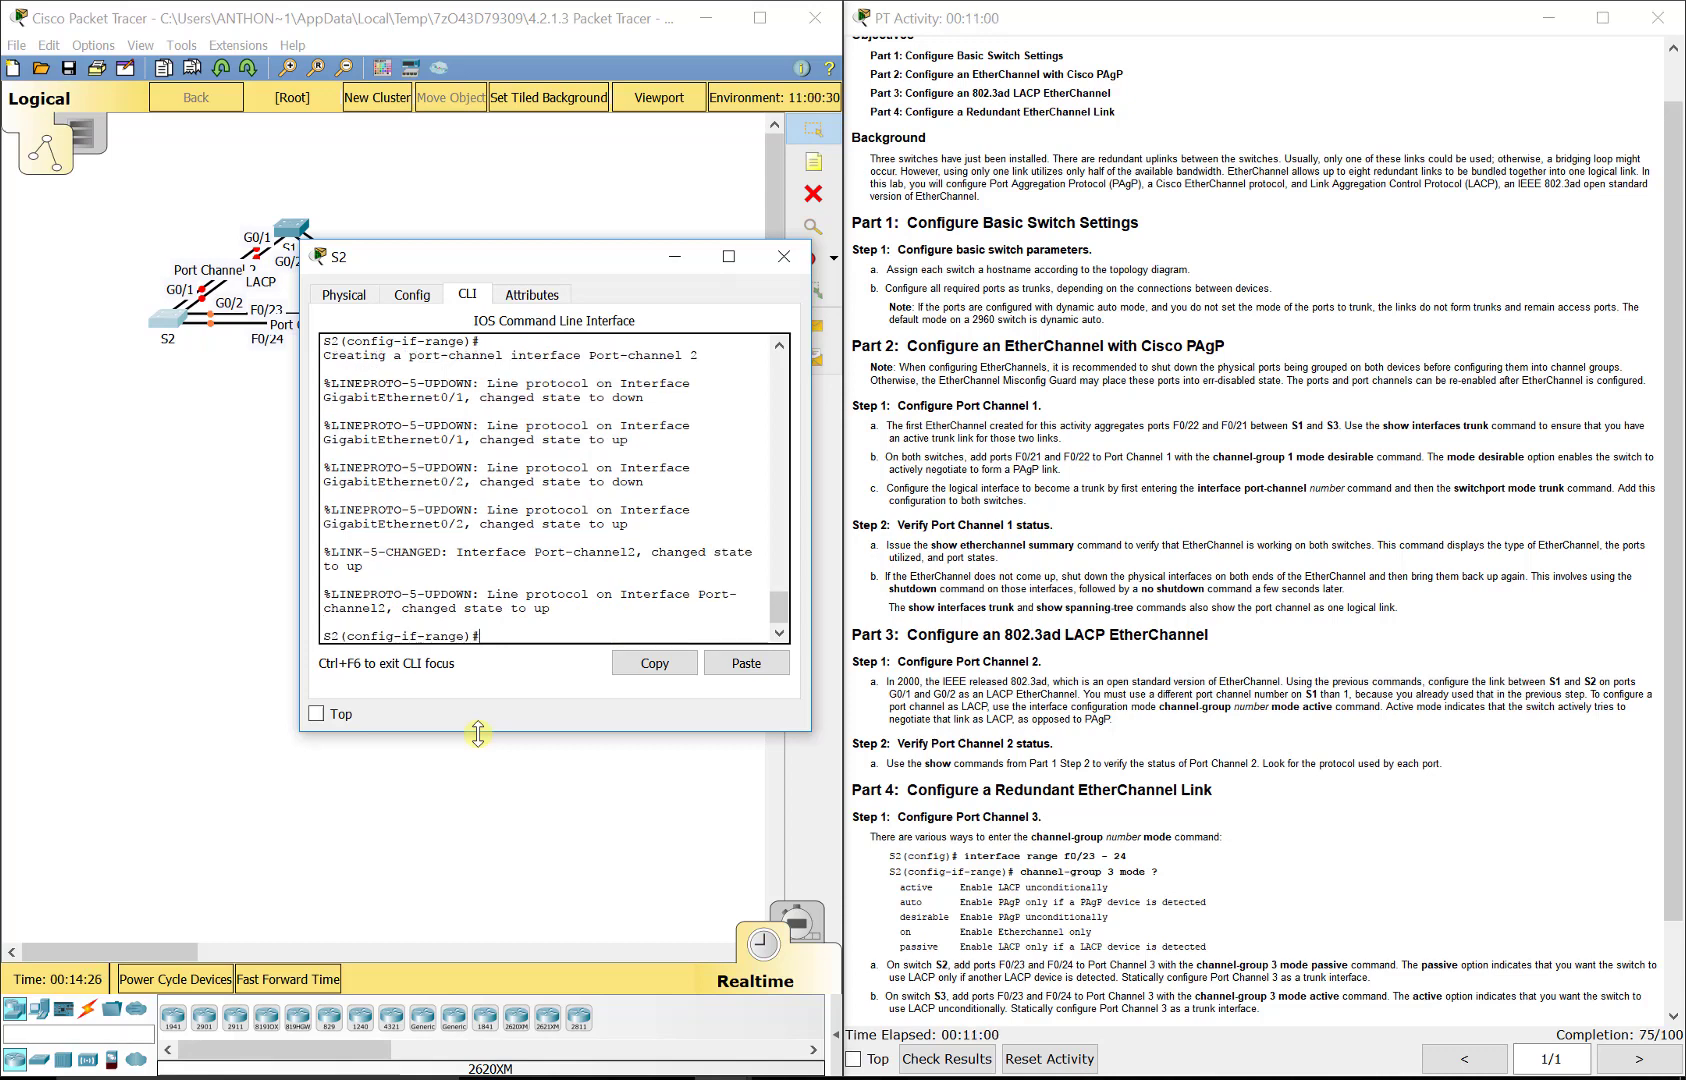
- Enter S2's Port-channel 2 interface, then exit to global configuration
type("int port-channel 2")
key("Return")
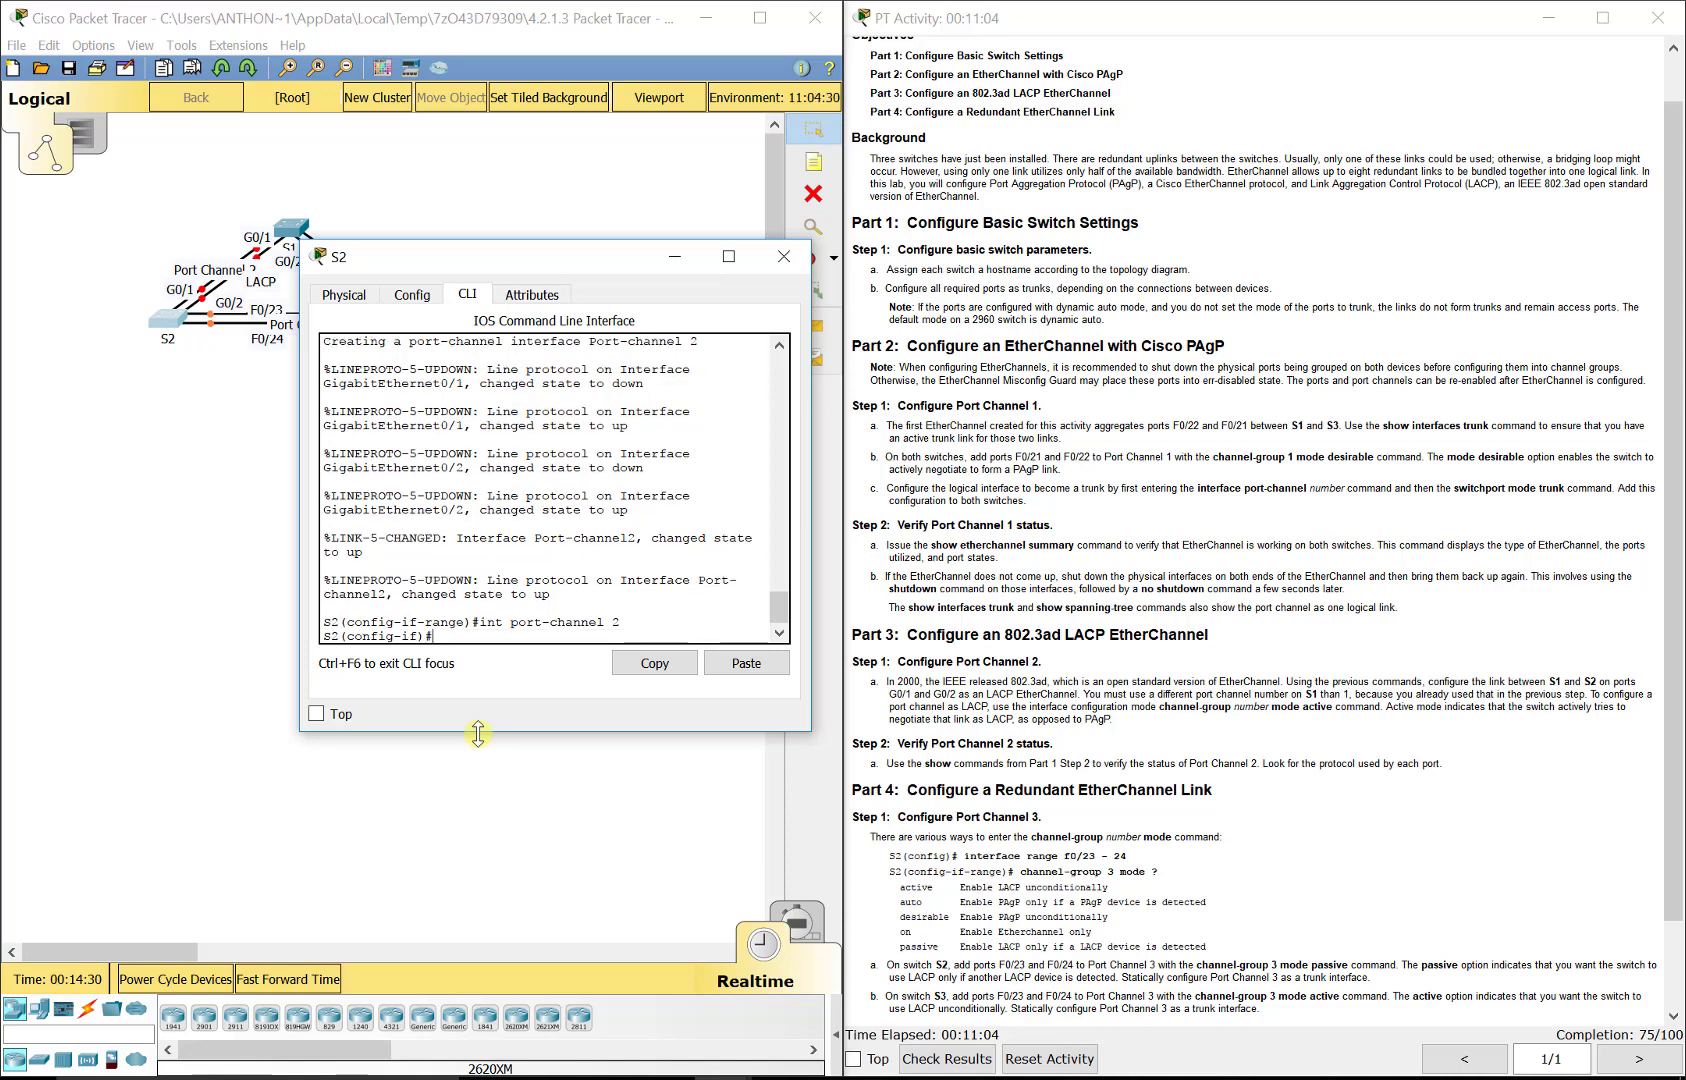
type("exit")
key("Return")
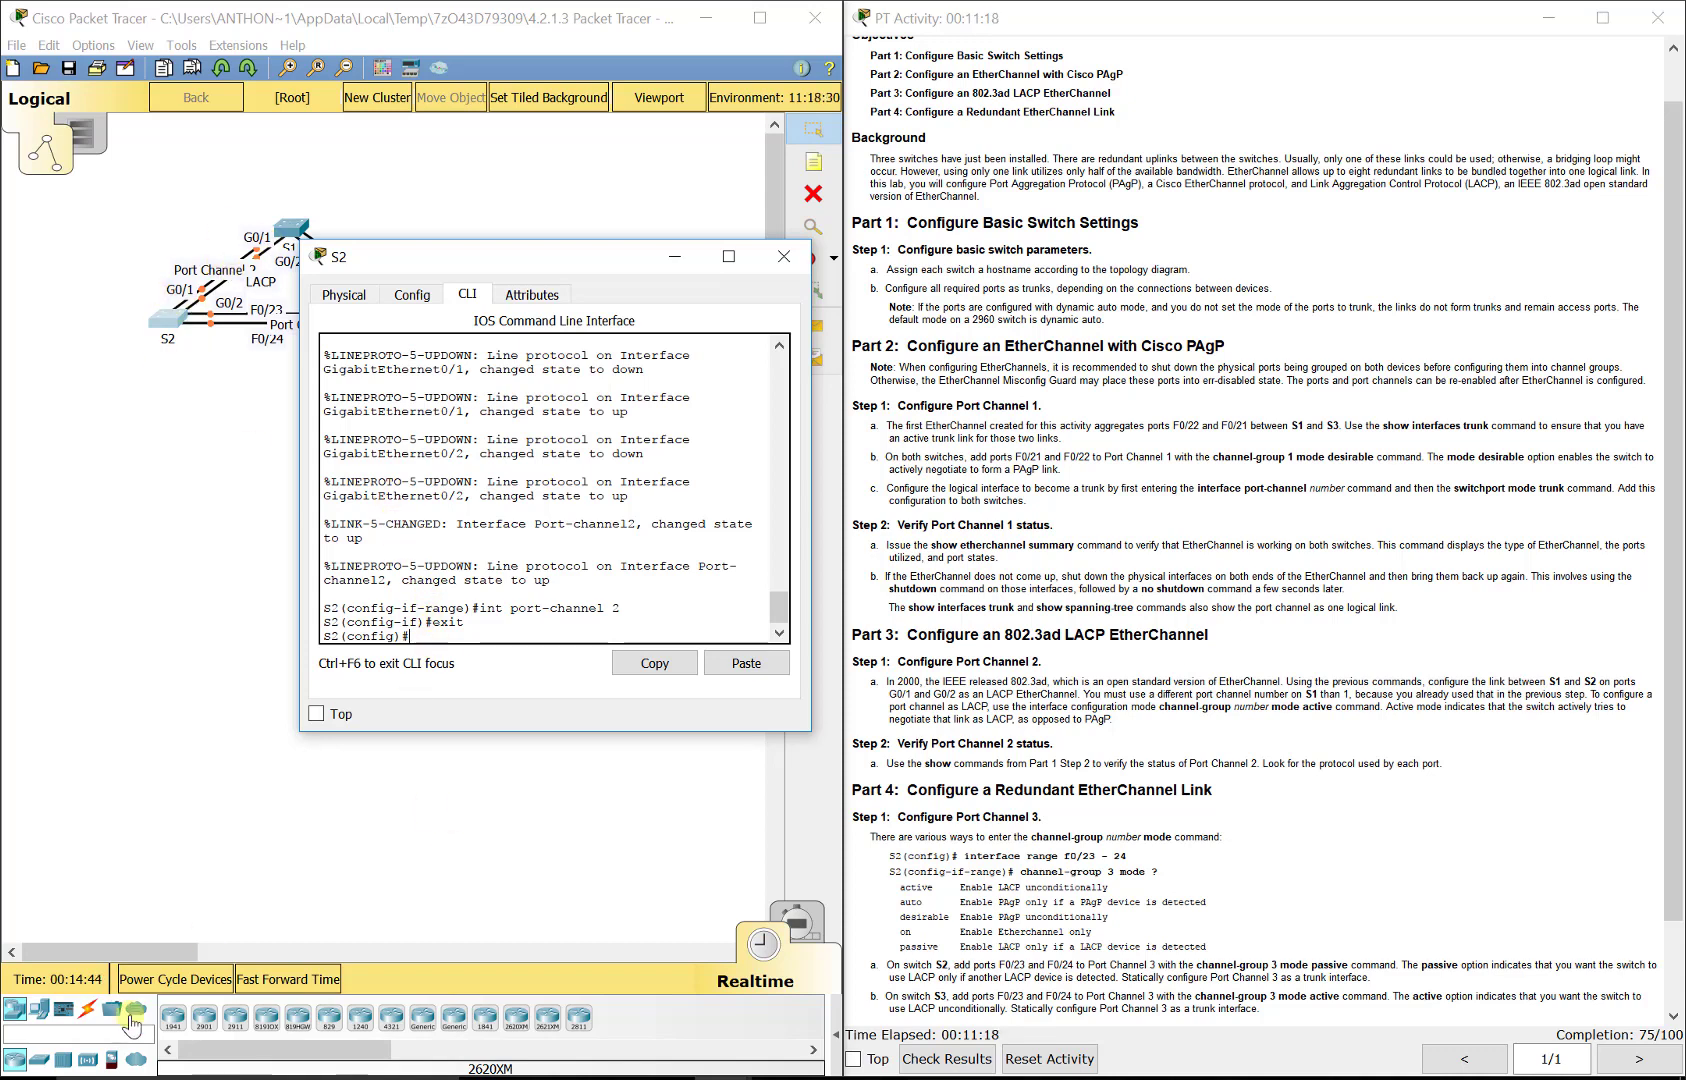
- Fast-forward time, then run 'do show etherchannel summary' on S1 to confirm Po2 uses LACP
left_click(293, 988)
left_click(293, 988)
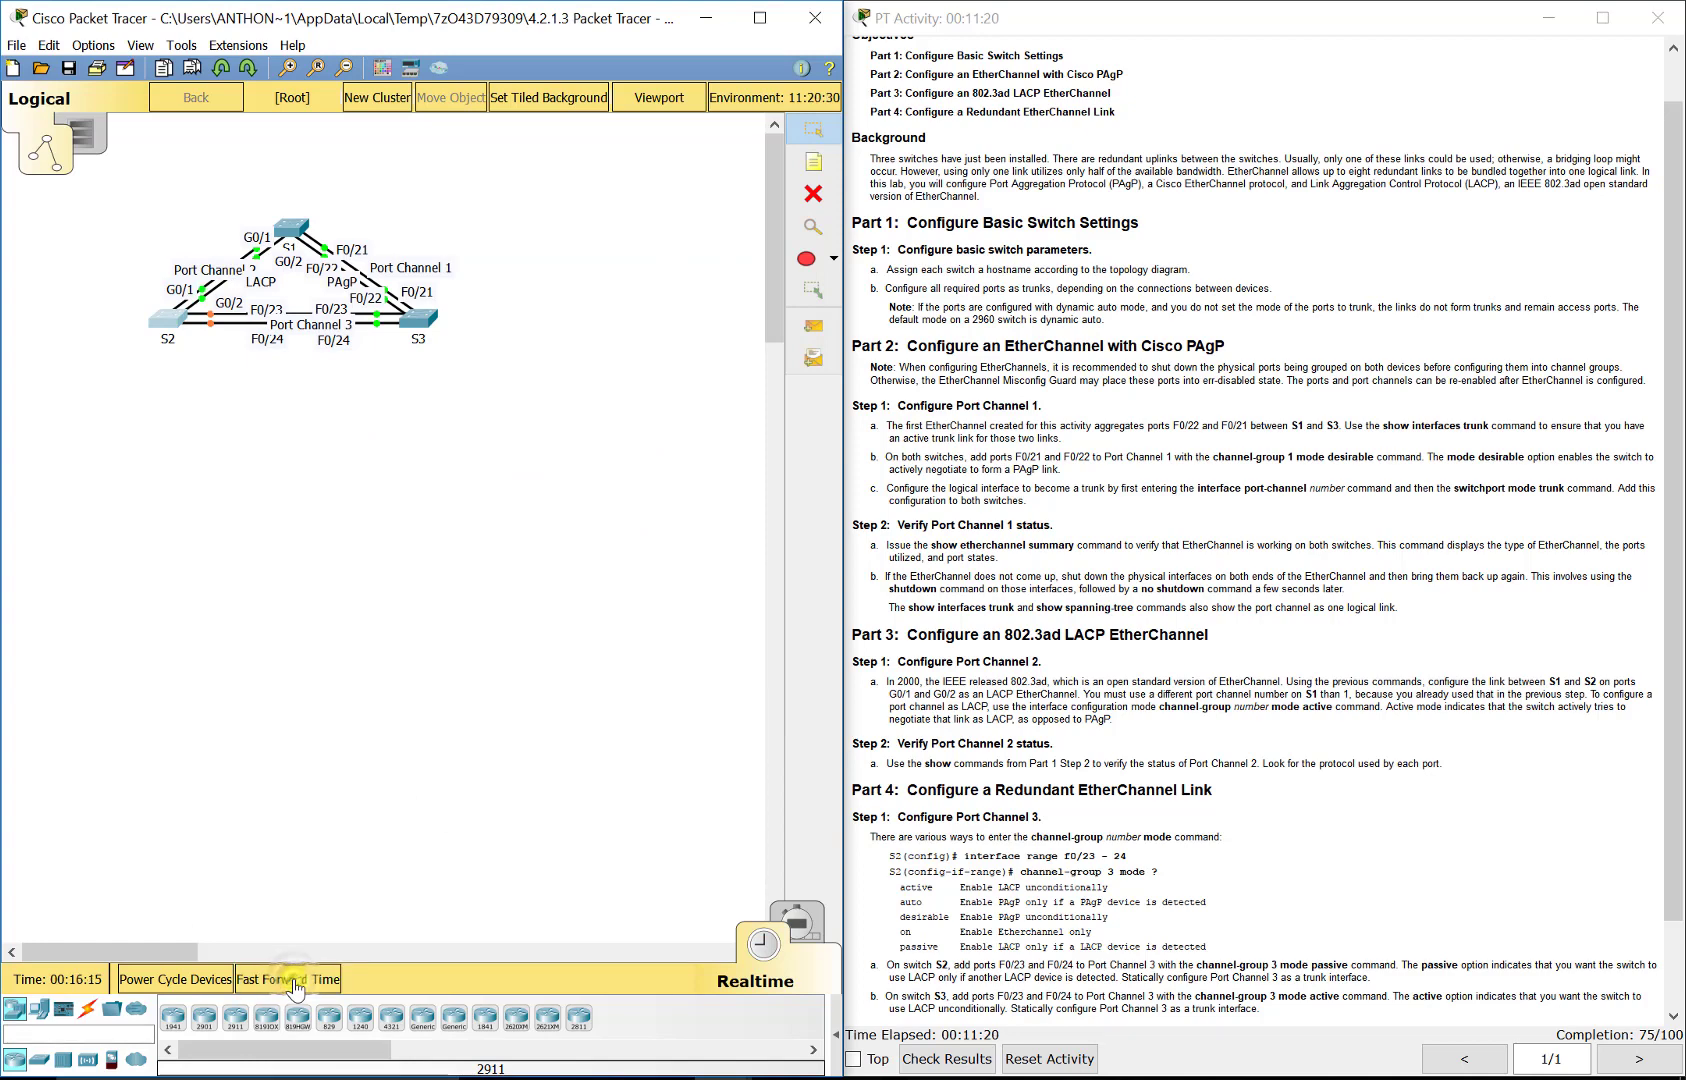
left_click(291, 226)
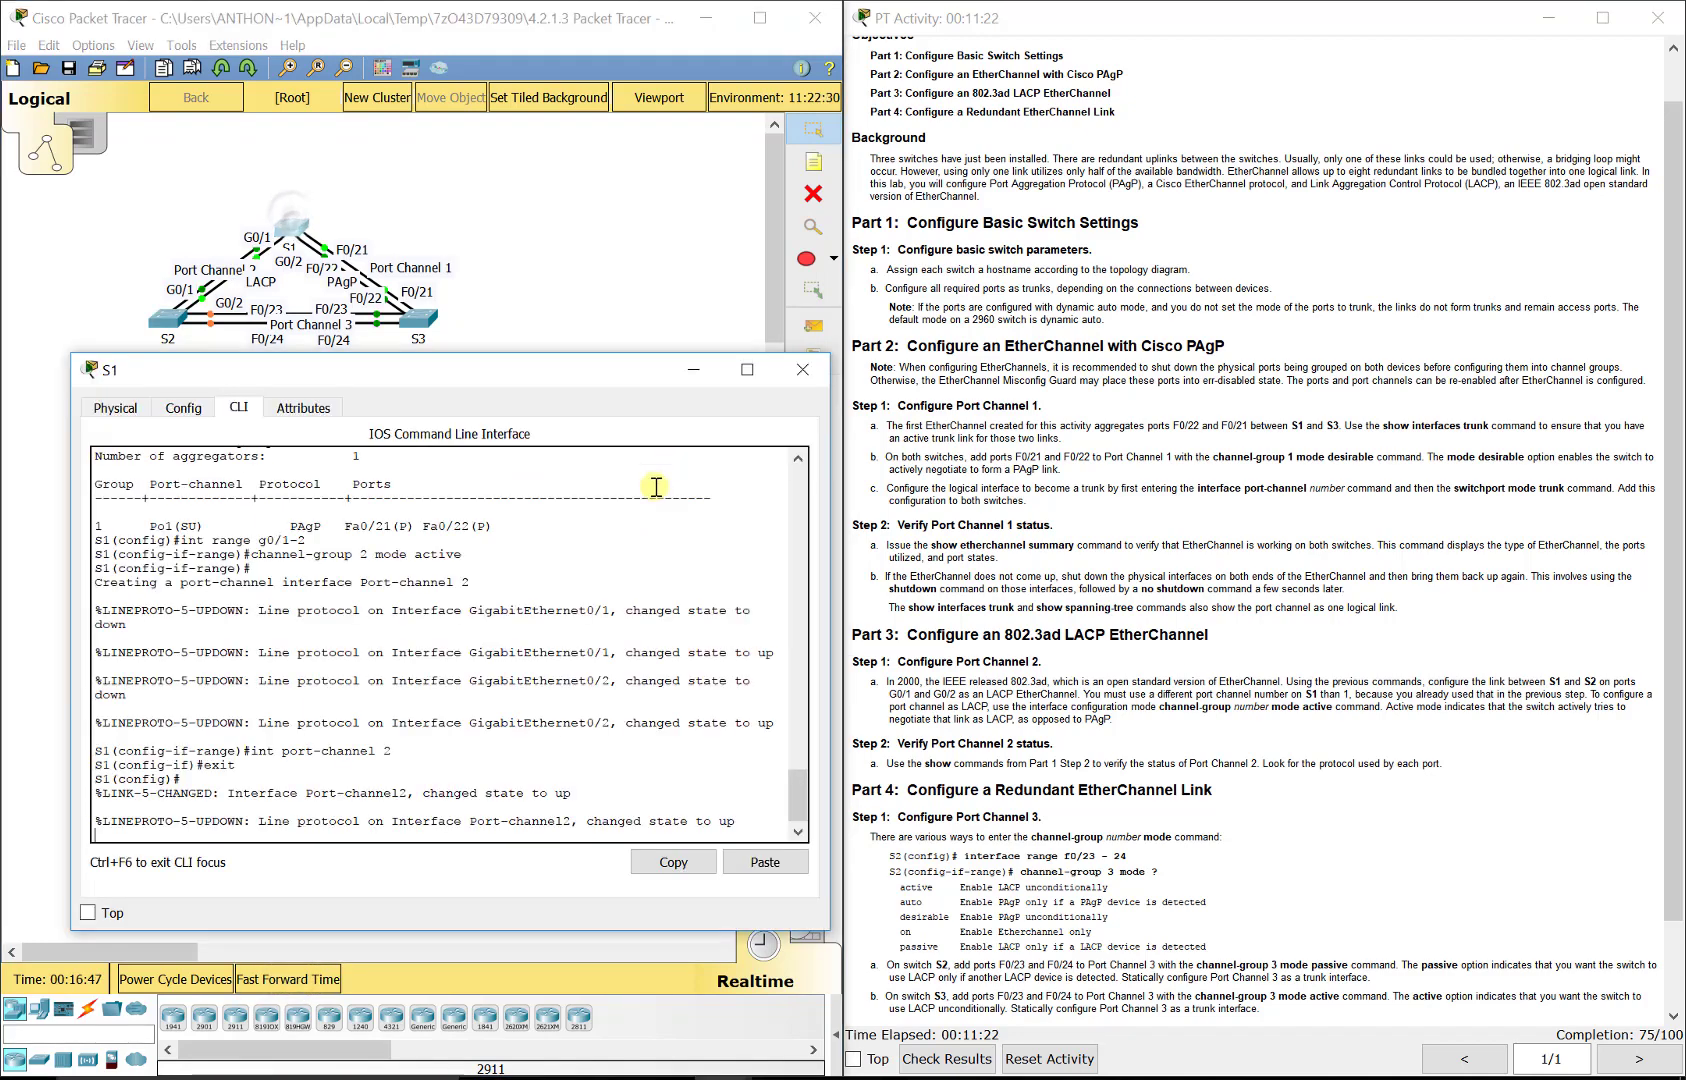
key("Return")
type("channel-group 2 mode active")
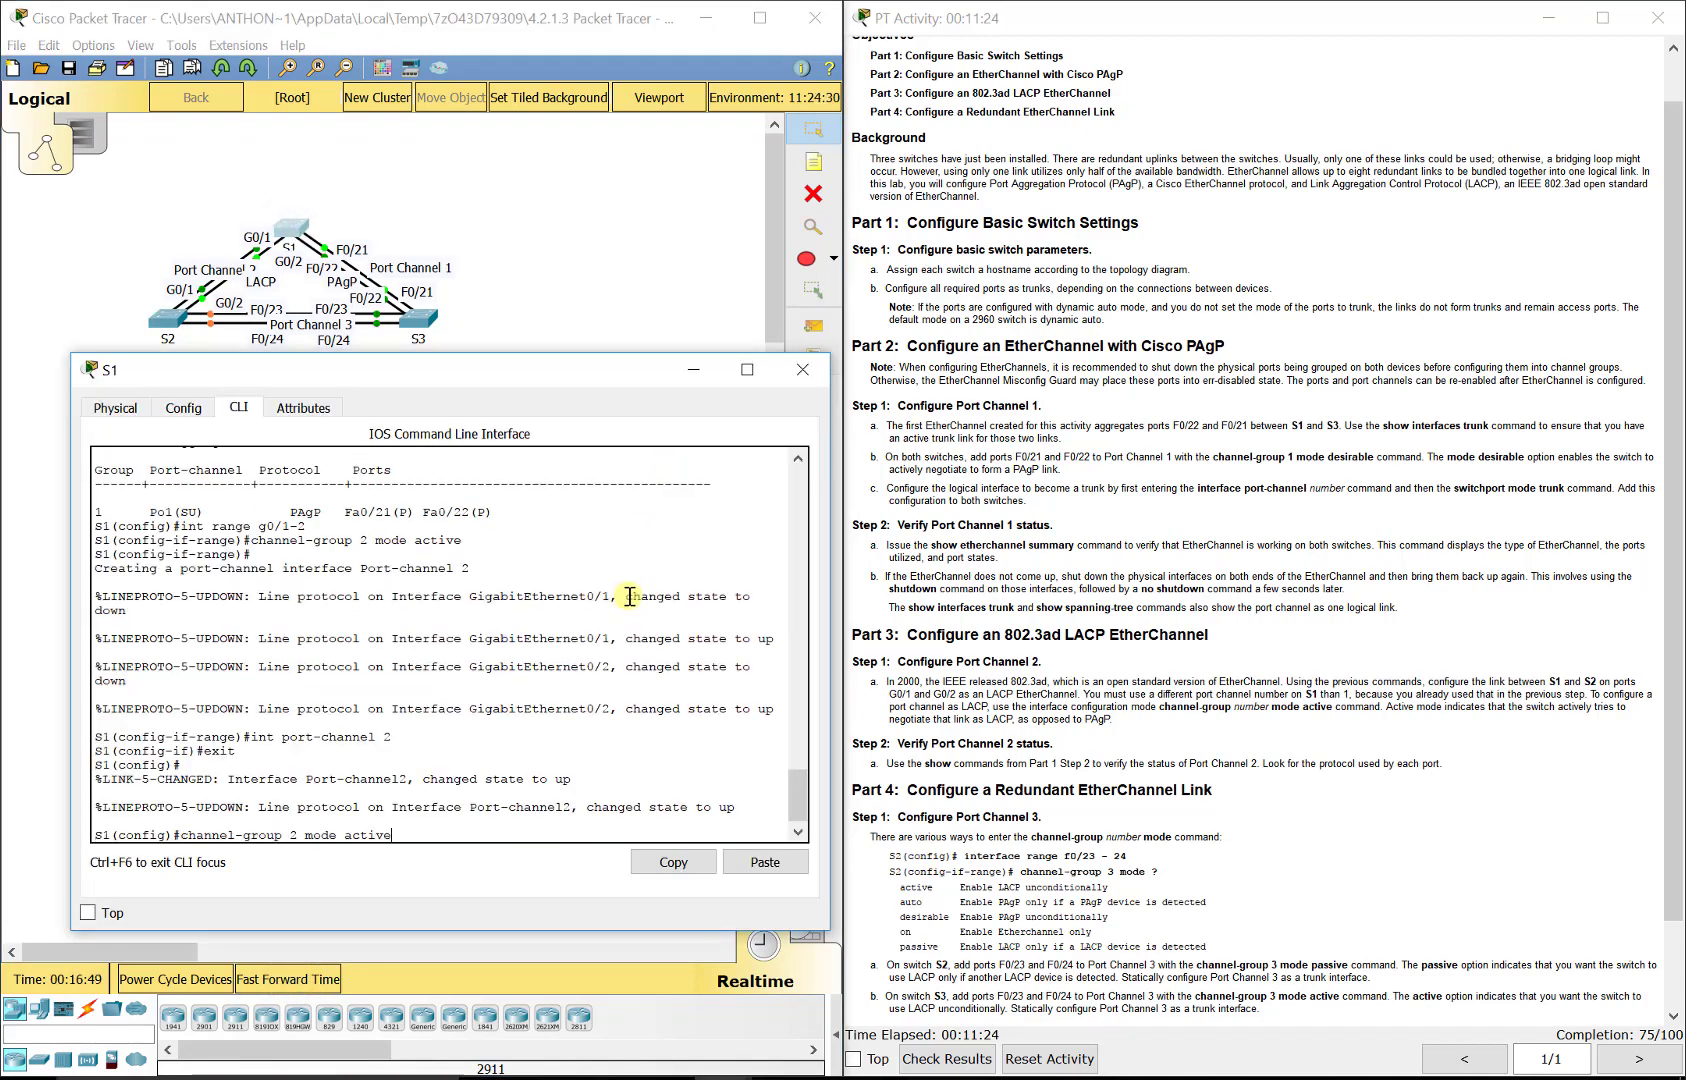
key("BackSpace")
key("BackSpace")
key("BackSpace")
key("BackSpace")
key("BackSpace")
key("BackSpace")
key("BackSpace")
key("BackSpace")
key("BackSpace")
key("BackSpace")
key("BackSpace")
key("BackSpace")
key("BackSpace")
key("BackSpace")
key("BackSpace")
key("BackSpace")
key("BackSpace")
key("BackSpace")
key("BackSpace")
key("BackSpace")
type("do")
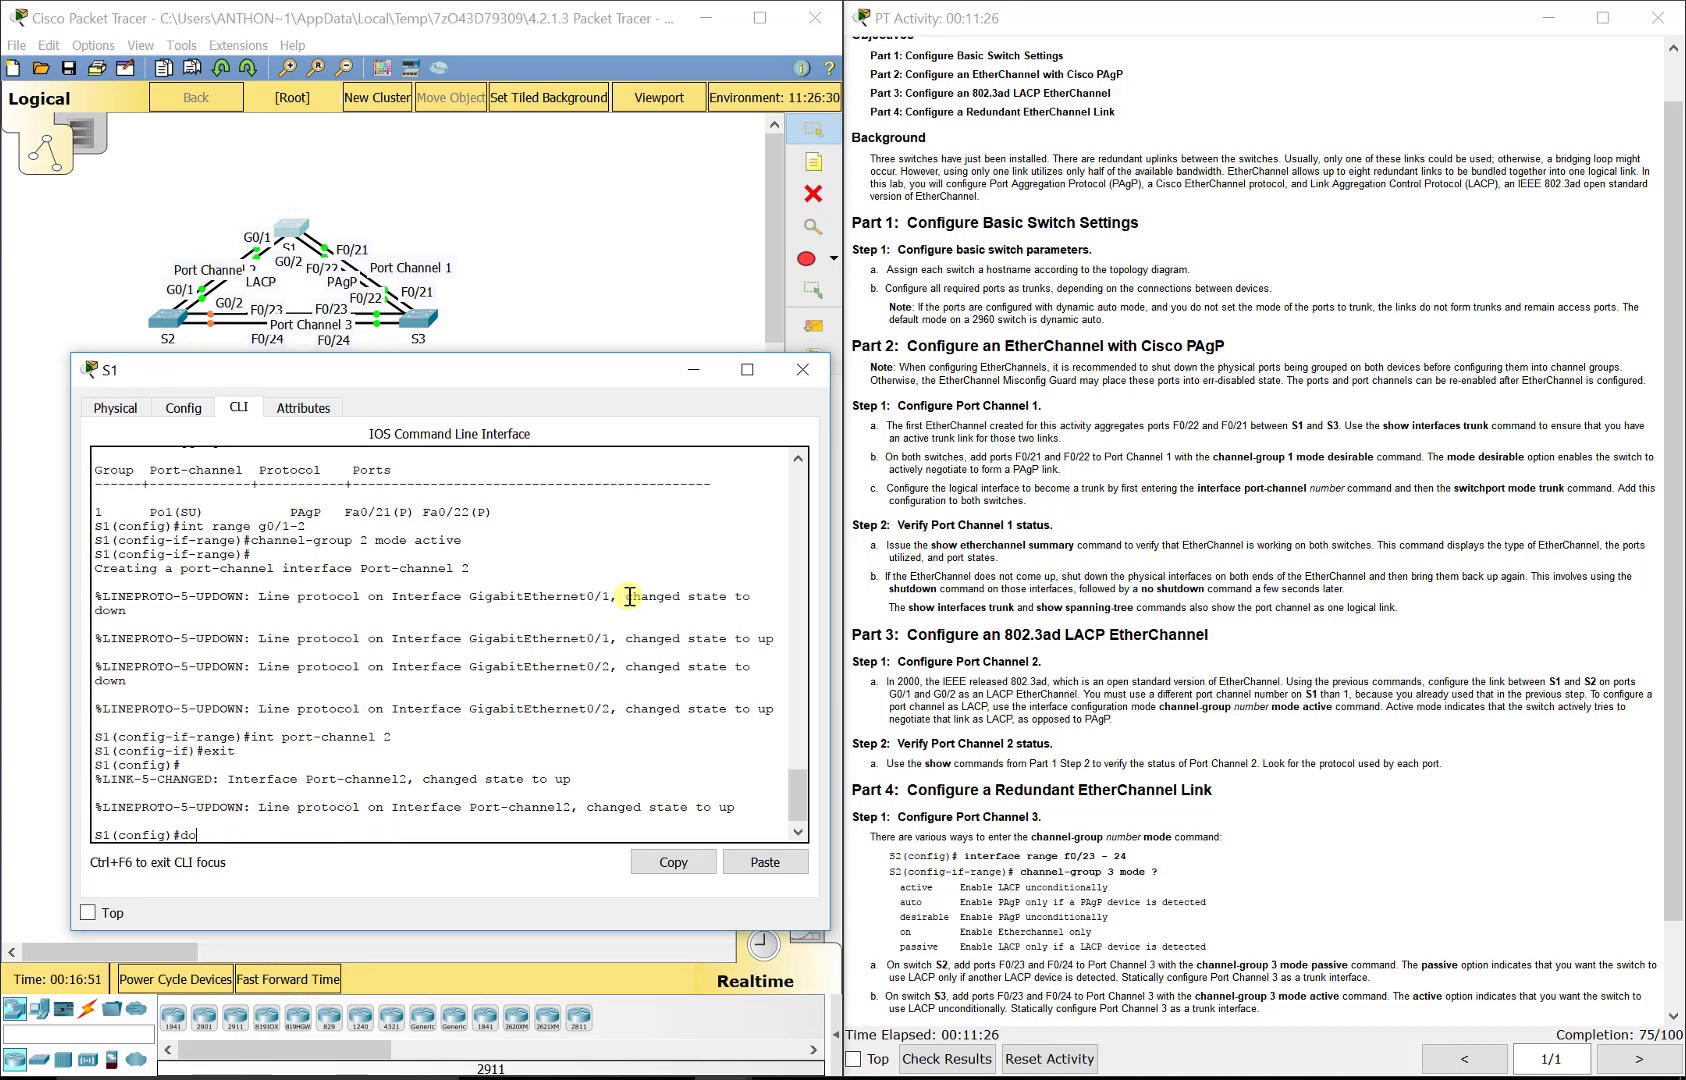
type(" show eth")
key("BackSpace")
type("therchannel summary")
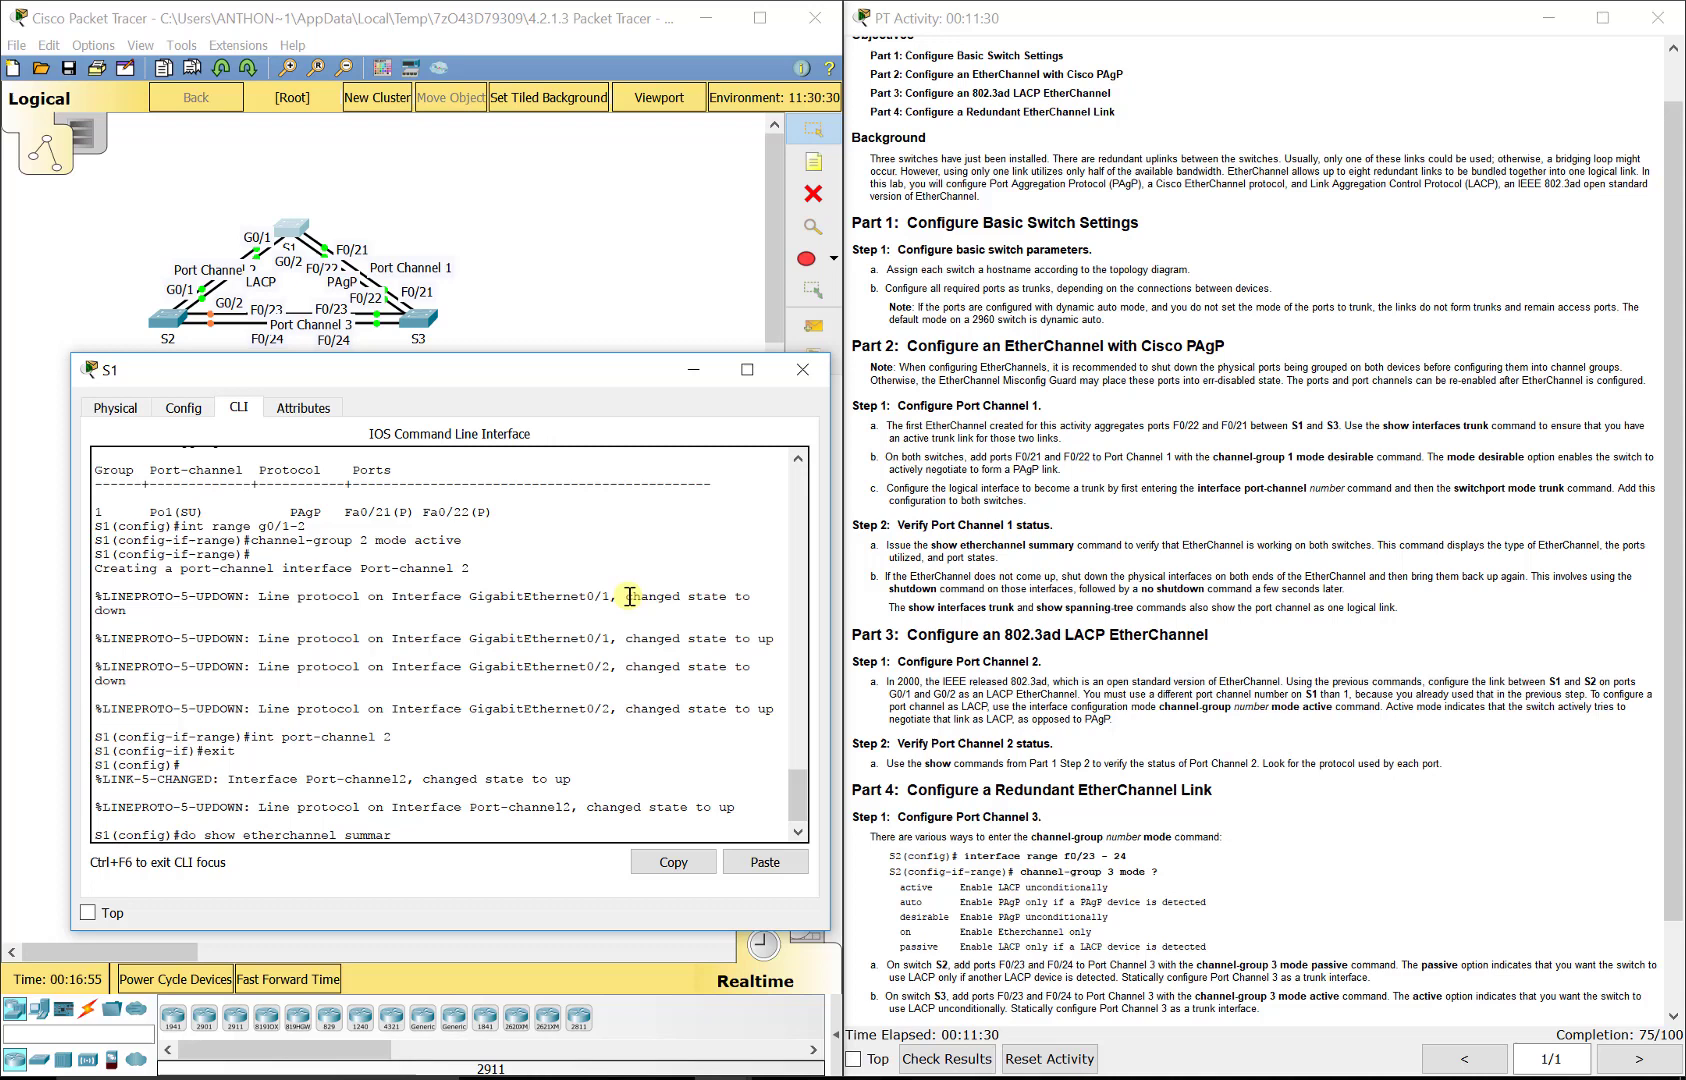
key("Return")
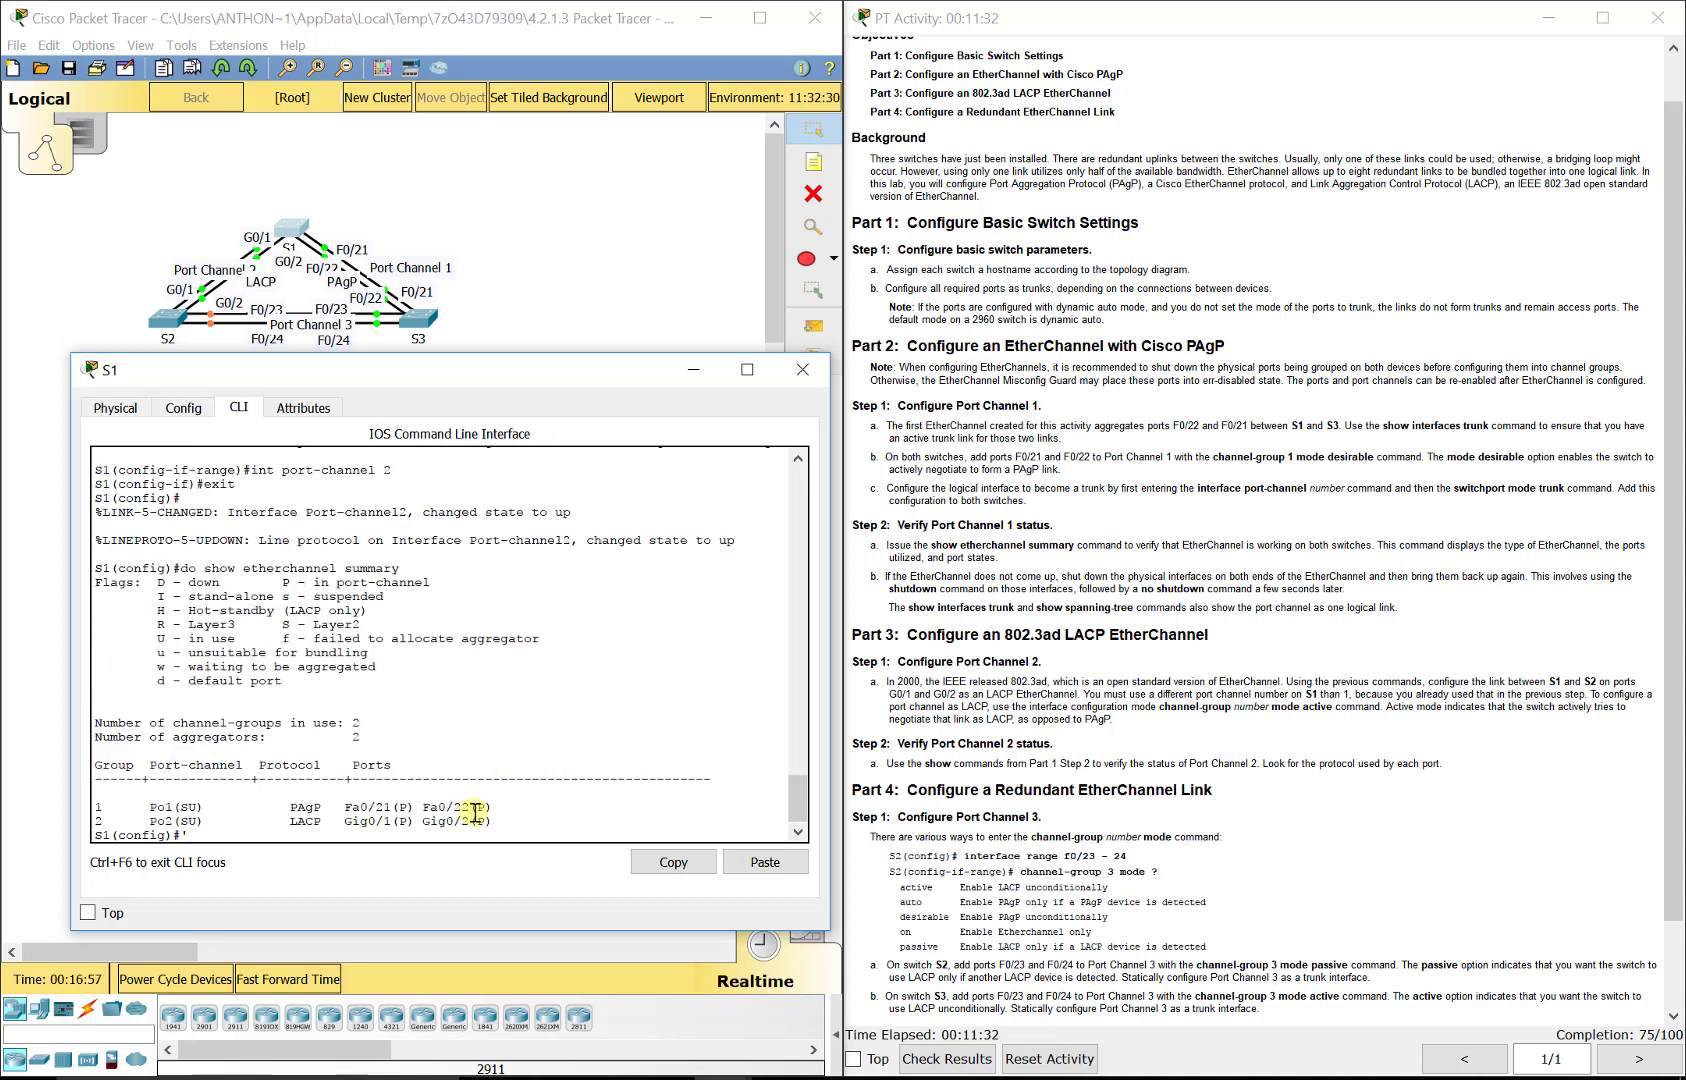
left_click_drag(500, 821, 90, 821)
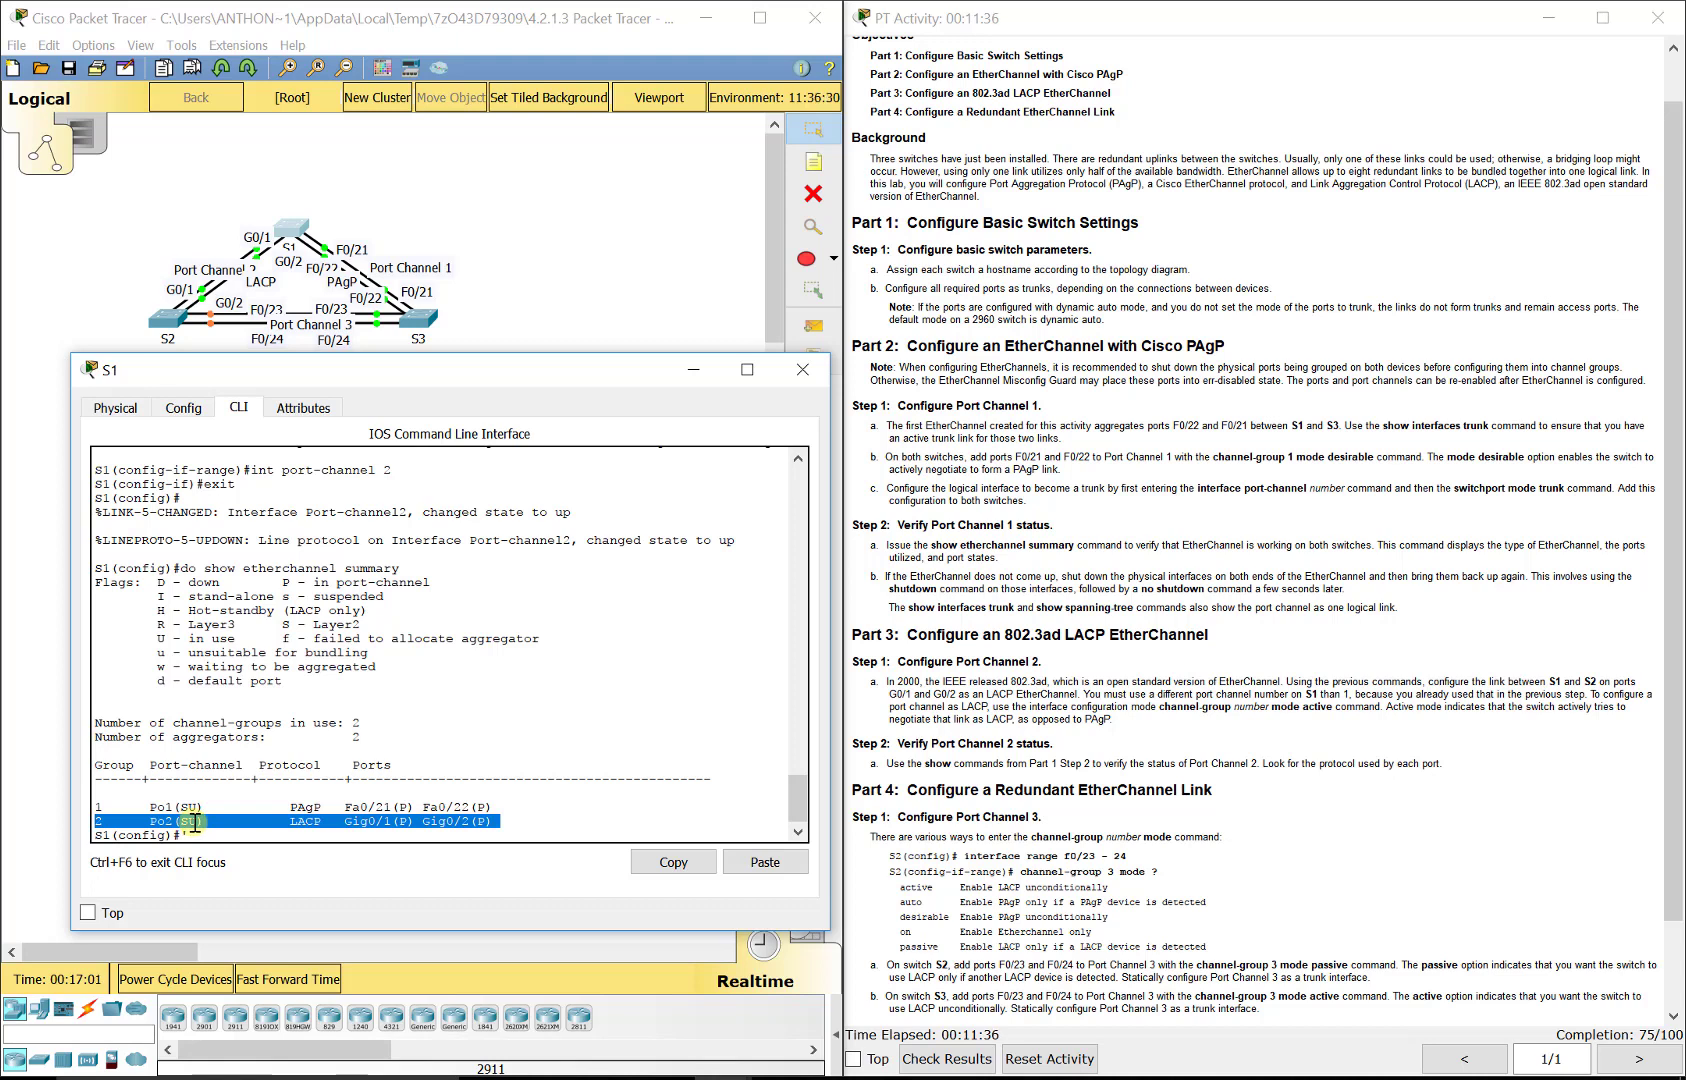
left_click_drag(332, 821, 291, 826)
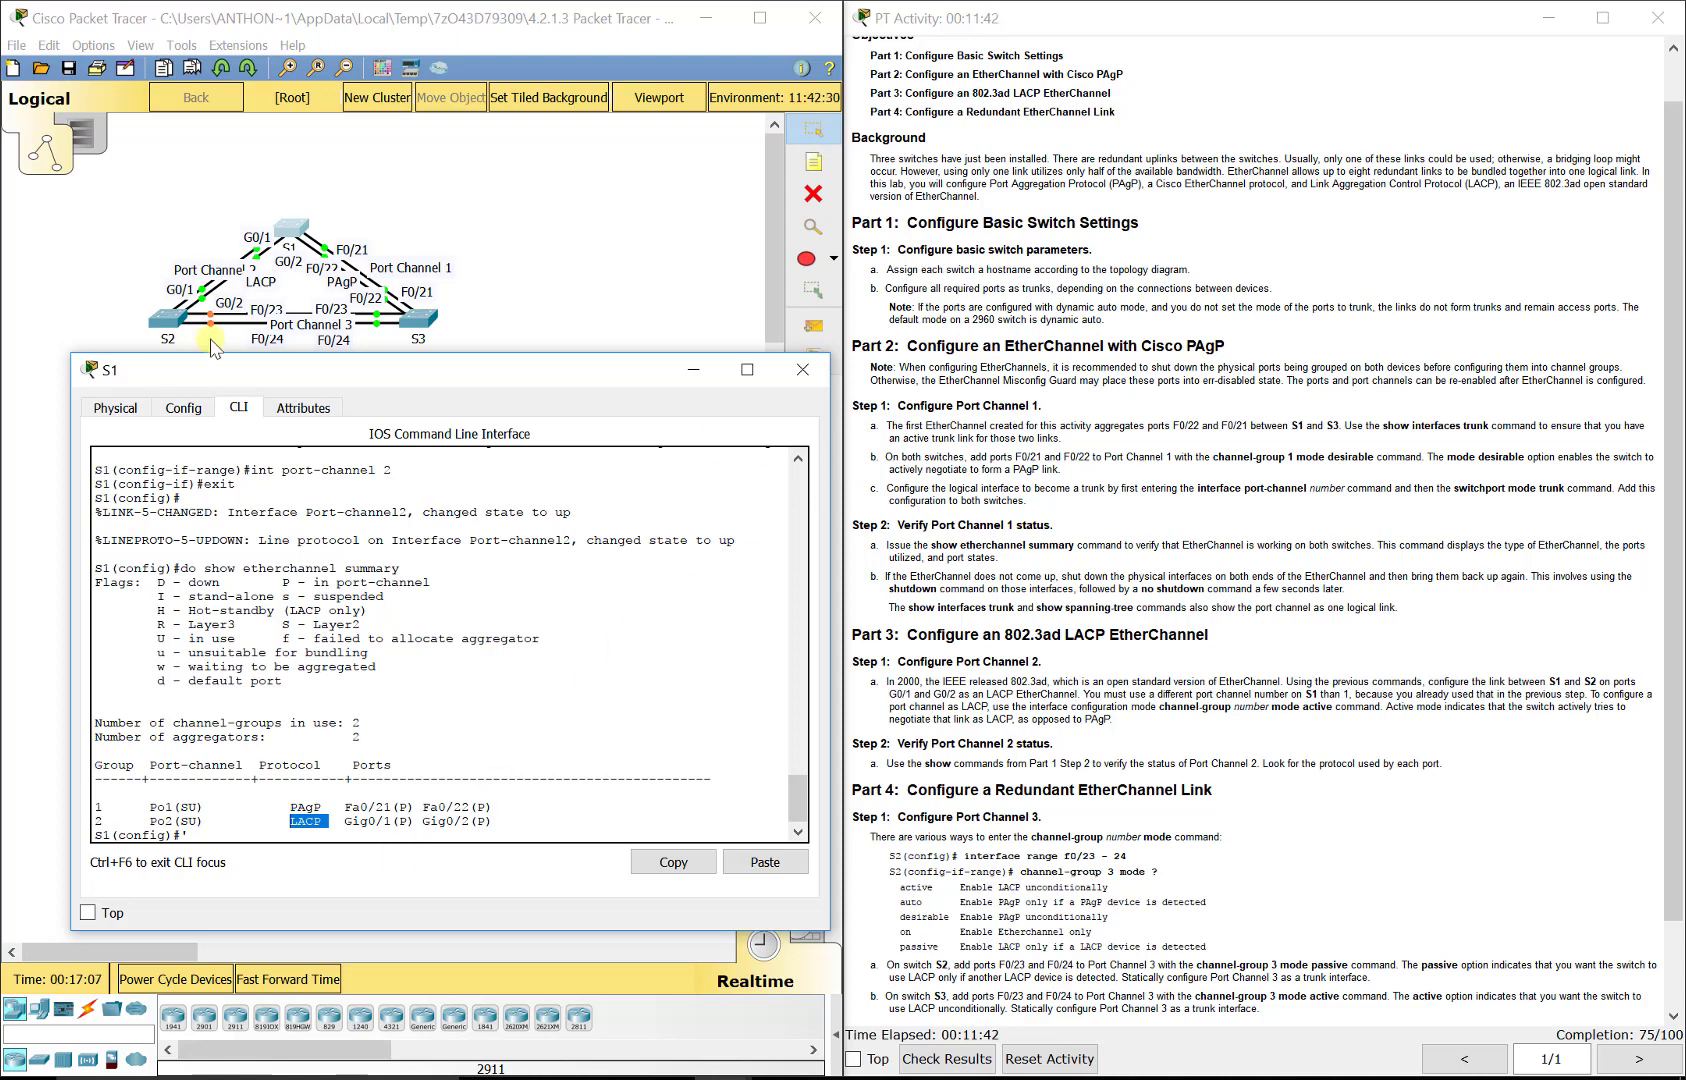
- Run 'do show etherchannel summary' on S2 to confirm Po2 is up with LACP
left_click(160, 322)
left_click(160, 322)
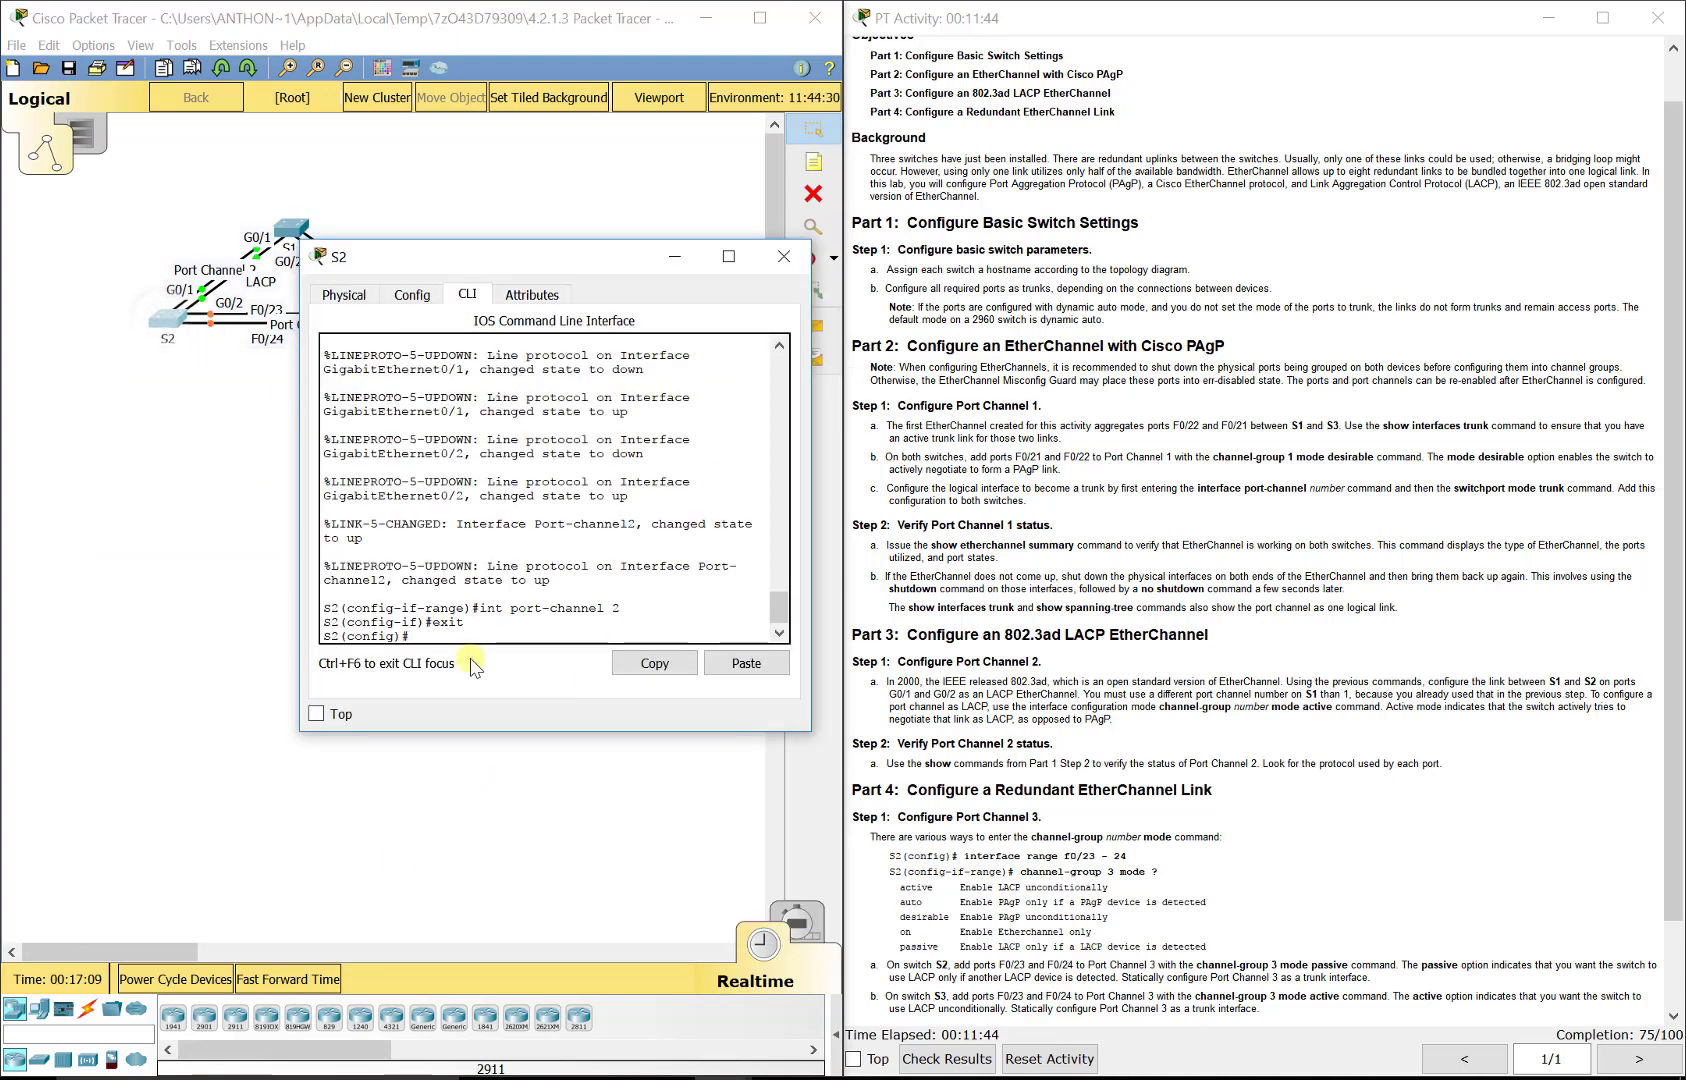
type("do show")
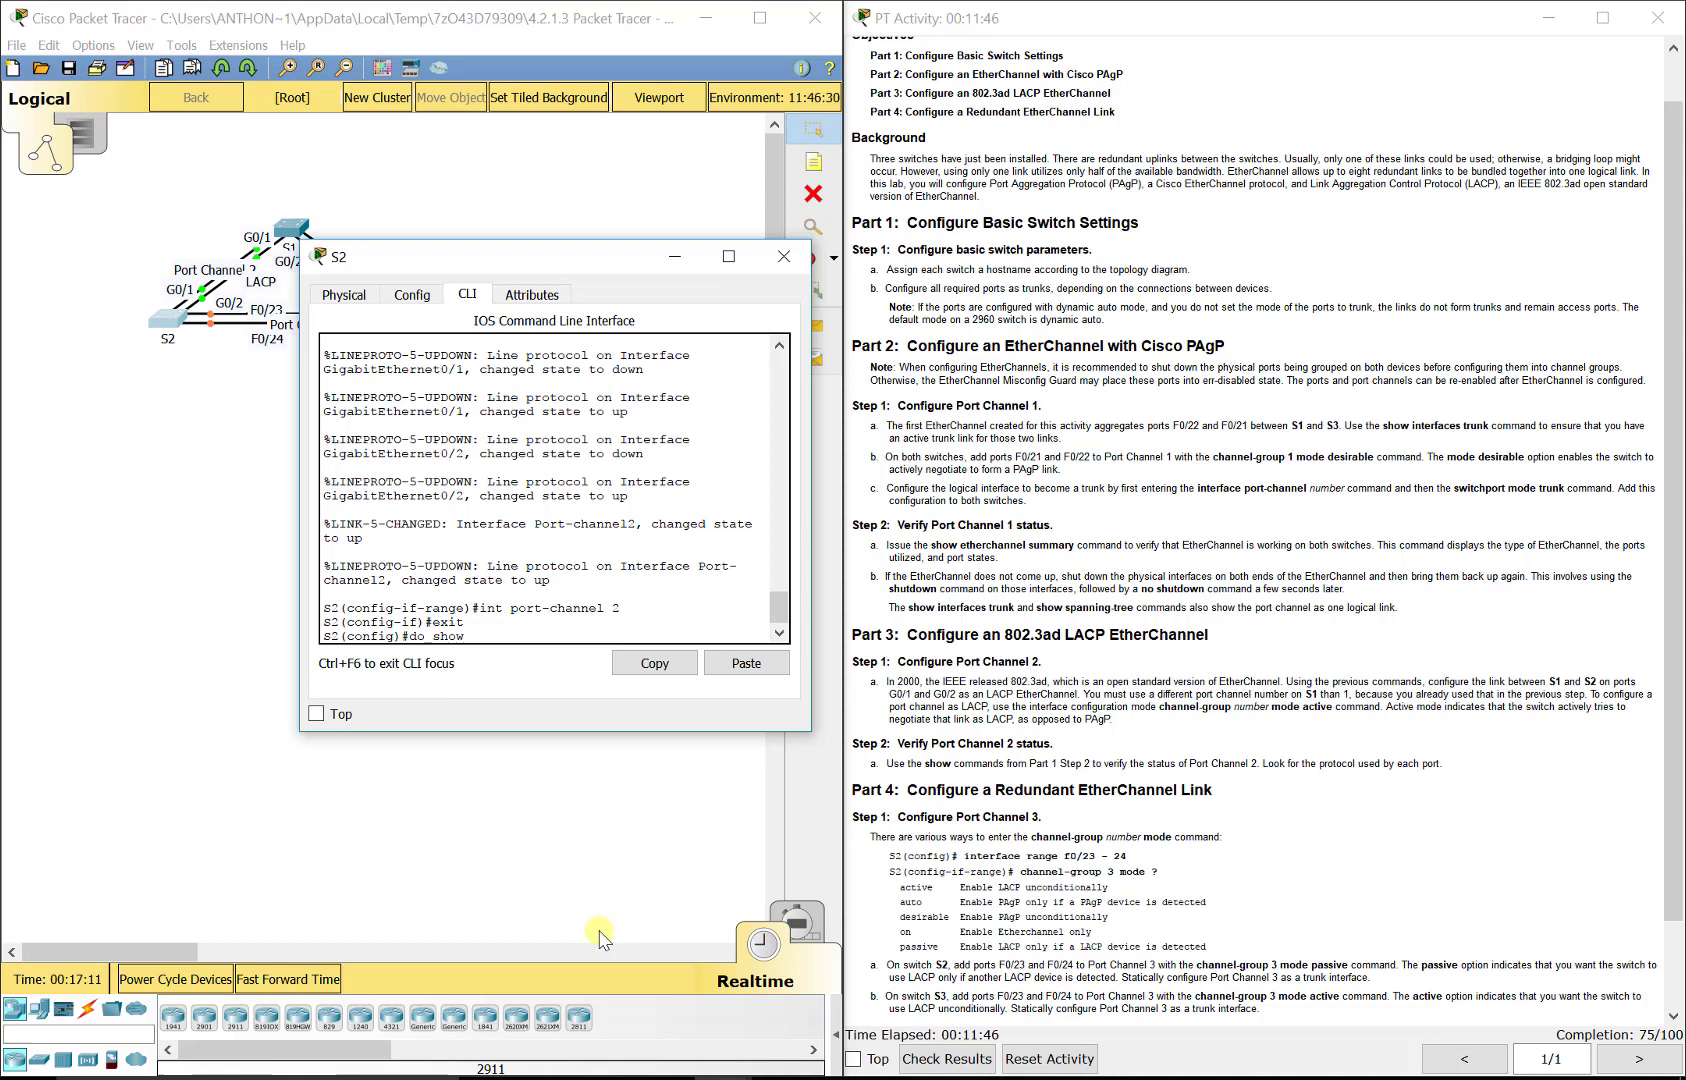
type(" etherchannel summary")
key("Return")
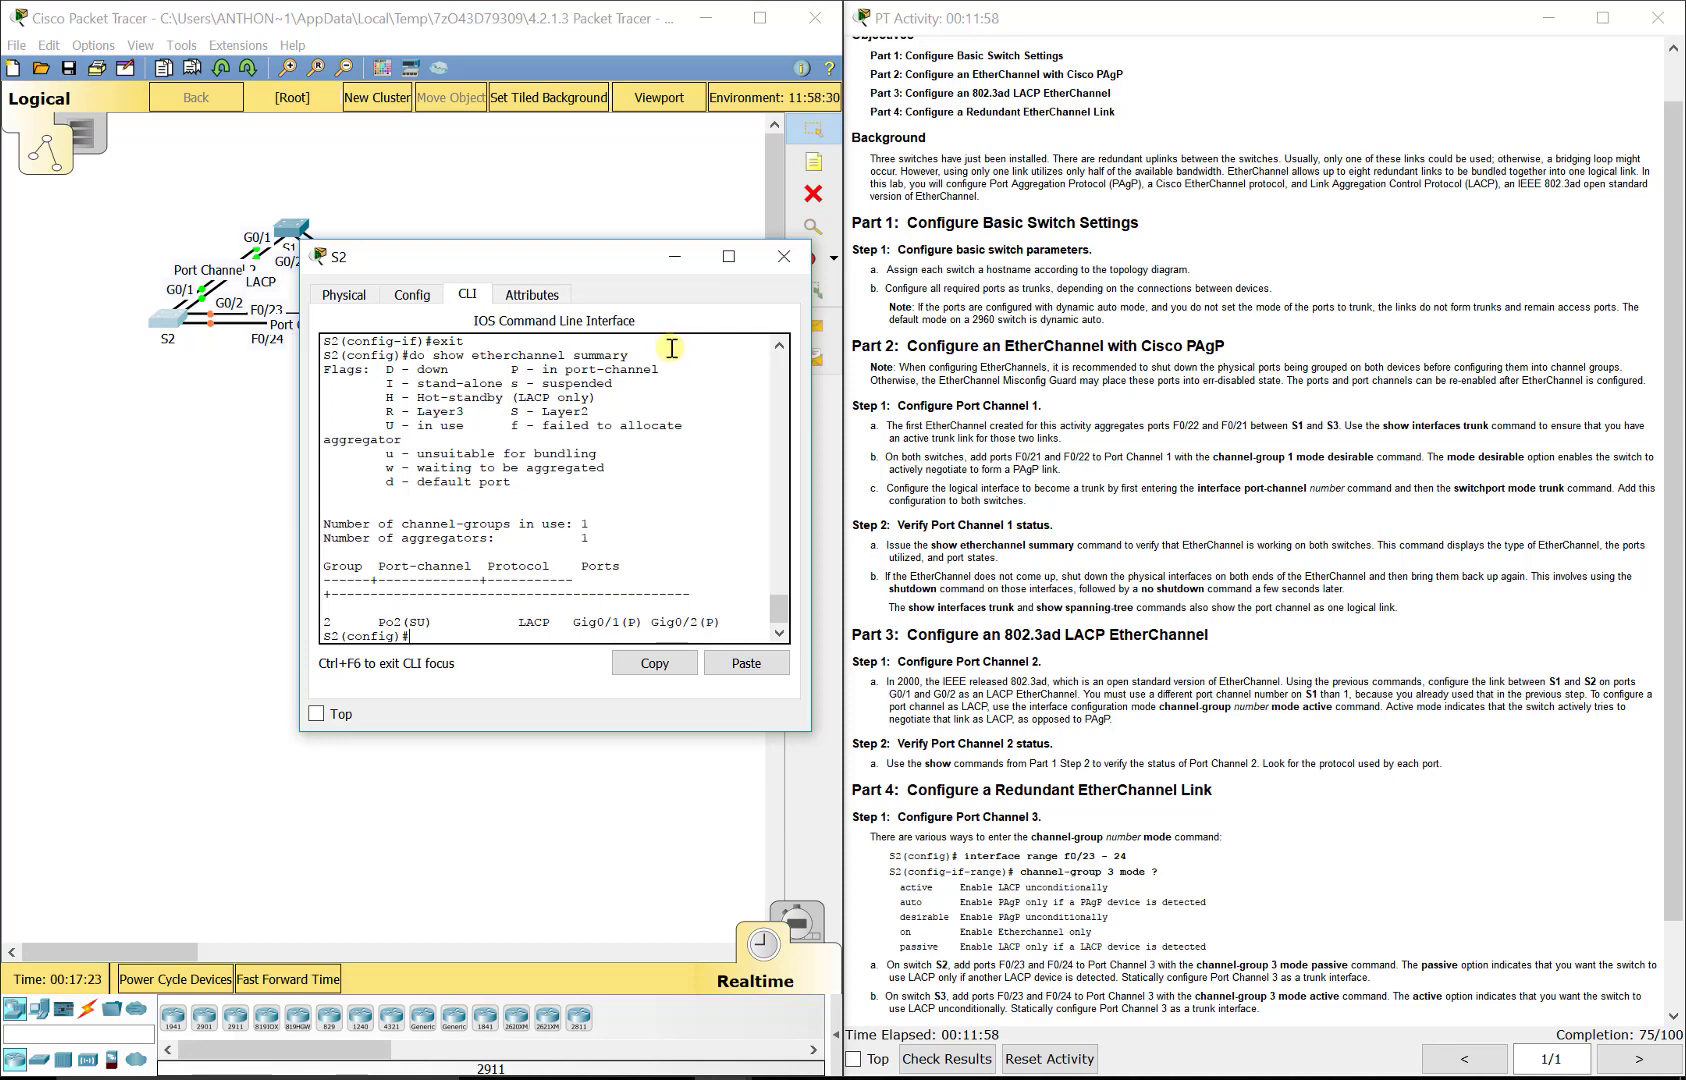
- Reopen S2's command line in a larger, repositioned window
left_click(683, 252)
left_click_drag(177, 380, 413, 325)
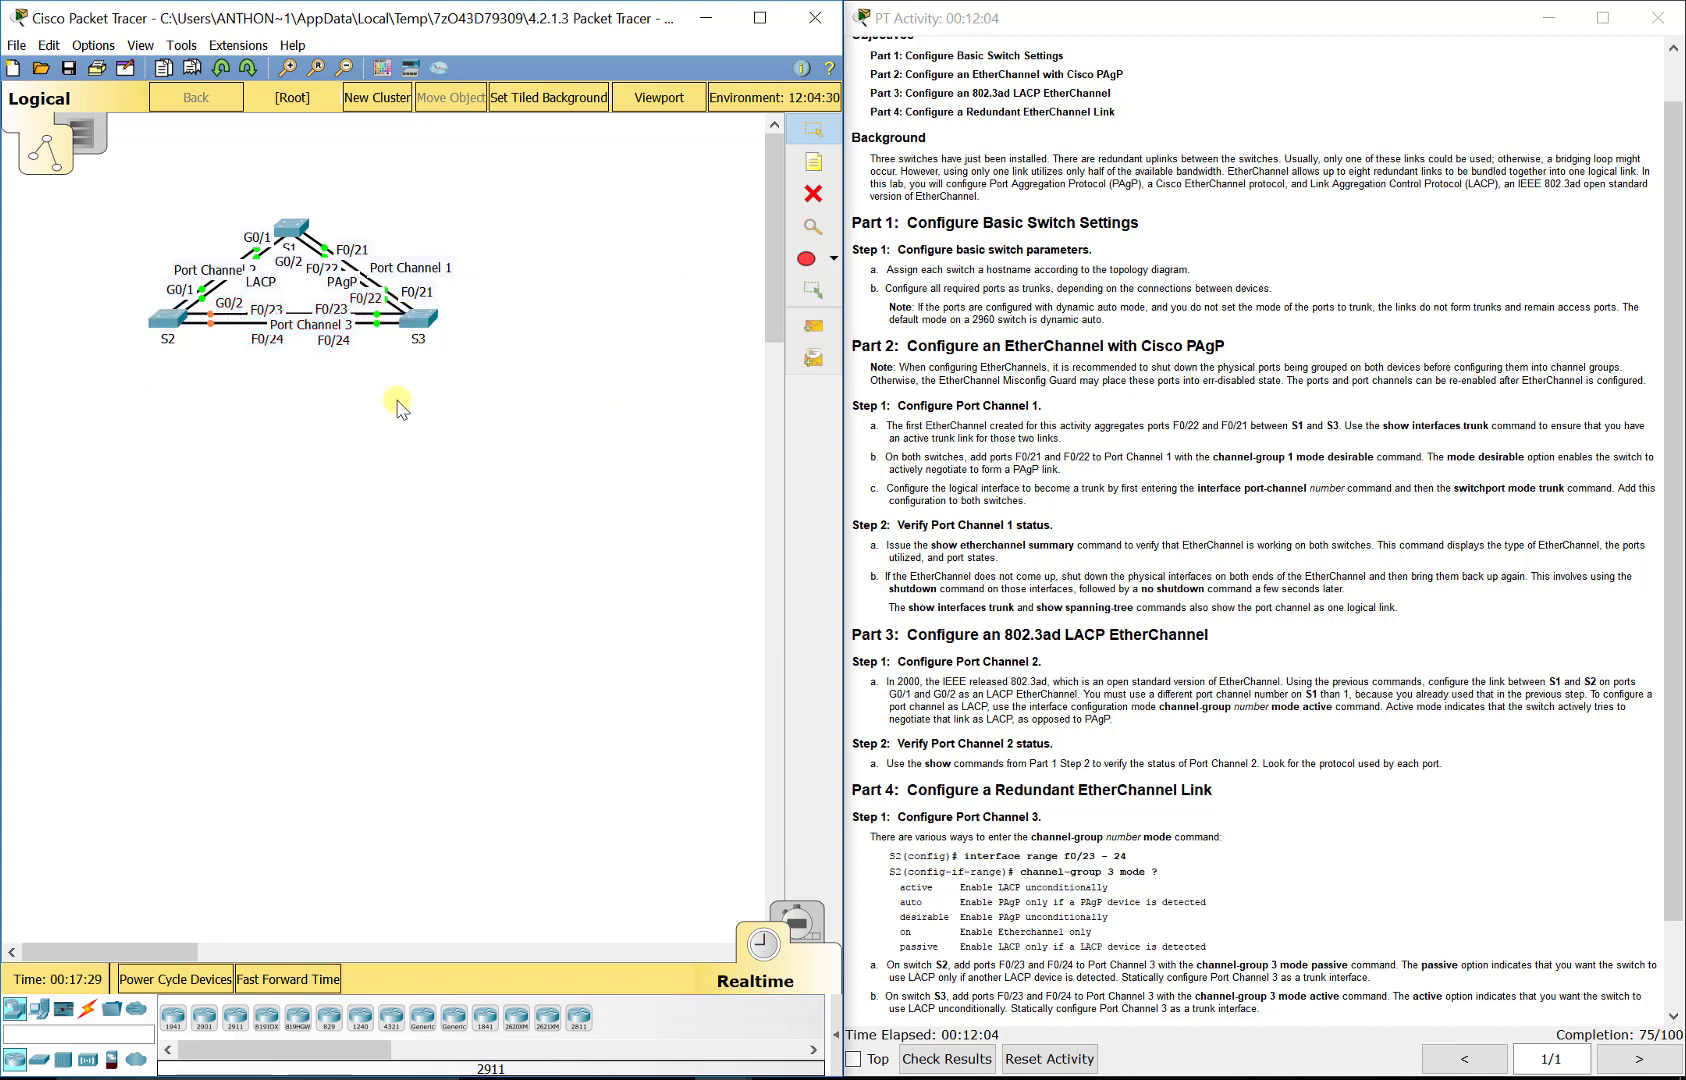
left_click(168, 330)
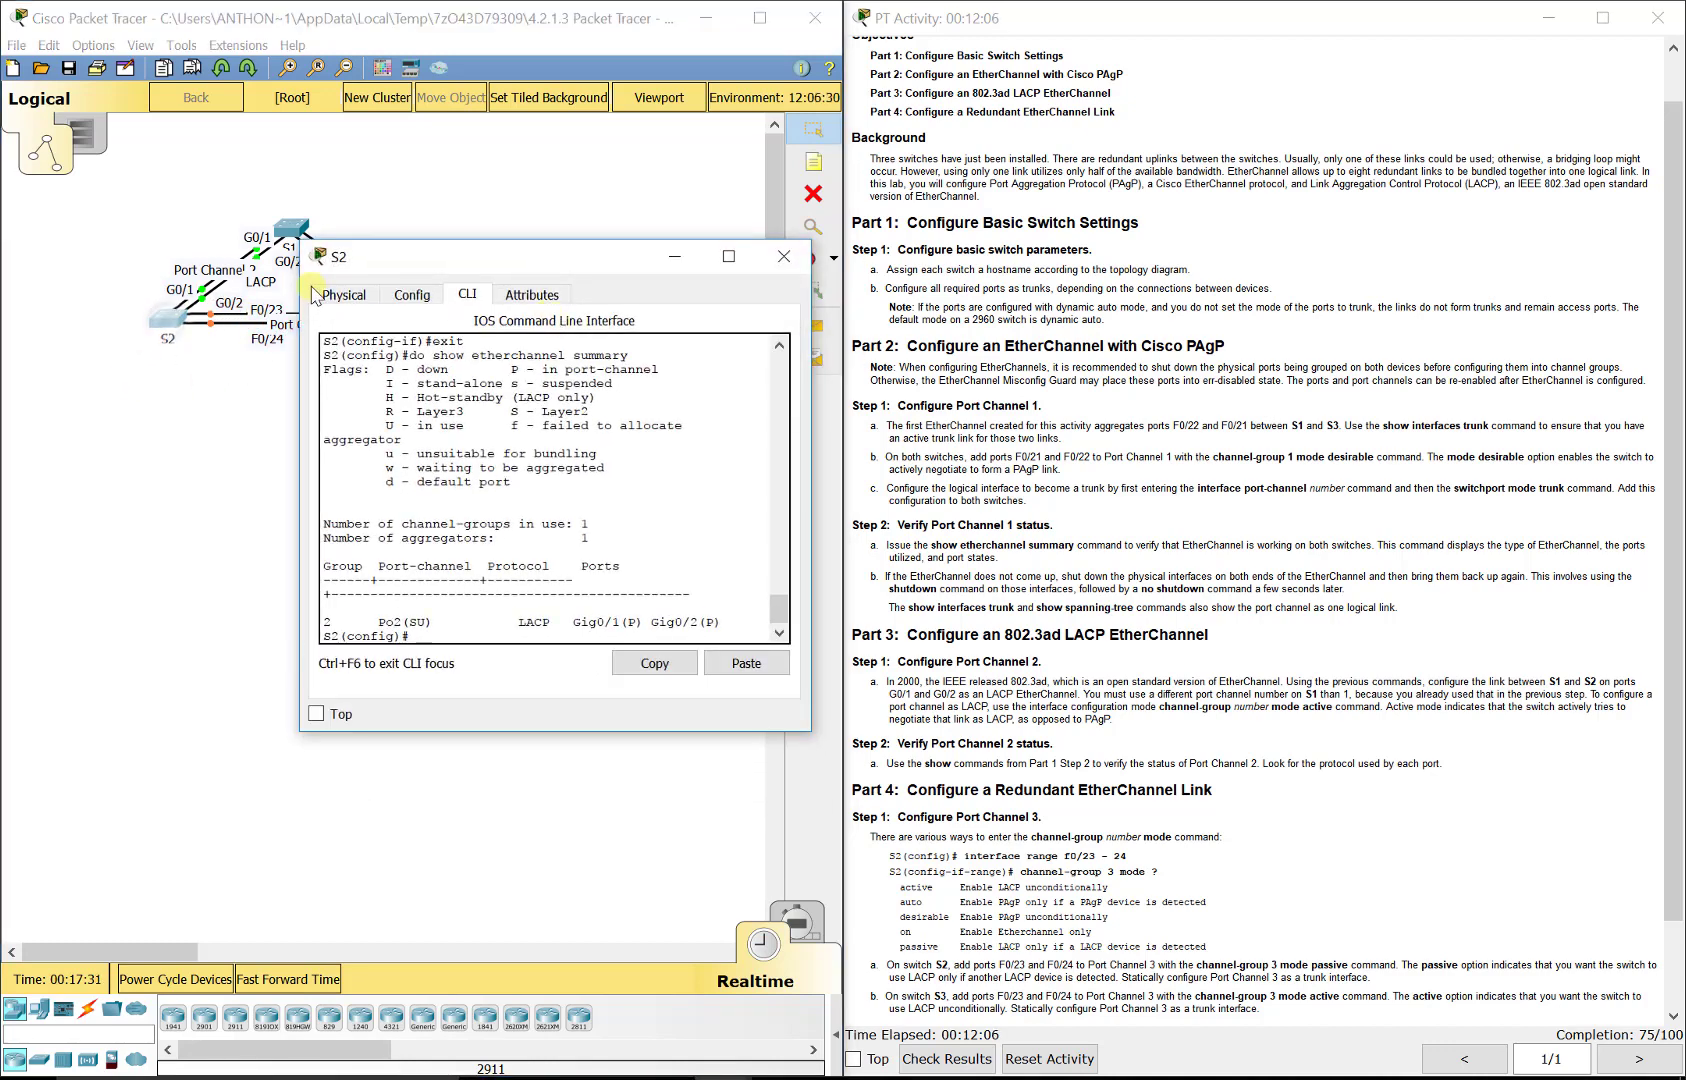
left_click_drag(301, 241, 69, 406)
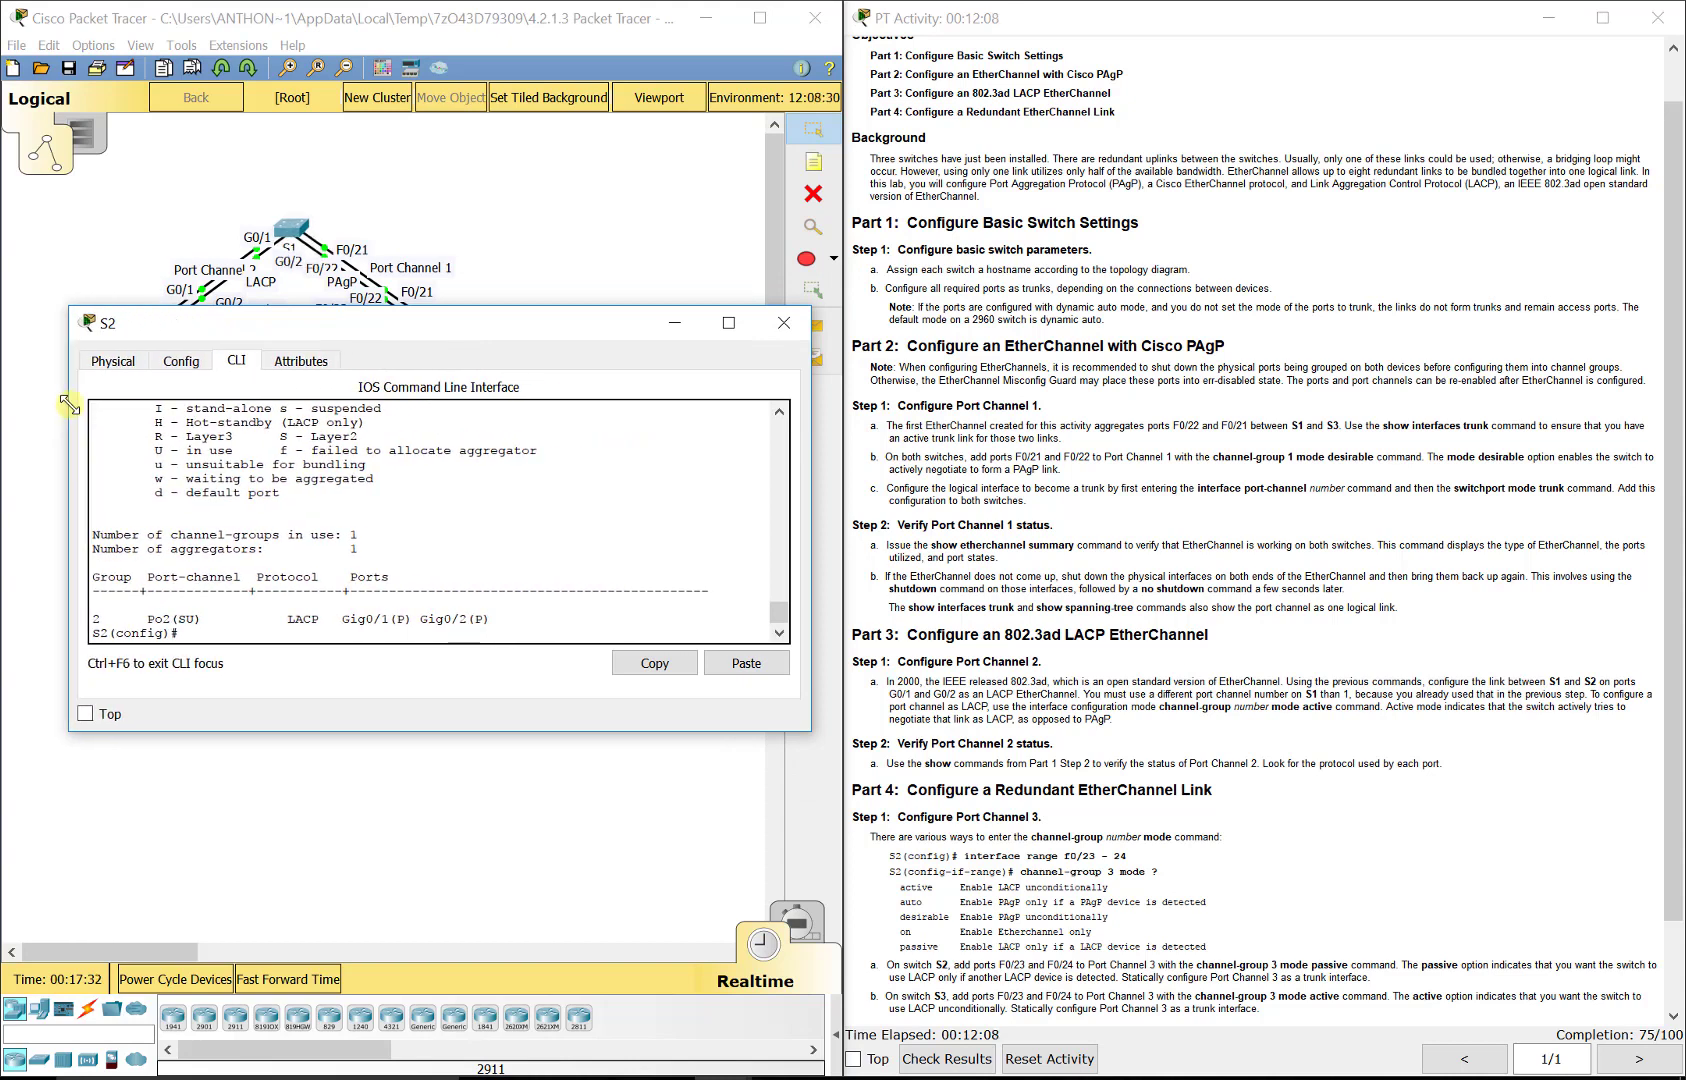
left_click_drag(481, 311, 456, 407)
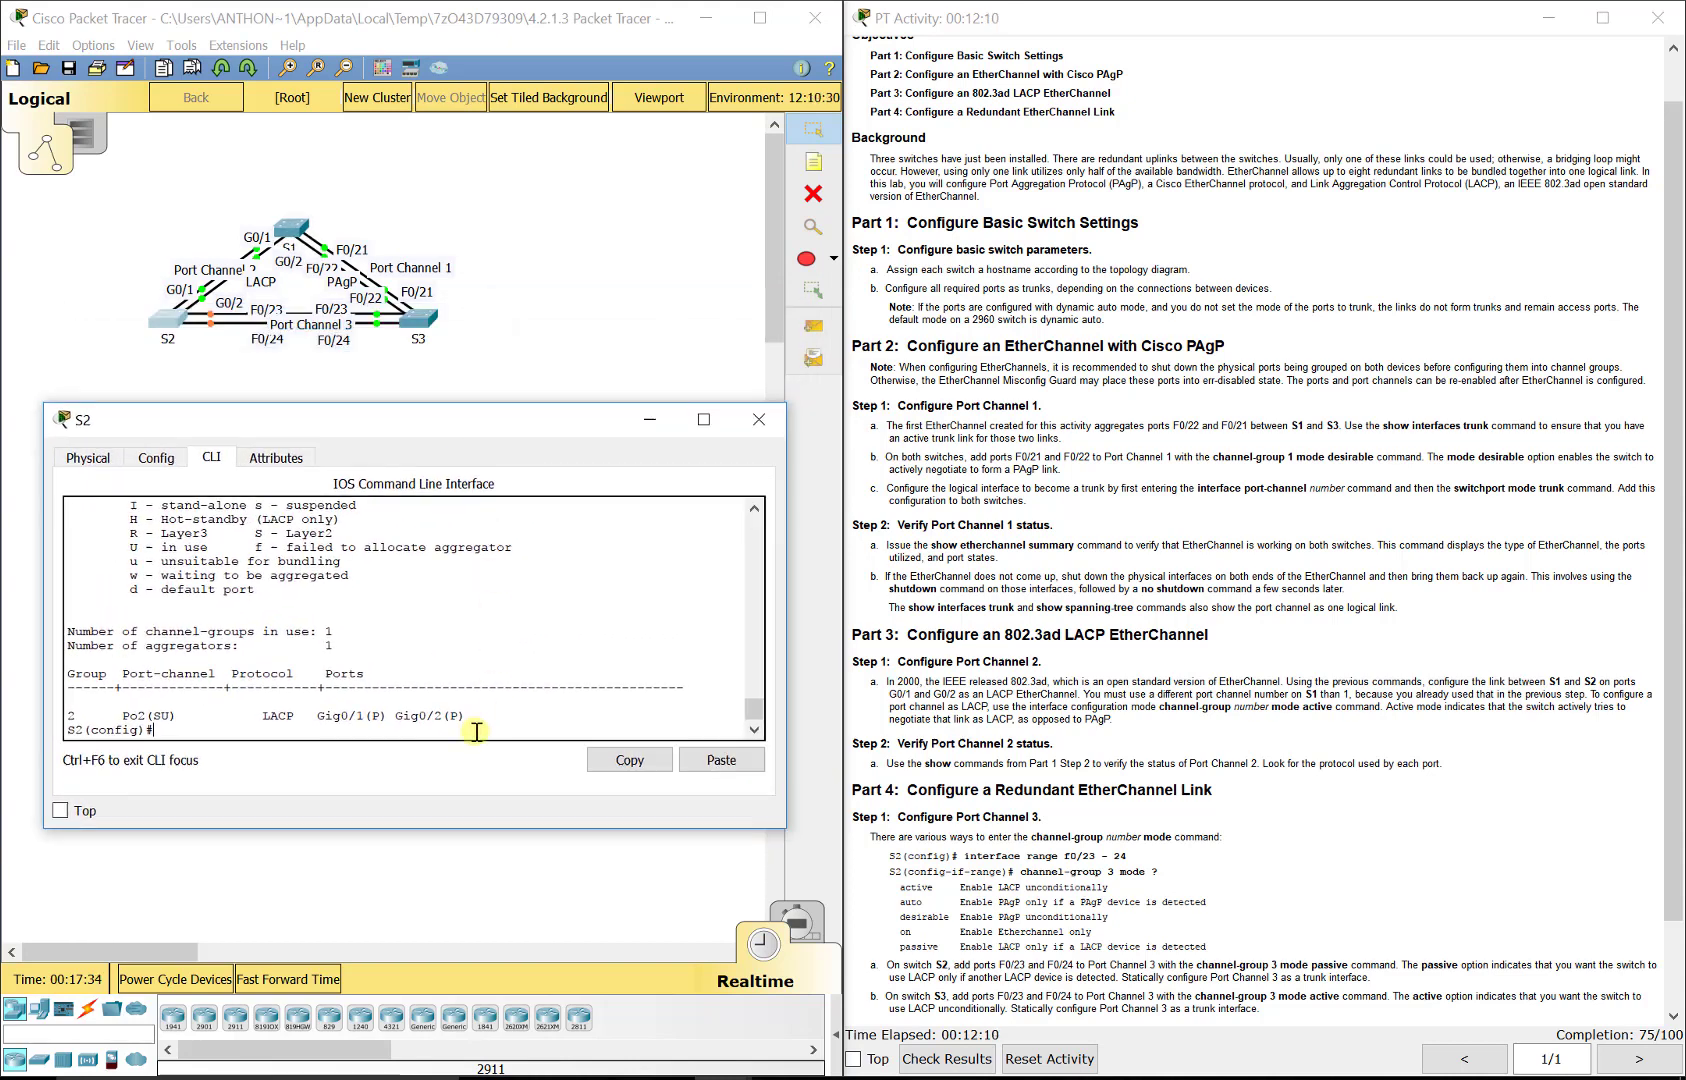
scroll(1285, 820, "down", 2)
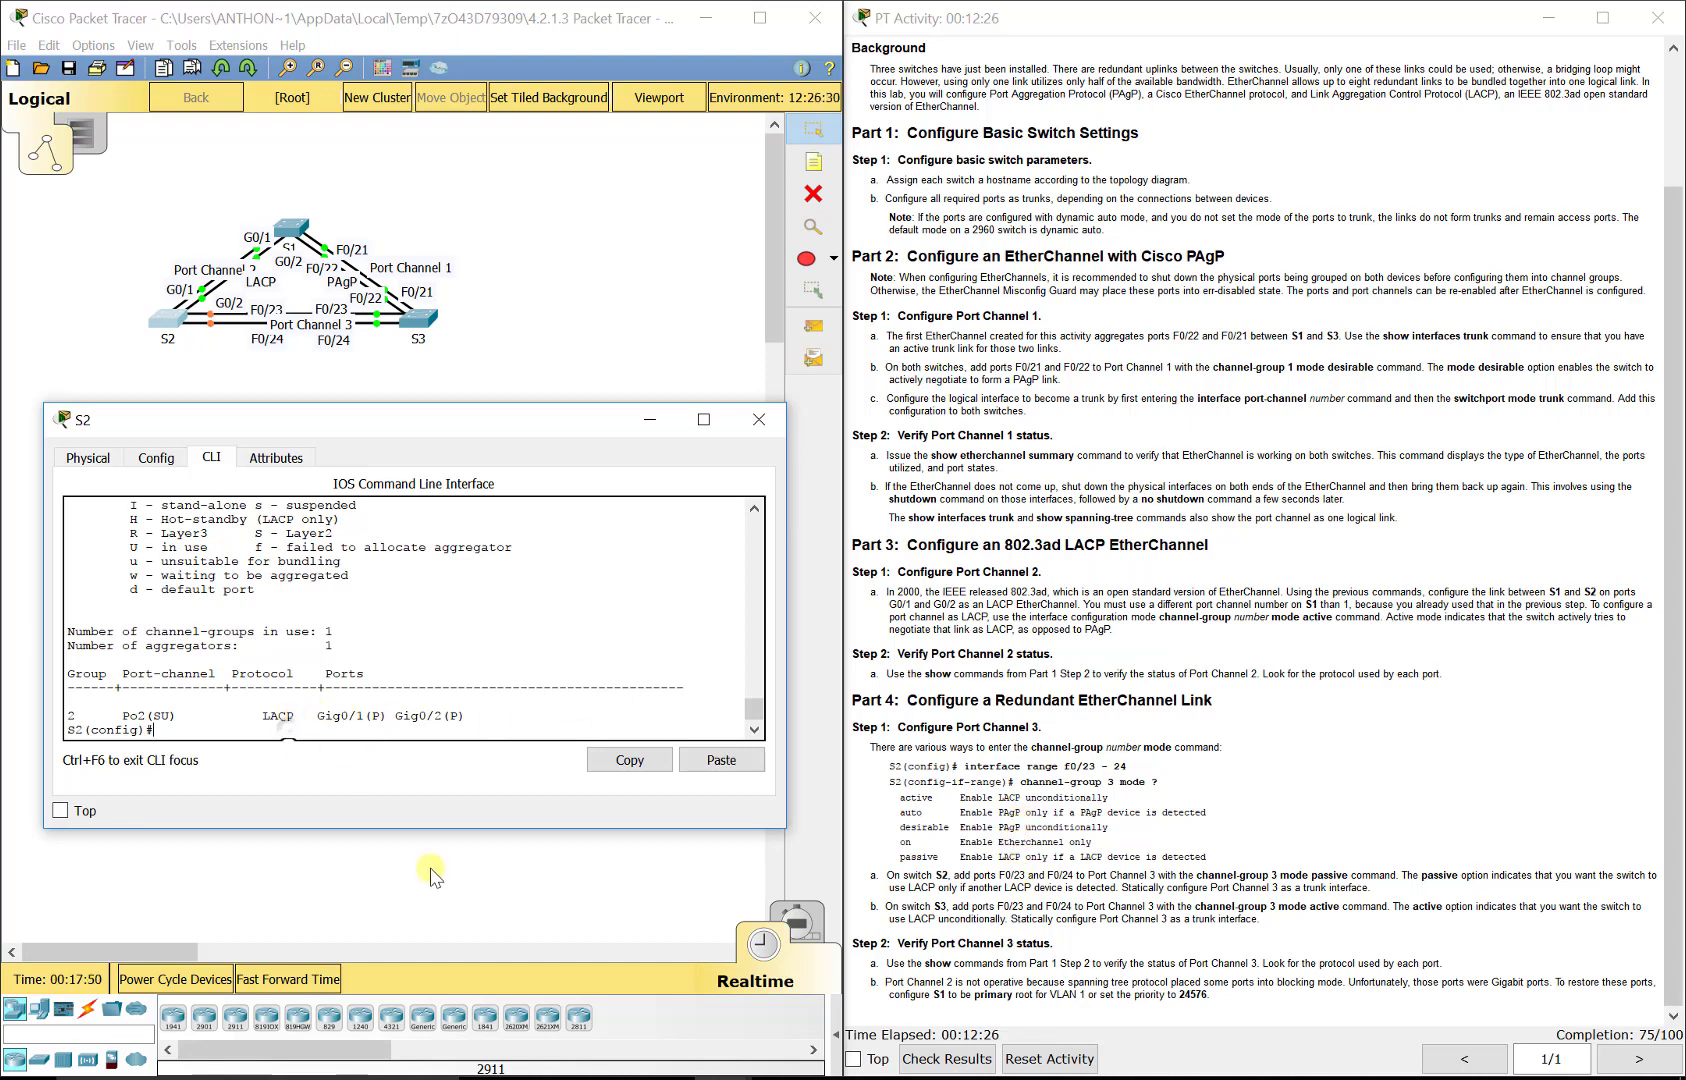
- On S2, put Fa0/23–24 into channel-group 3 passive mode, enter interface port-channel 3, then exit
type("int range fa0/23-3424")
key("Return")
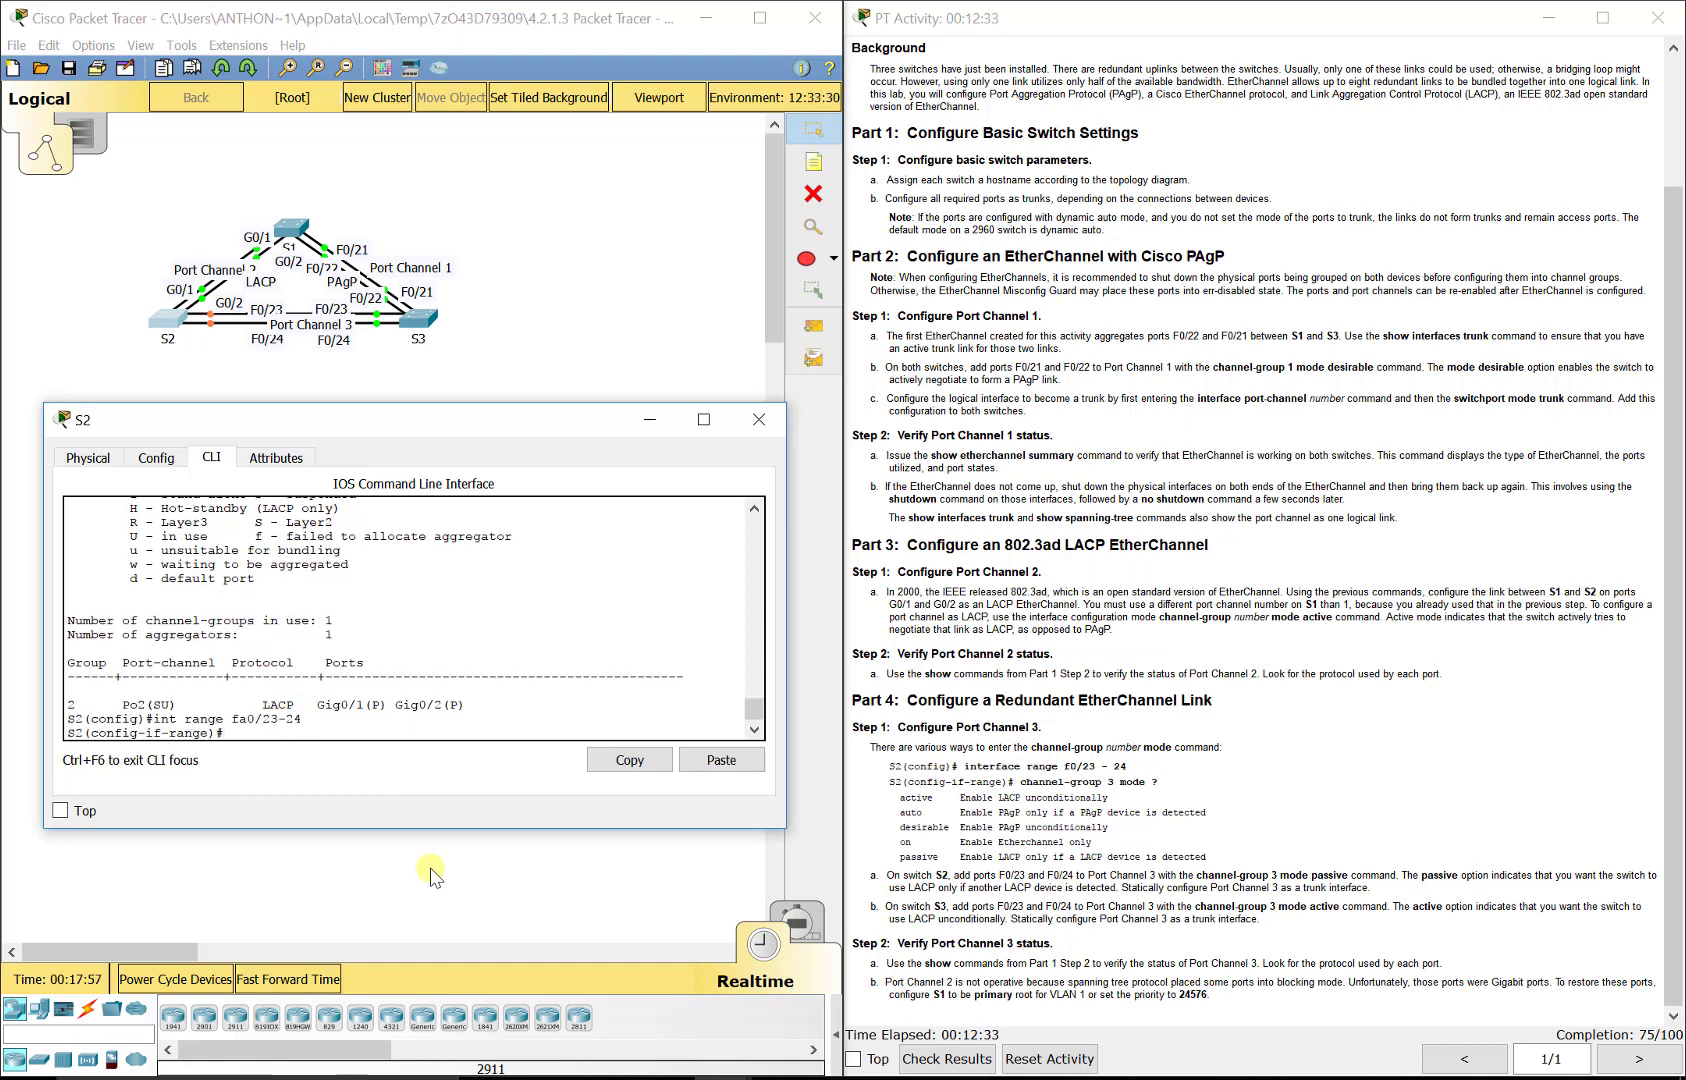
type("channel-group 3 mode passive")
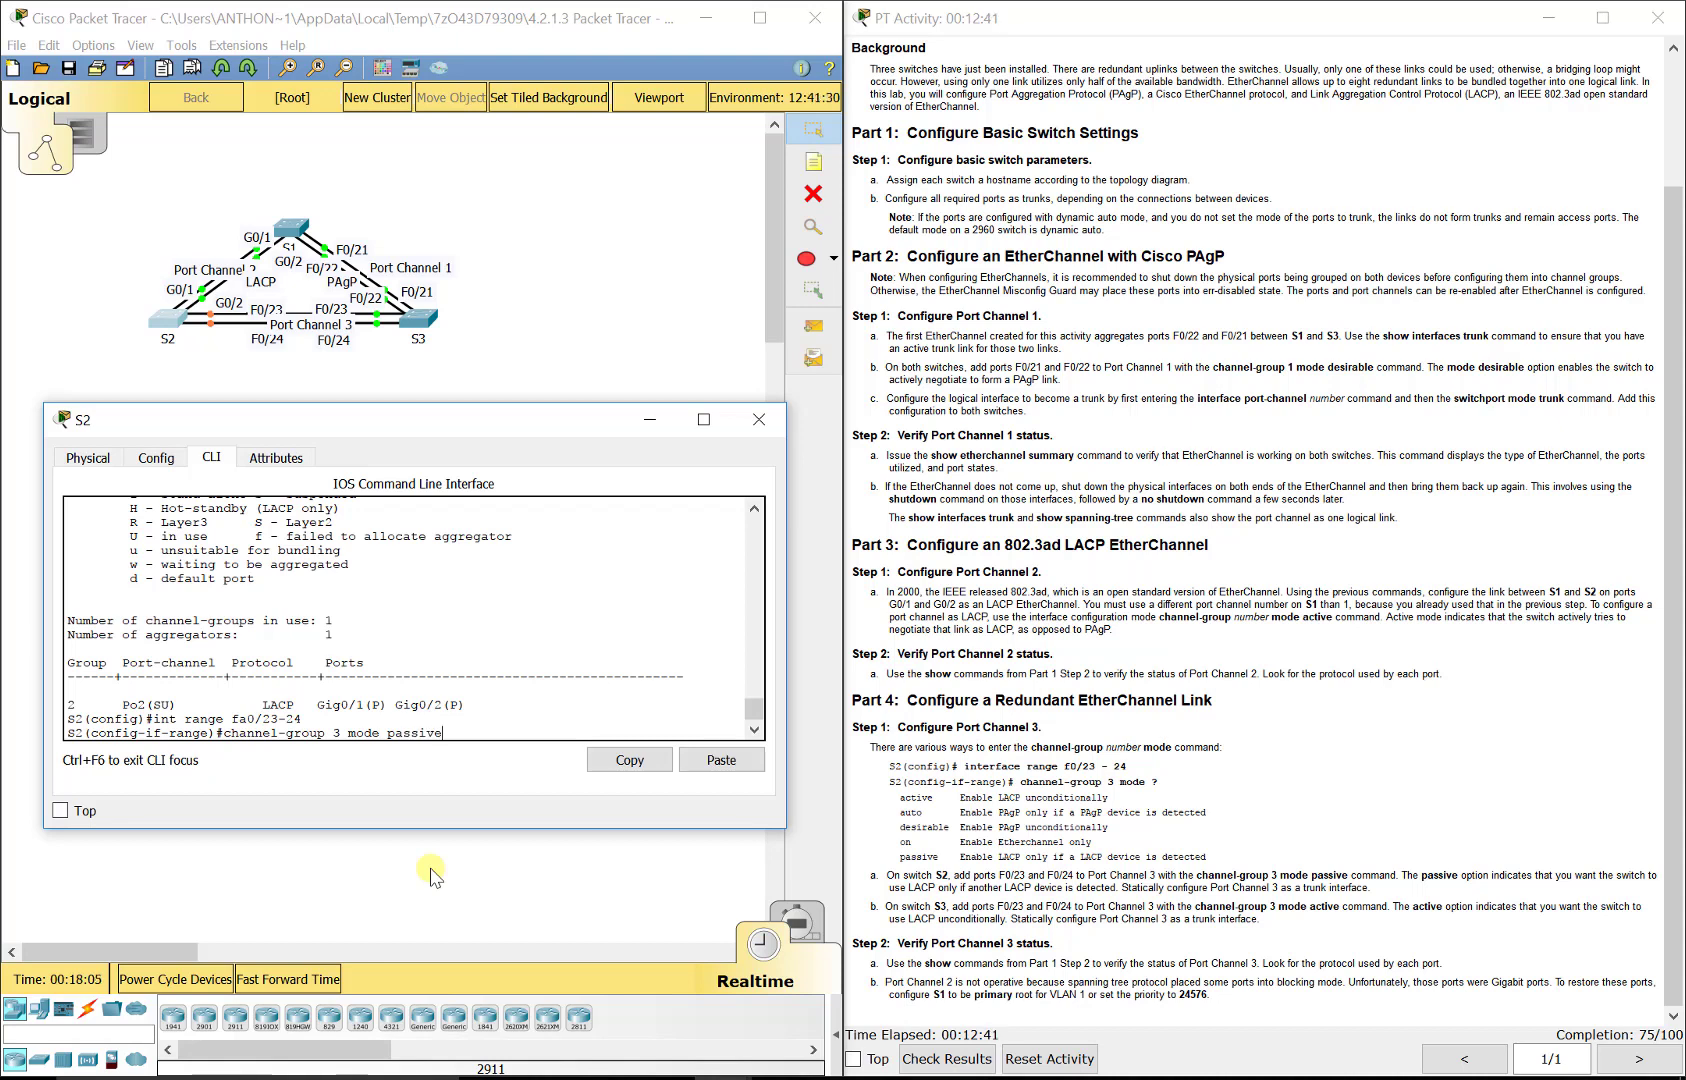
key("Return")
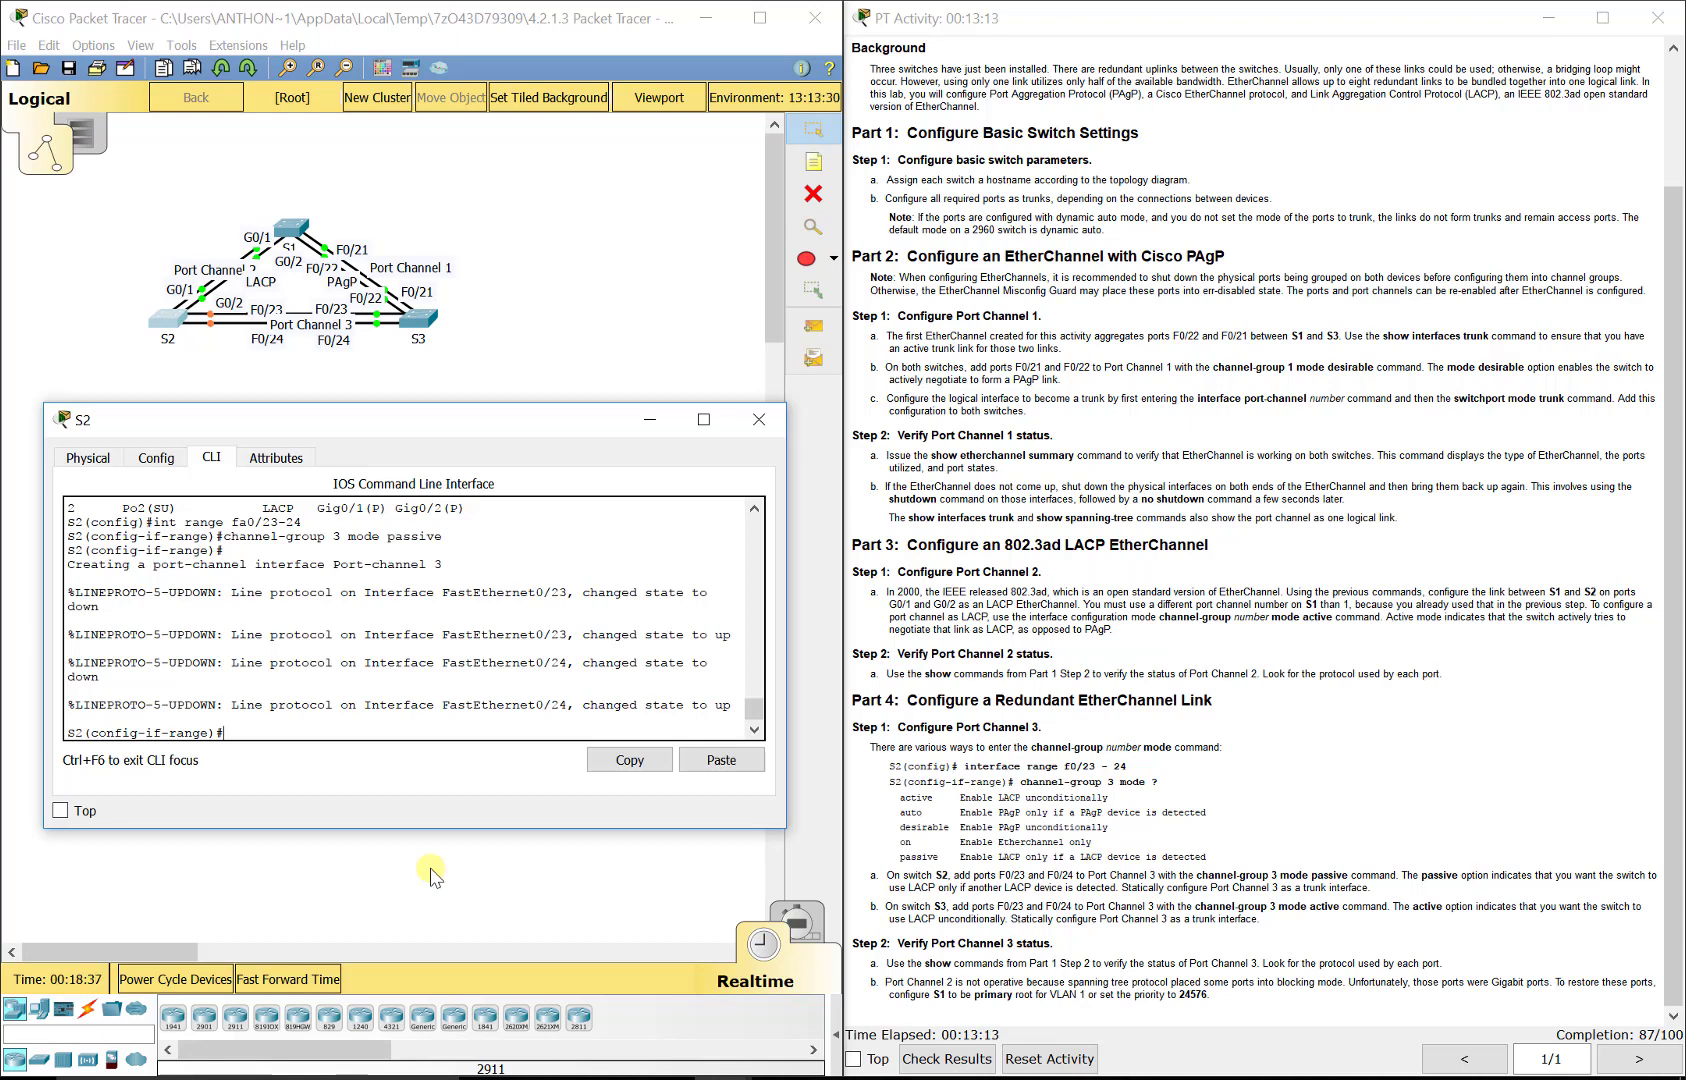
key("BackSpace")
type("int port-channel;")
key("Return")
type("e")
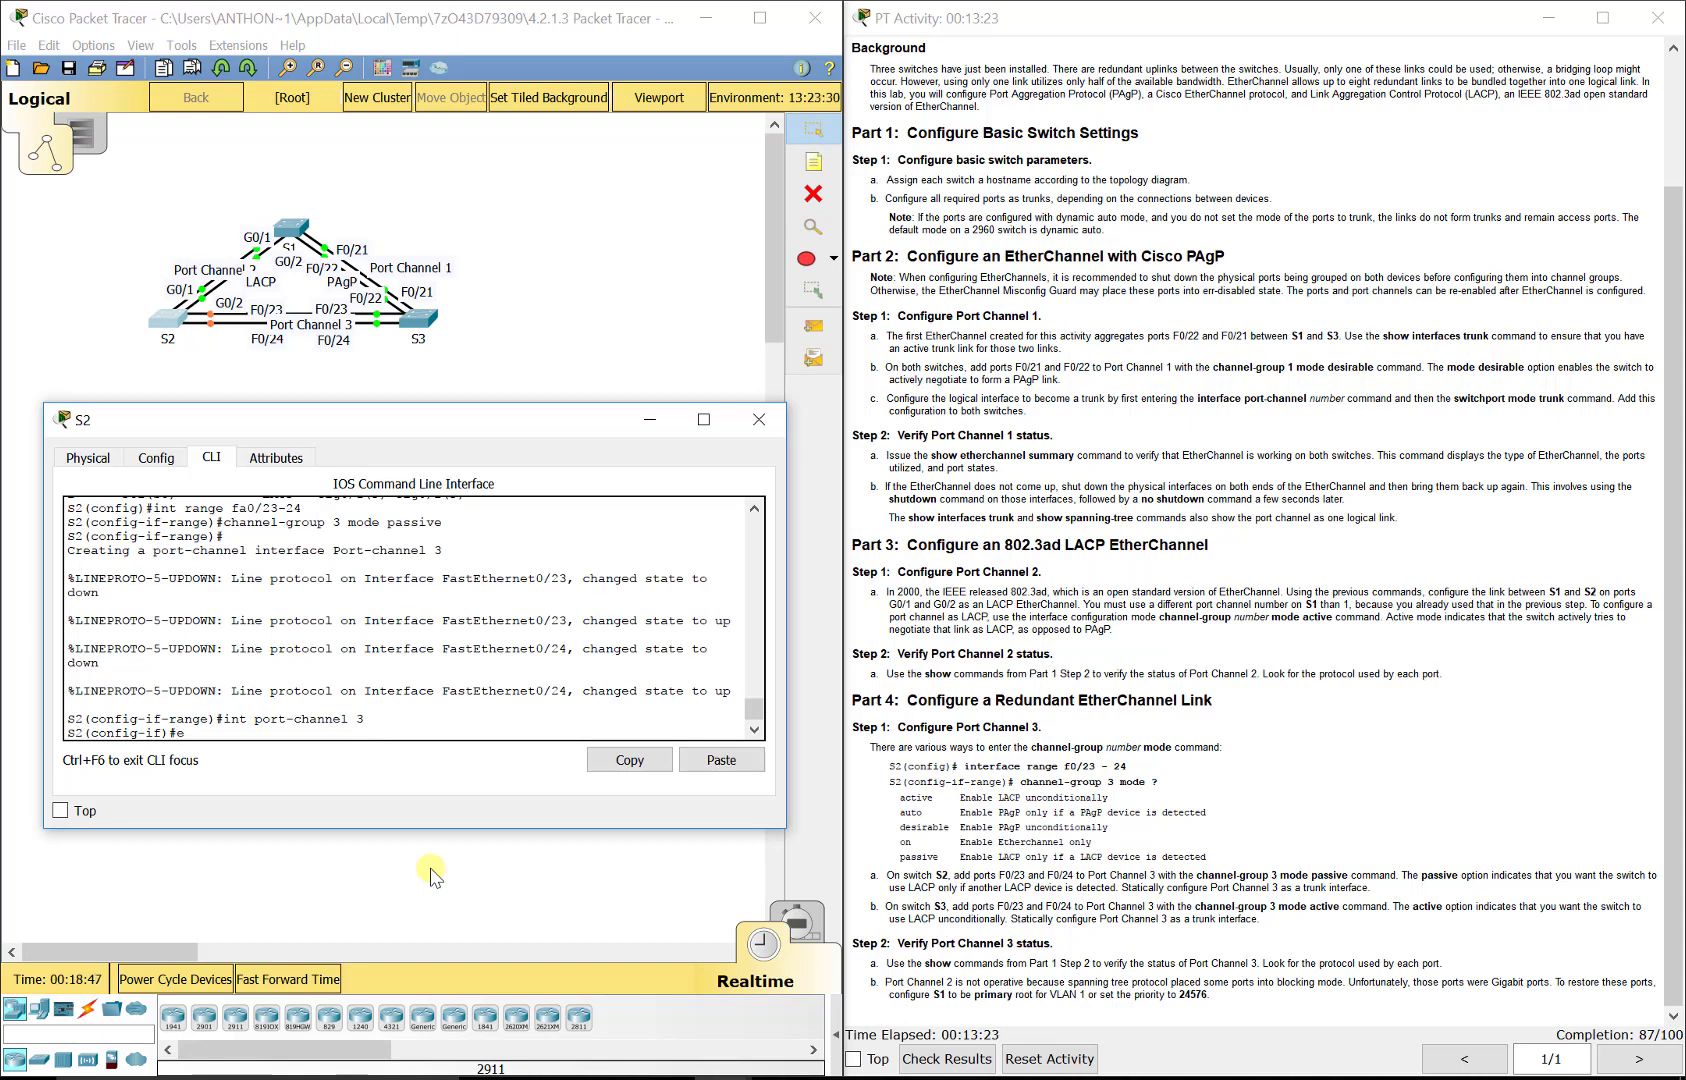
type("xit")
key("Return")
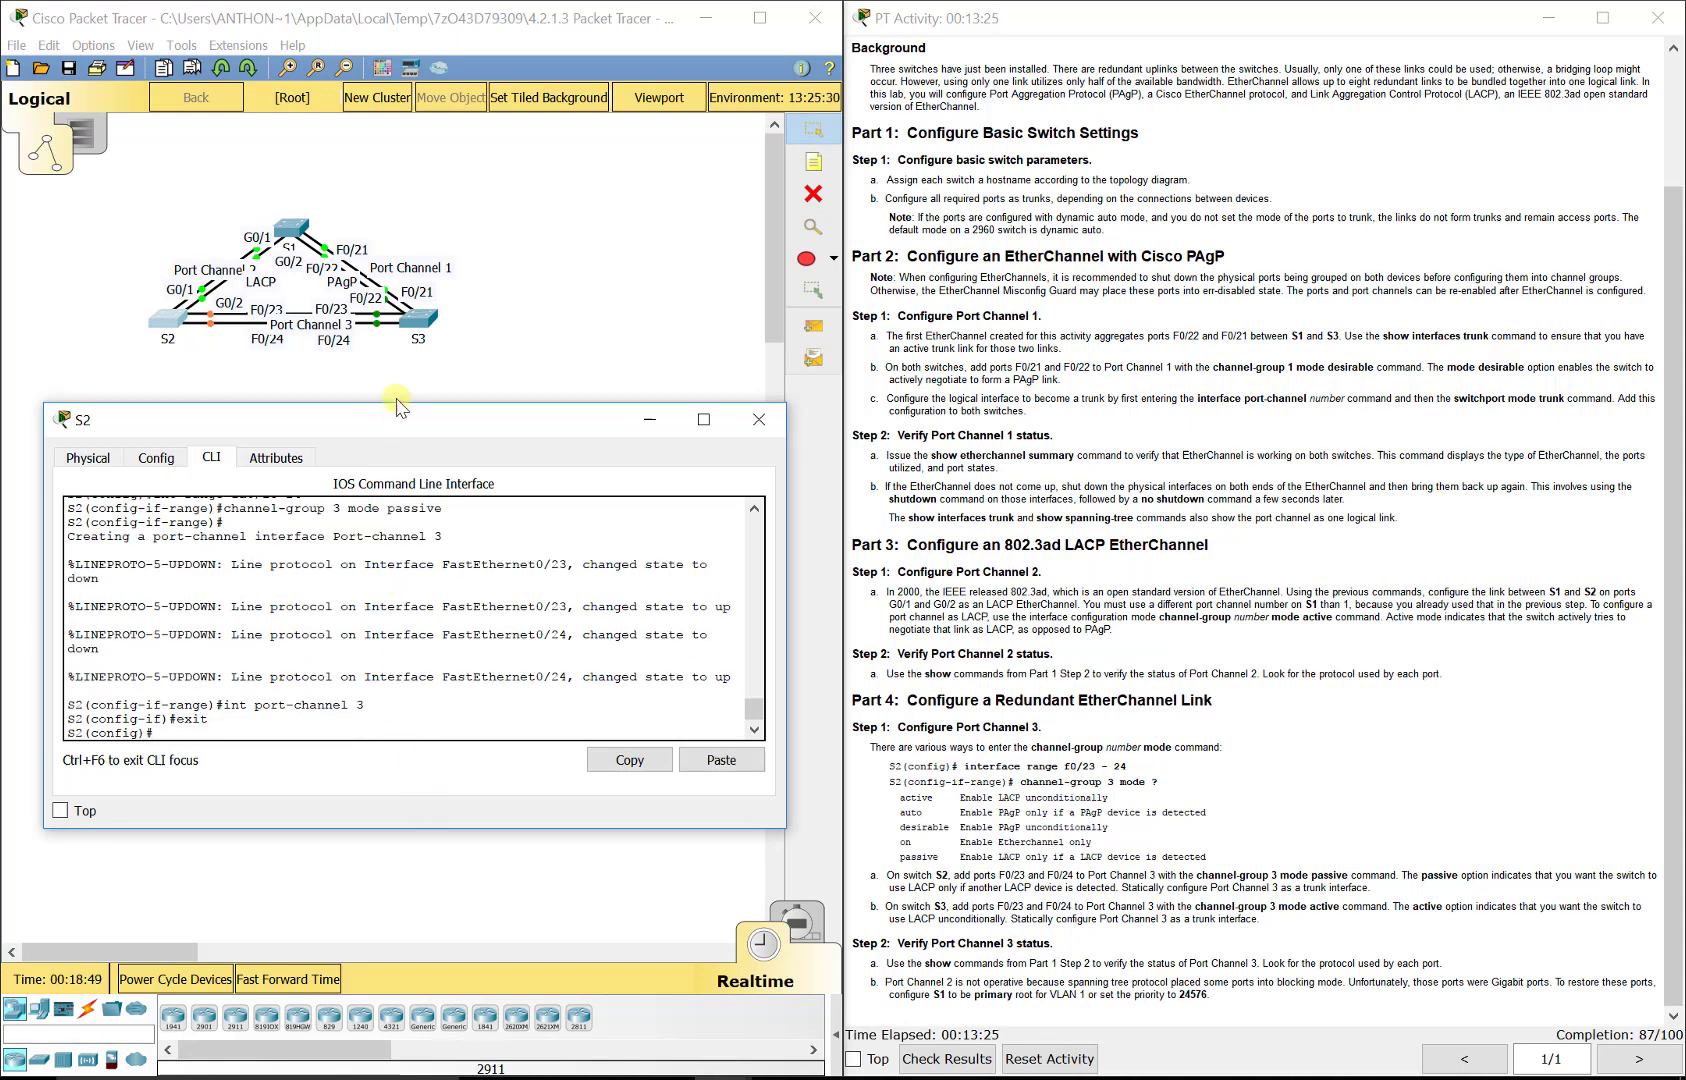
- On S3, put Fa0/23–24 into channel-group 3 active mode, enter port-channel 3, exit, and close the window
left_click(418, 318)
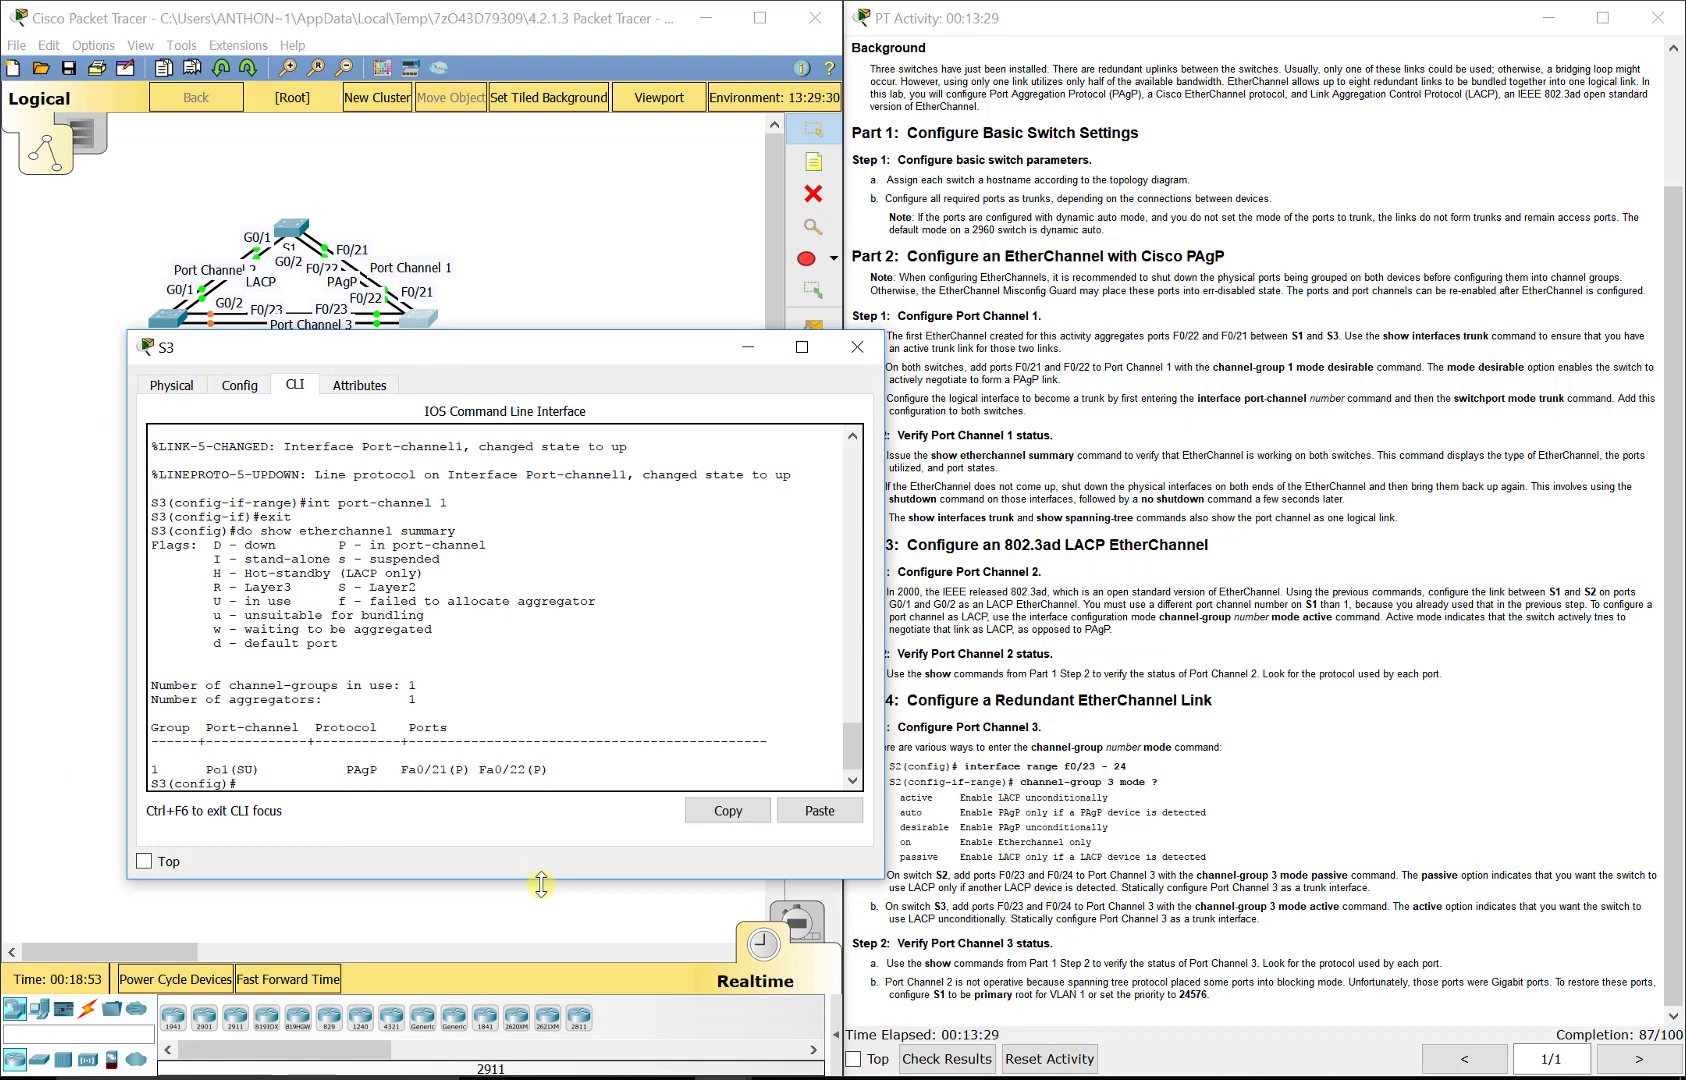
type("int range fa0/23-245")
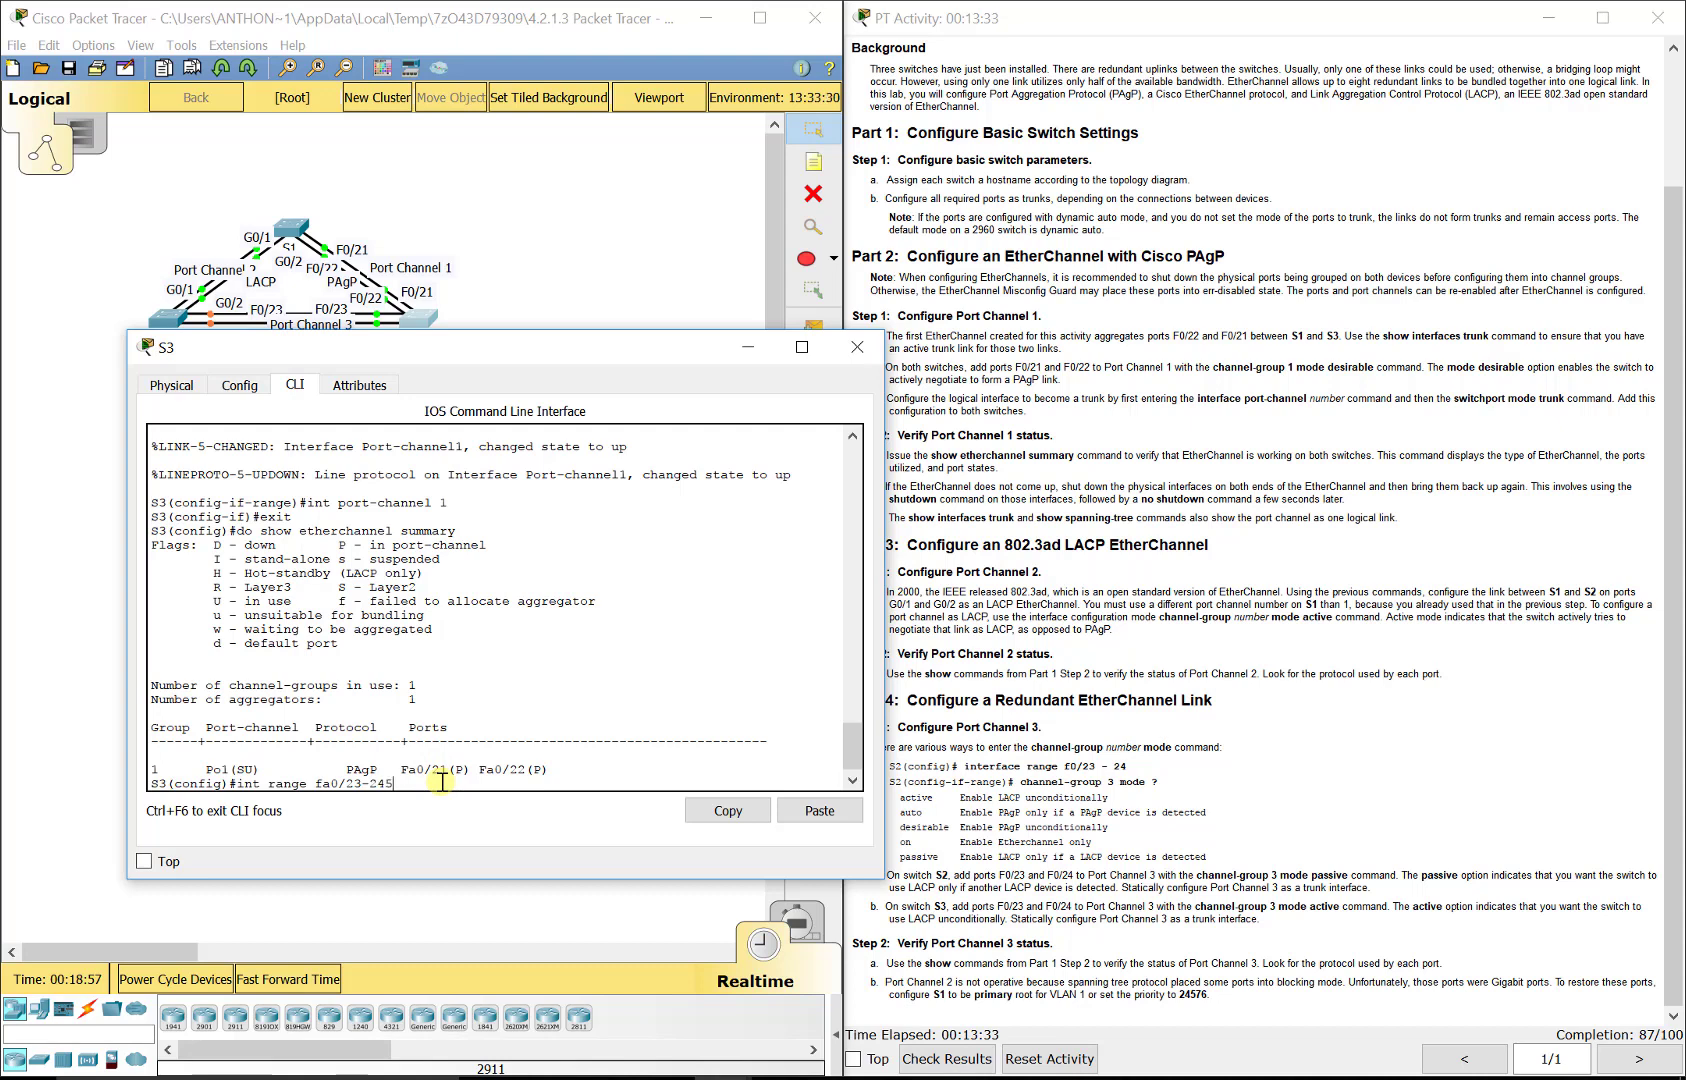
key("Return")
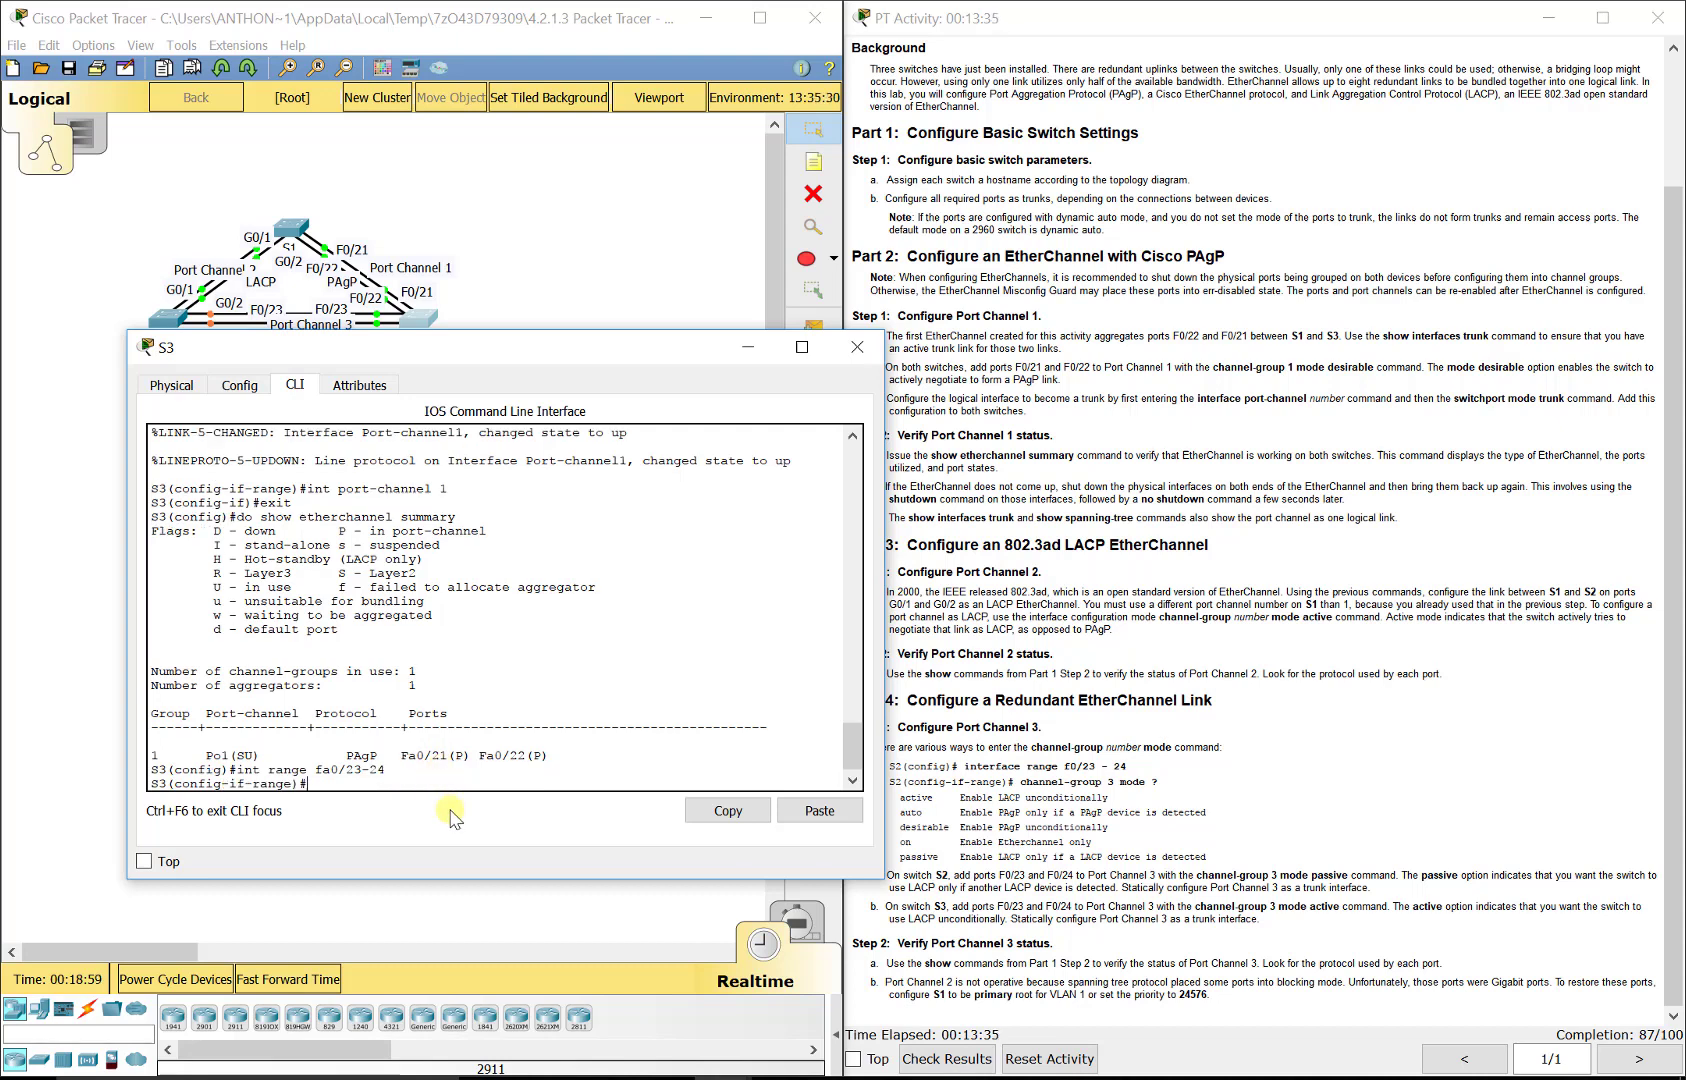
type("channel-group 3 mode ")
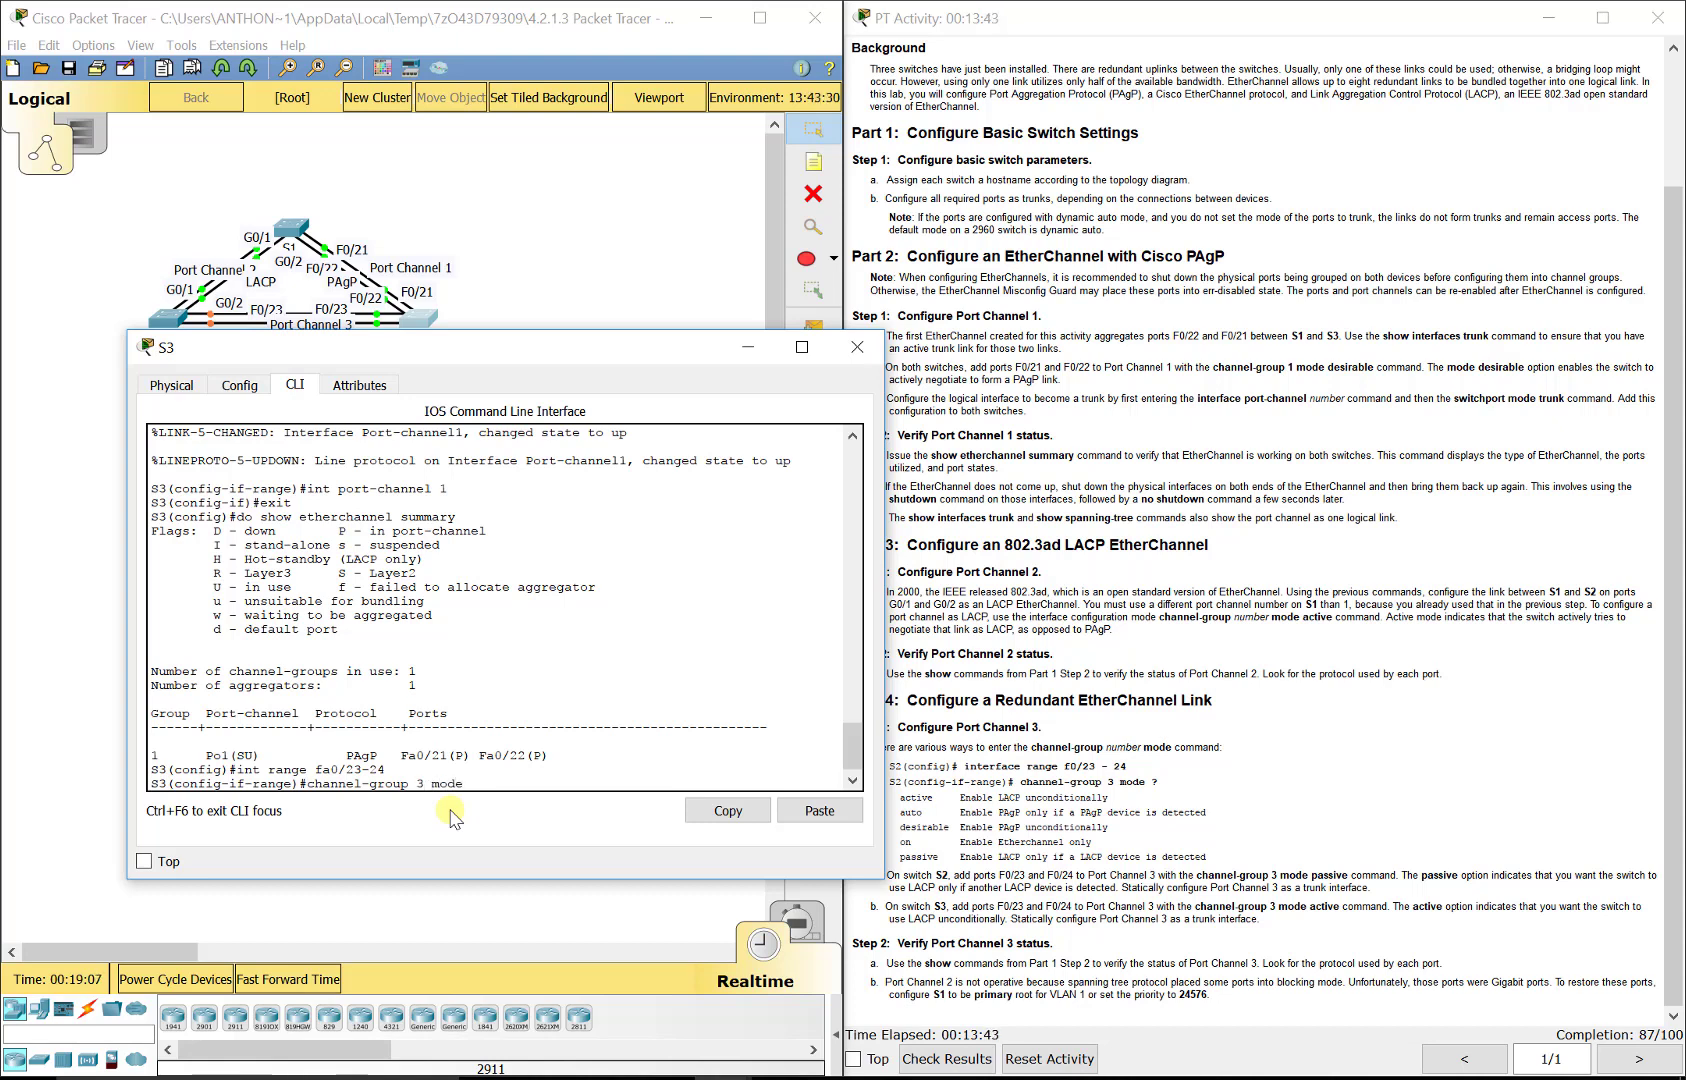
type("active")
key("Return")
key("Return")
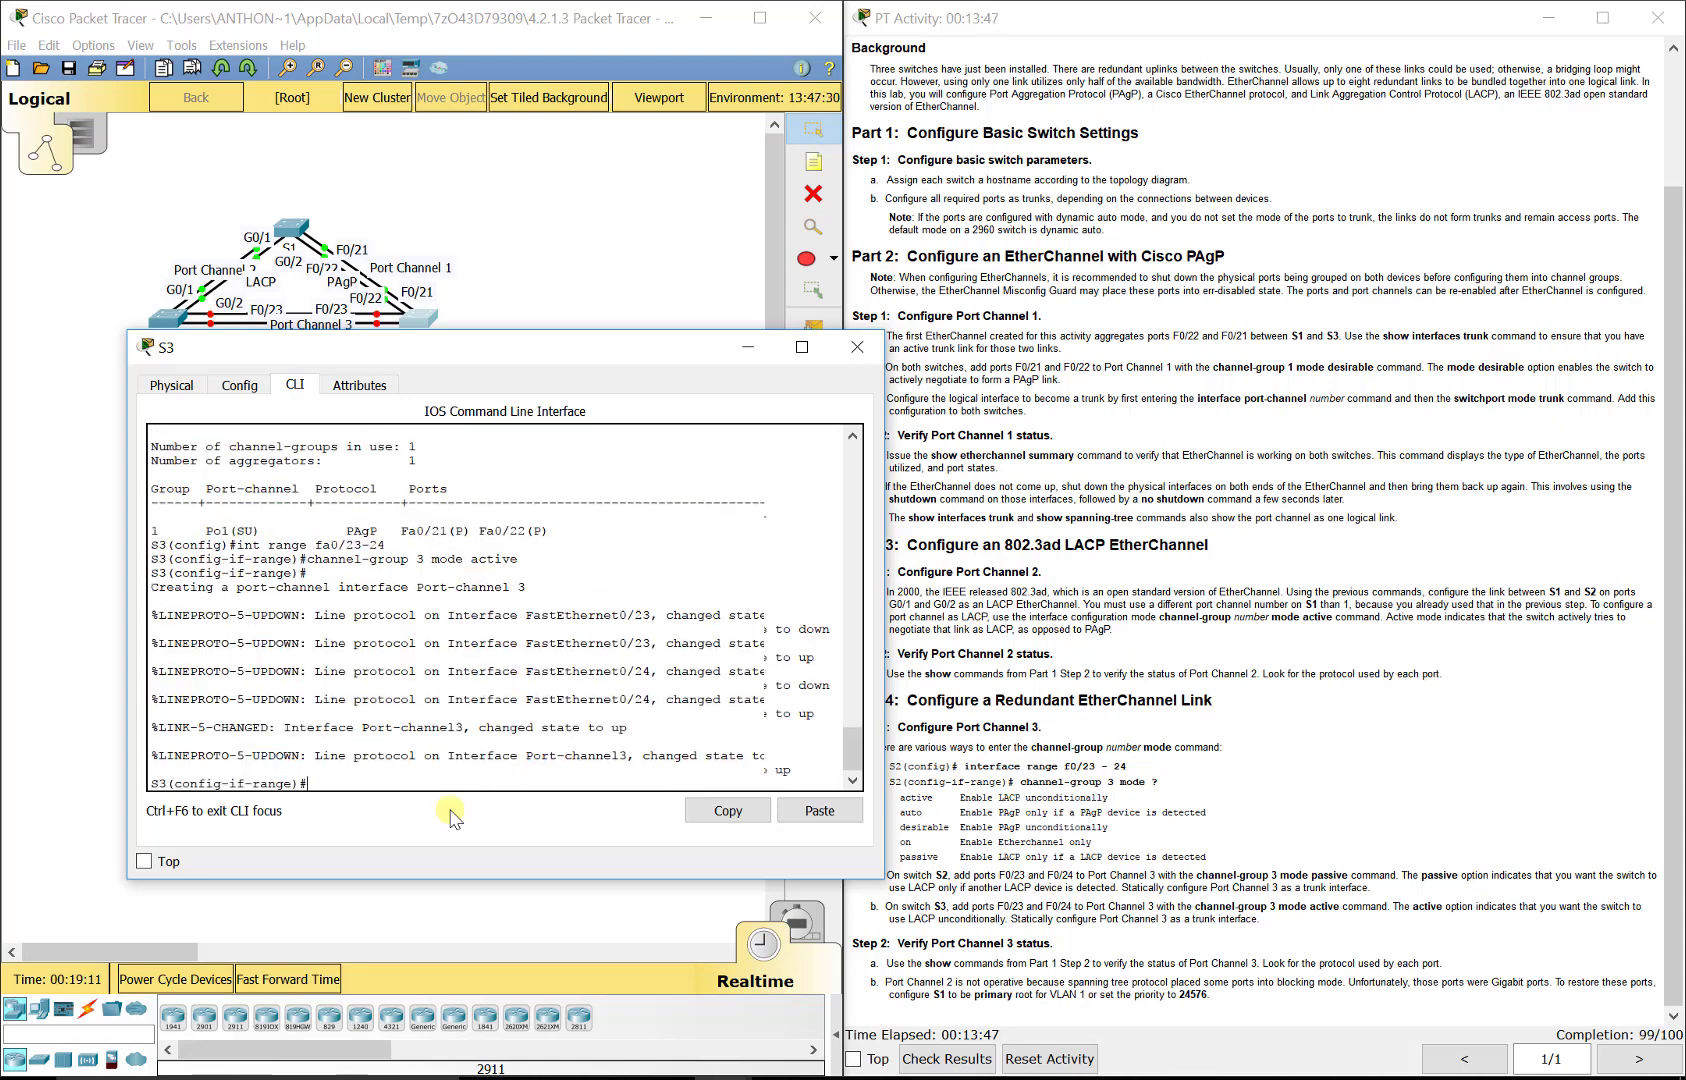
type("int ")
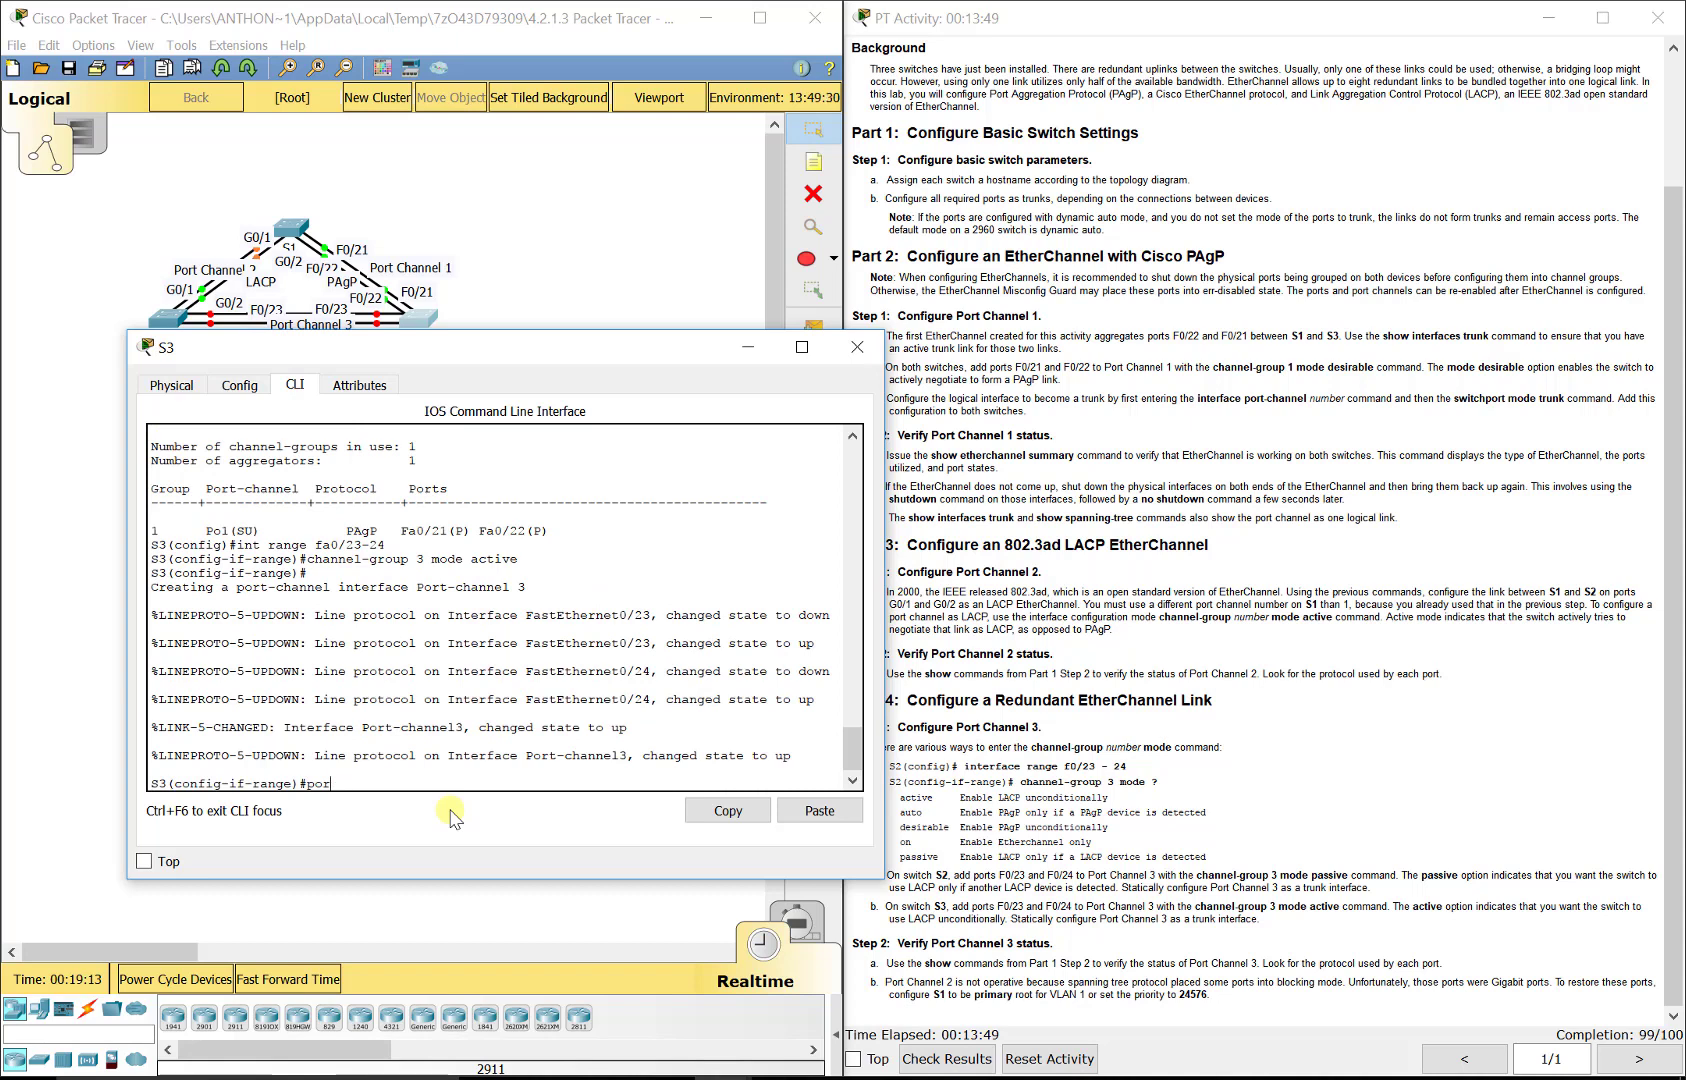
type("port-channel 3")
key("Return")
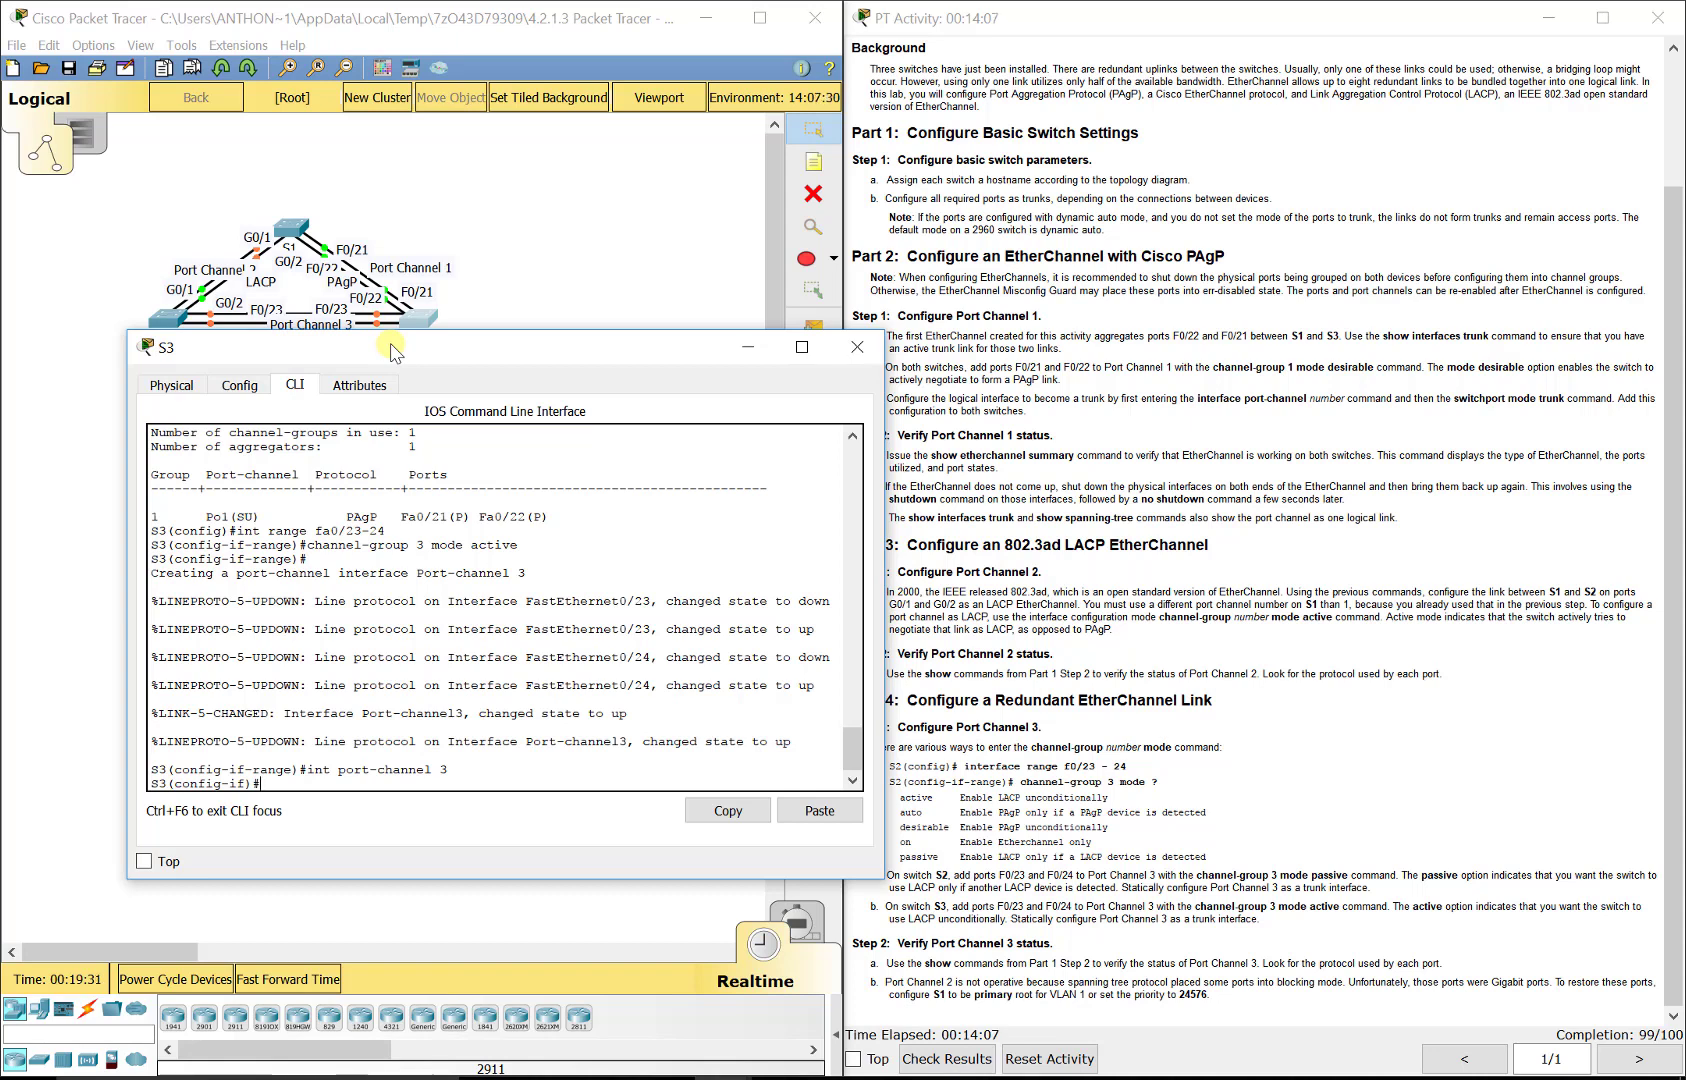
type("xit")
key("Return")
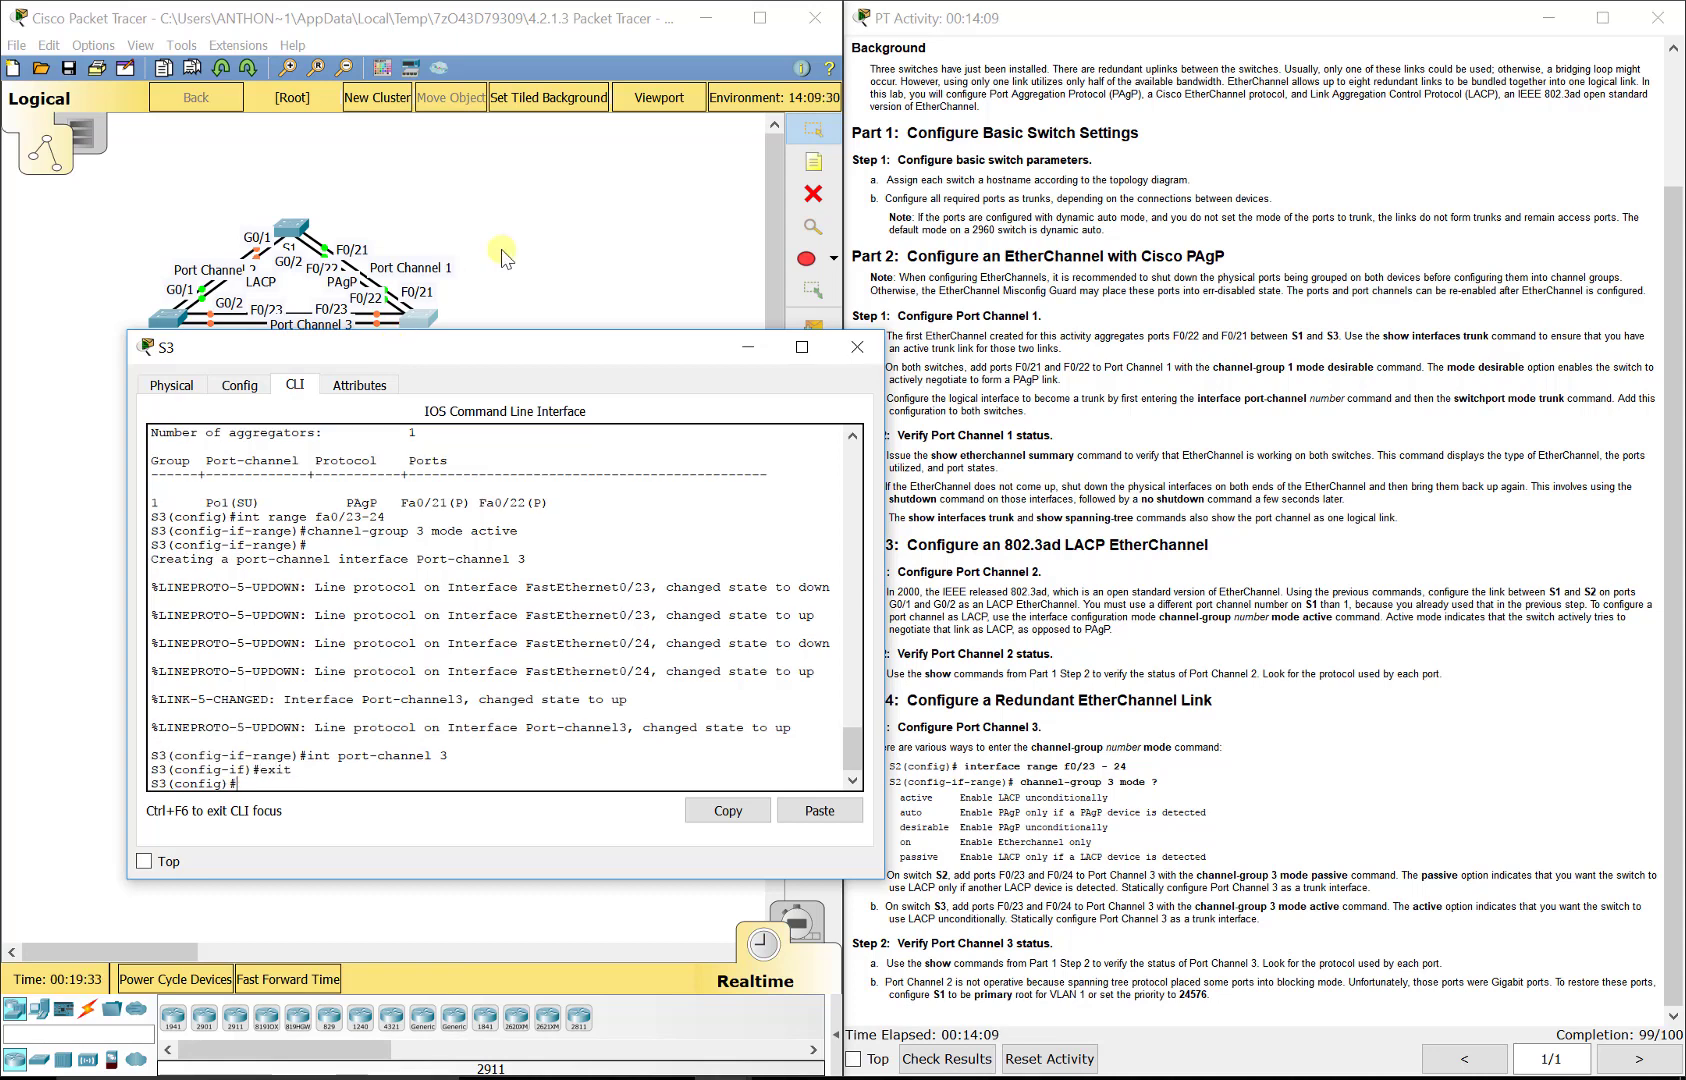
key("alt+F4")
- Fast-forward time and run 'do show etherchannel summary' on S3, confirming Po3 runs LACP
left_click(262, 981)
left_click(262, 981)
left_click(262, 981)
left_click(262, 981)
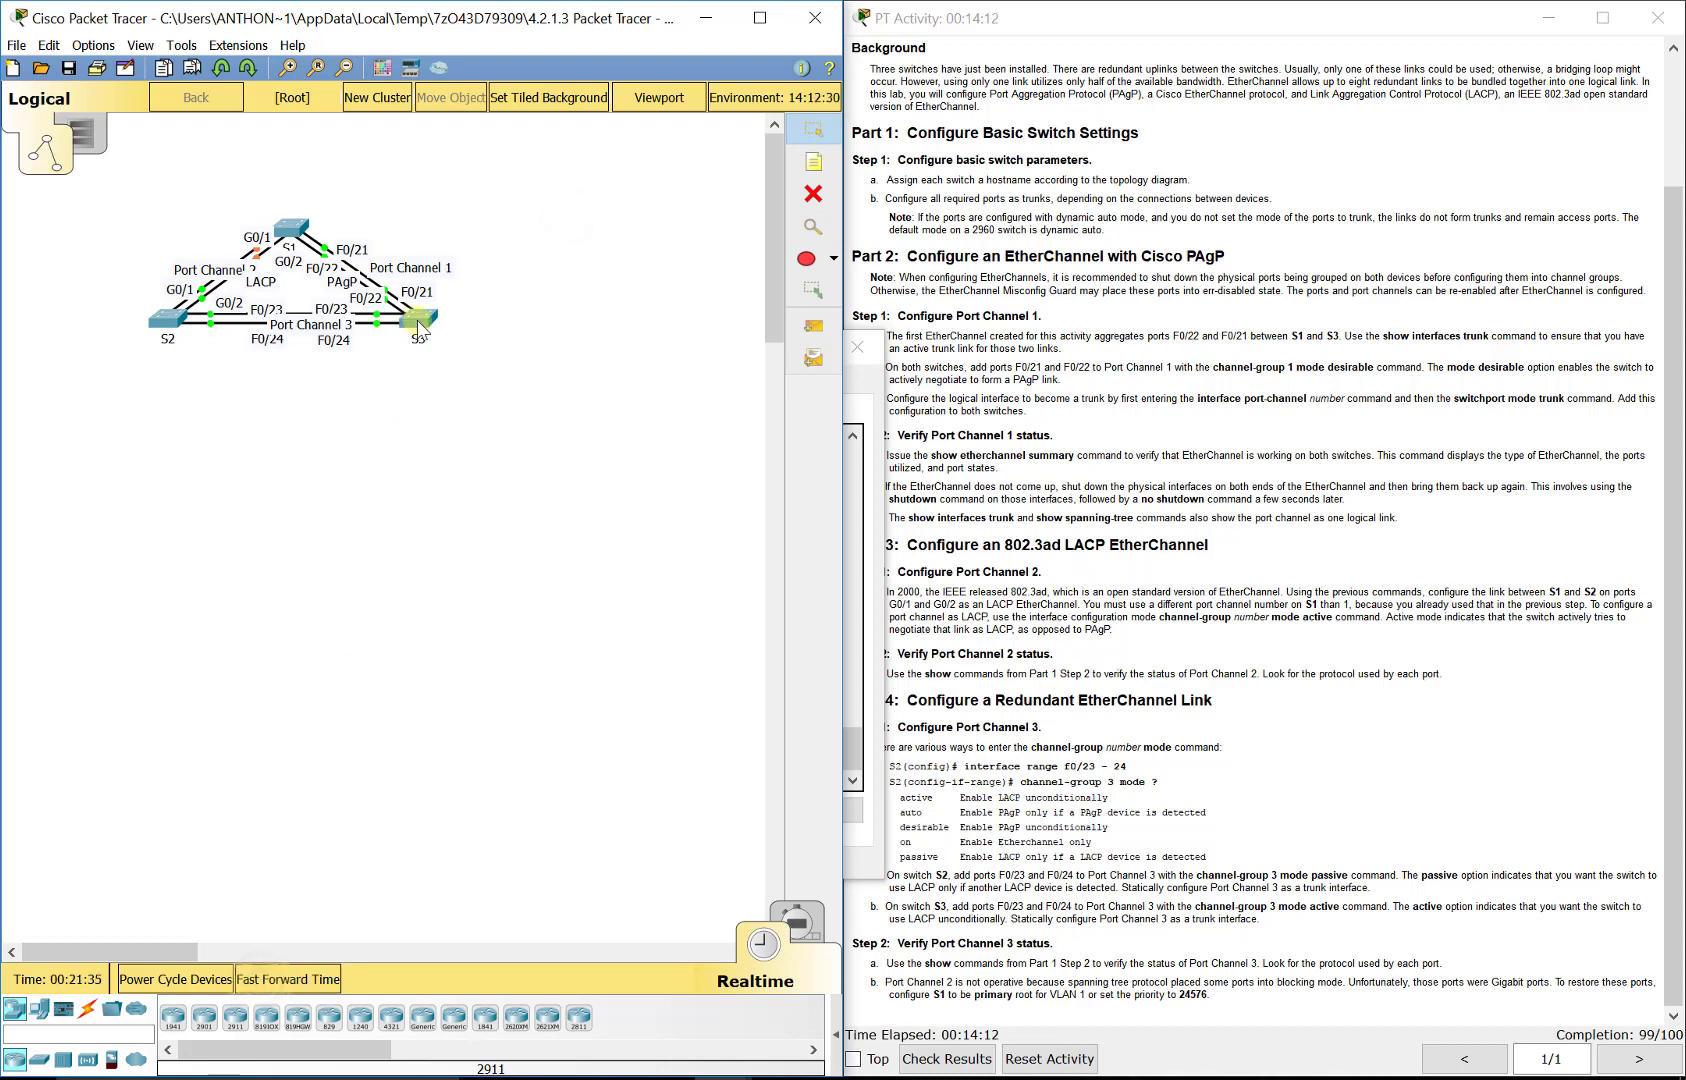
left_click(420, 328)
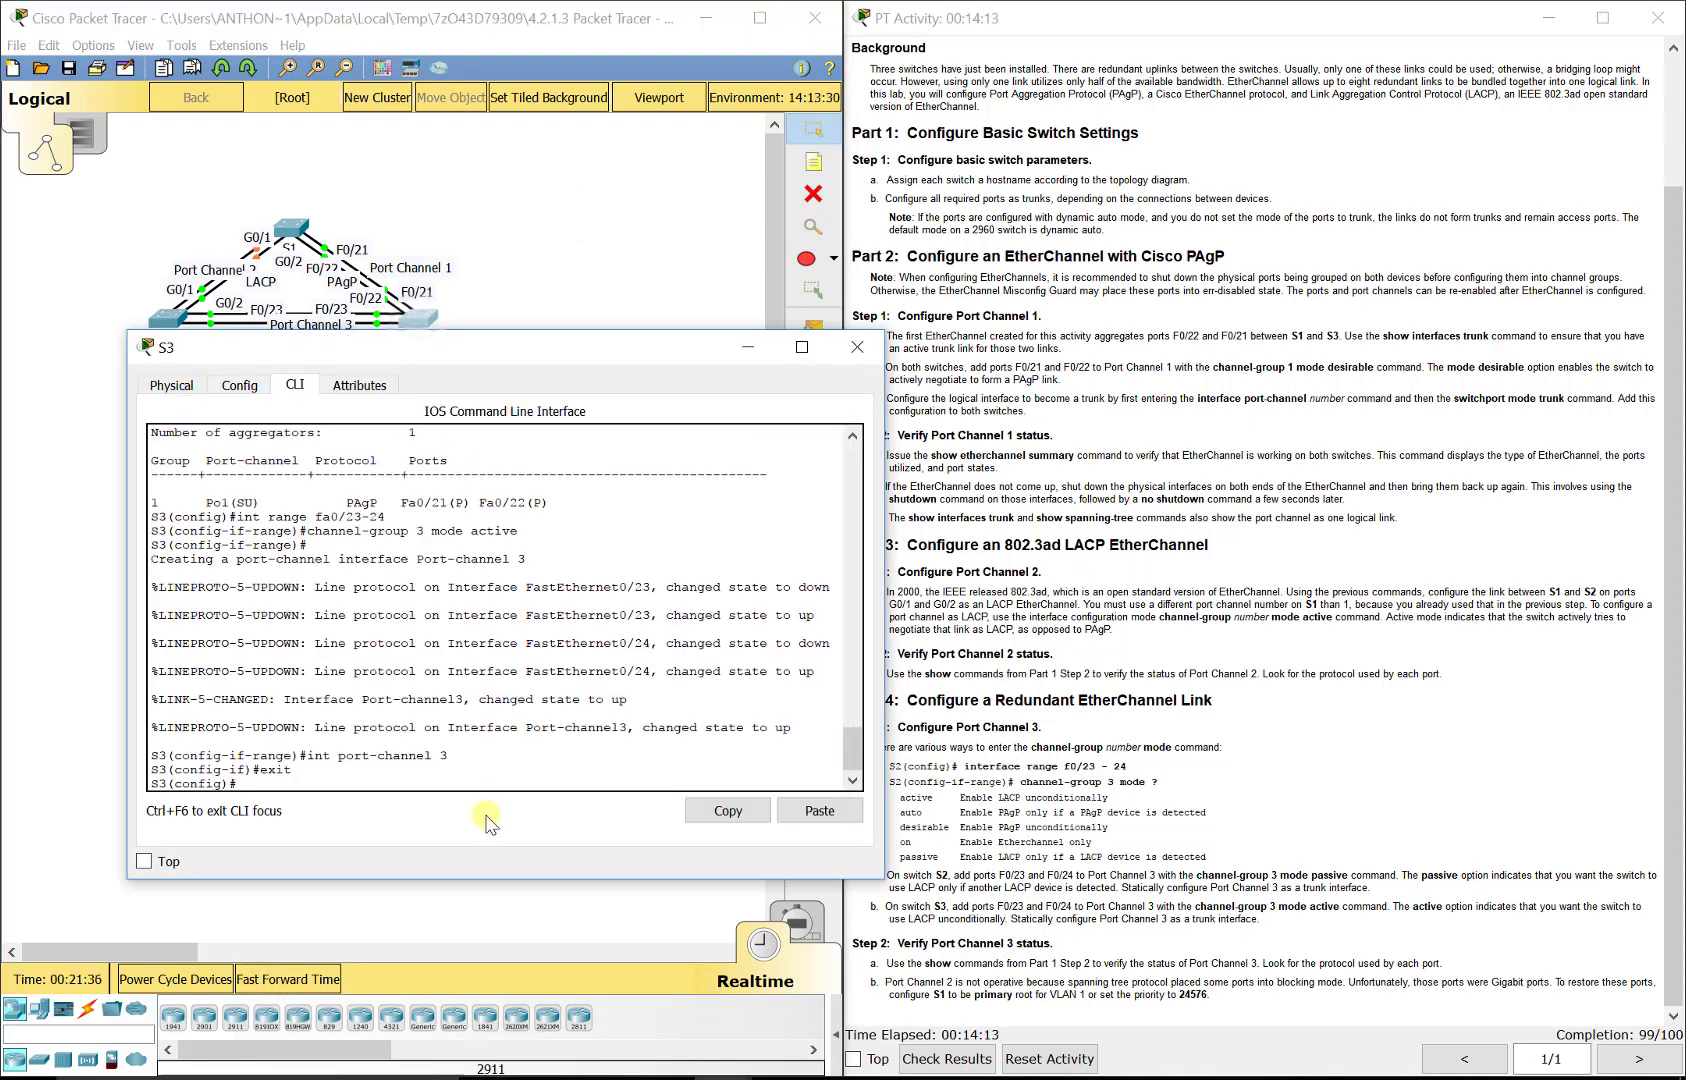
type("do show etherchannel summary")
key("Return")
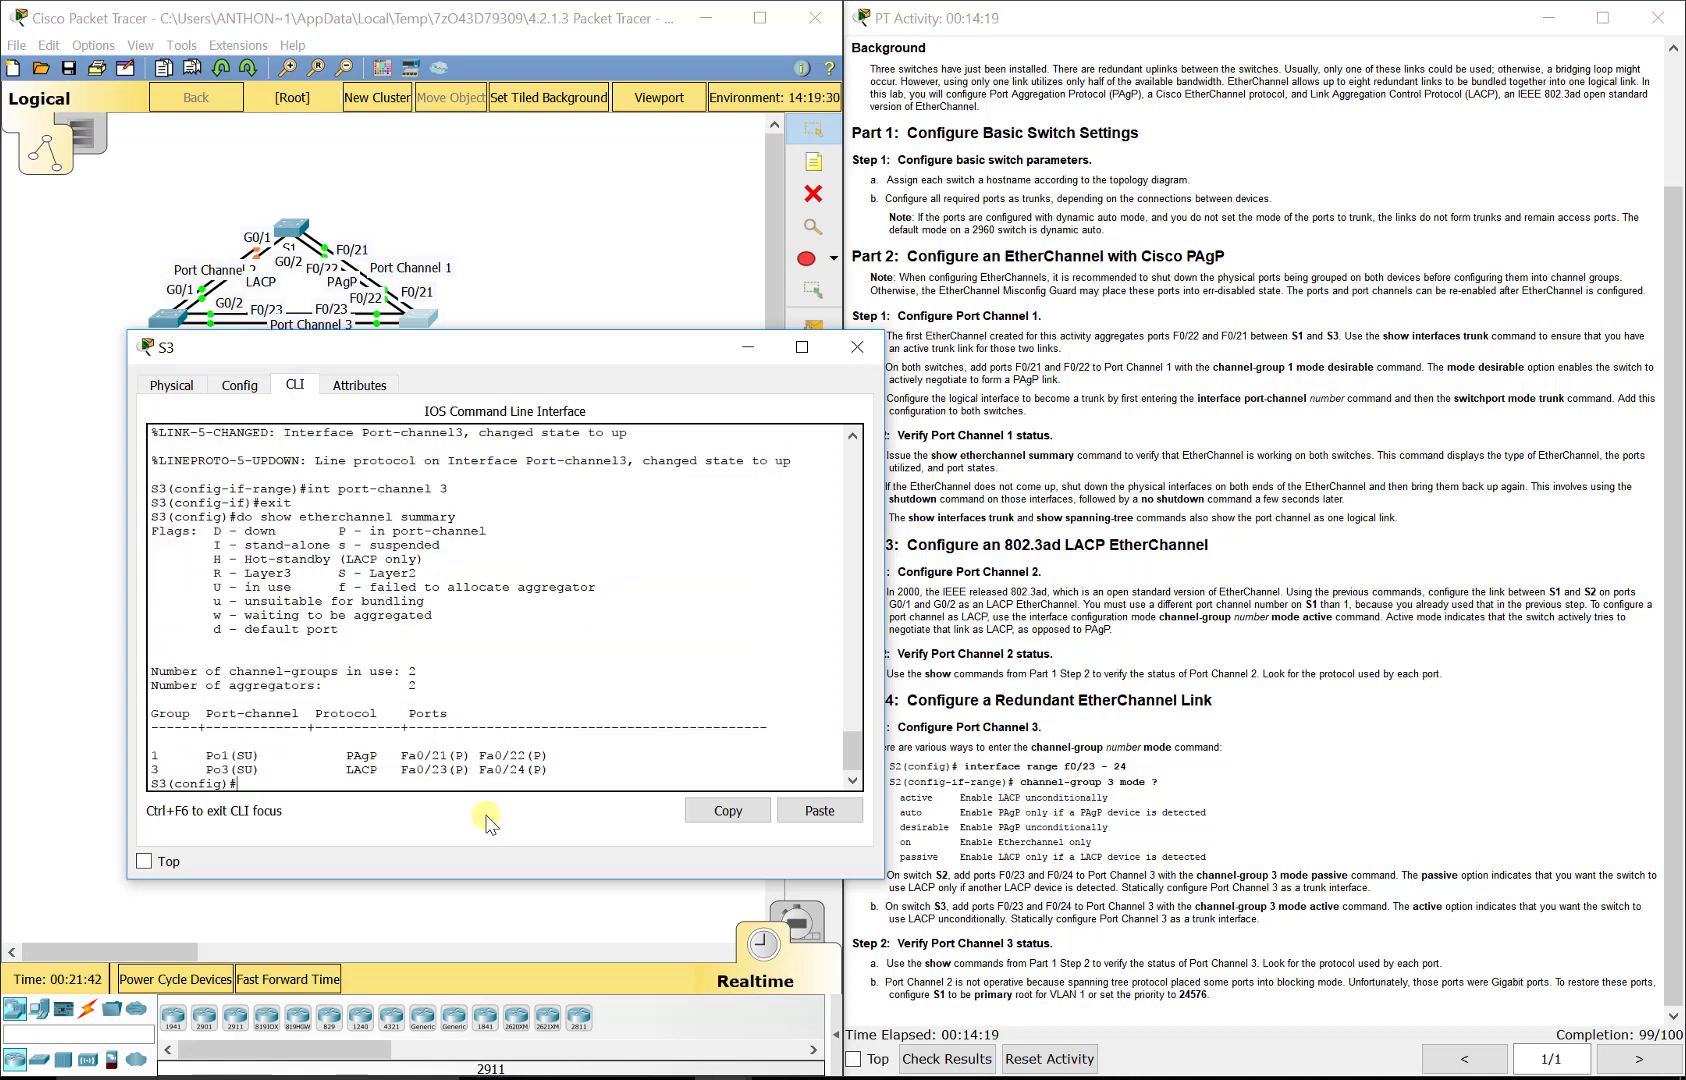
left_click_drag(557, 767, 142, 766)
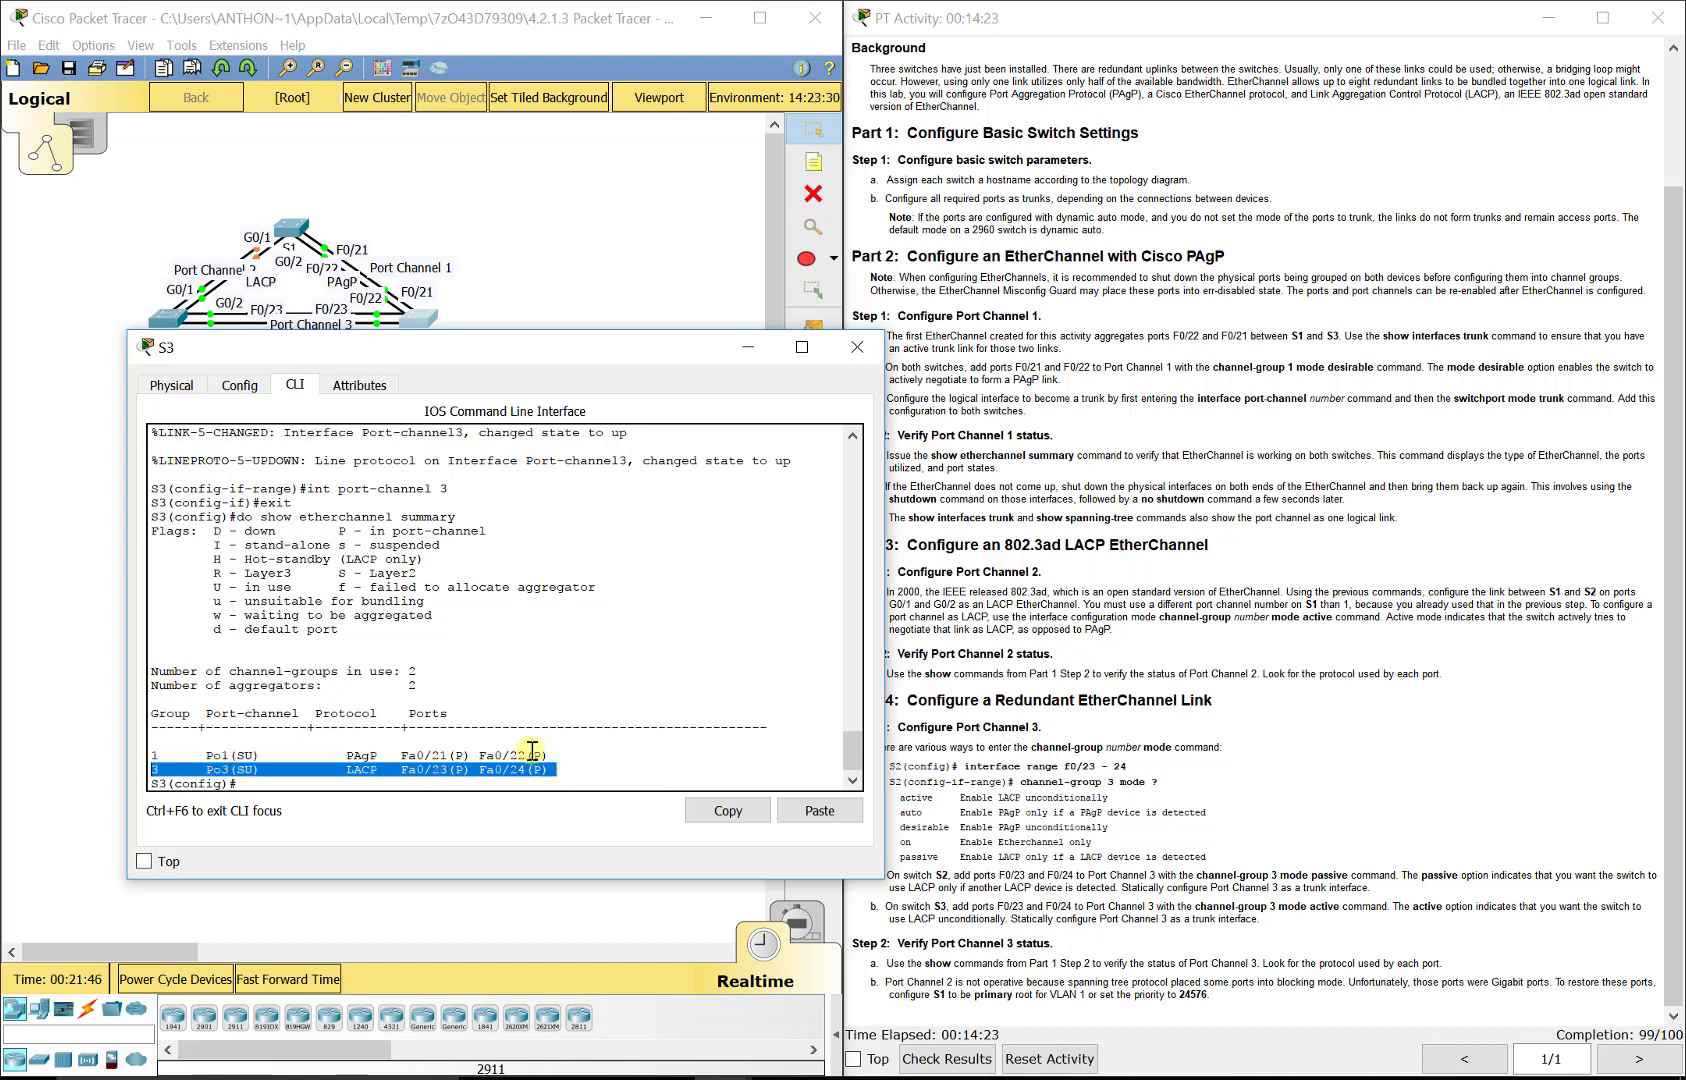
- Exit interface mode on S2 and rerun the EtherChannel summary to confirm Po3
left_click(168, 317)
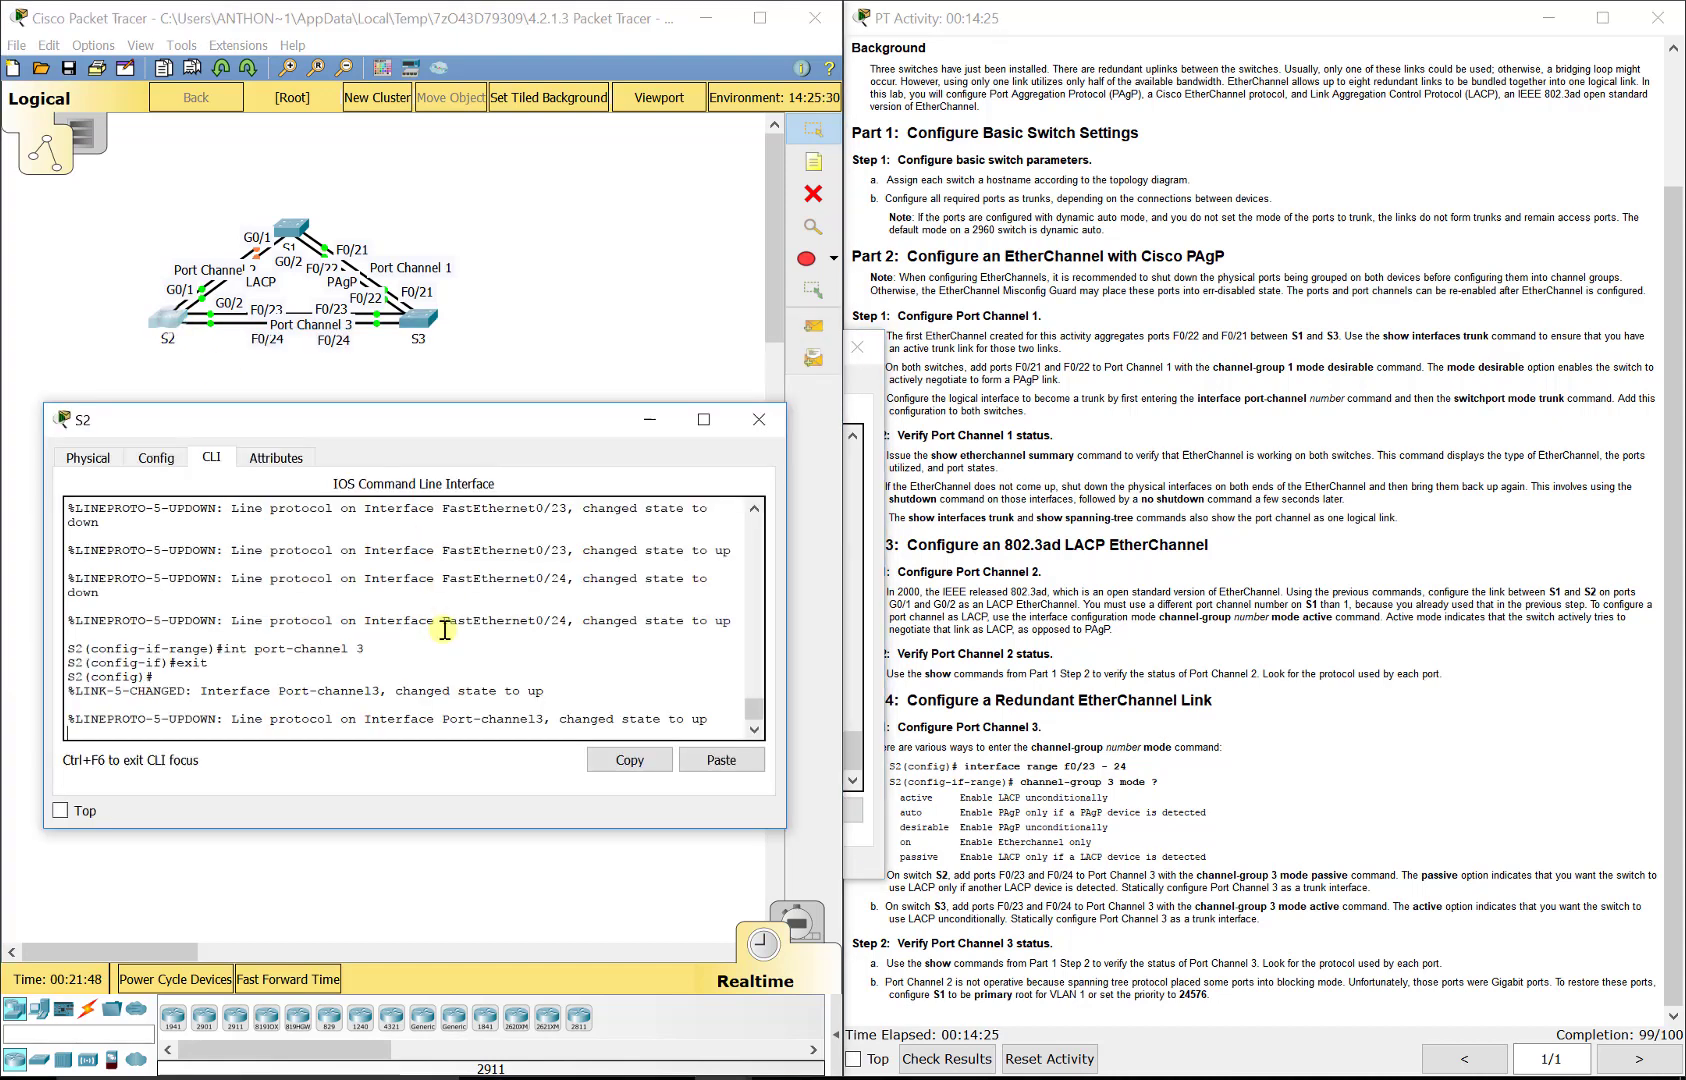
type("exit")
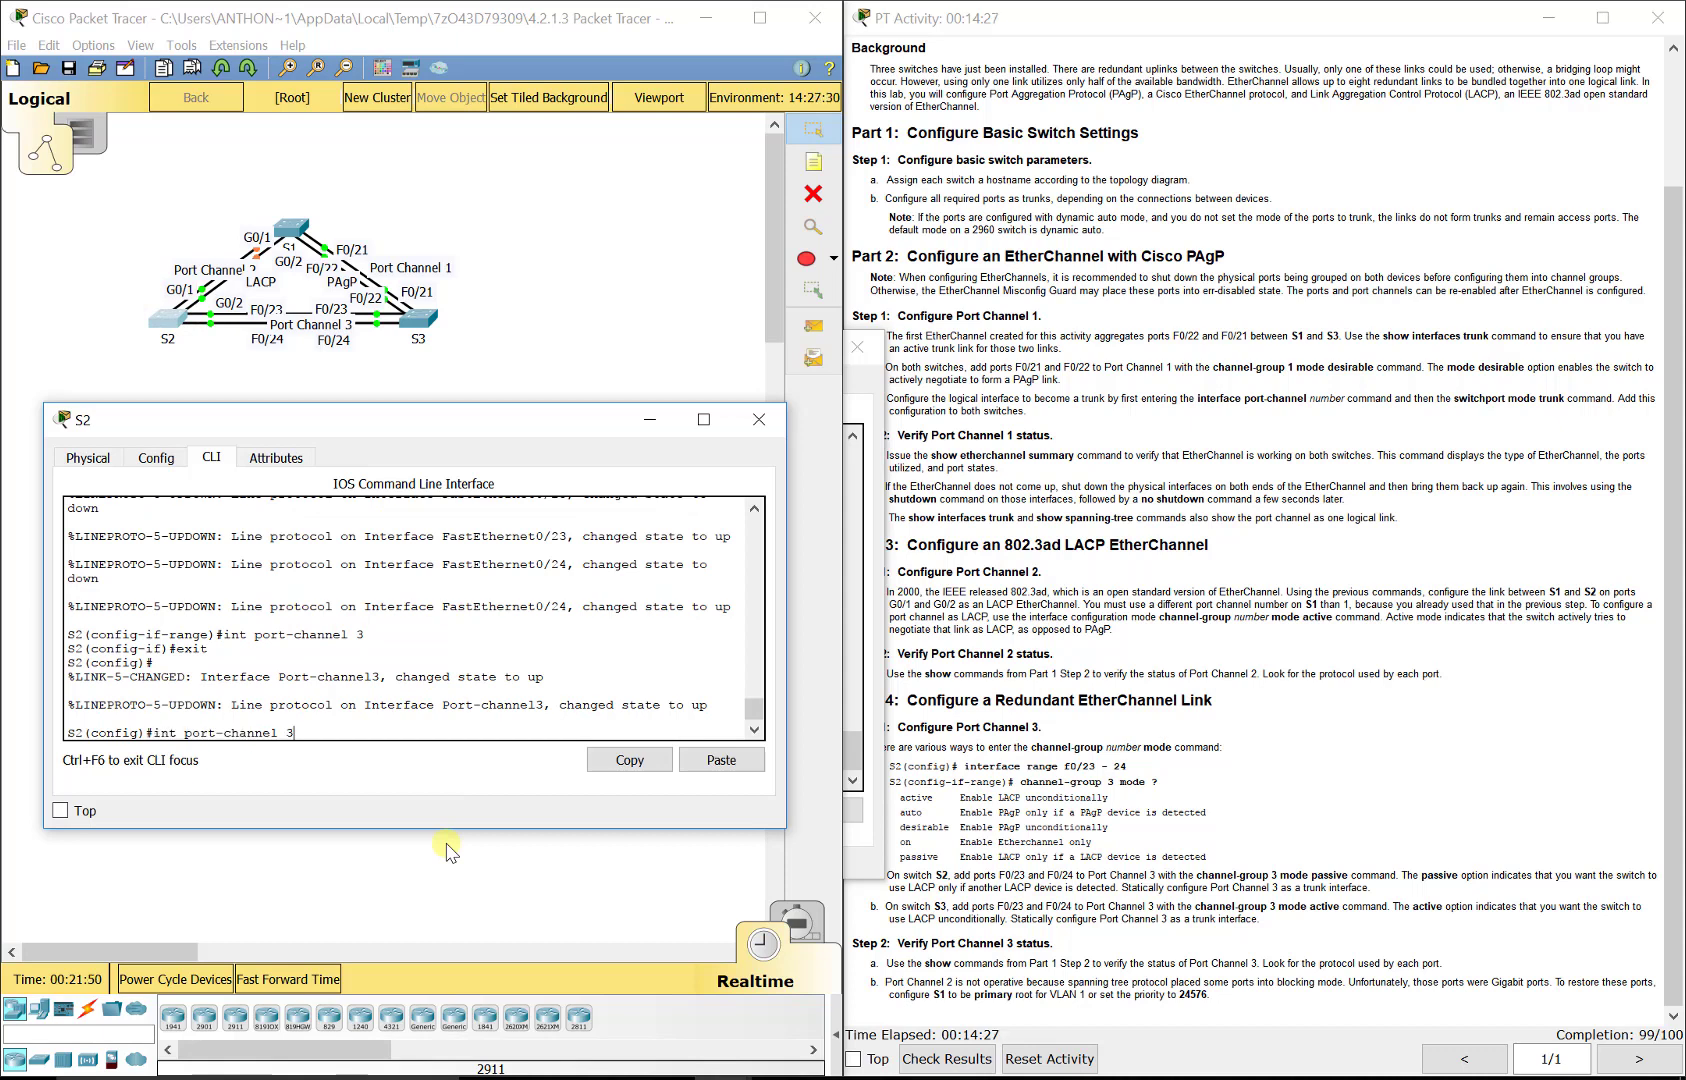
key("Up")
key("Up")
key("Return")
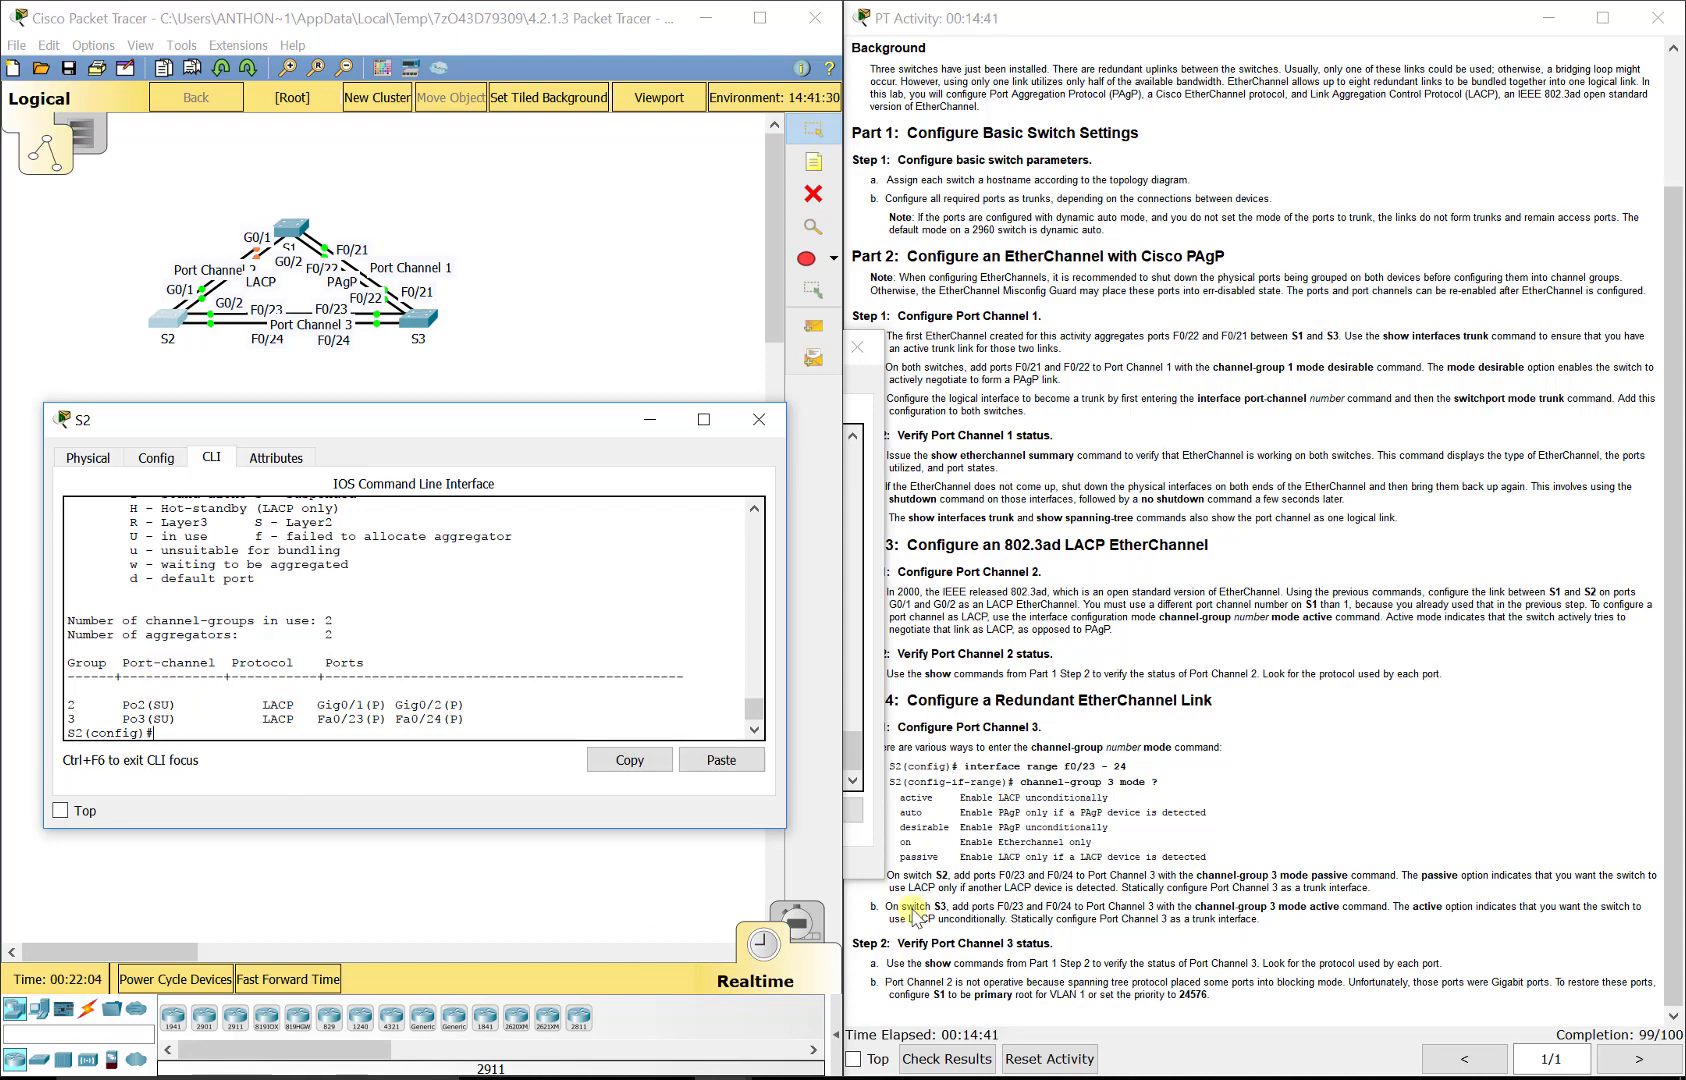
- Close S2's window and review the final instruction on making S1 the VLAN 1 primary root
left_click(230, 198)
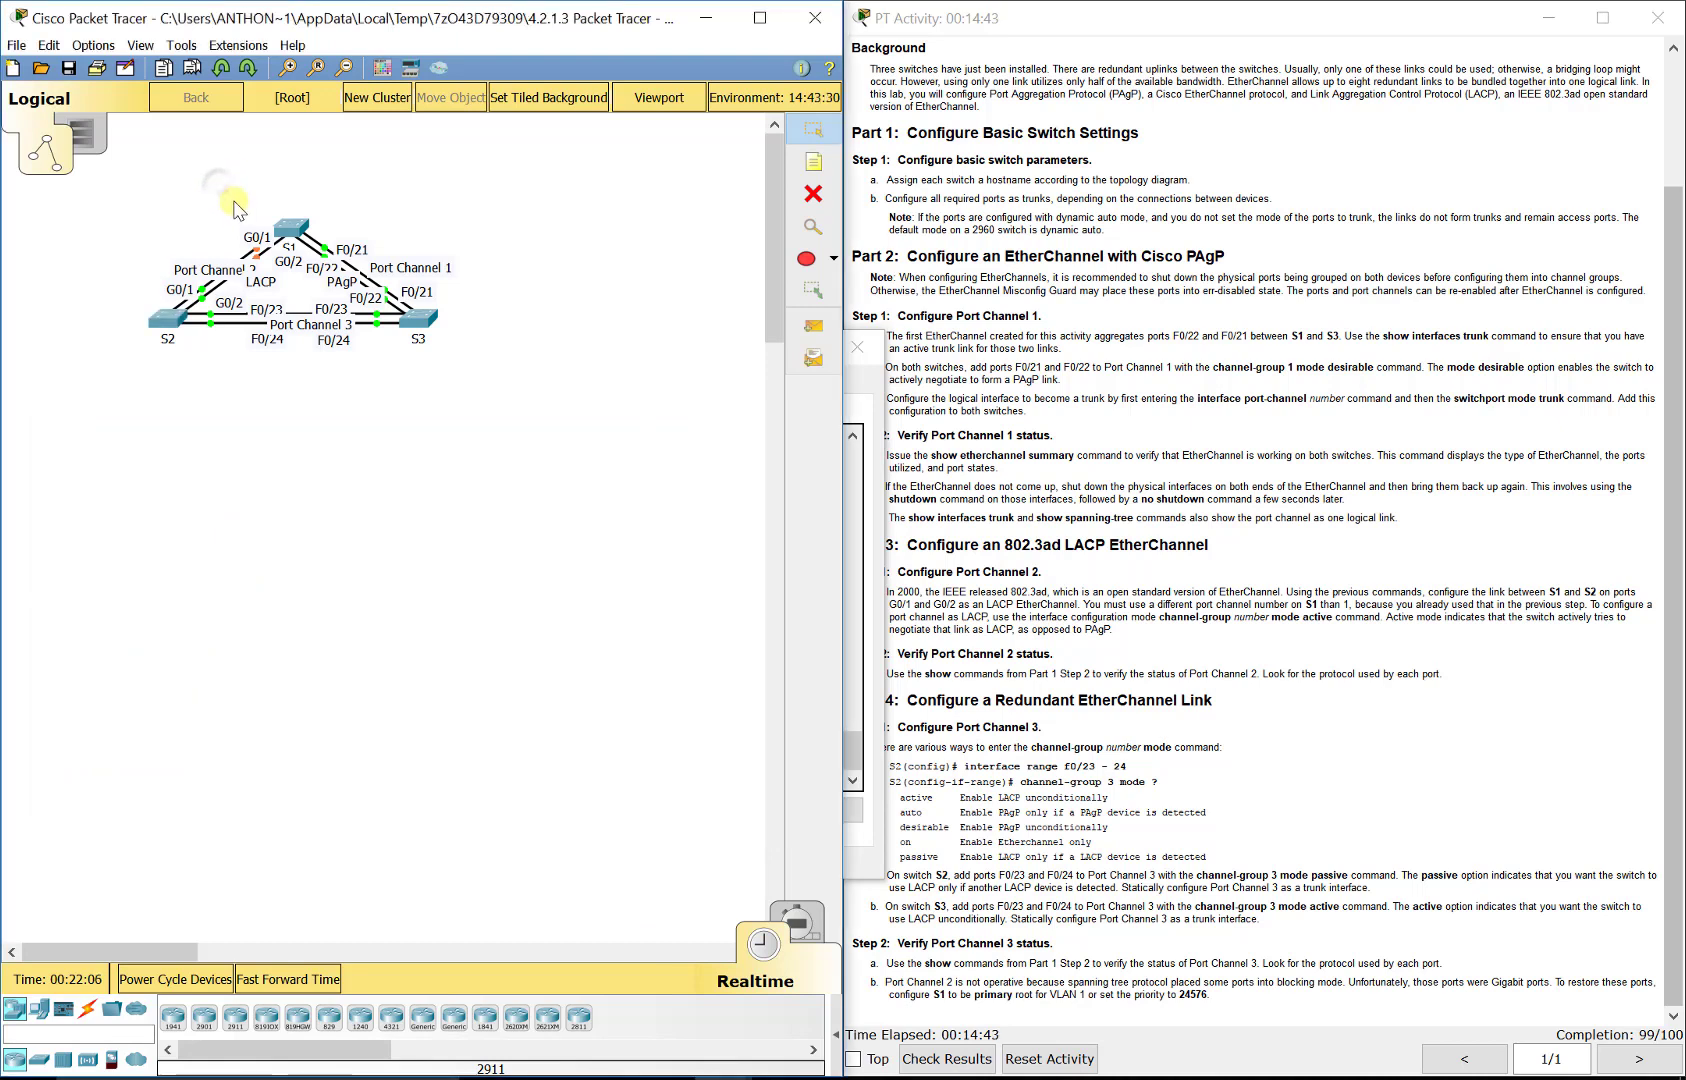
left_click_drag(233, 203, 376, 200)
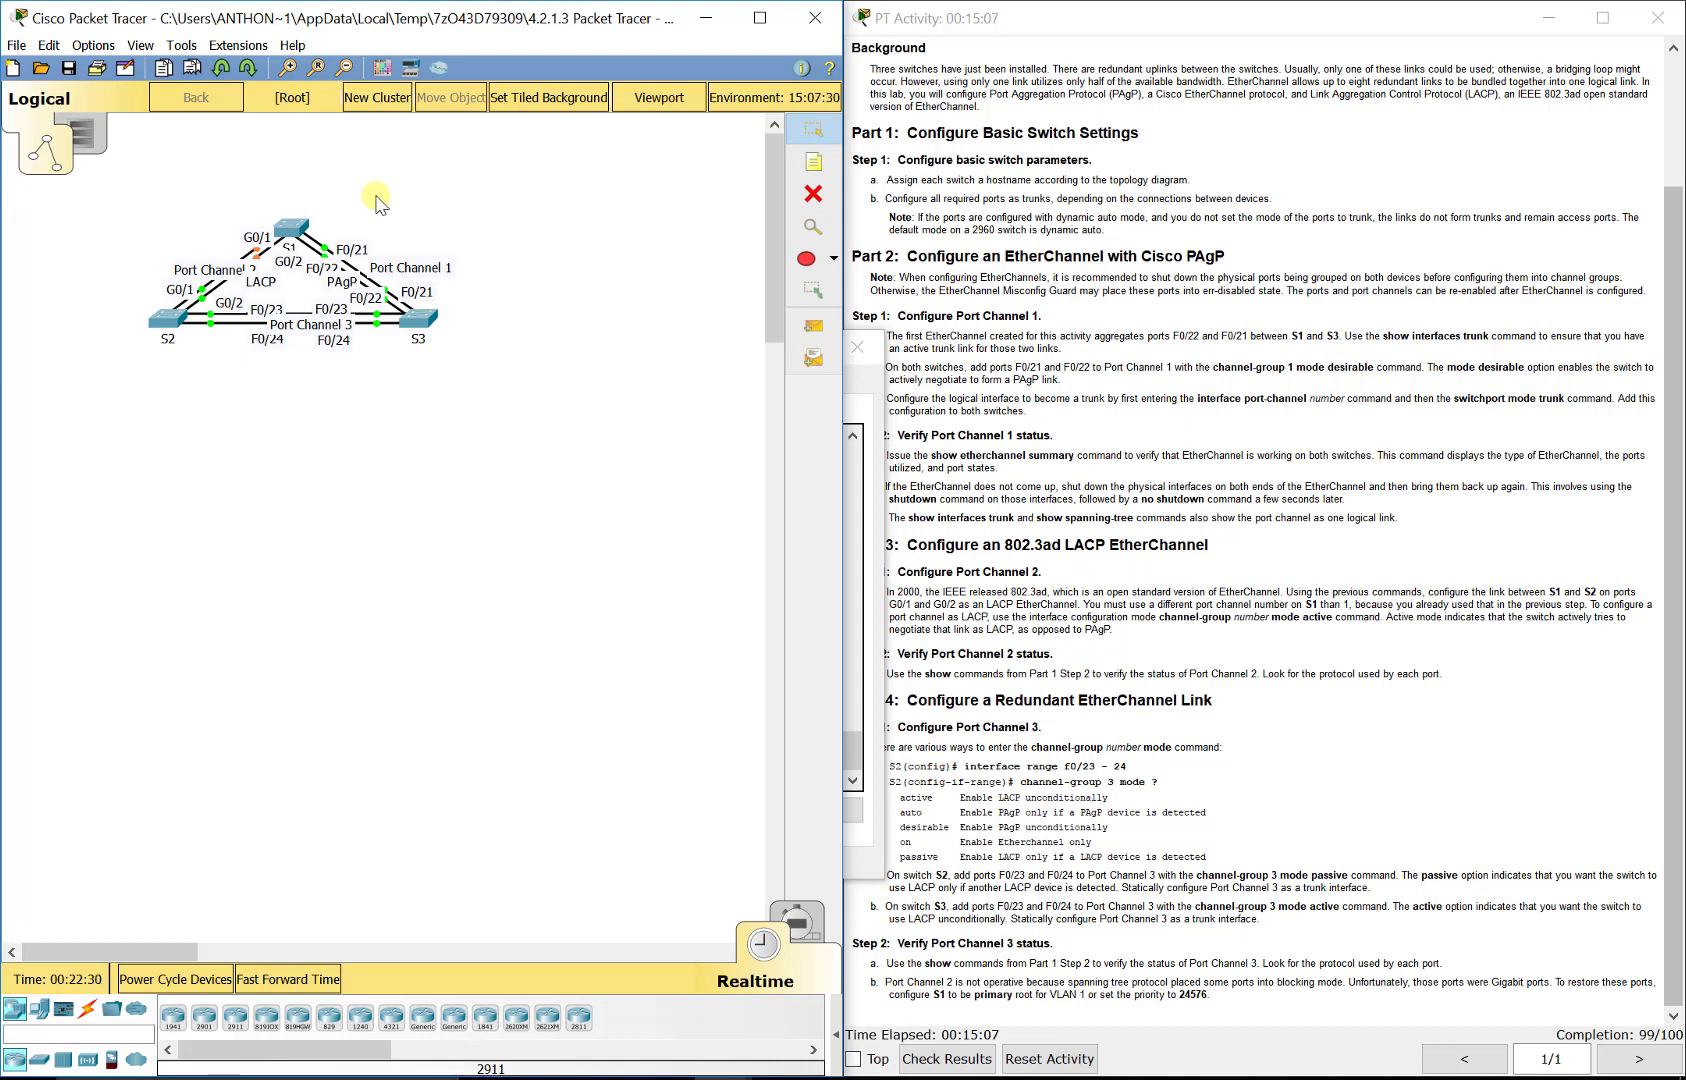
left_click(1012, 990)
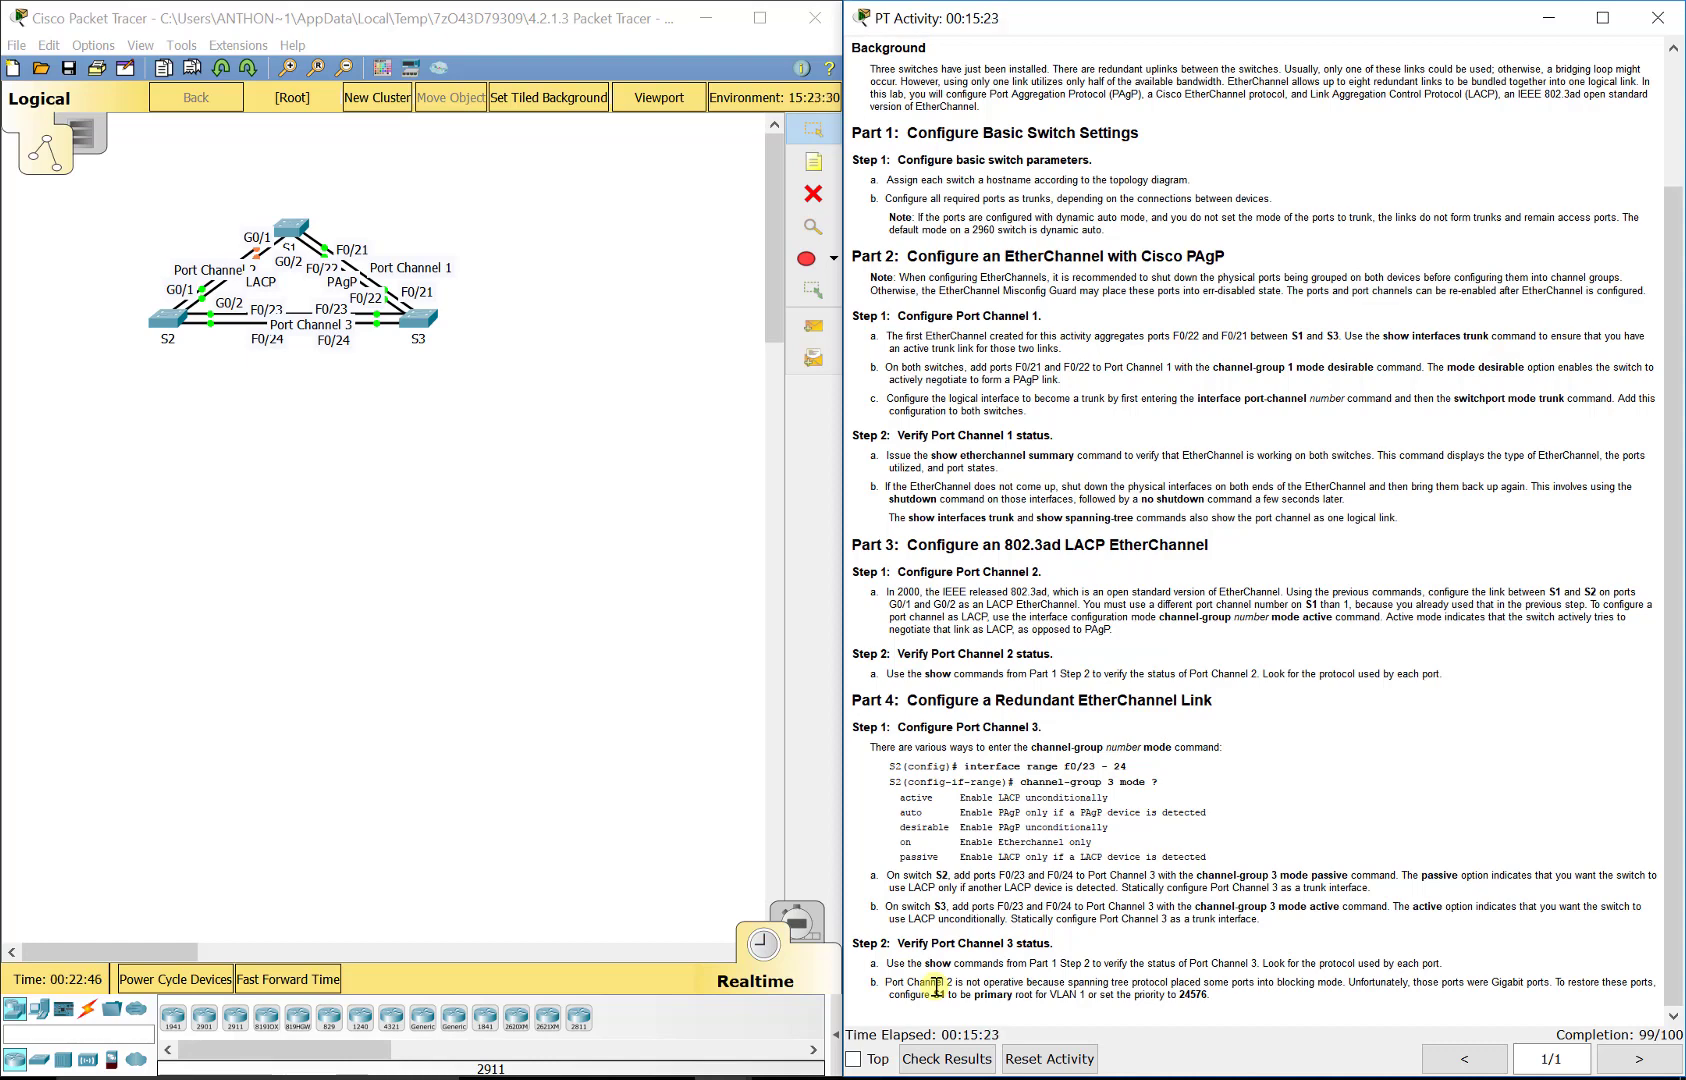
left_click_drag(1050, 994, 1097, 995)
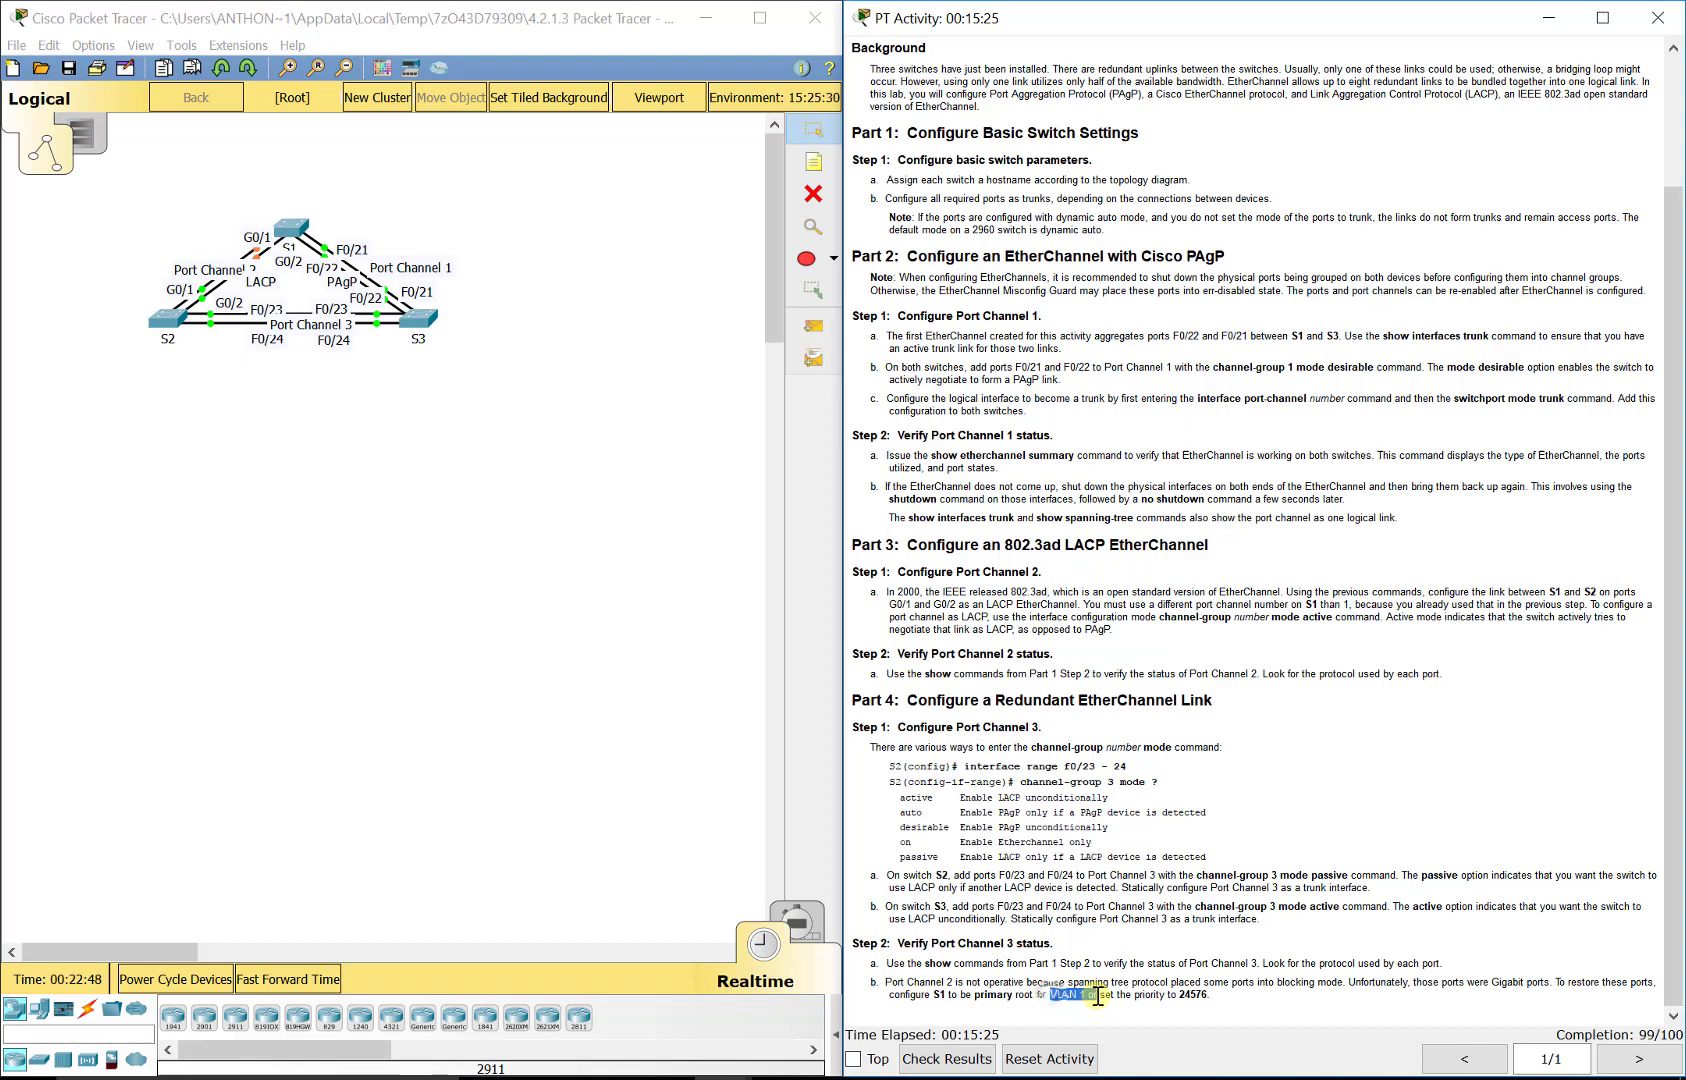
left_click(1097, 995)
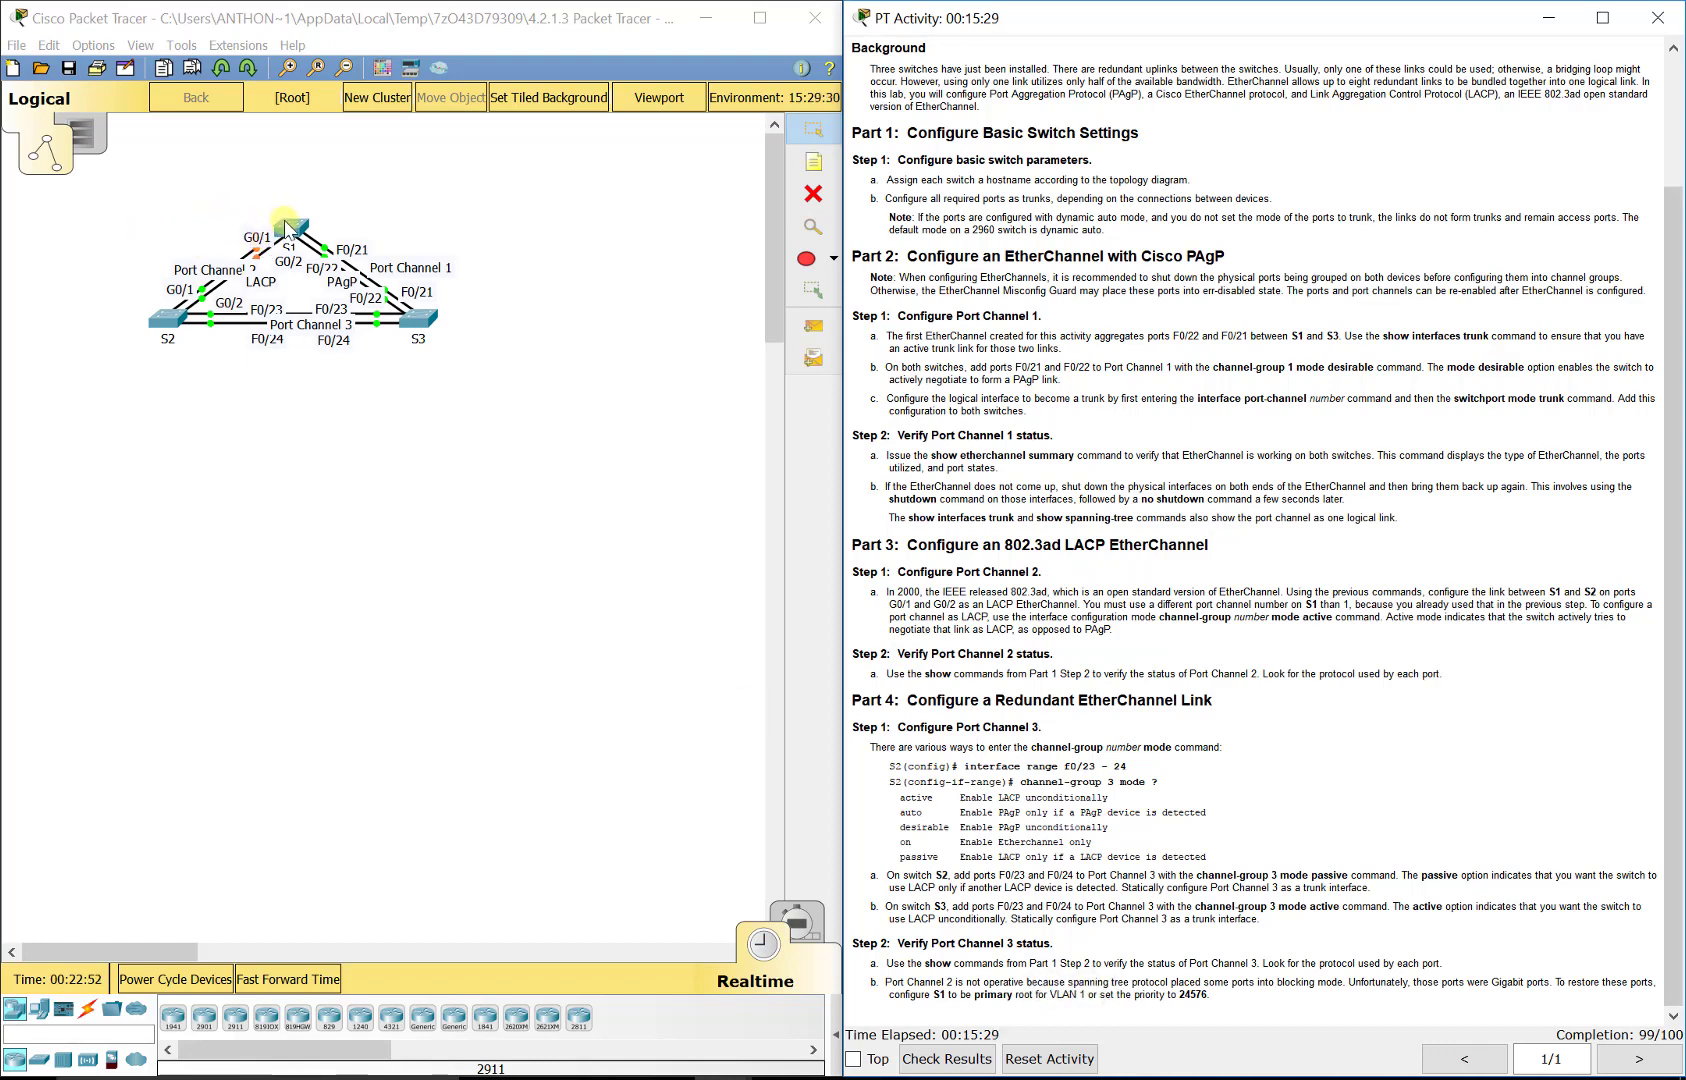
- On S1, enter 'spanning-tree vlan 1 priority 24576', using ? help to check the syntax
left_click(291, 230)
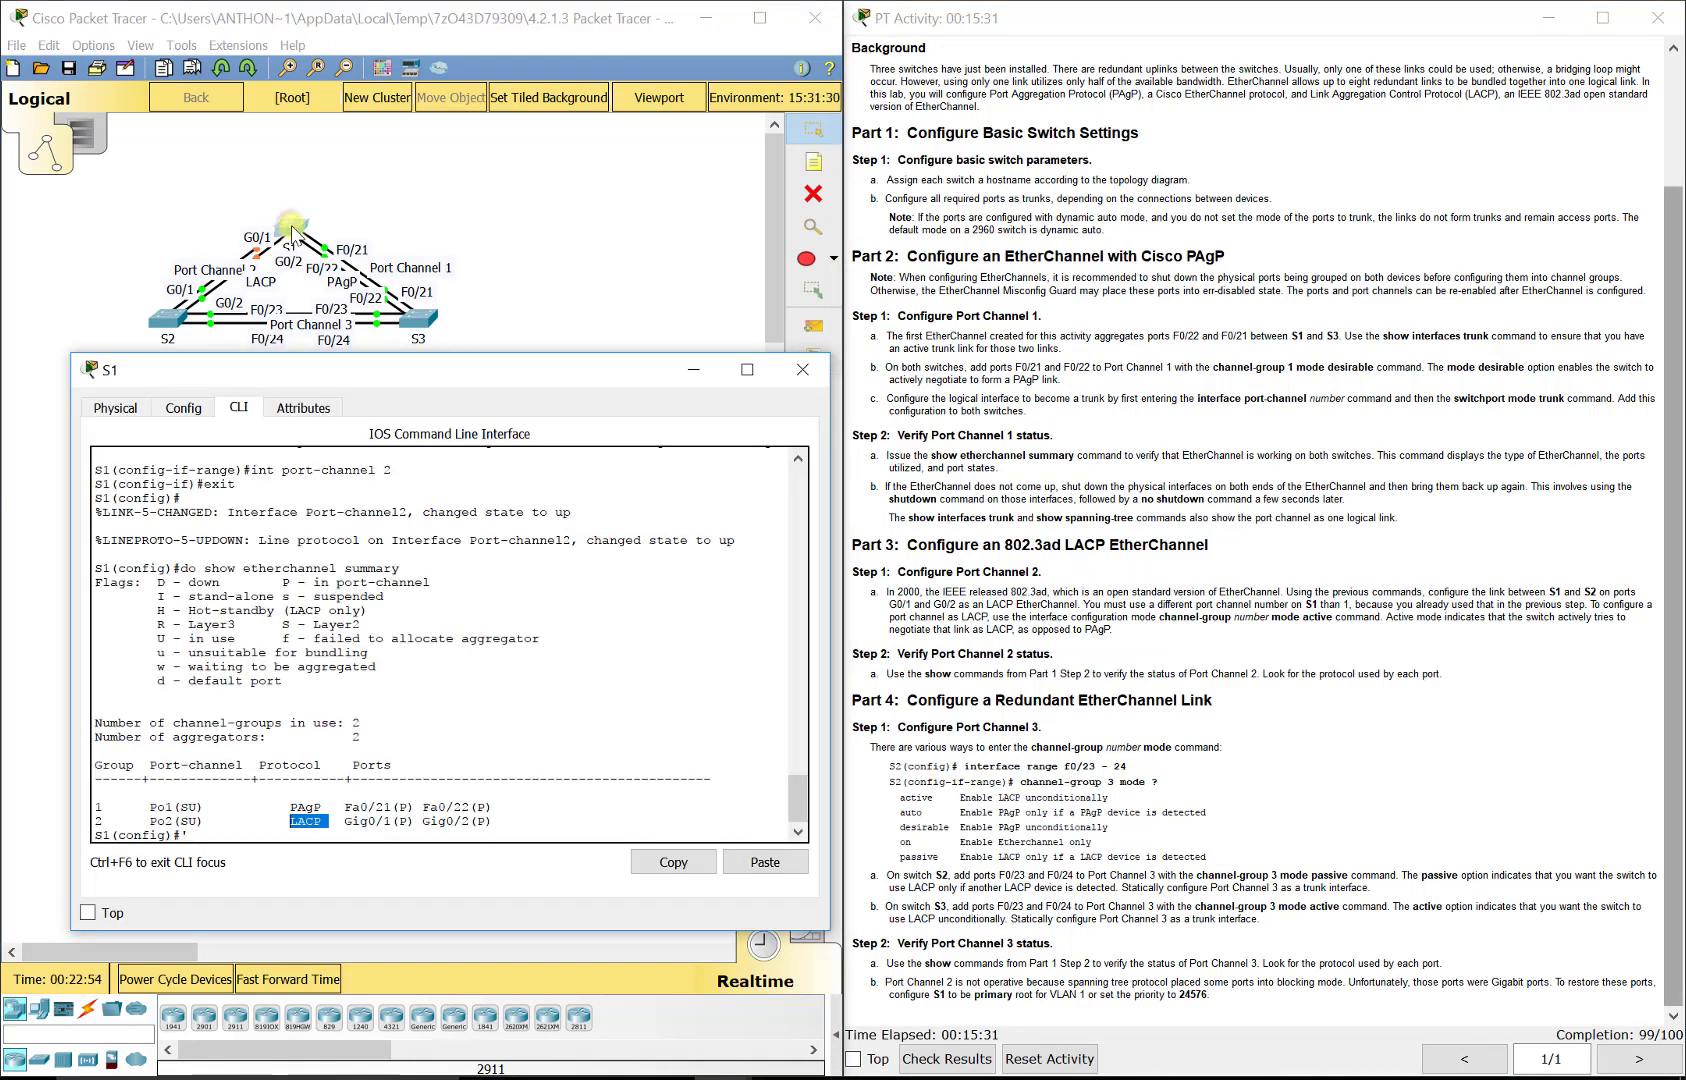
left_click_drag(313, 380, 294, 299)
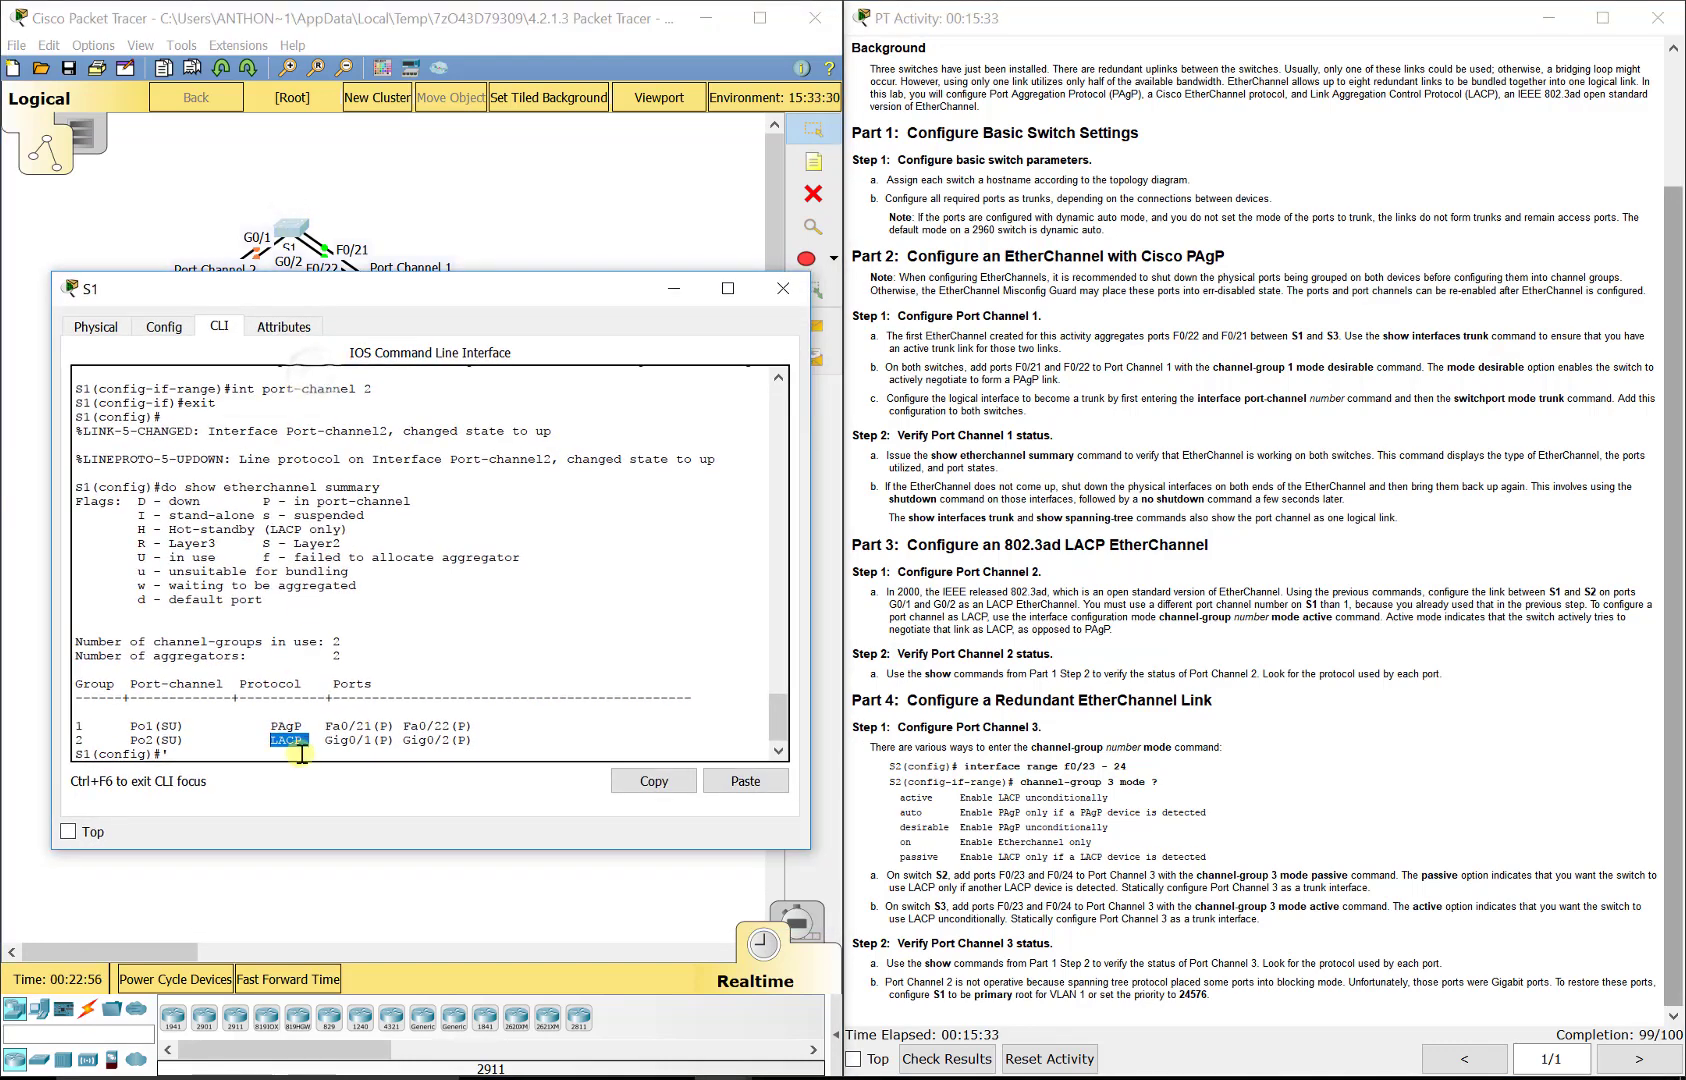
type("spanning-")
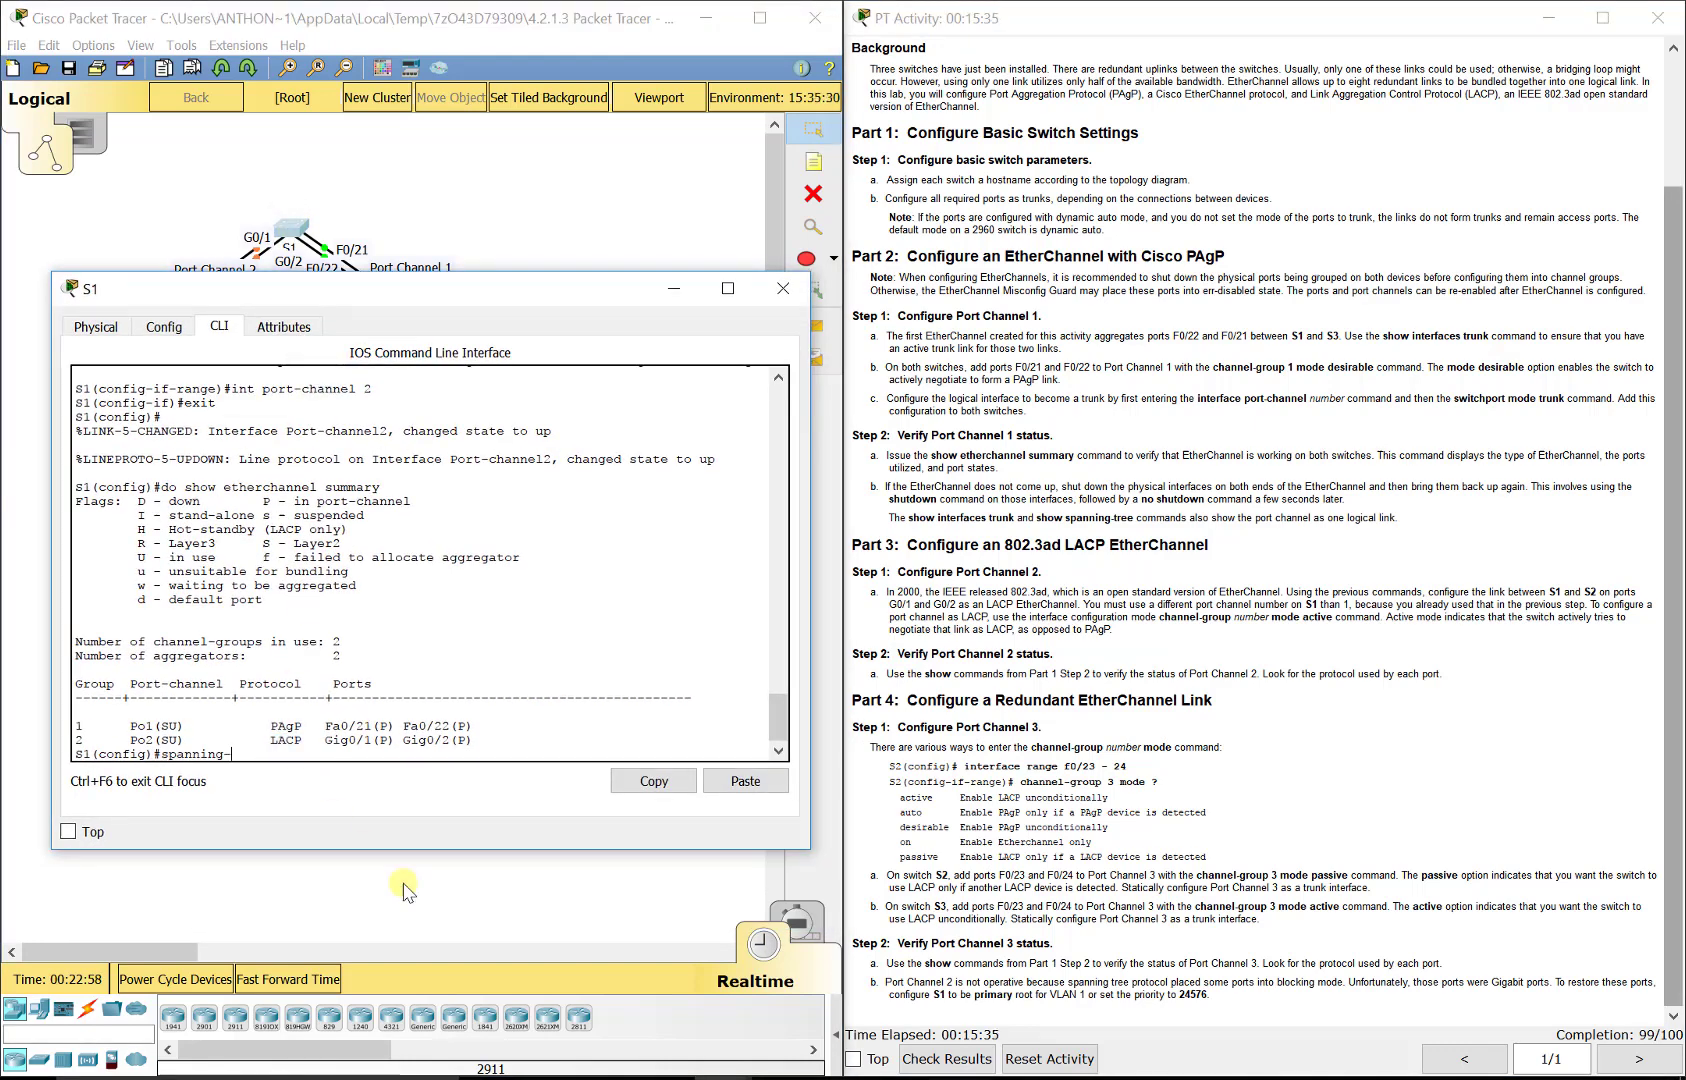
type("tree ")
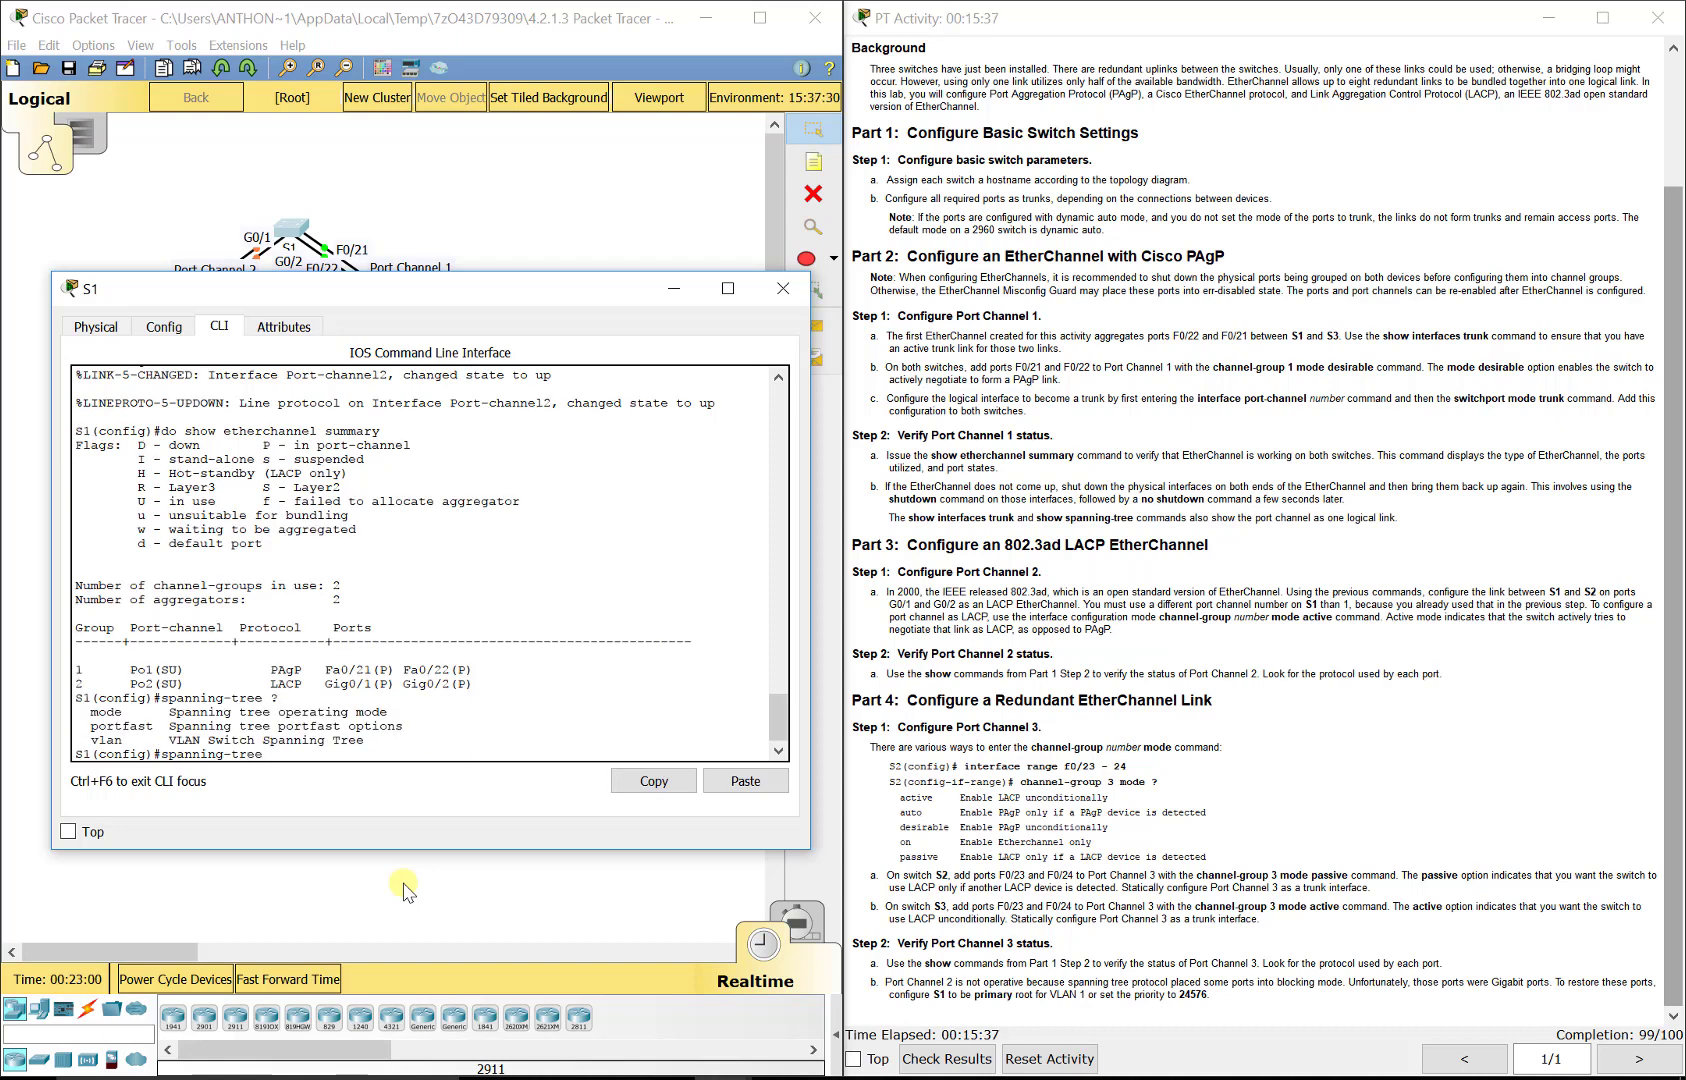
type("?vlan ?1 ")
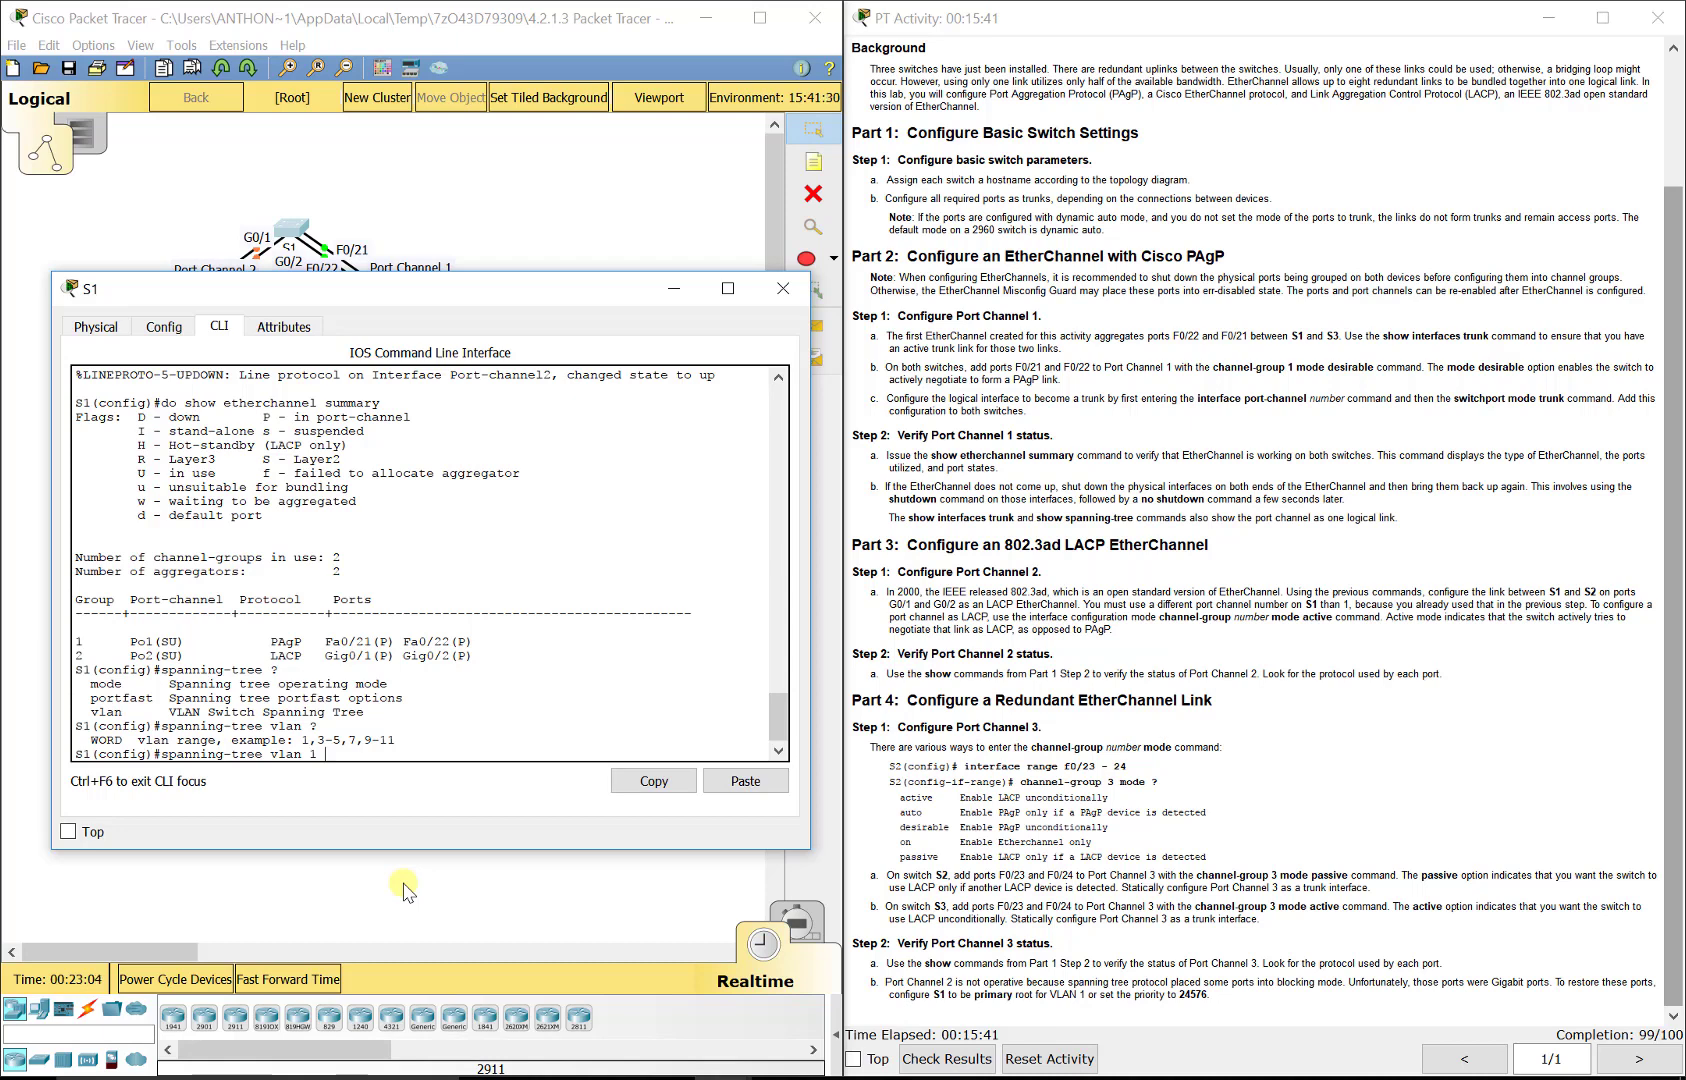
type("?")
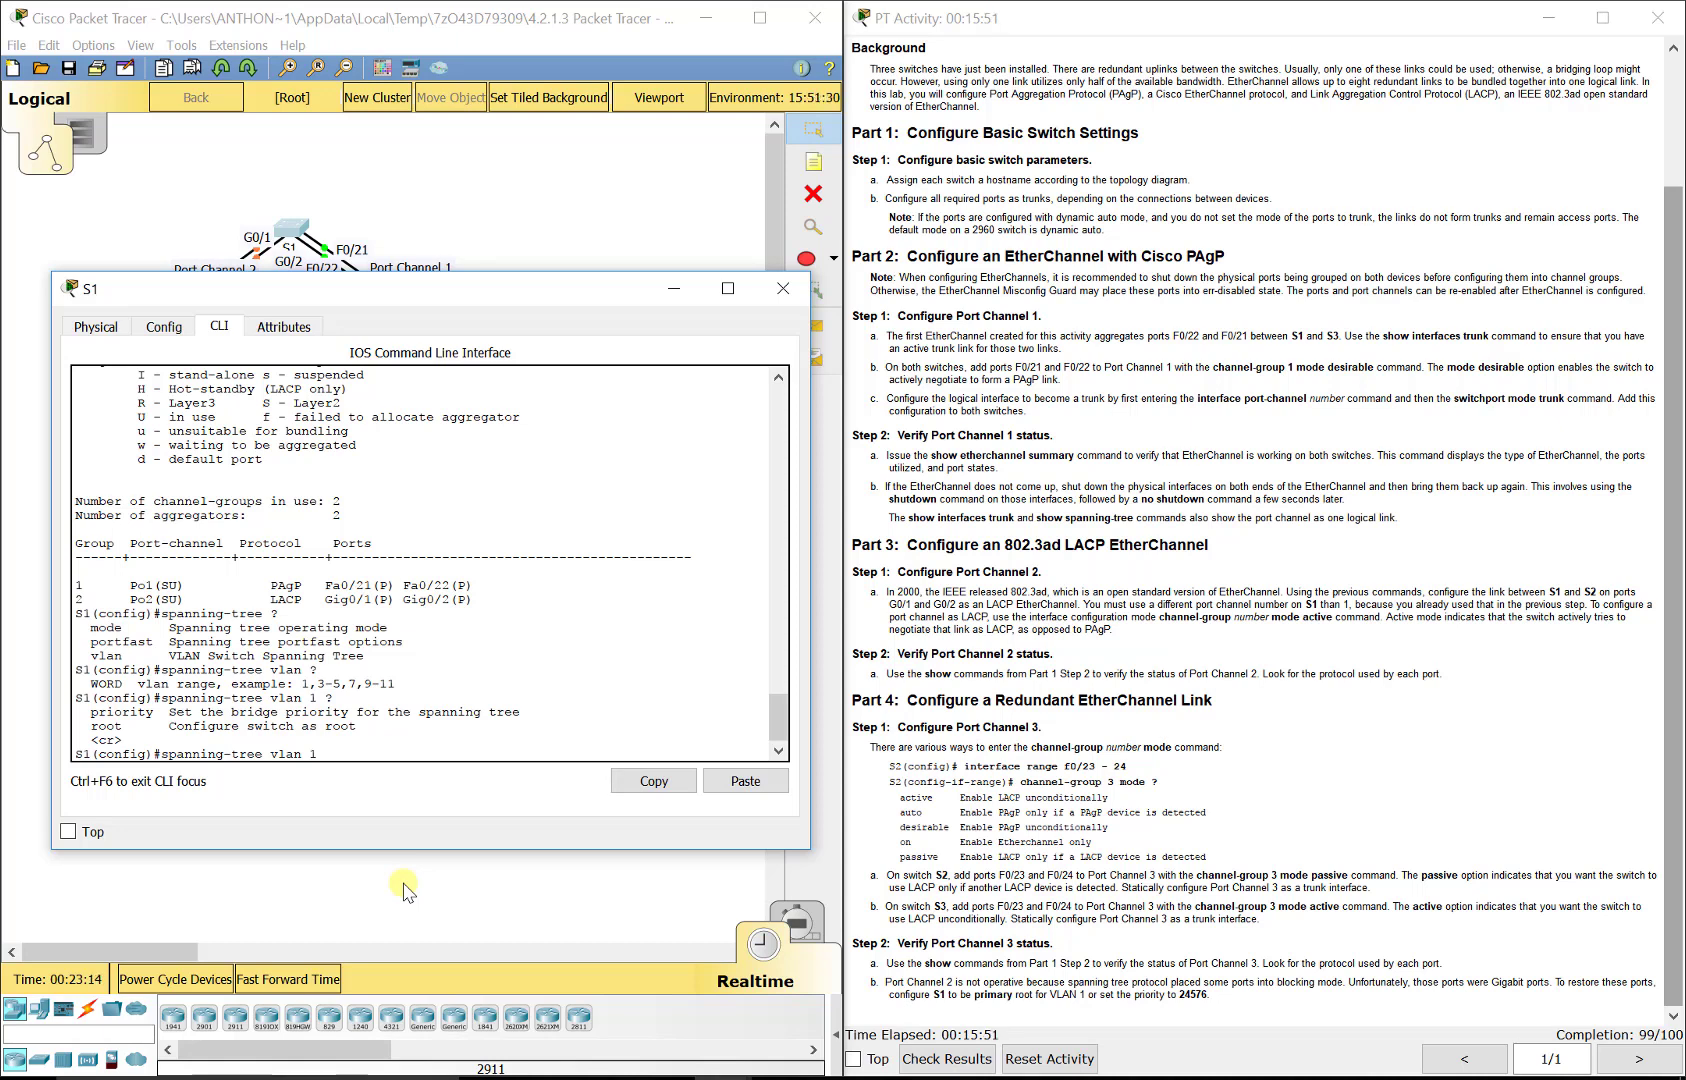
type("pri")
key("Tab")
type("?")
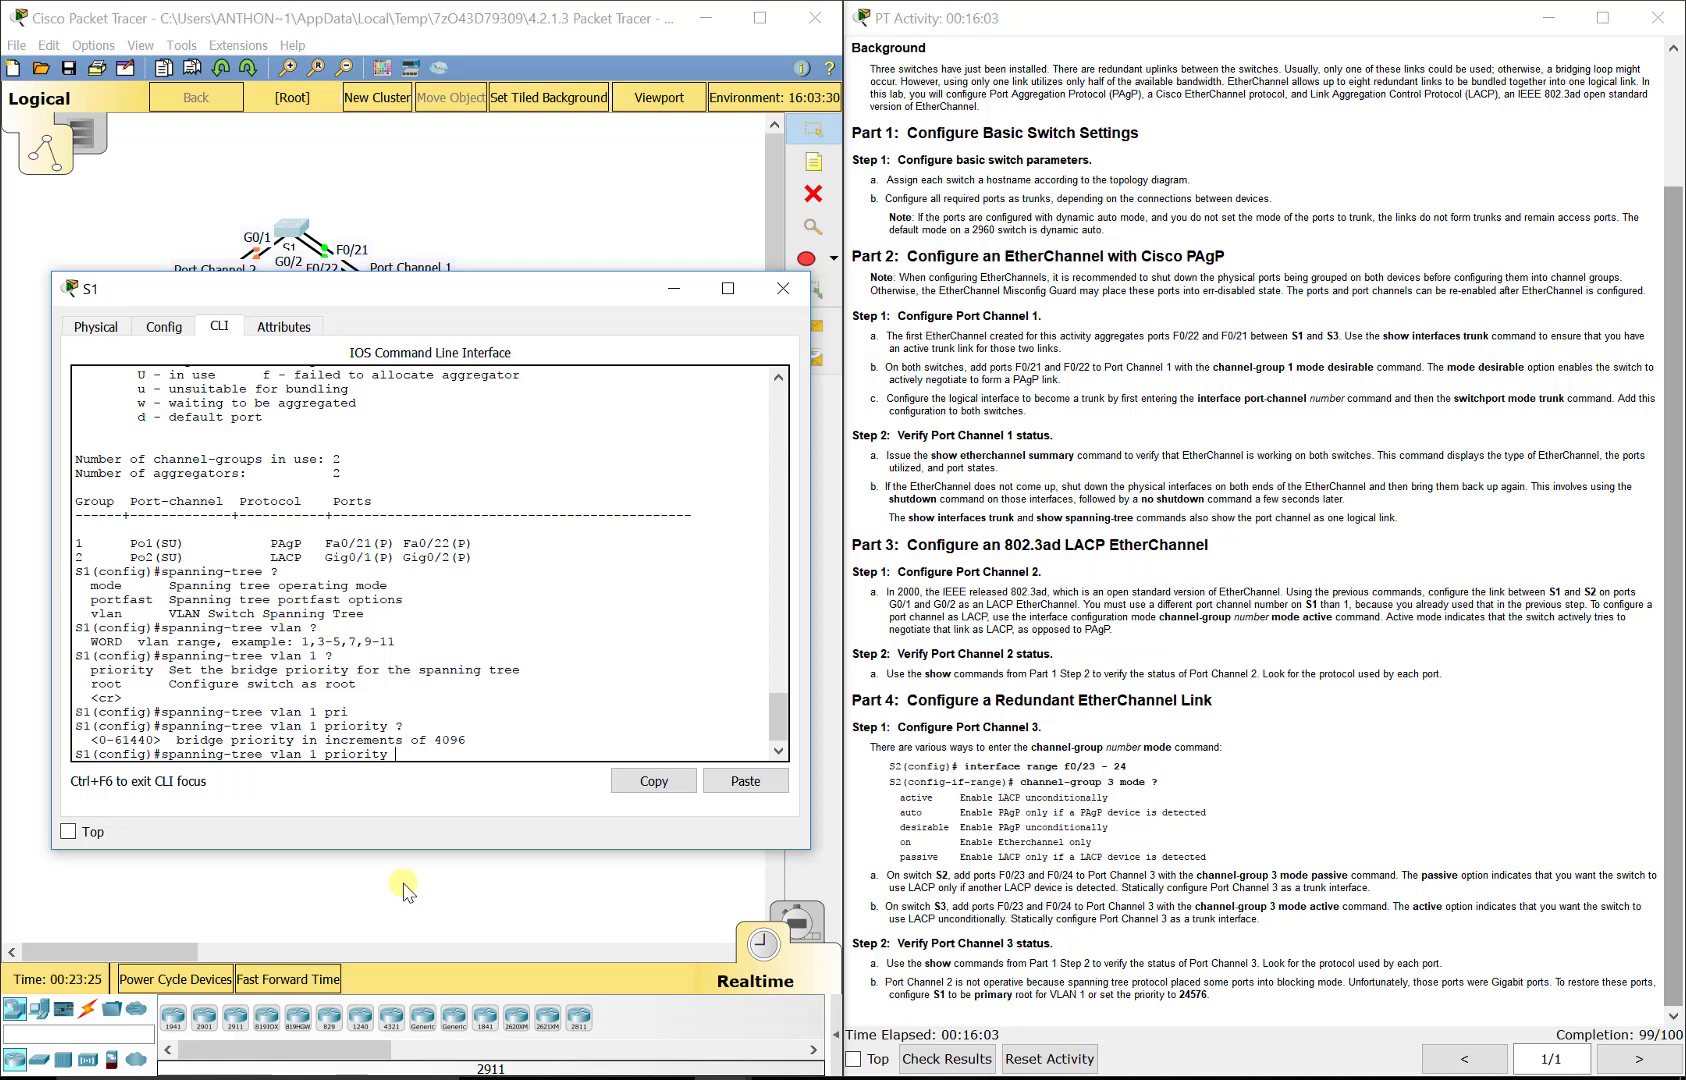
type("24576")
type("?")
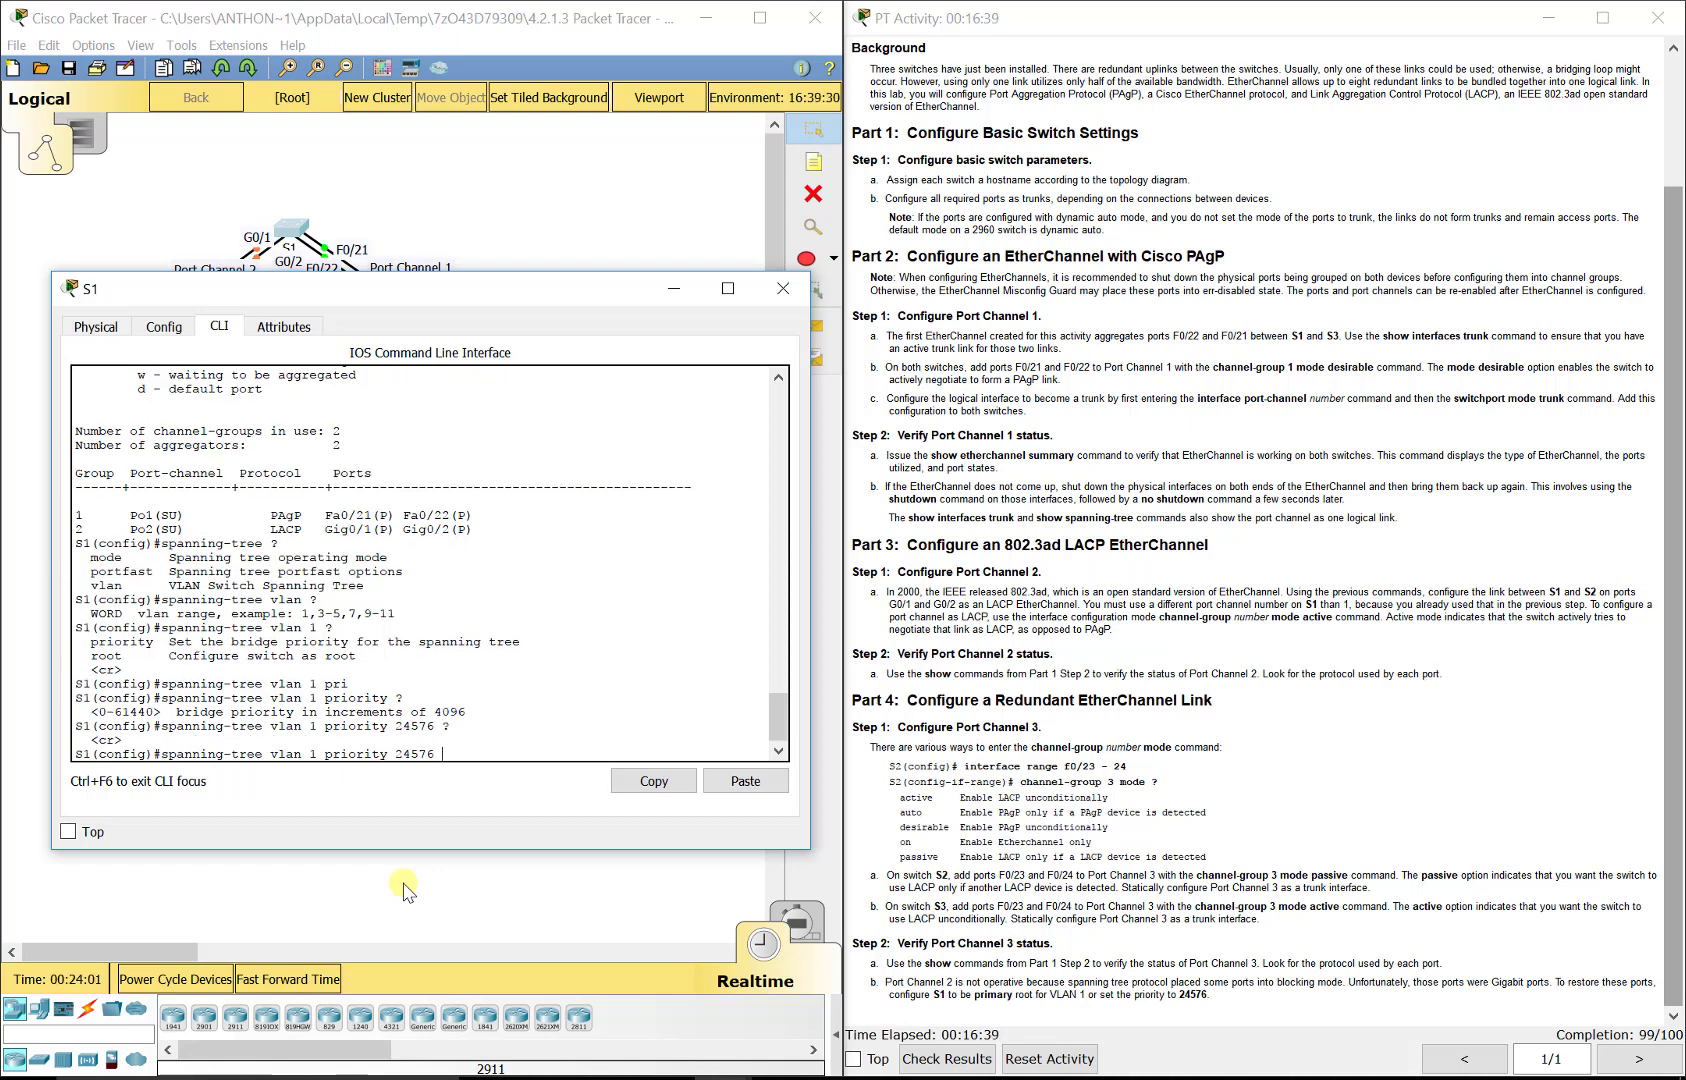
key("Return")
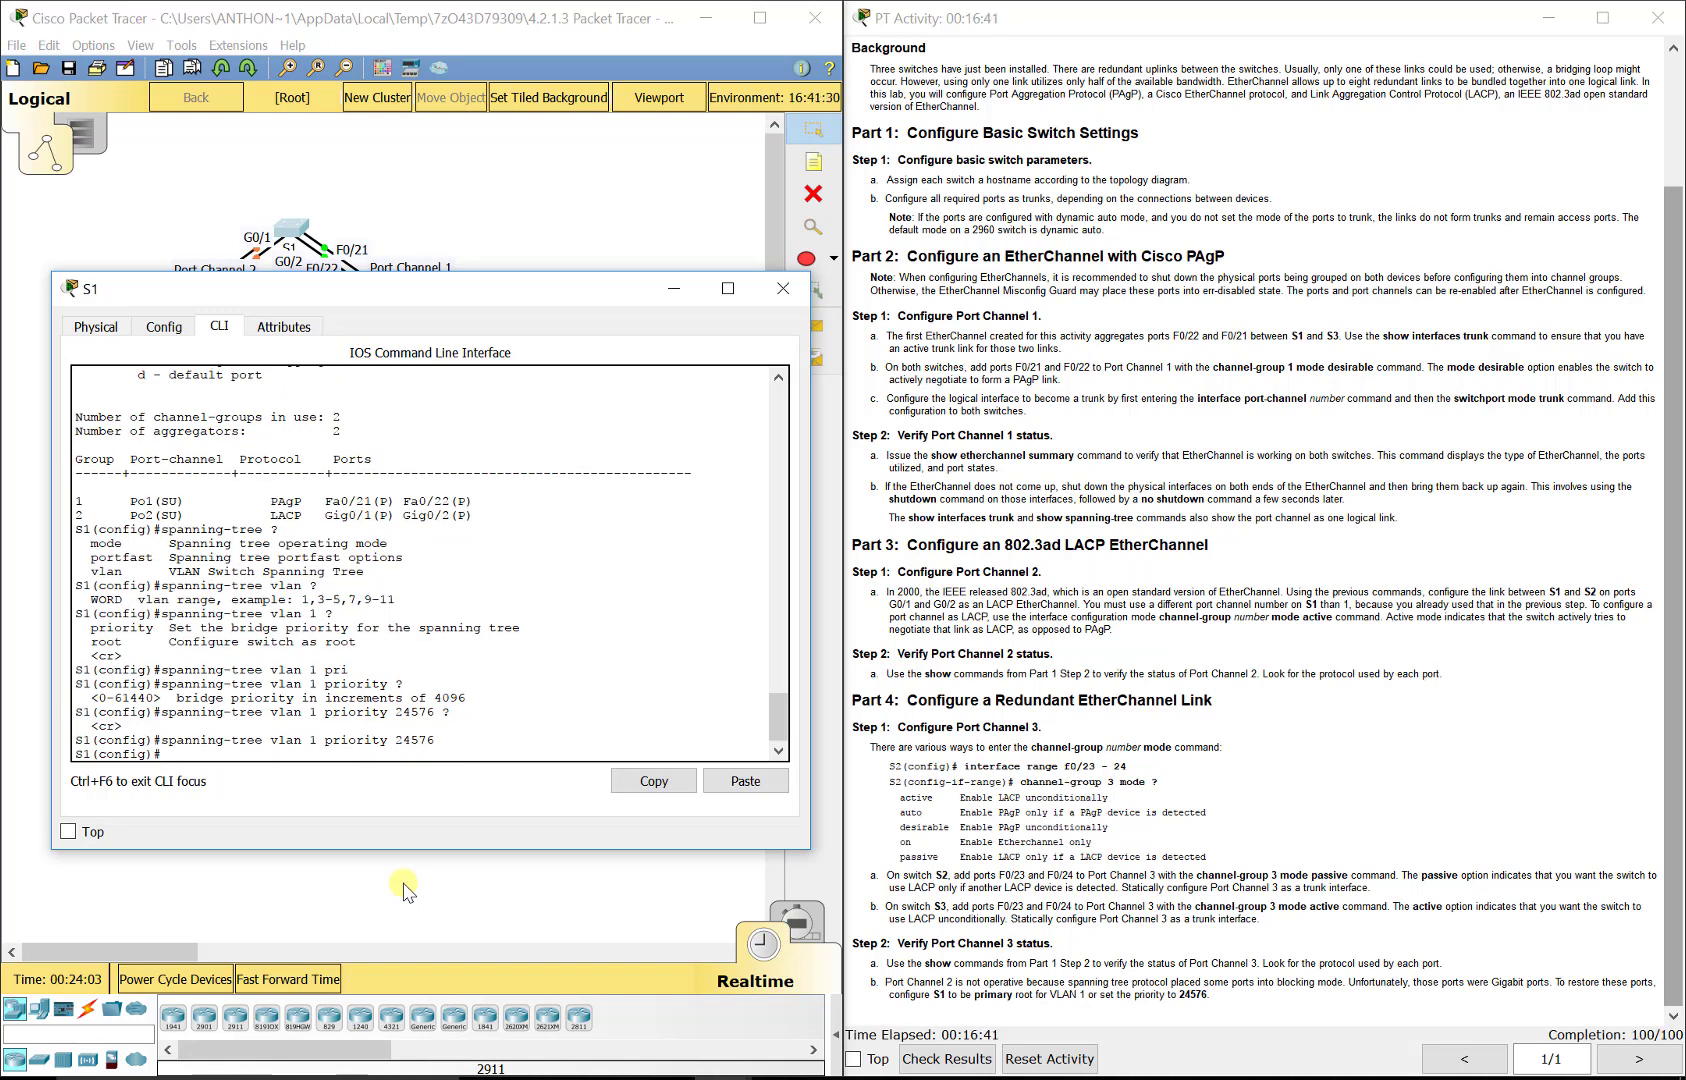
- Close S1's window, fast-forward the simulation twice, and check the 100/100 completion score
left_click(783, 288)
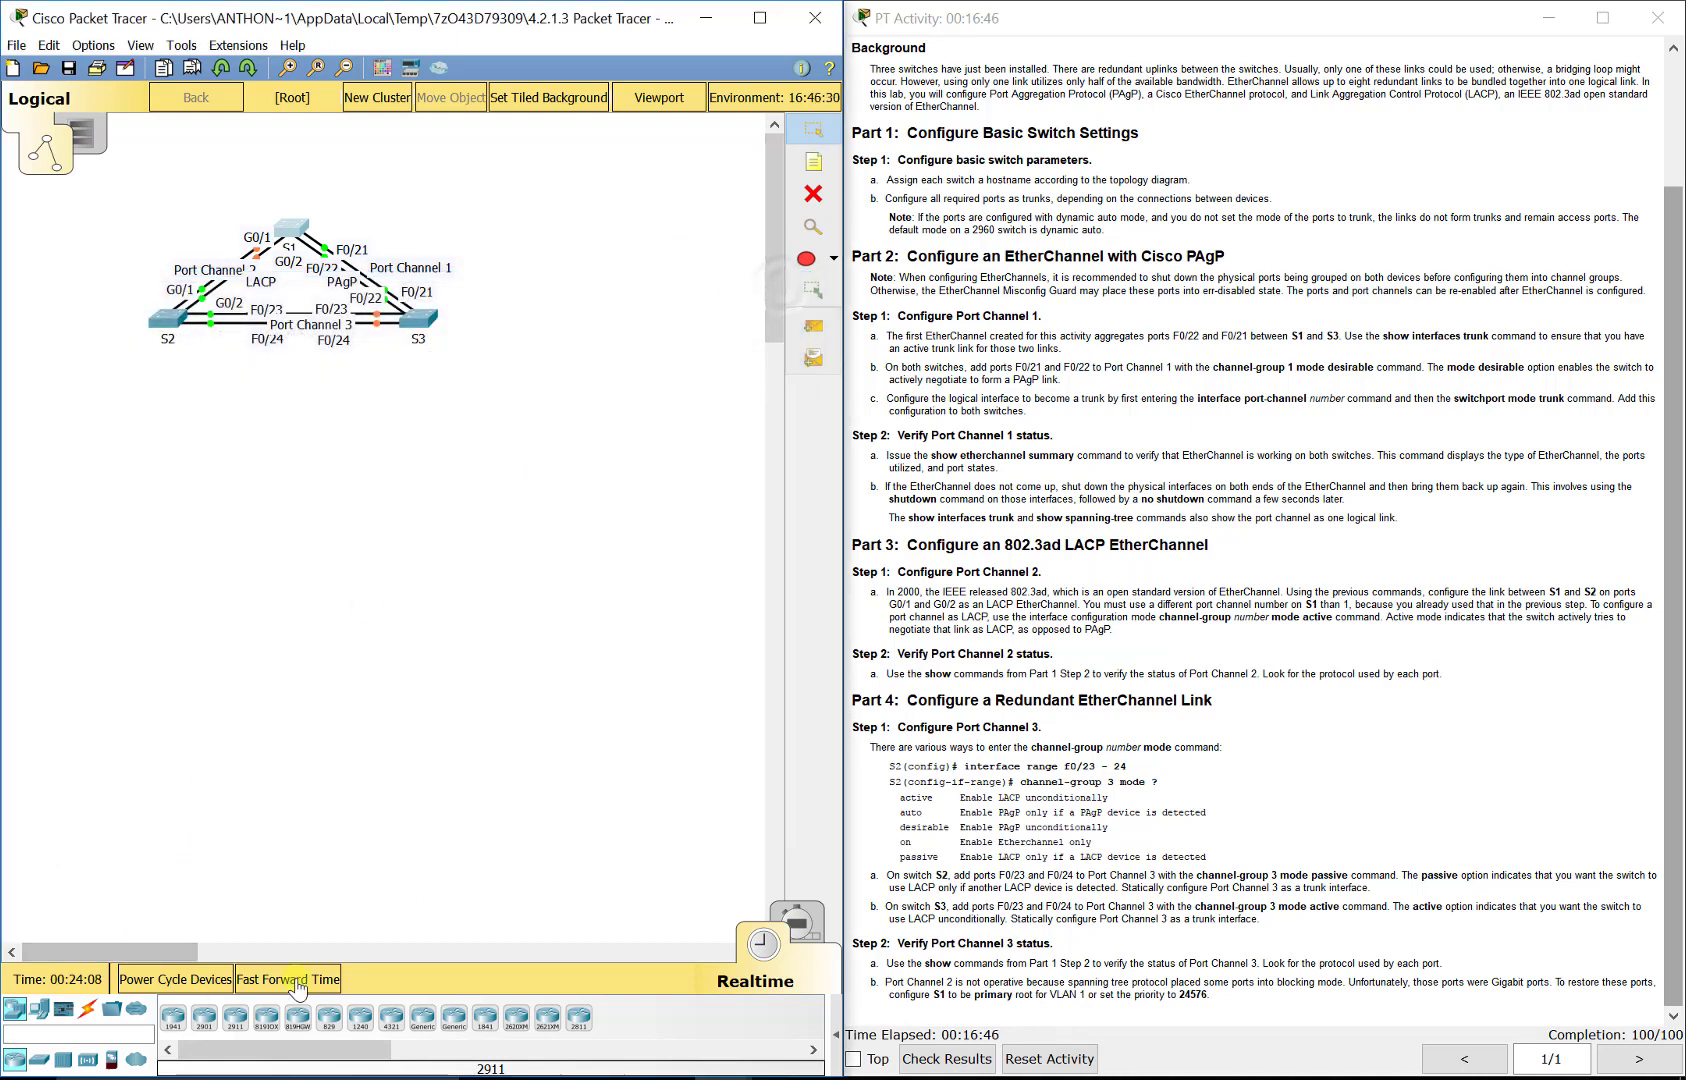
left_click(296, 980)
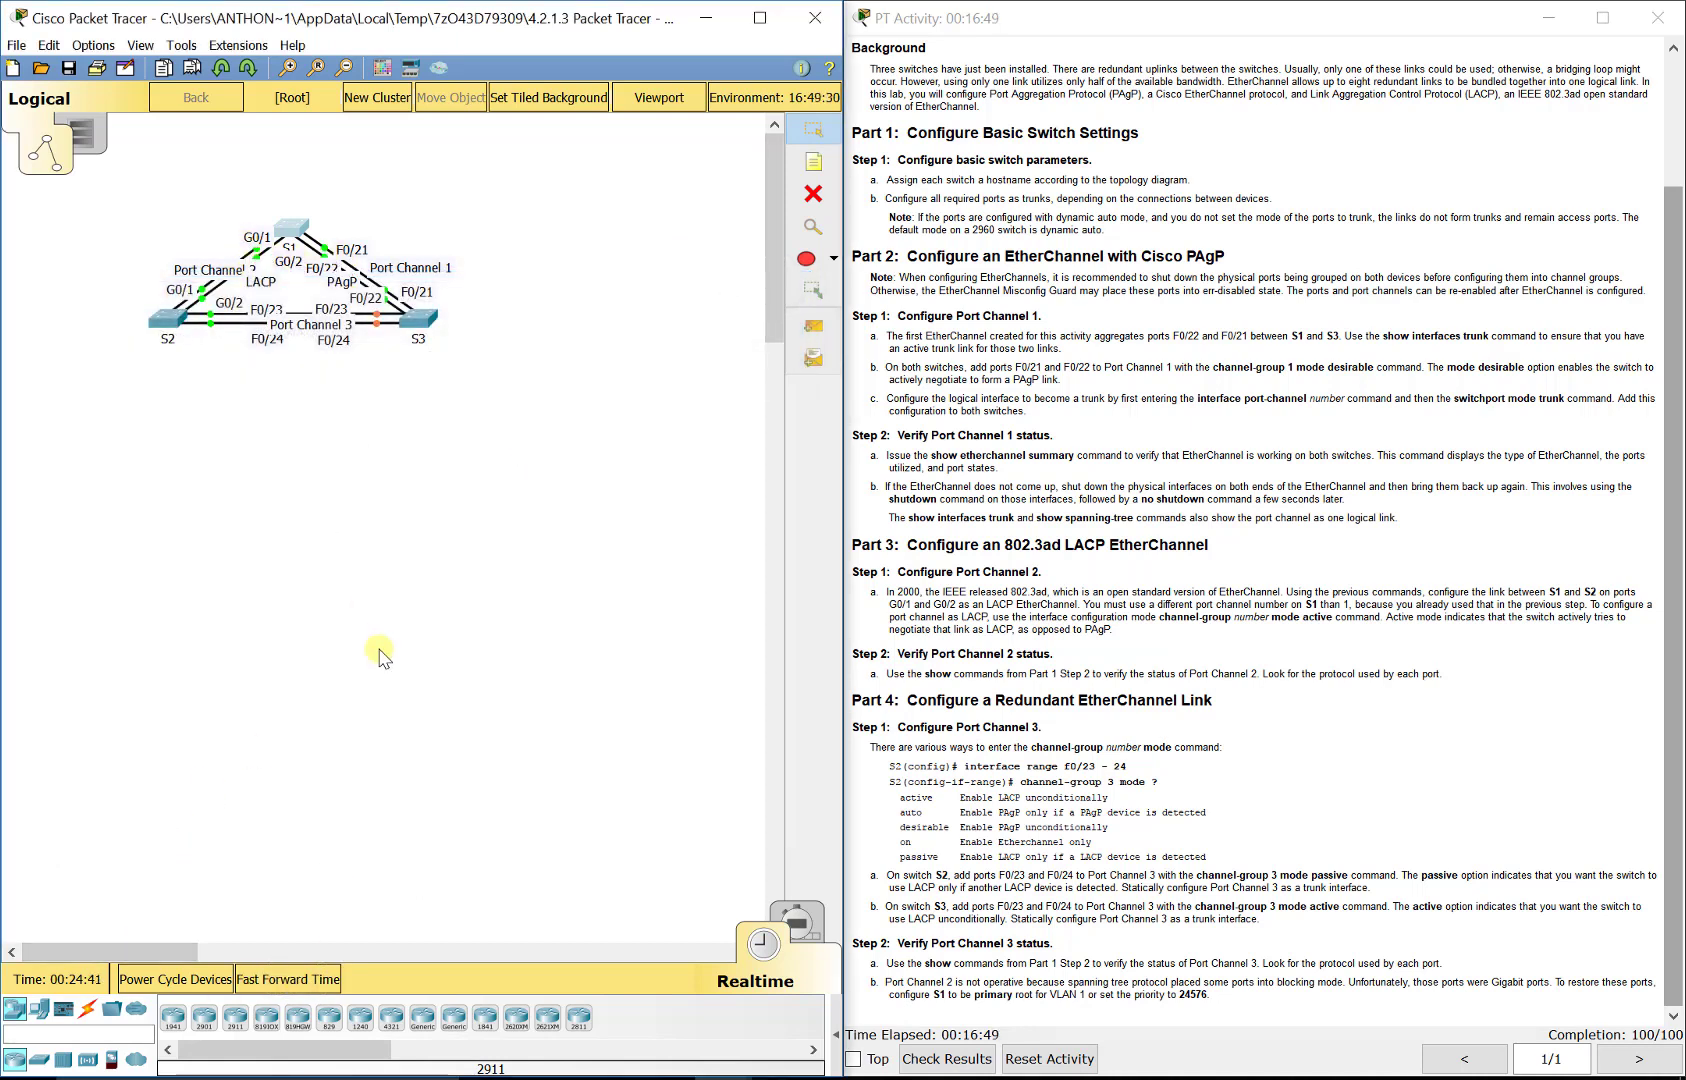
left_click(320, 978)
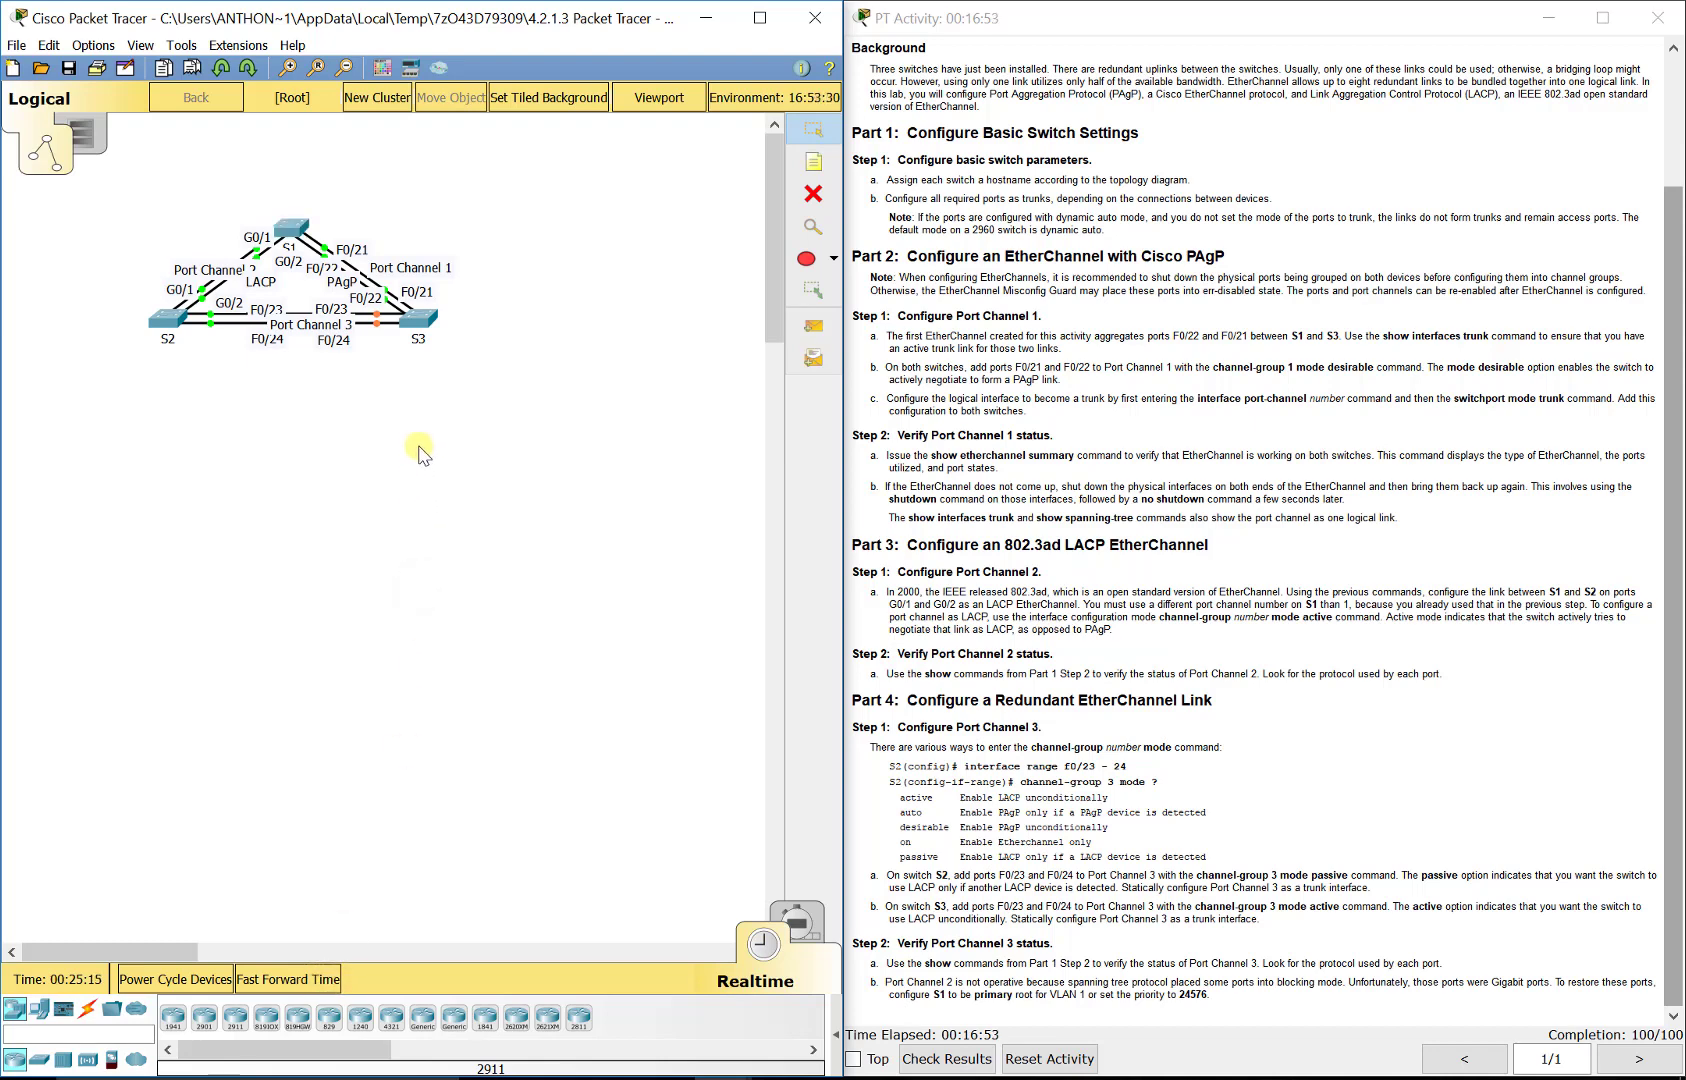
left_click(962, 877)
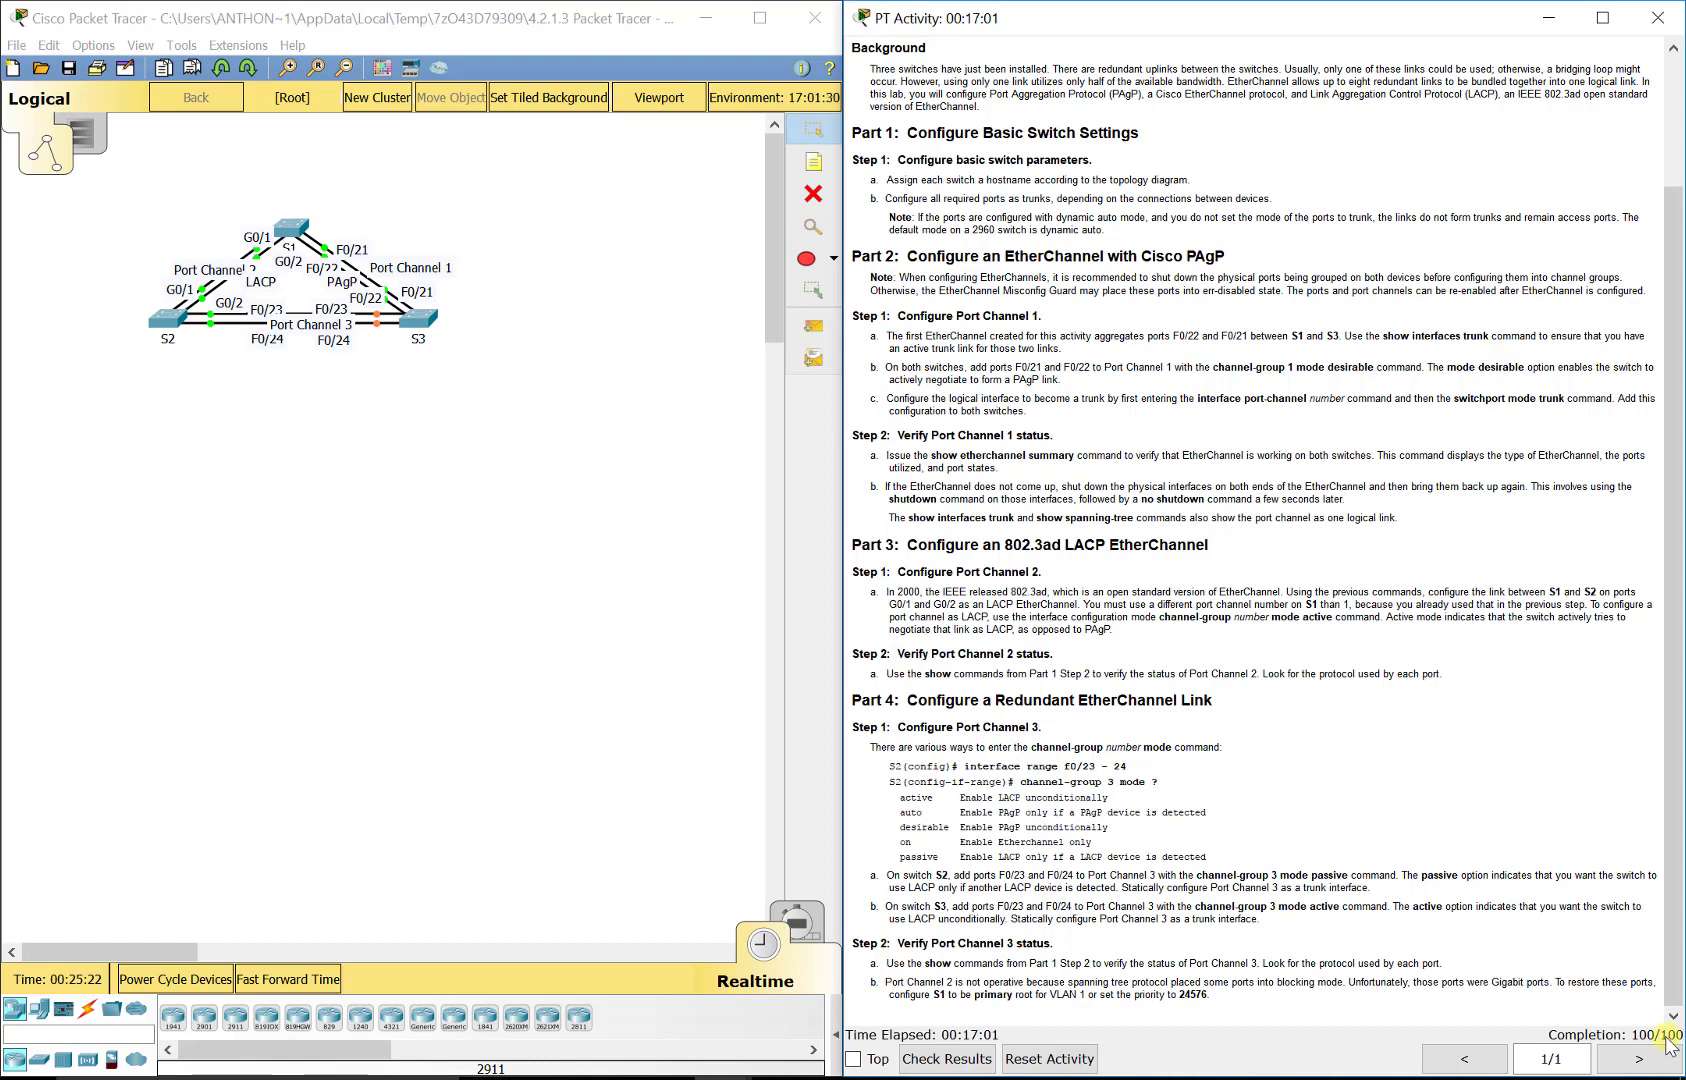
left_click(125, 530)
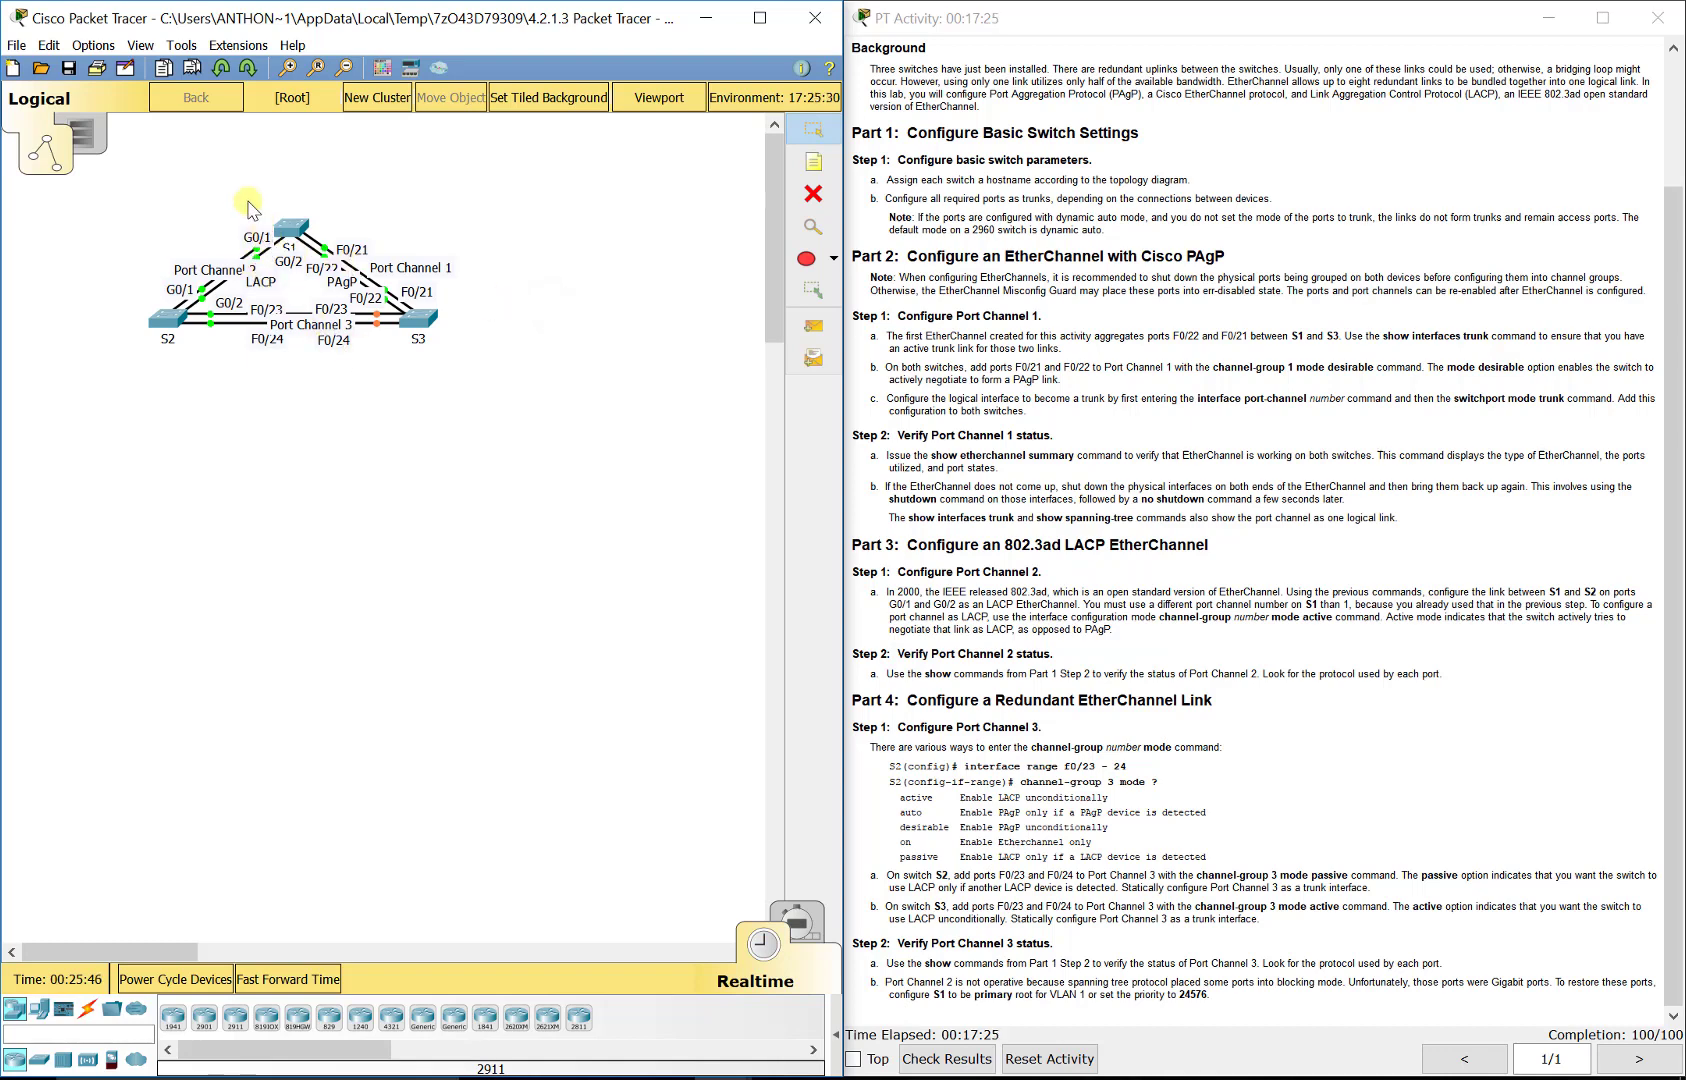
left_click_drag(243, 197, 264, 274)
left_click(218, 190)
left_click_drag(384, 381, 366, 311)
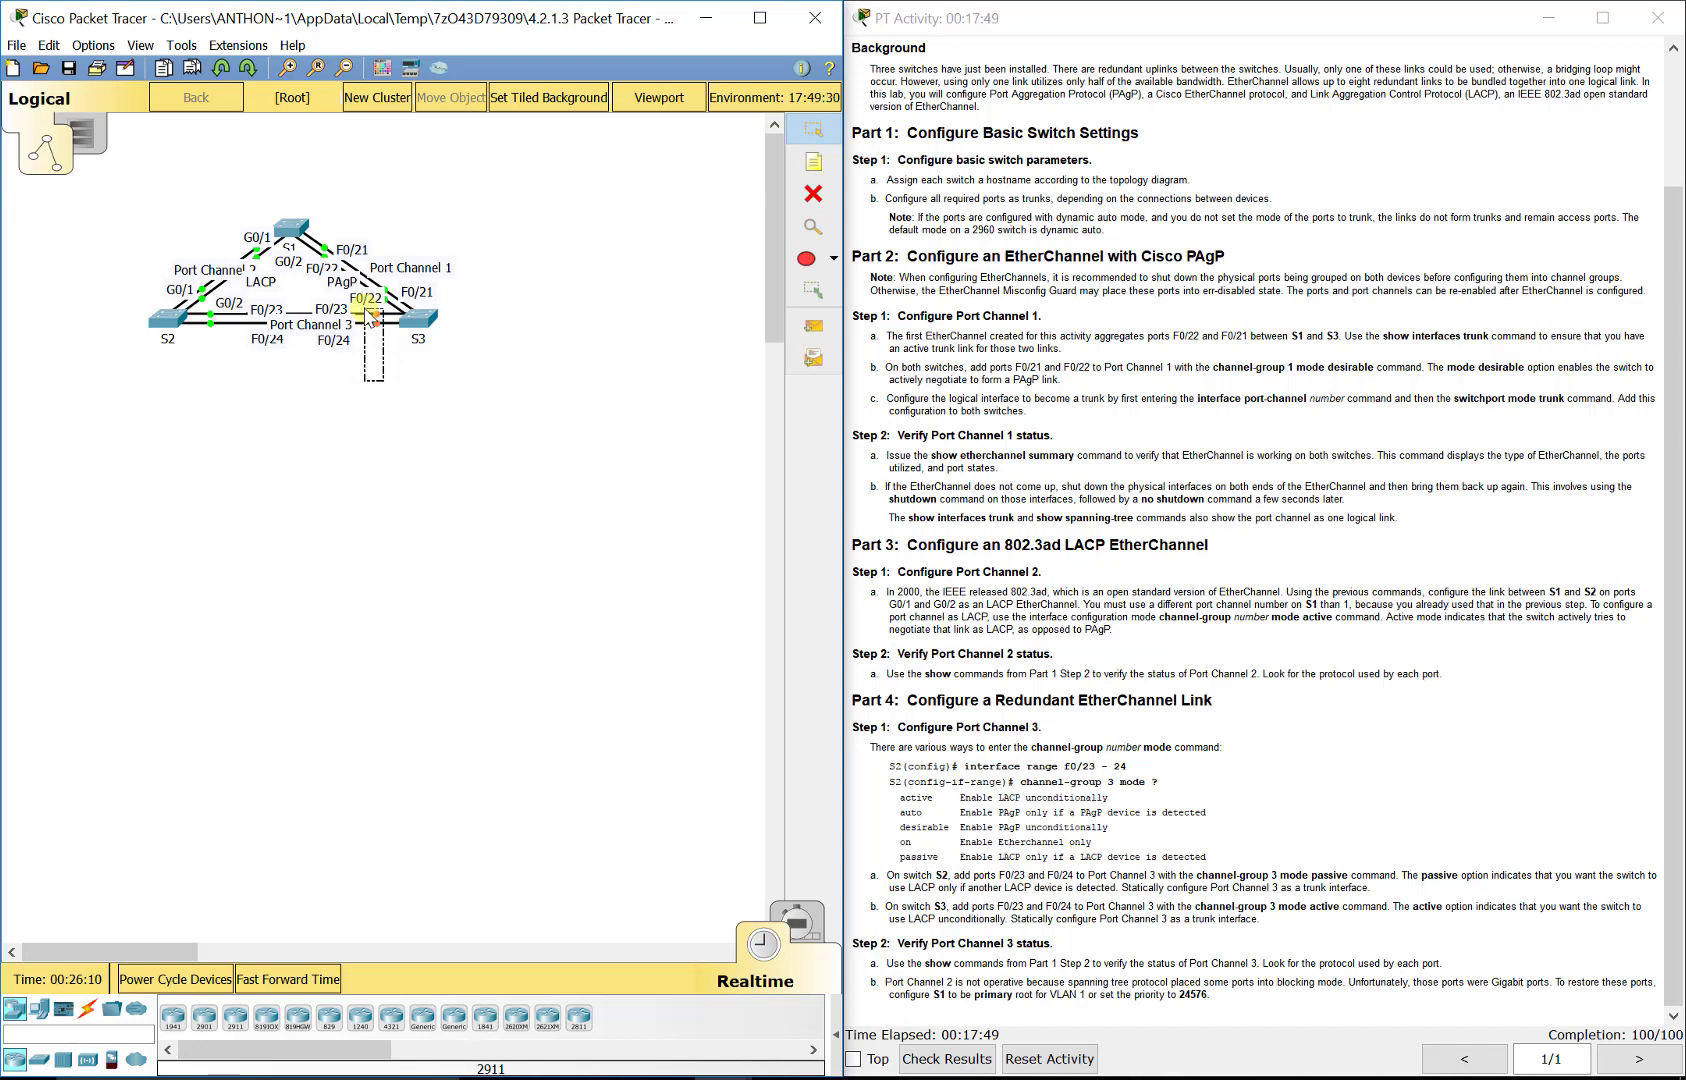
left_click_drag(370, 313, 370, 313)
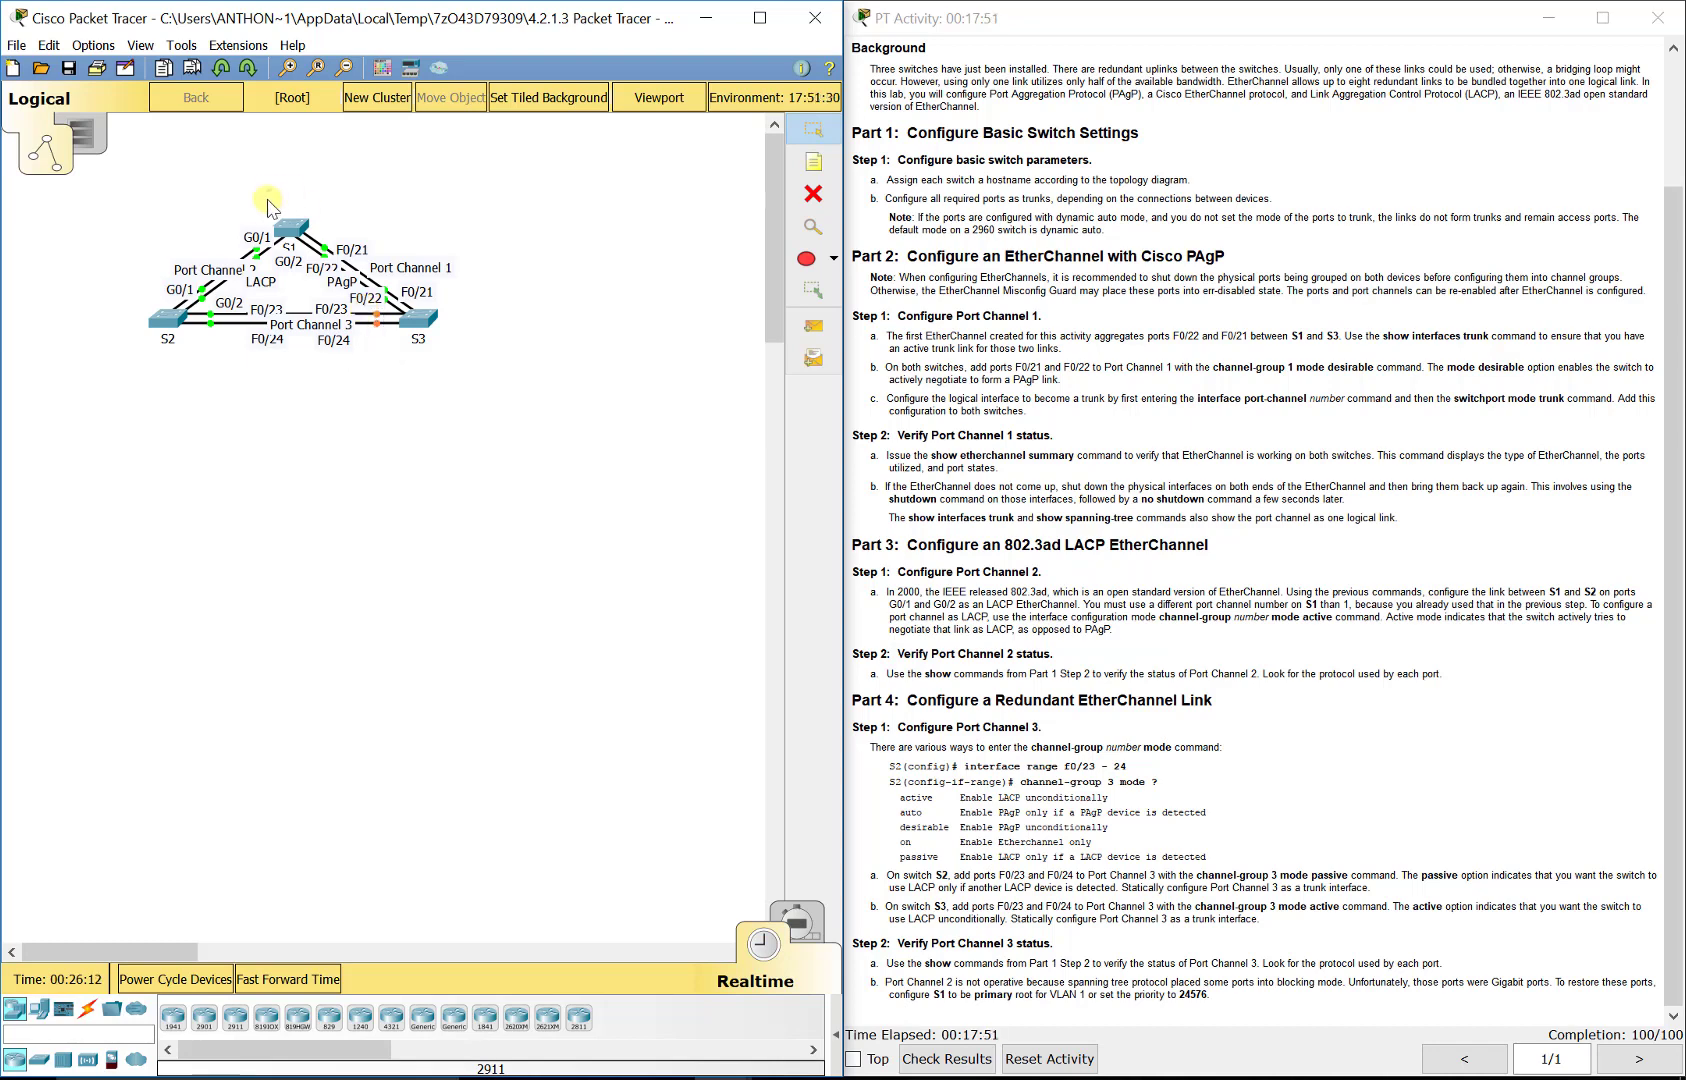
left_click_drag(269, 192, 248, 270)
left_click_drag(392, 387, 370, 318)
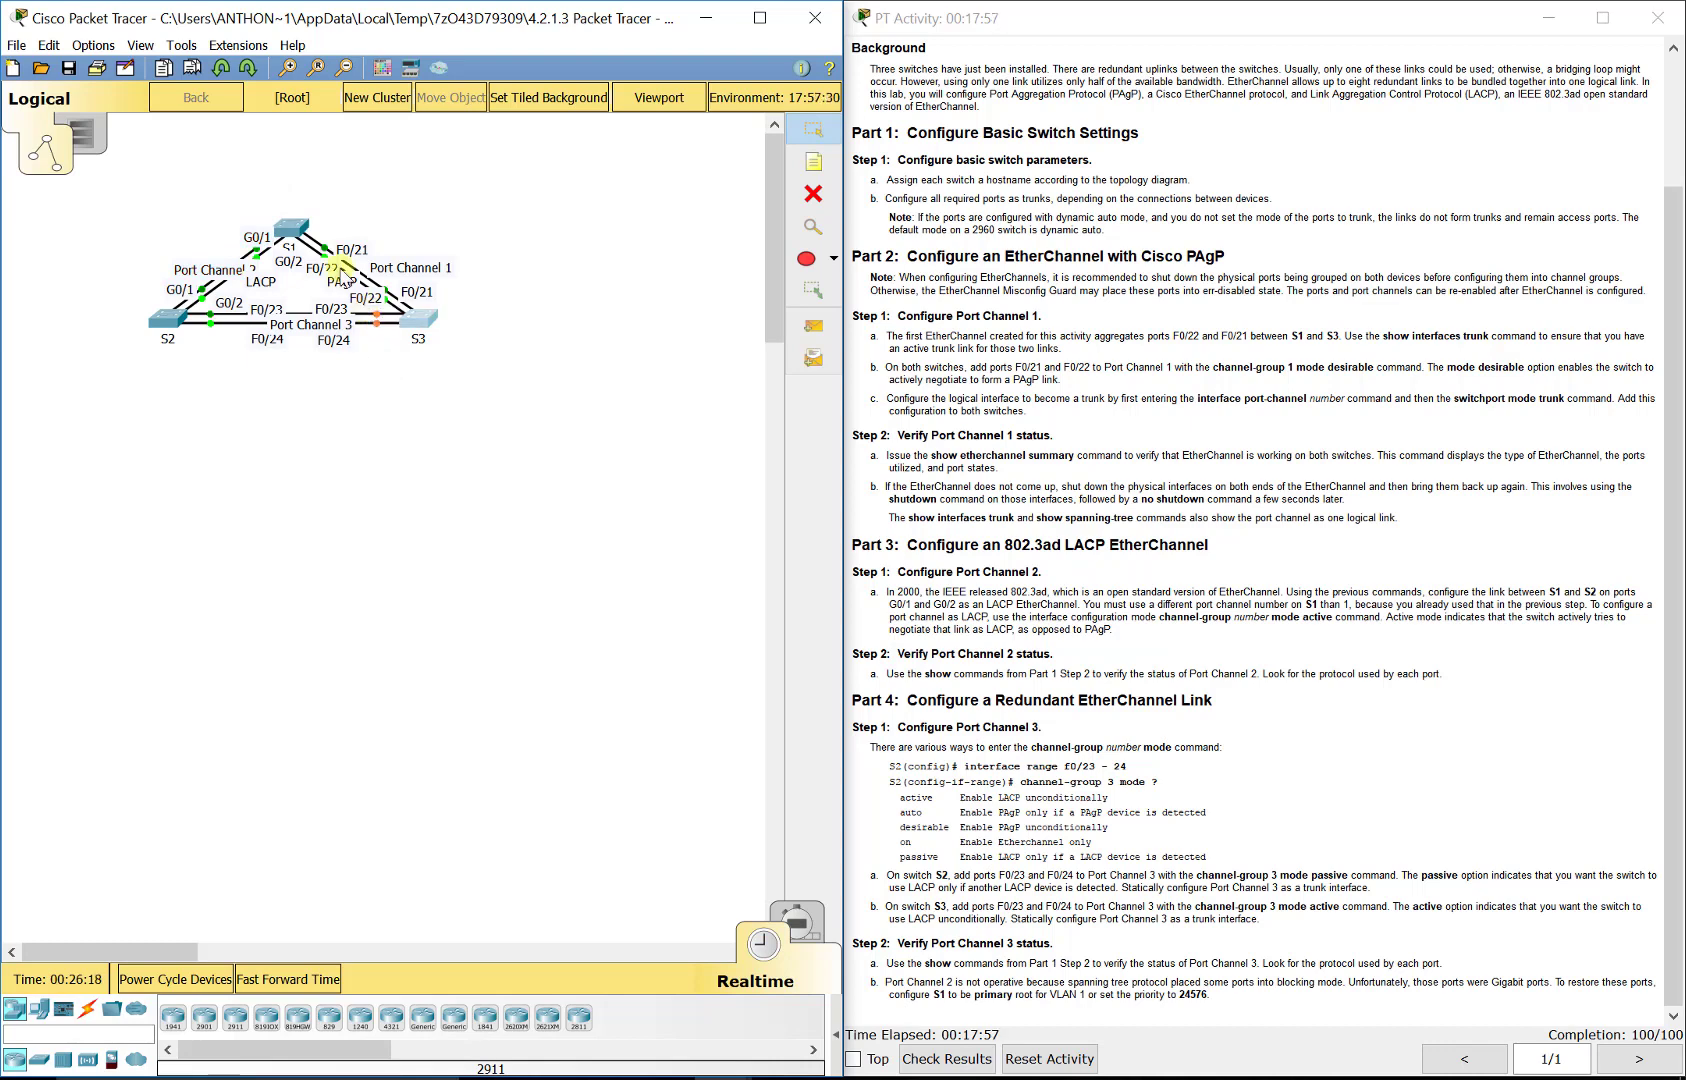
left_click_drag(284, 185, 250, 278)
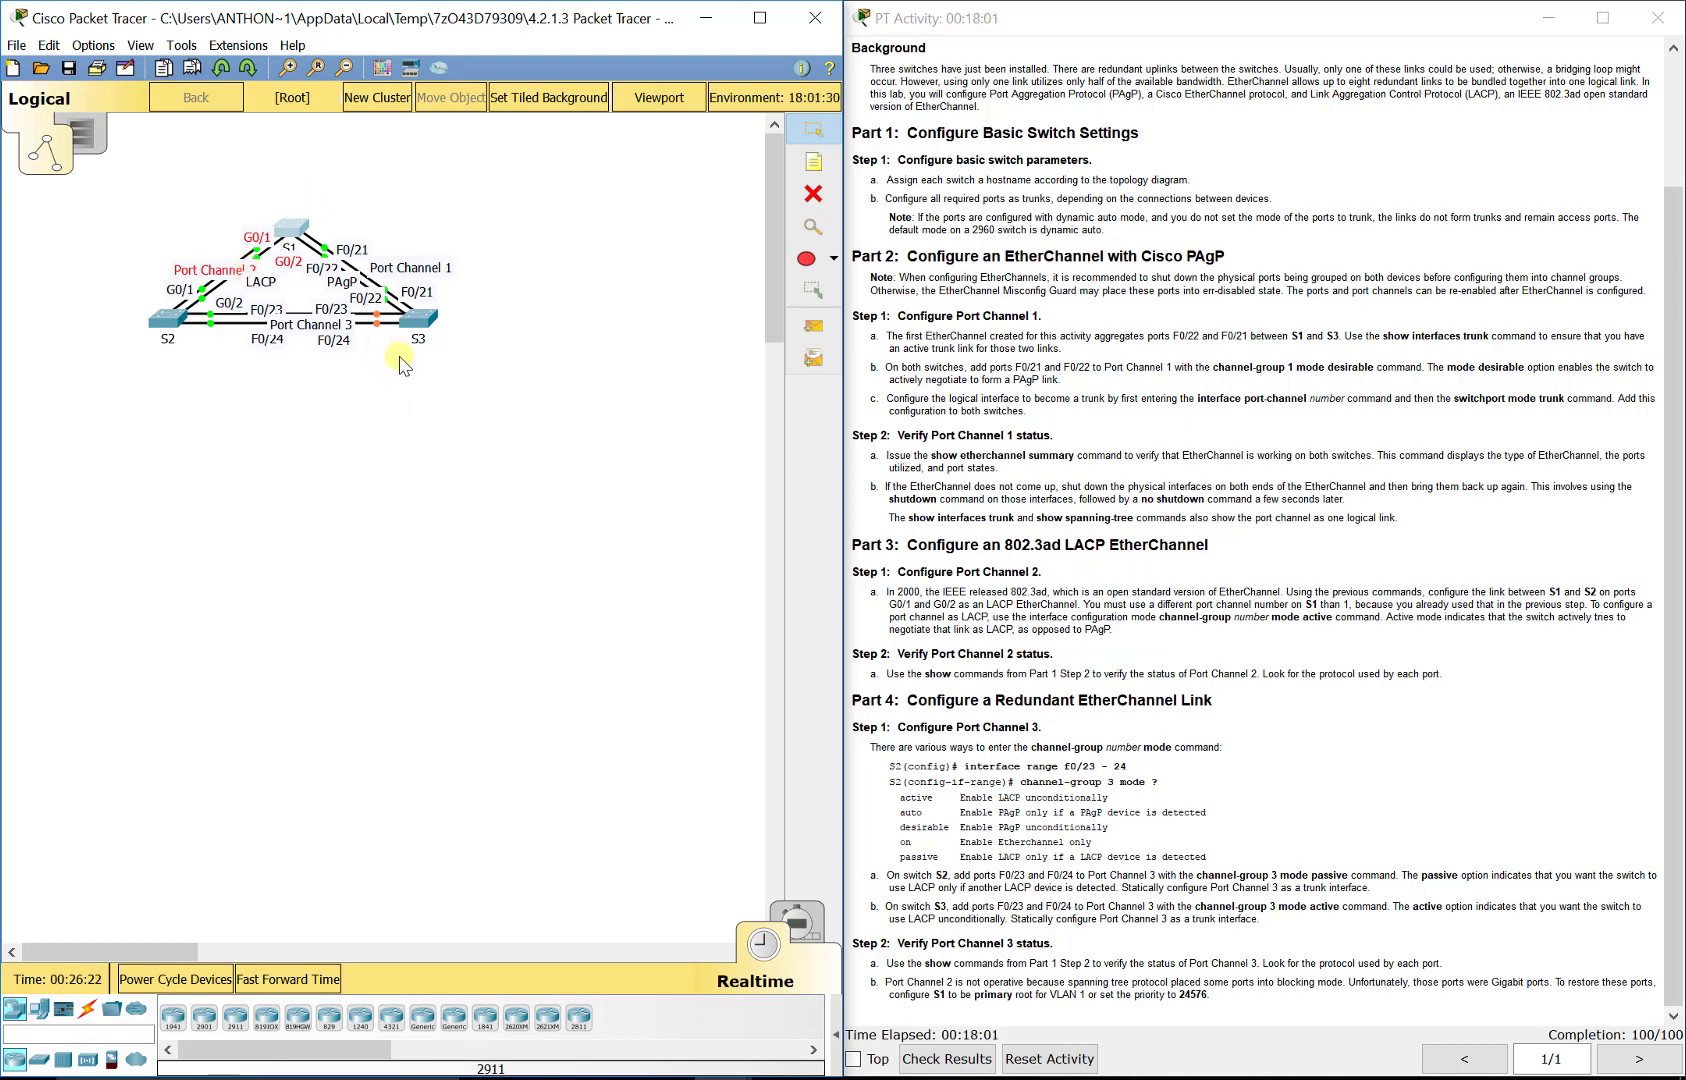
left_click(392, 348)
left_click(490, 576)
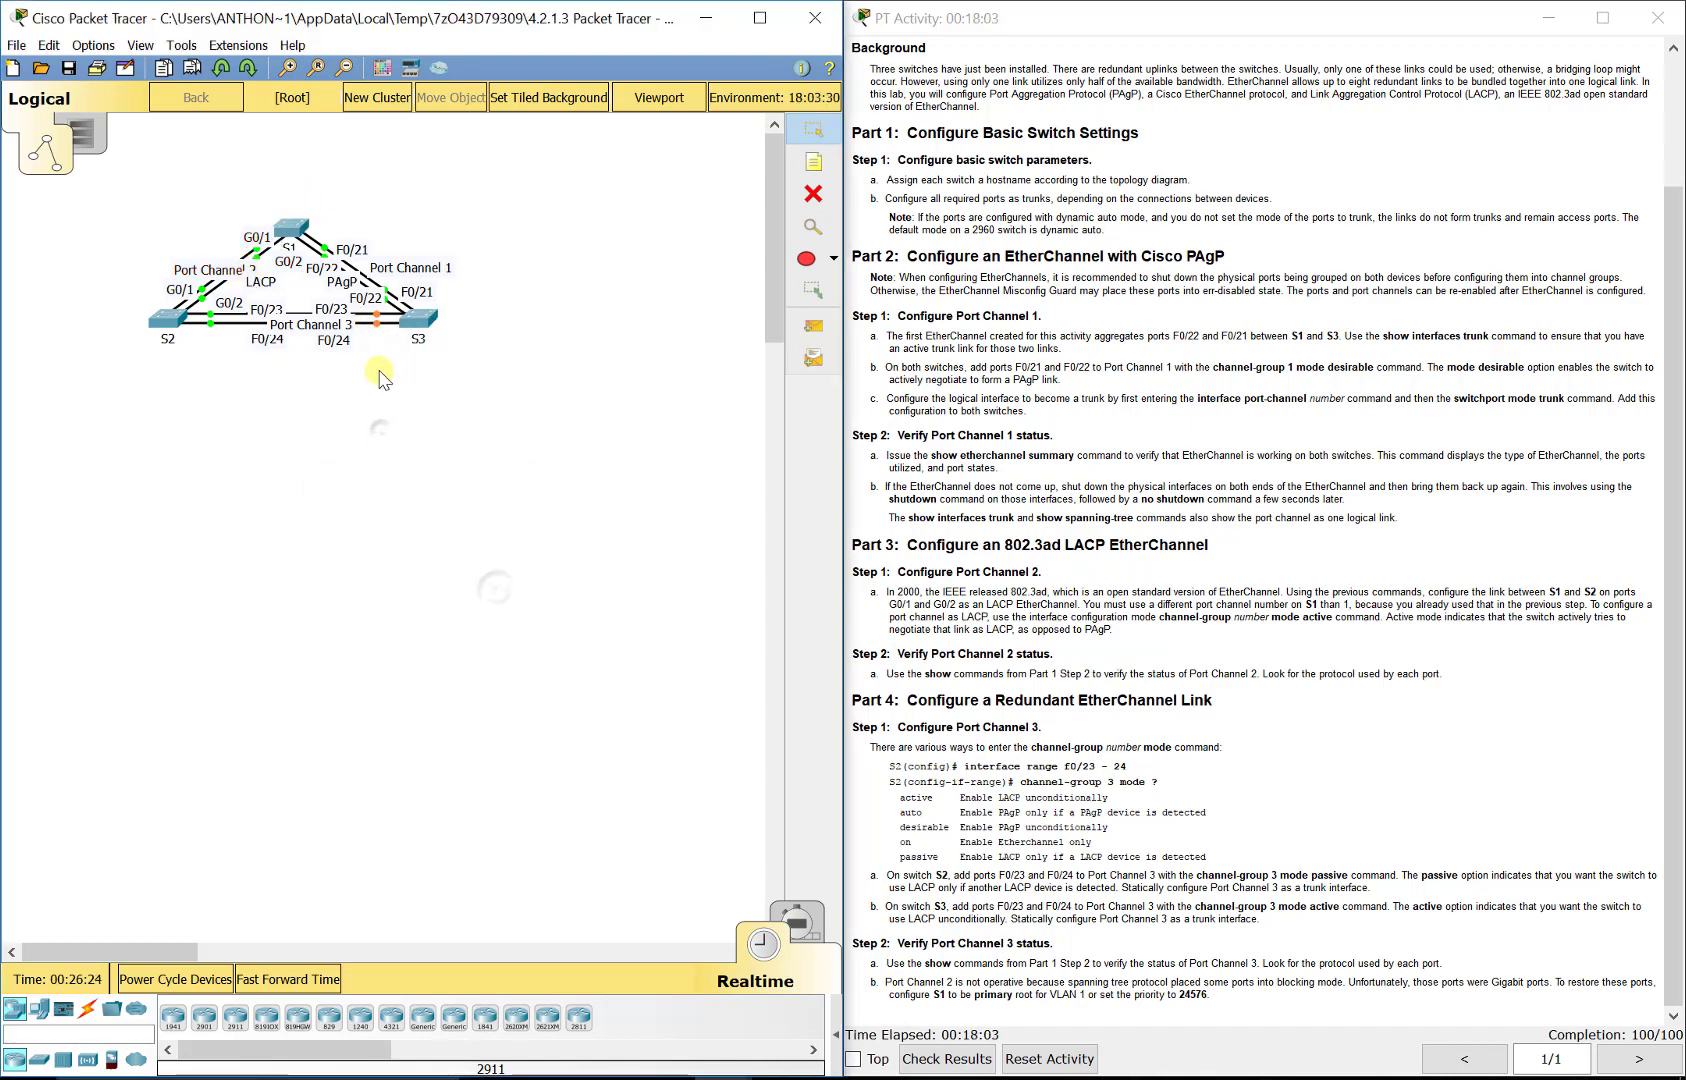
left_click_drag(373, 375, 377, 318)
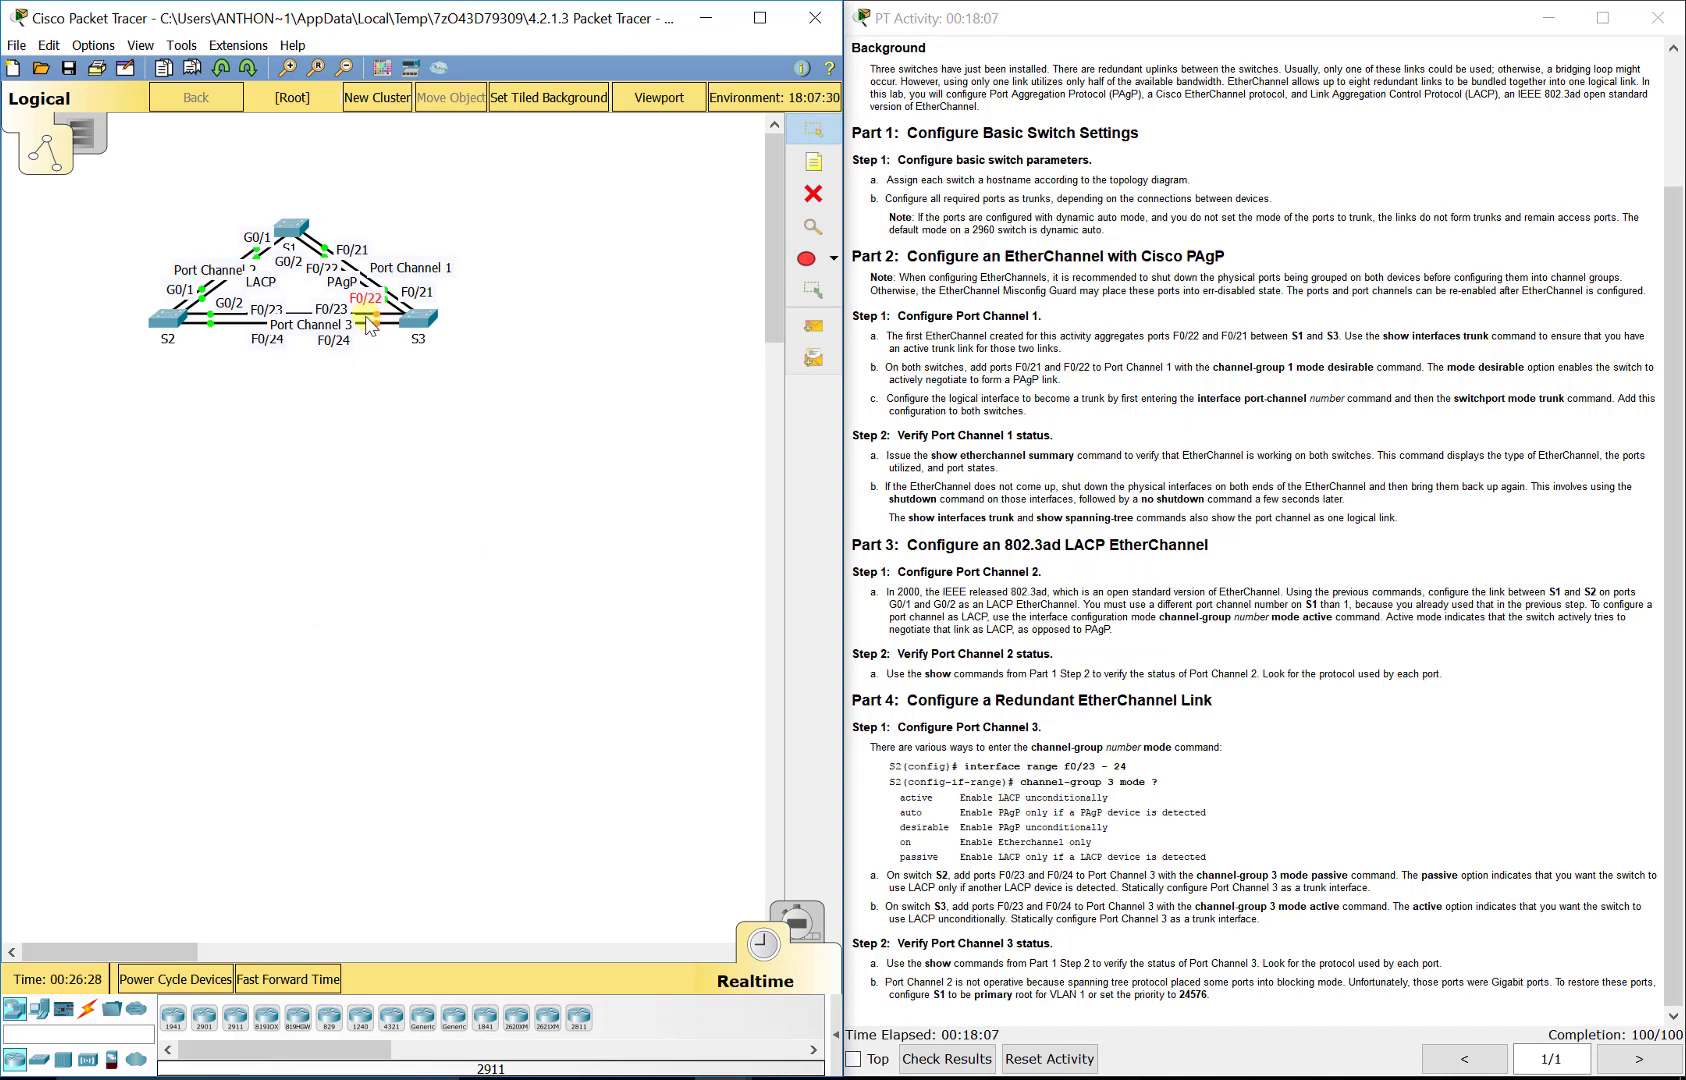